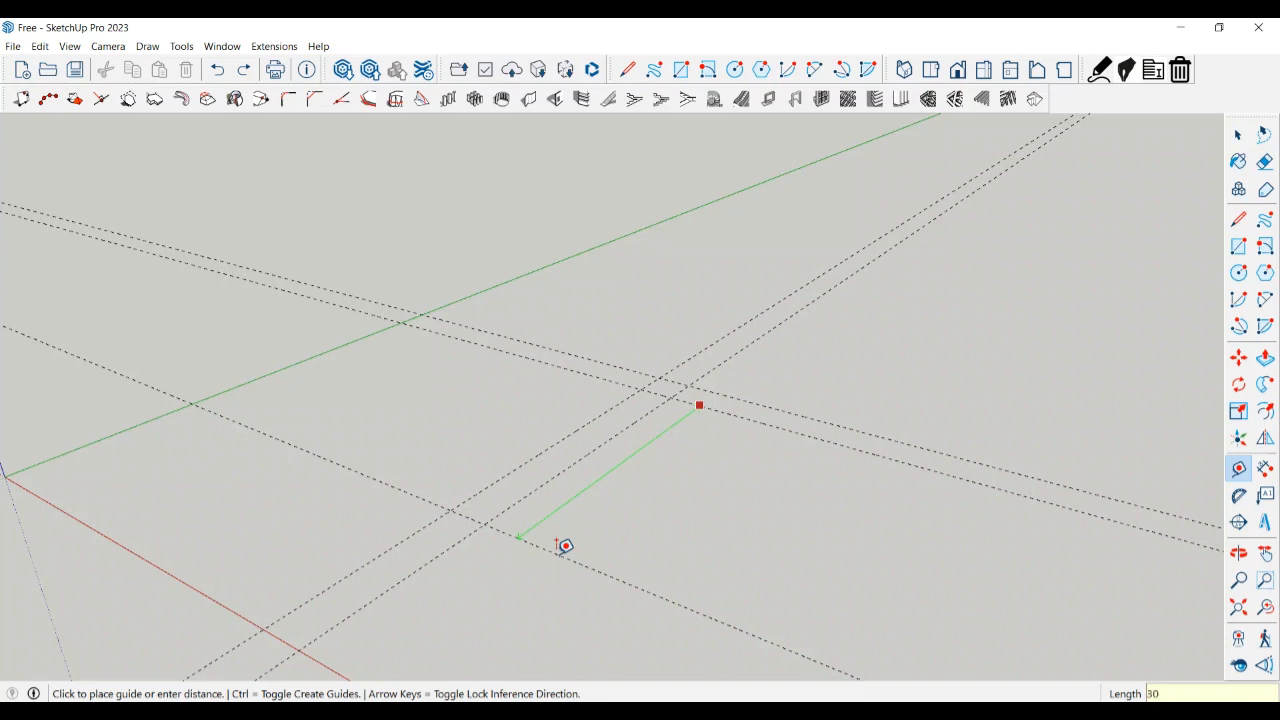
- Place a guide parallel to the red axis, offset 2000 mm toward the front from the inner guide of that direction
{"action": "key", "text": "Escape"}
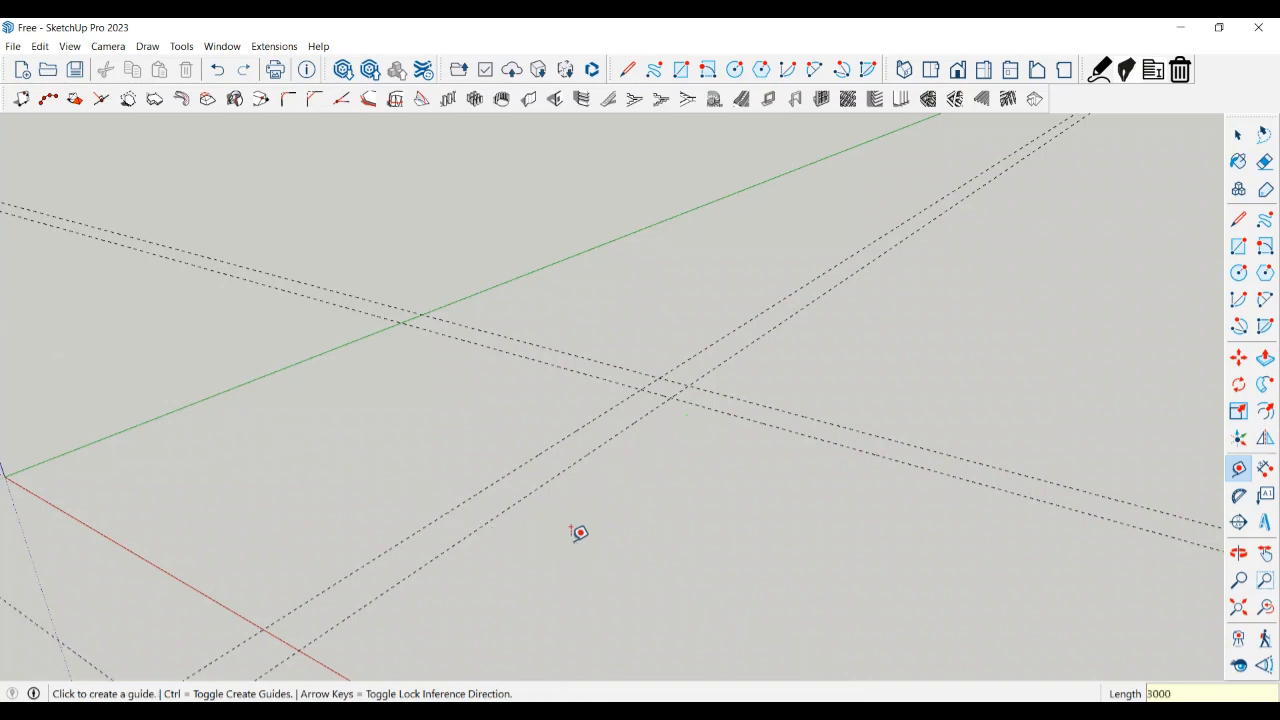
{"action": "scroll", "coordinate": [579, 532], "scroll_direction": "down", "scroll_amount": 3}
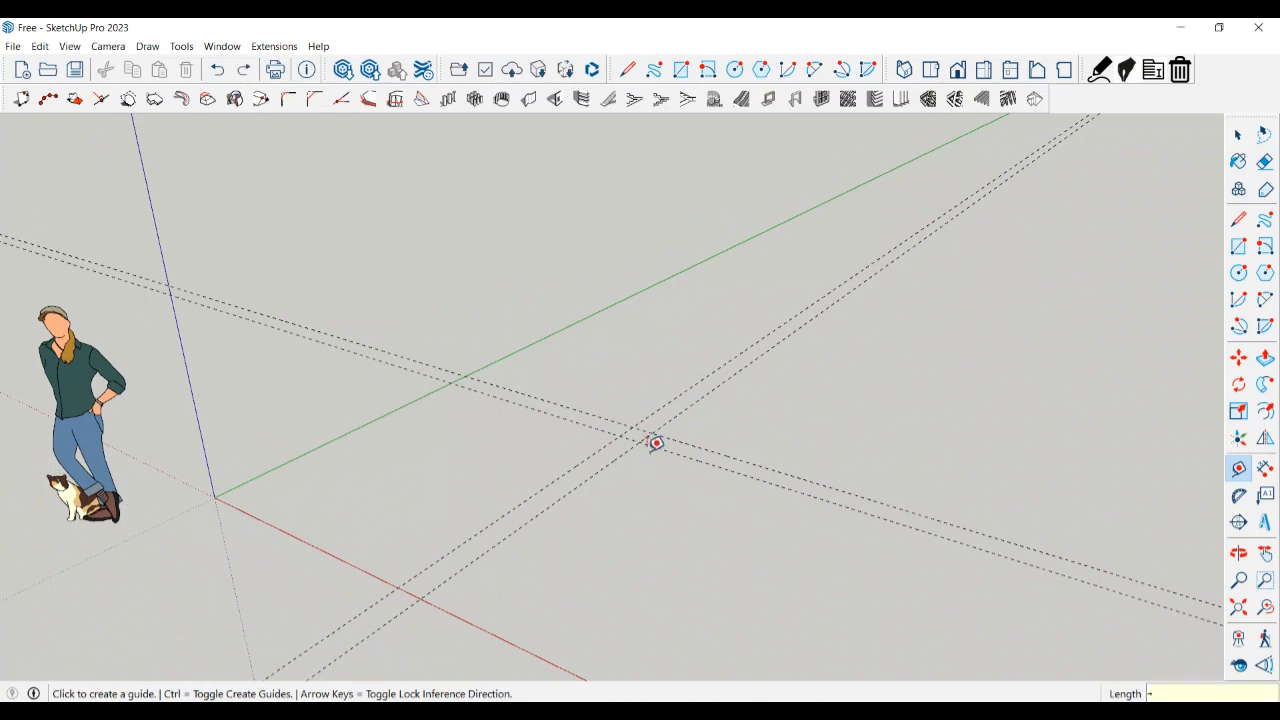
{"action": "left_click", "coordinate": [652, 441]}
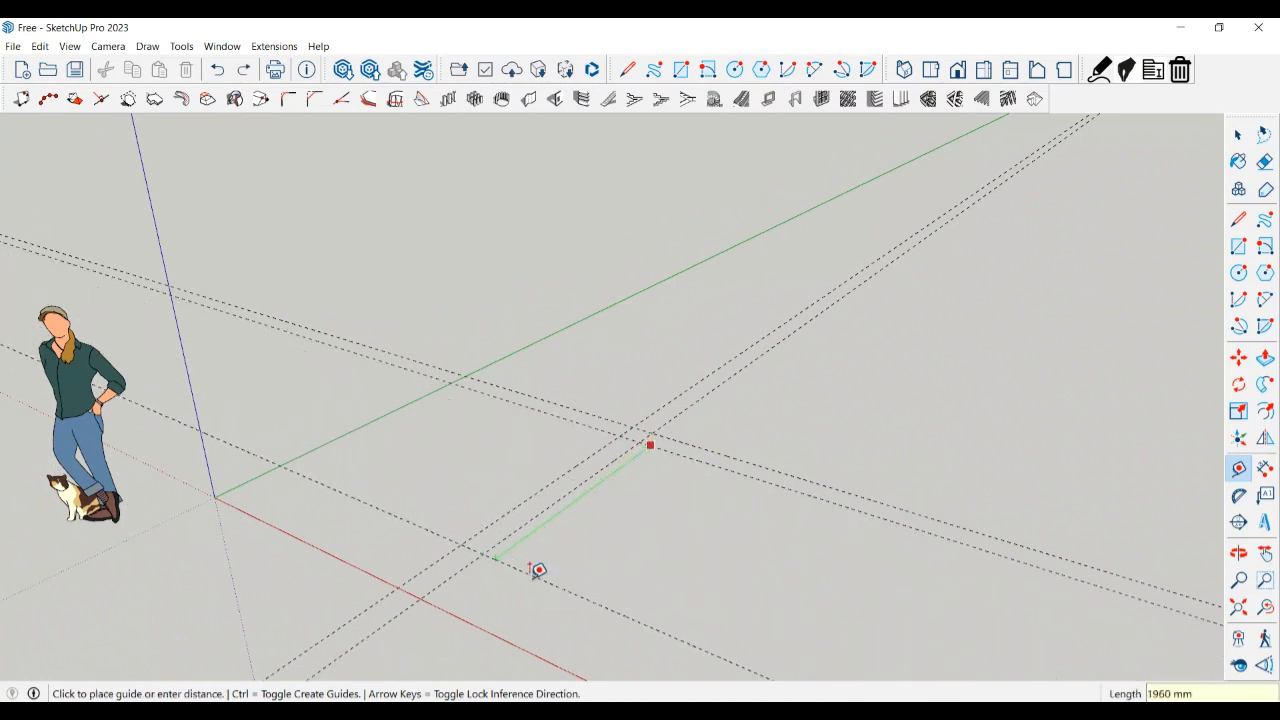
{"action": "type", "text": "2"}
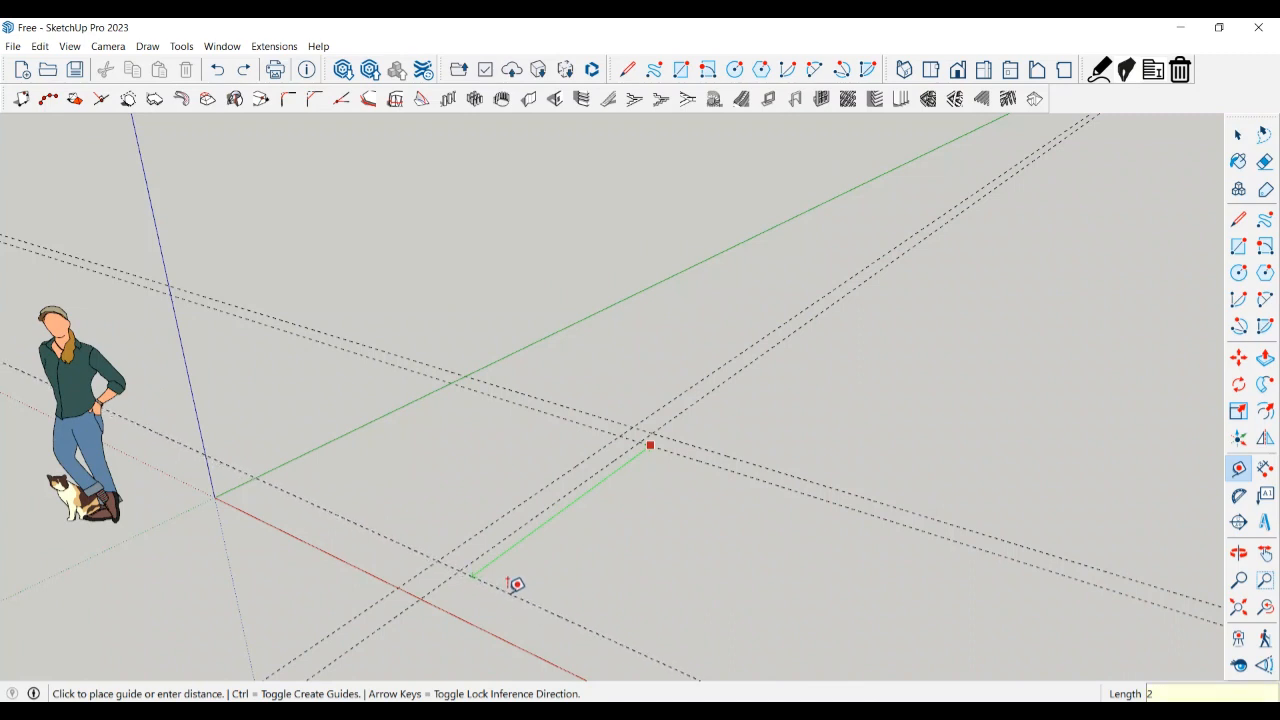
{"action": "type", "text": "000"}
{"action": "key", "text": "Return"}
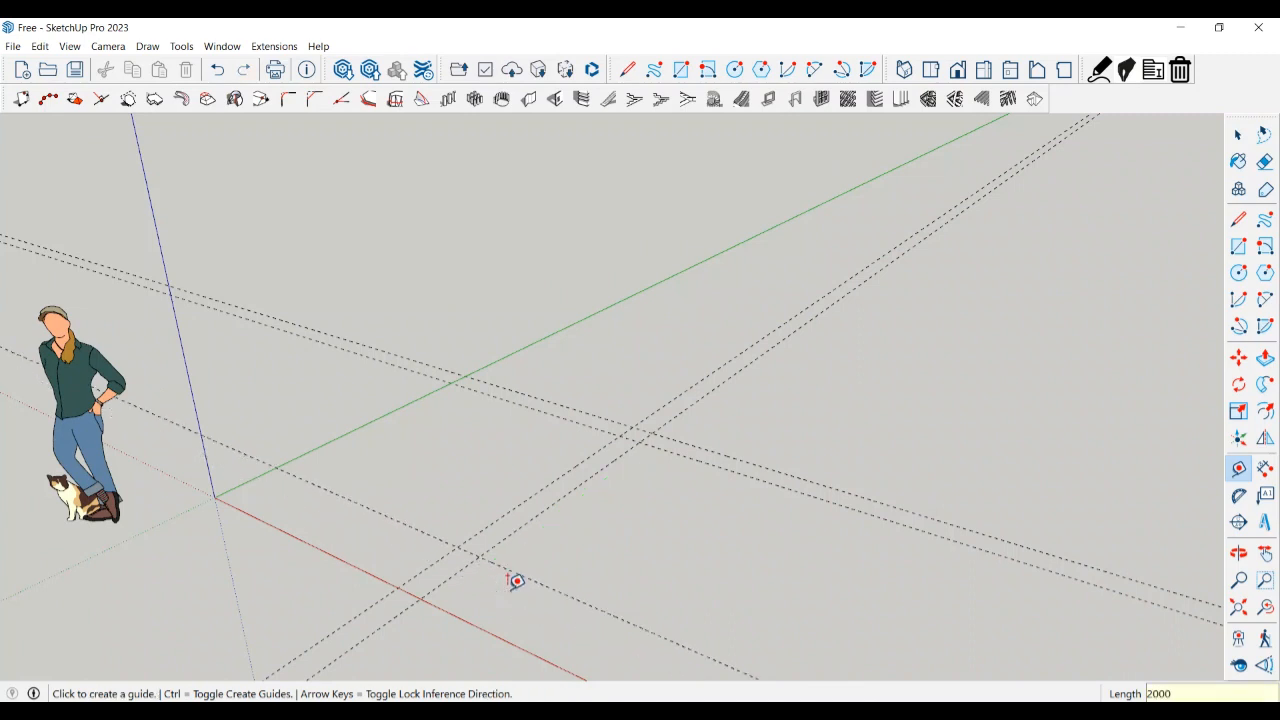
- Place a guide parallel to the green axis, offset 2000 mm along red from the inner guide of that direction
{"action": "left_click", "coordinate": [602, 467]}
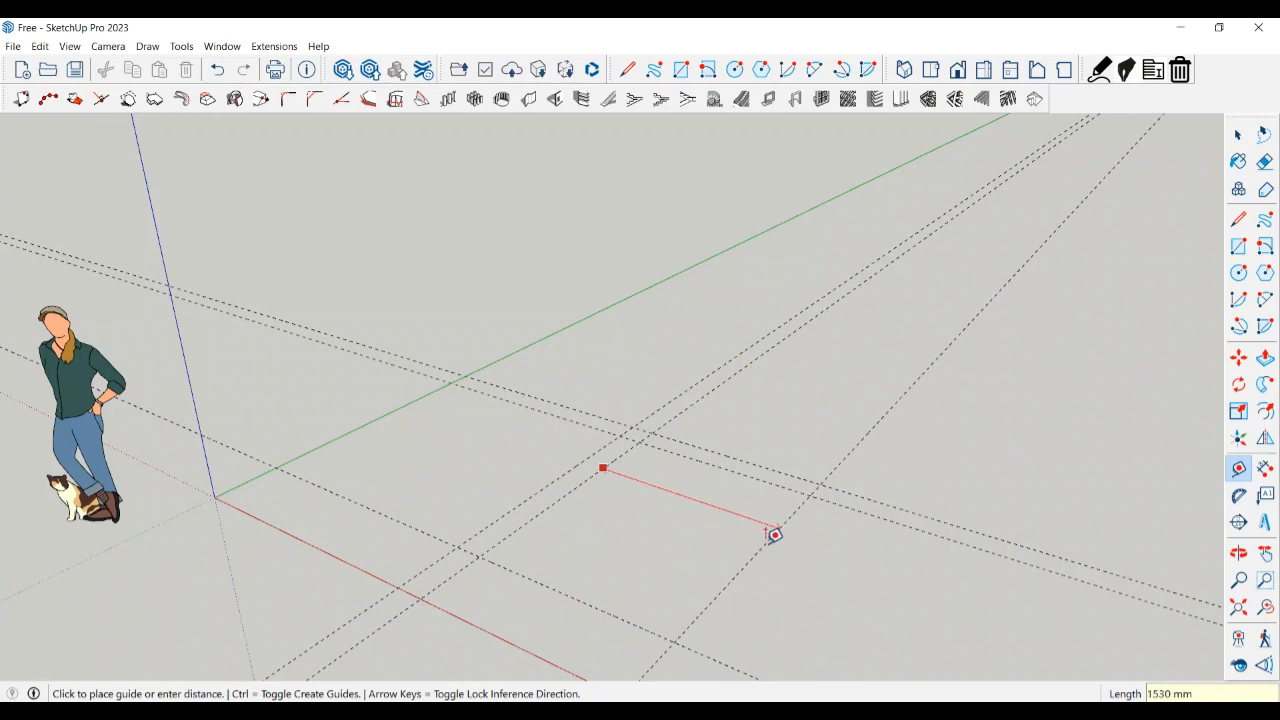
{"action": "type", "text": "2000"}
{"action": "key", "text": "Return"}
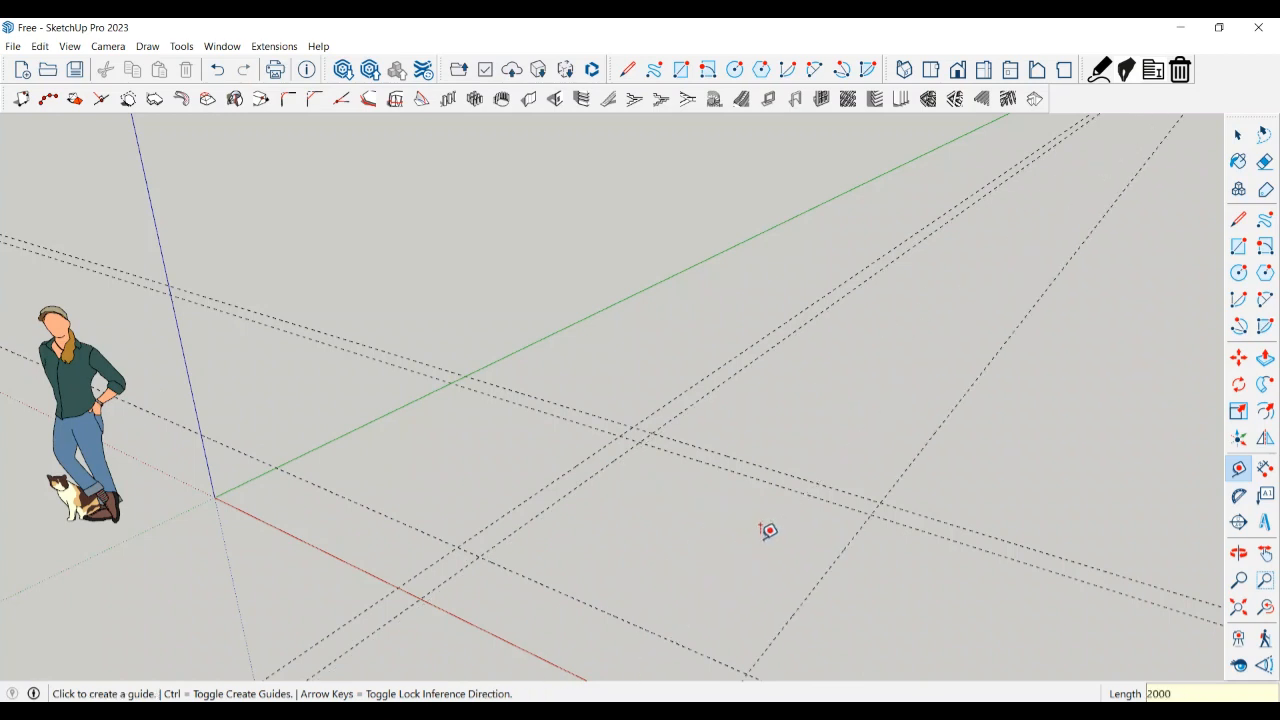
{"action": "key", "text": "space"}
- Draw two rectangles between the guides that form an L-shaped wall footprint, the first one 200 mm by 2200 mm
{"action": "middle_click_drag", "start_coordinate": [763, 543], "coordinate": [709, 523]}
{"action": "key", "text": "r"}
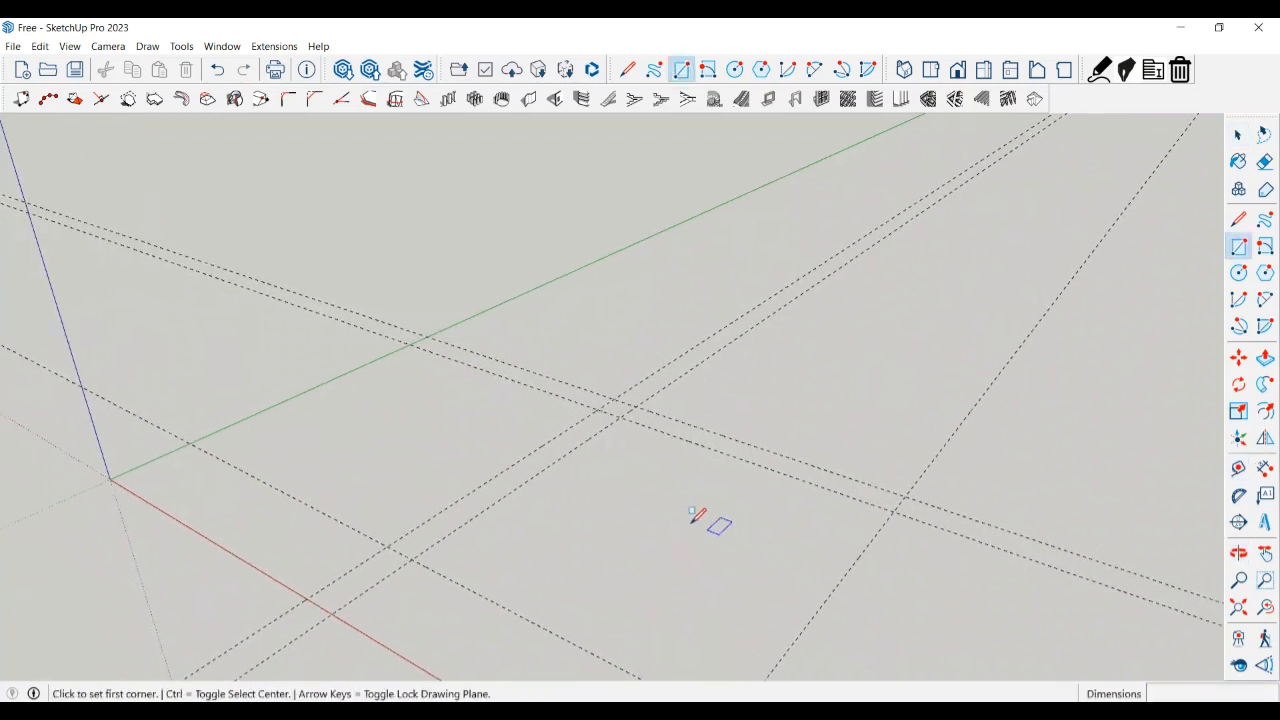
{"action": "left_click", "coordinate": [412, 557]}
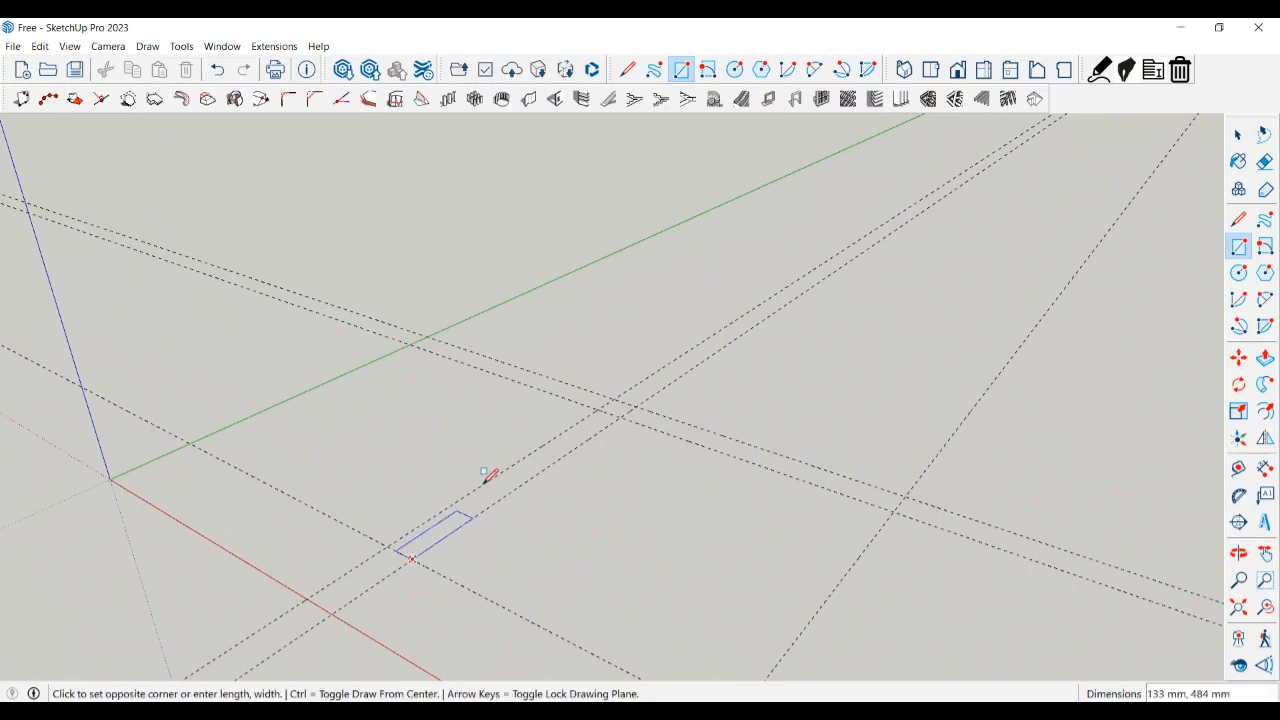
{"action": "left_click", "coordinate": [614, 396]}
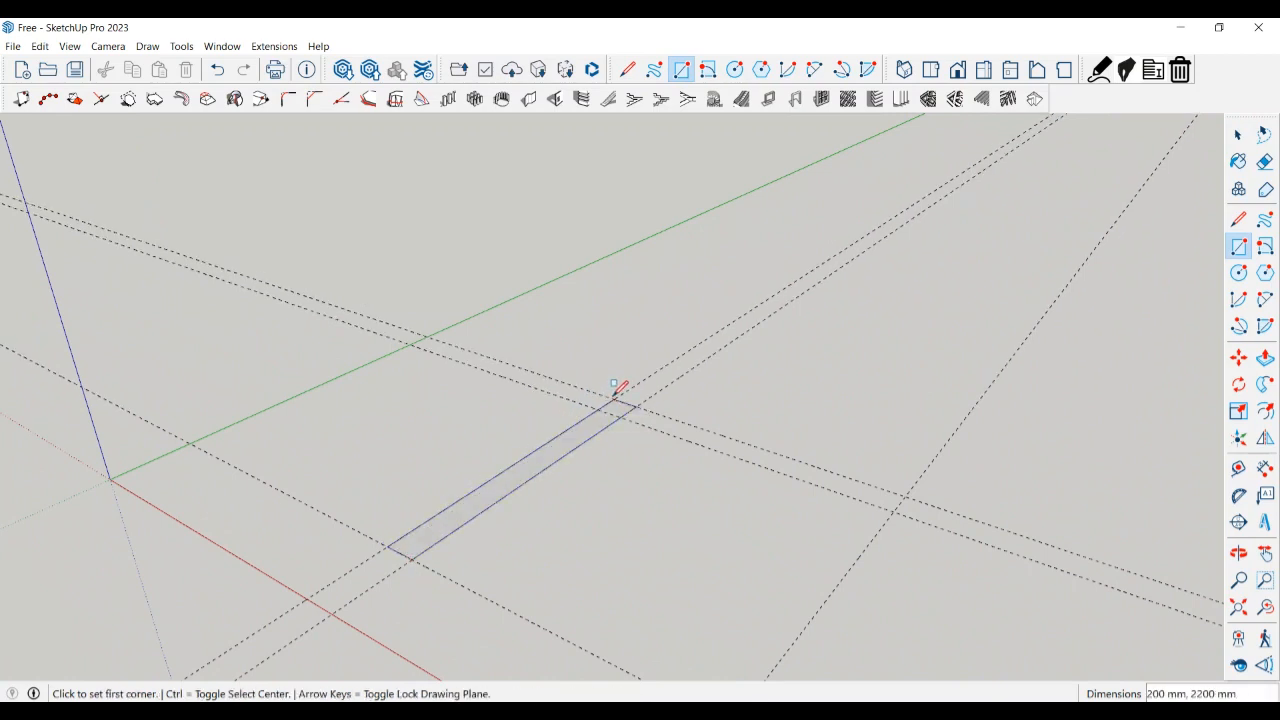
{"action": "left_click", "coordinate": [620, 416]}
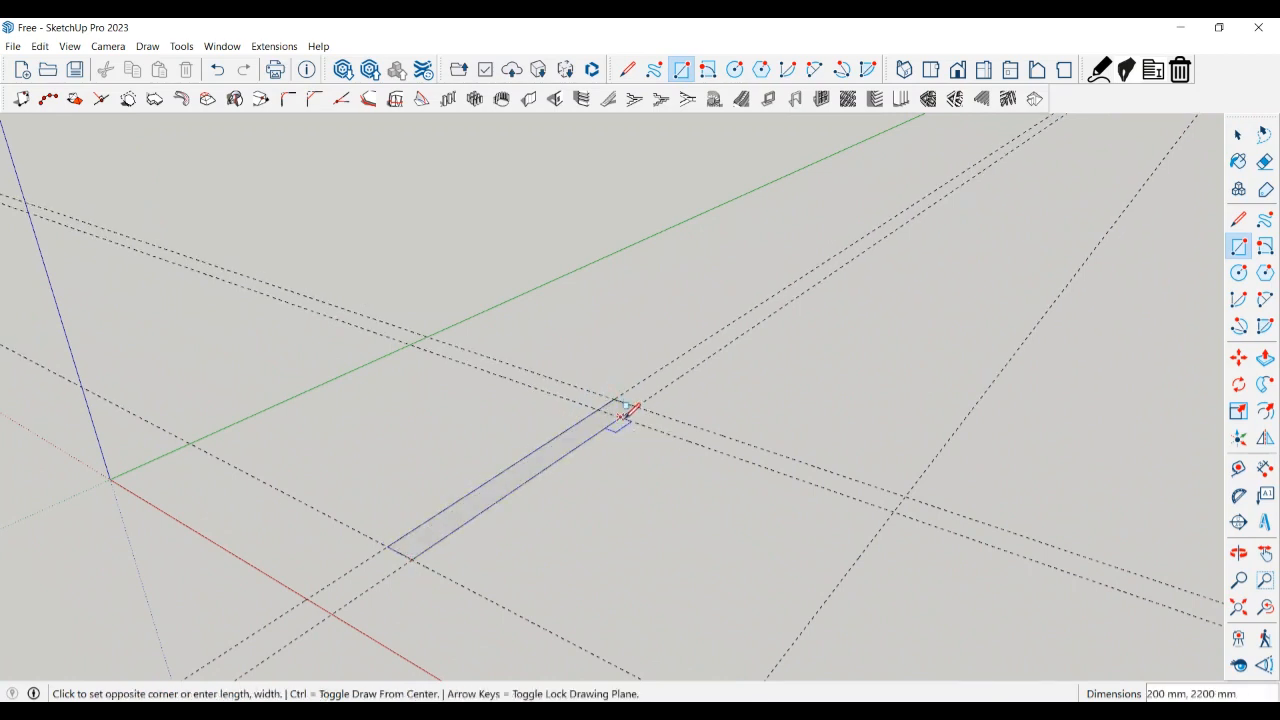
{"action": "left_click", "coordinate": [905, 496]}
{"action": "key", "text": "space"}
- Erase the dividing line at the corner of the L-shaped footprint and all the construction guides
{"action": "scroll", "coordinate": [710, 518], "scroll_direction": "up", "scroll_amount": 2}
{"action": "key", "text": "e"}
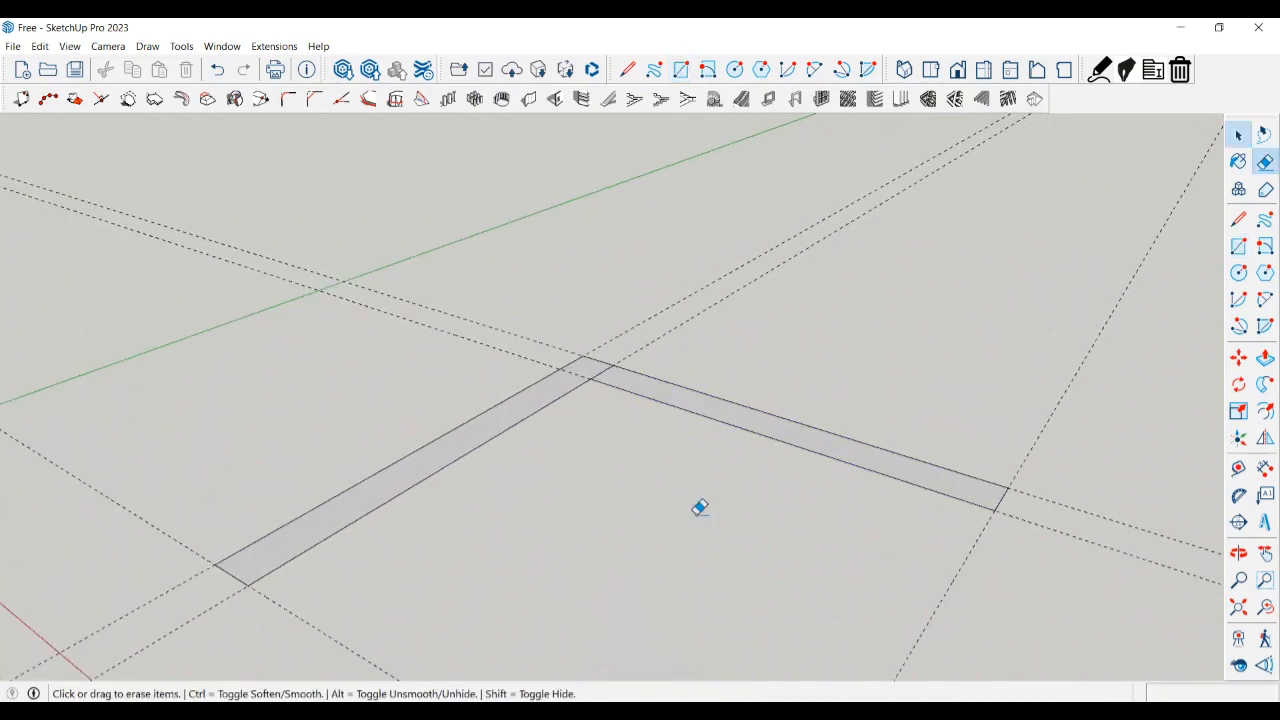
{"action": "left_click", "coordinate": [602, 371]}
{"action": "left_click_drag", "start_coordinate": [563, 334], "coordinate": [400, 405]}
{"action": "left_click", "coordinate": [199, 549]}
{"action": "mouse_move", "coordinate": [162, 548]}
{"action": "left_mouse_down"}
{"action": "mouse_move", "coordinate": [197, 606]}
{"action": "mouse_move", "coordinate": [584, 304]}
{"action": "left_mouse_up"}
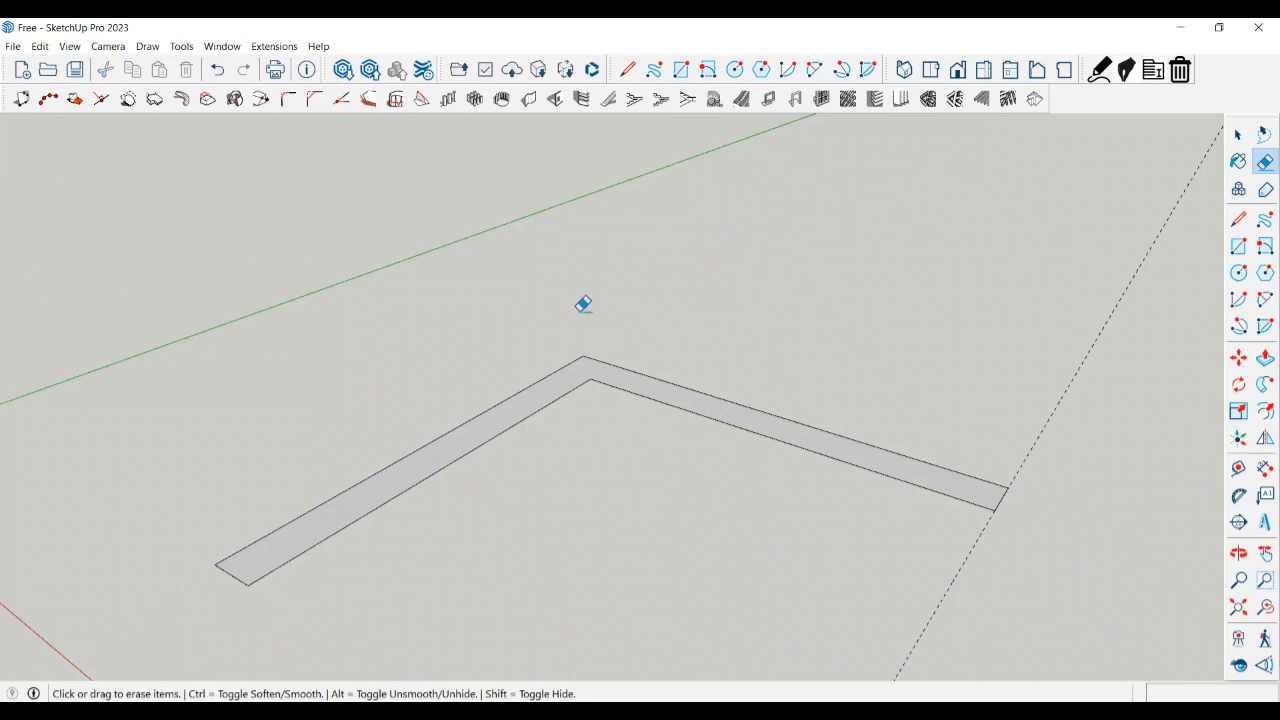
{"action": "left_click", "coordinate": [1006, 489]}
- Make the L-shaped face and its edges a group
{"action": "key", "text": "space"}
{"action": "double_click", "coordinate": [944, 486]}
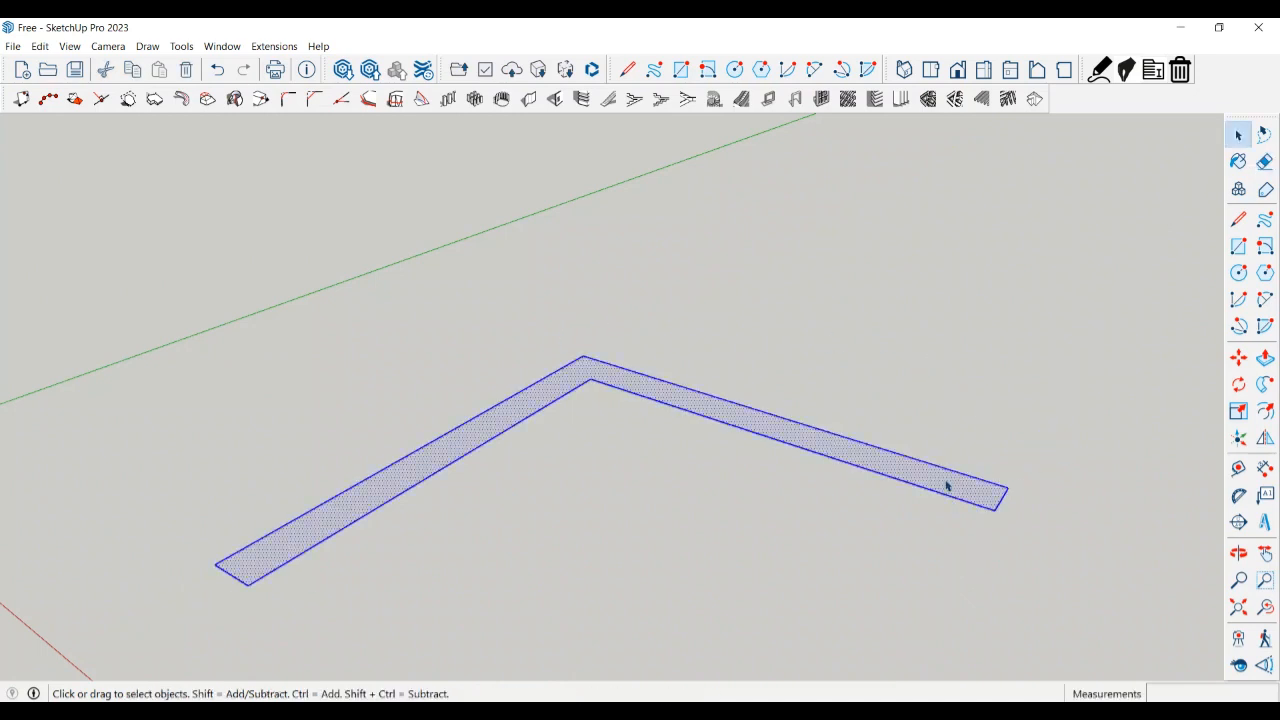
{"action": "right_click", "coordinate": [946, 487]}
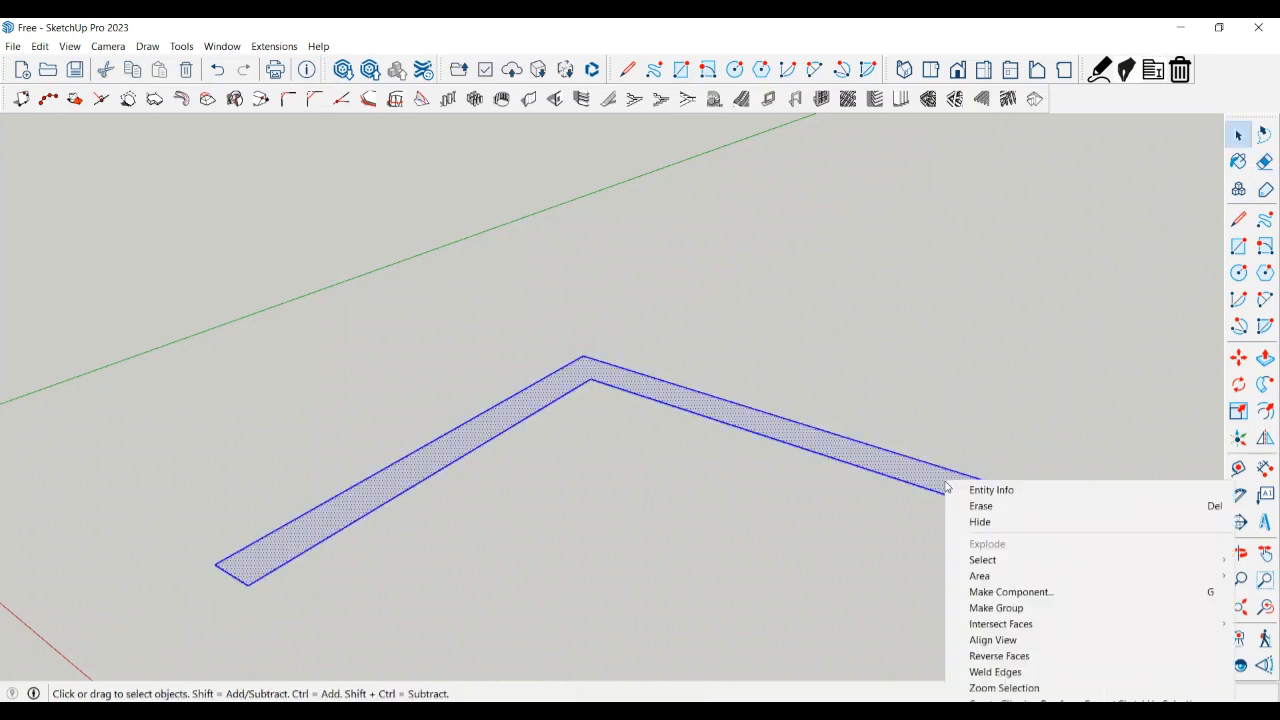
{"action": "left_click", "coordinate": [993, 609]}
- Extrude the L-shaped face upward inside its group to form two tall walls, and leave the group
{"action": "double_click", "coordinate": [934, 482]}
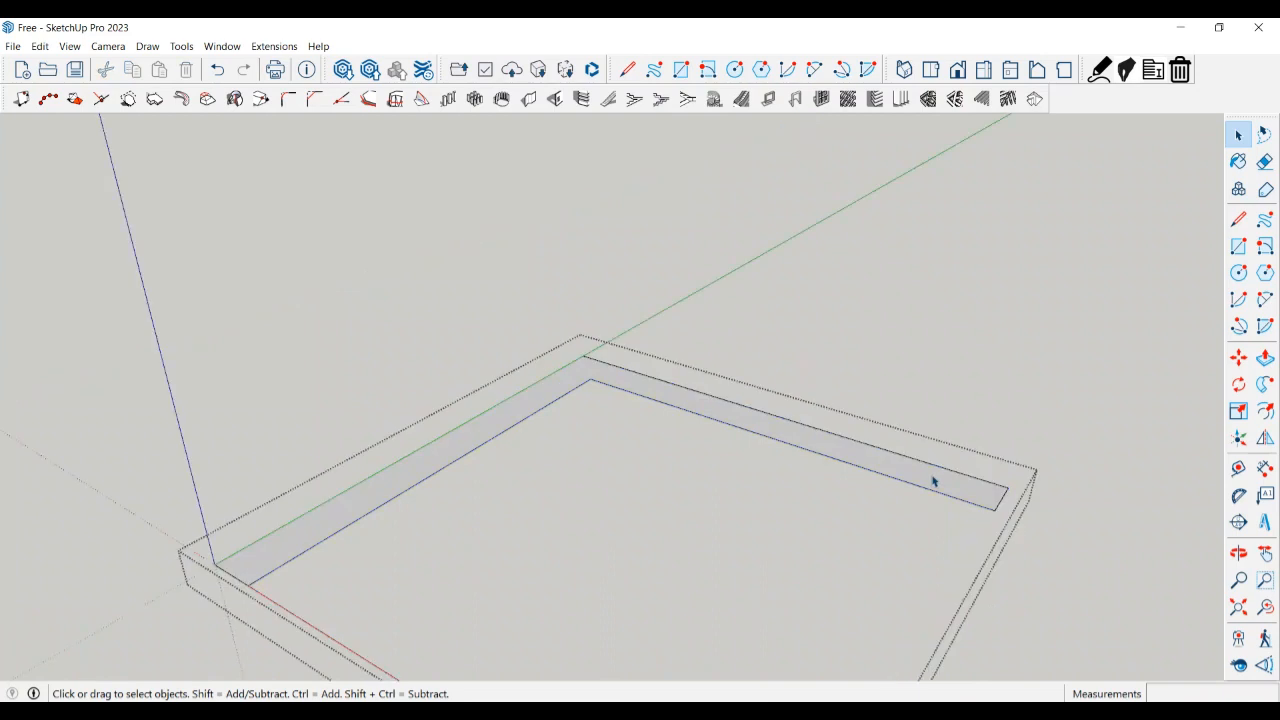
{"action": "key", "text": "p"}
{"action": "left_click", "coordinate": [929, 480]}
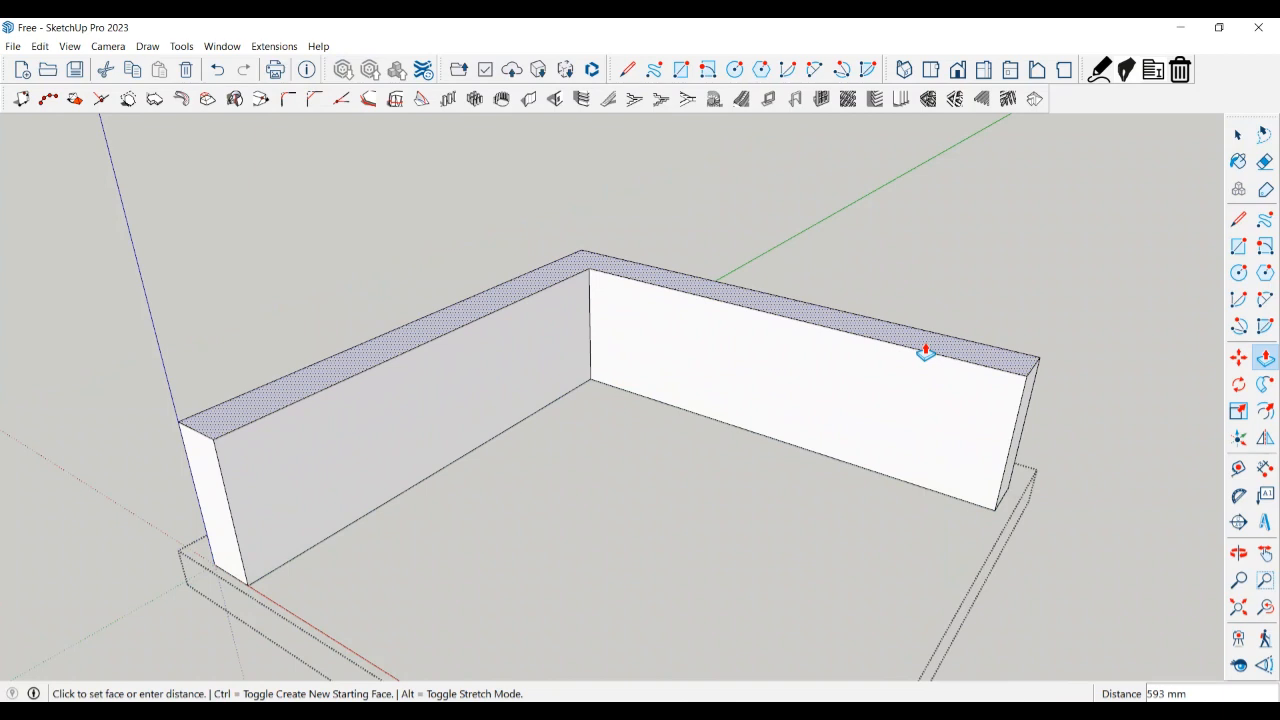
{"action": "left_click", "coordinate": [925, 352]}
{"action": "type", "text": "25"}
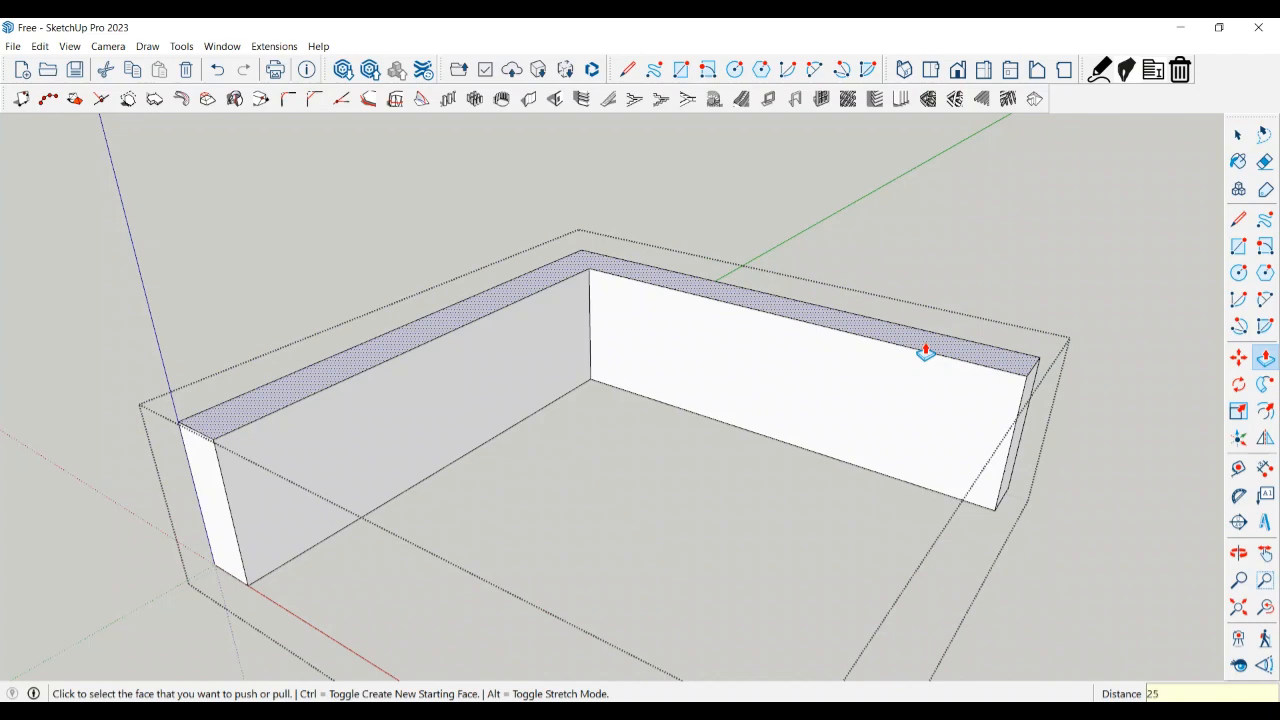
{"action": "key", "text": "Return"}
{"action": "key", "text": "space"}
{"action": "scroll", "coordinate": [920, 394], "scroll_direction": "down", "scroll_amount": 5}
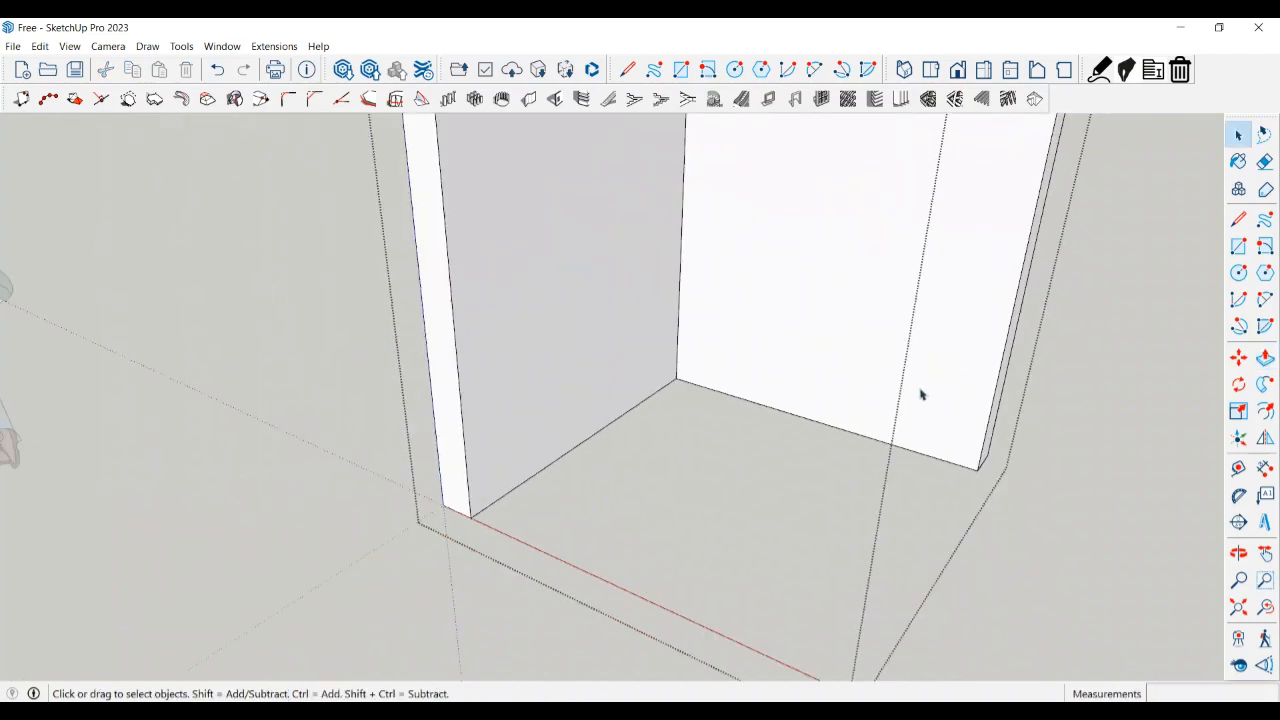
{"action": "middle_click_drag", "start_coordinate": [914, 400], "coordinate": [640, 511]}
{"action": "scroll", "coordinate": [657, 514], "scroll_direction": "up", "scroll_amount": 3}
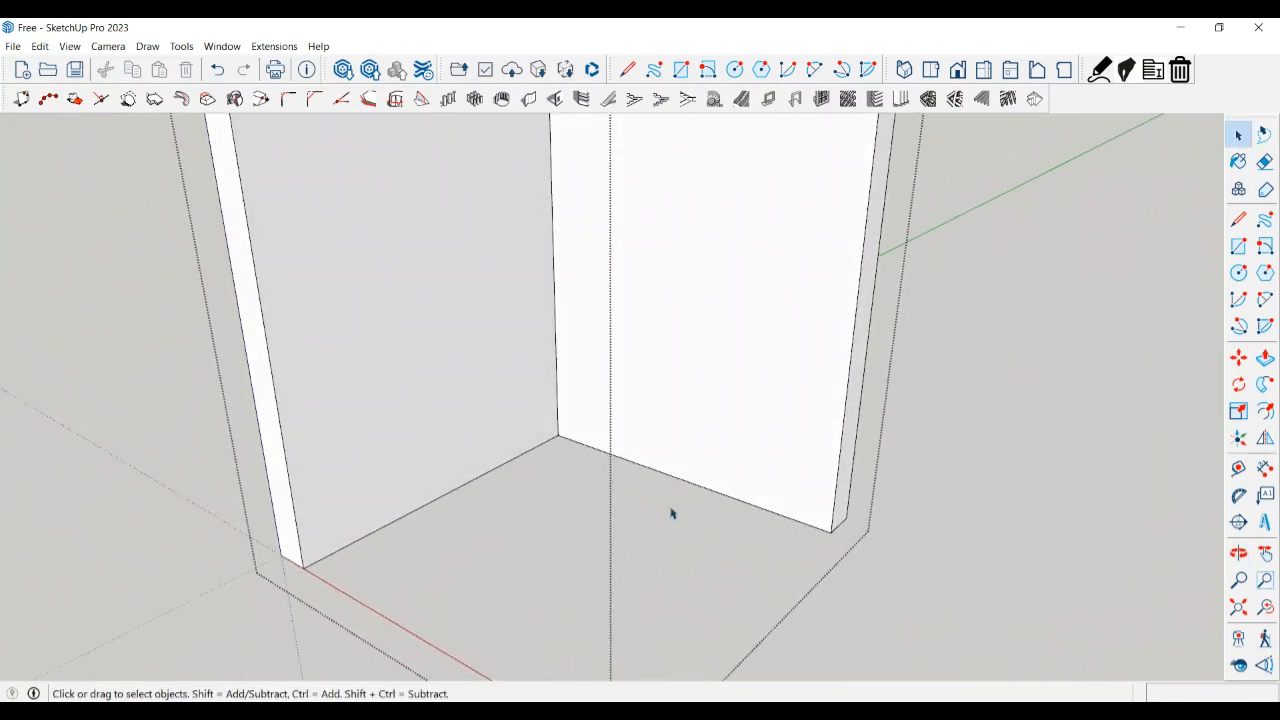
{"action": "scroll", "coordinate": [645, 520], "scroll_direction": "up", "scroll_amount": 1}
{"action": "scroll", "coordinate": [640, 514], "scroll_direction": "down", "scroll_amount": 5}
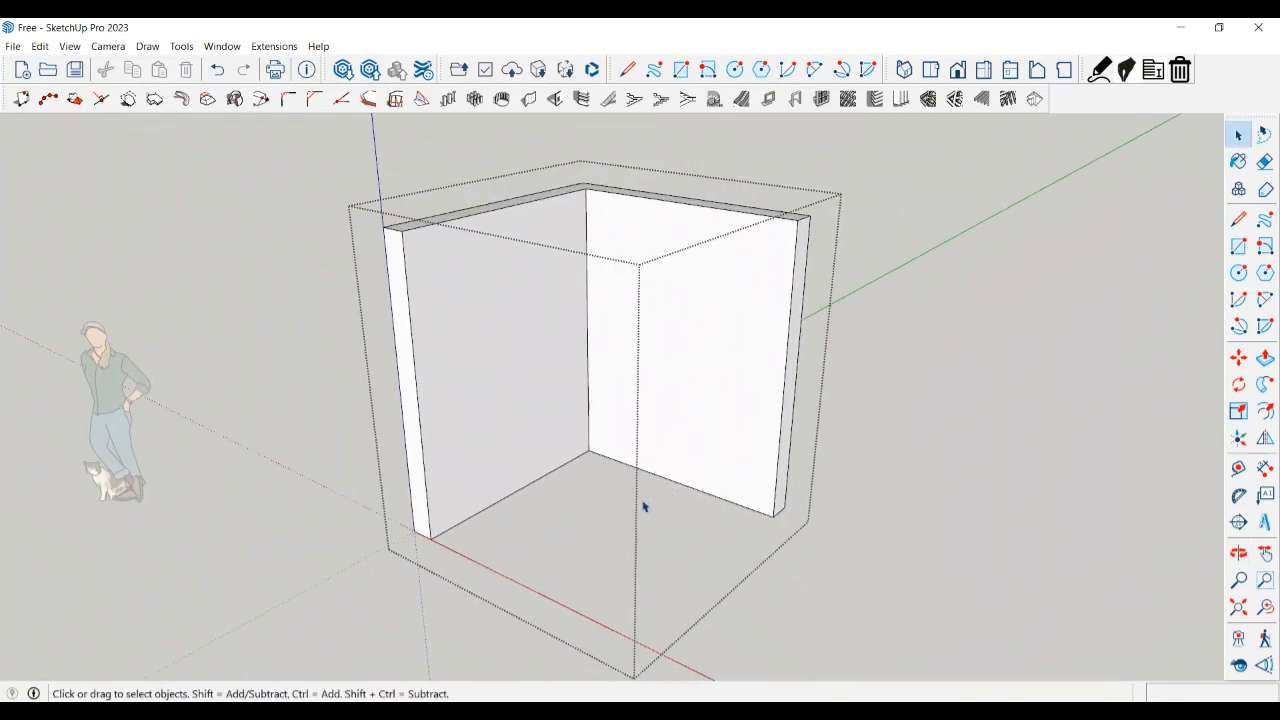
{"action": "left_click", "coordinate": [953, 576]}
- Draw a floor rectangle from the walls' outer bottom corner, extending beyond the open ends of both walls
{"action": "middle_click_drag", "start_coordinate": [606, 531], "coordinate": [737, 451]}
{"action": "middle_click_drag", "start_coordinate": [636, 523], "coordinate": [623, 446]}
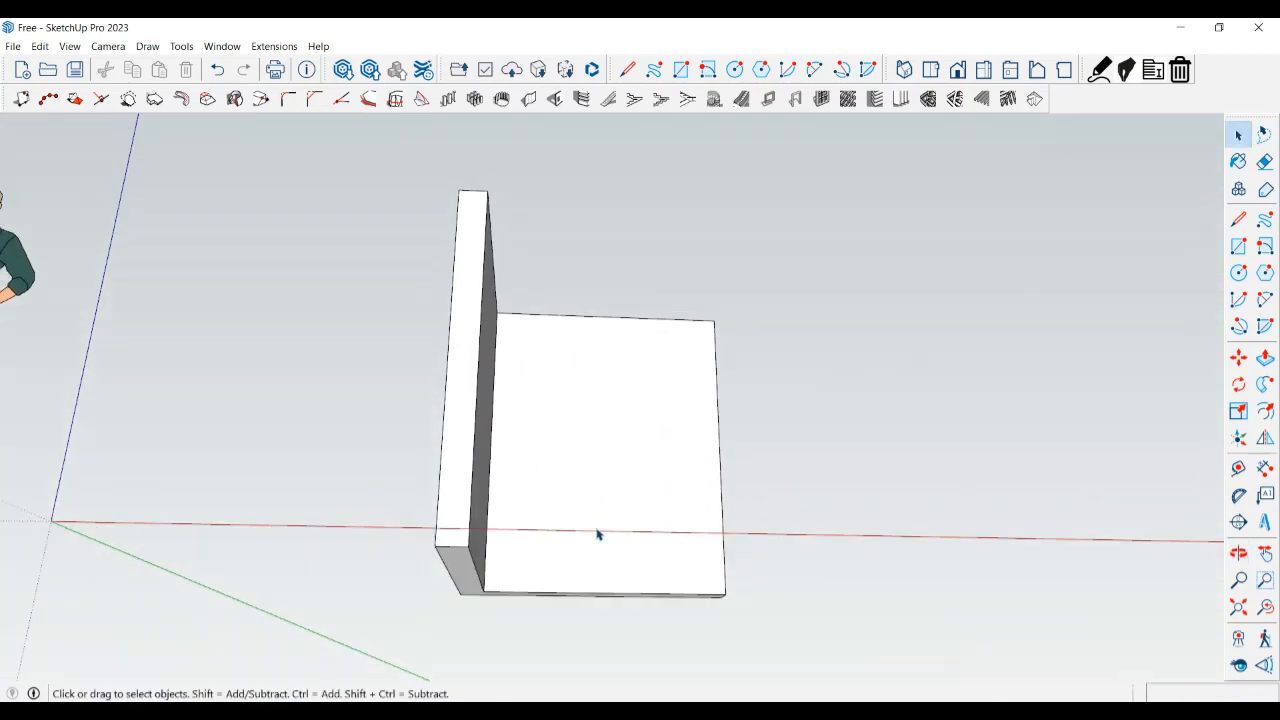
{"action": "key", "text": "r"}
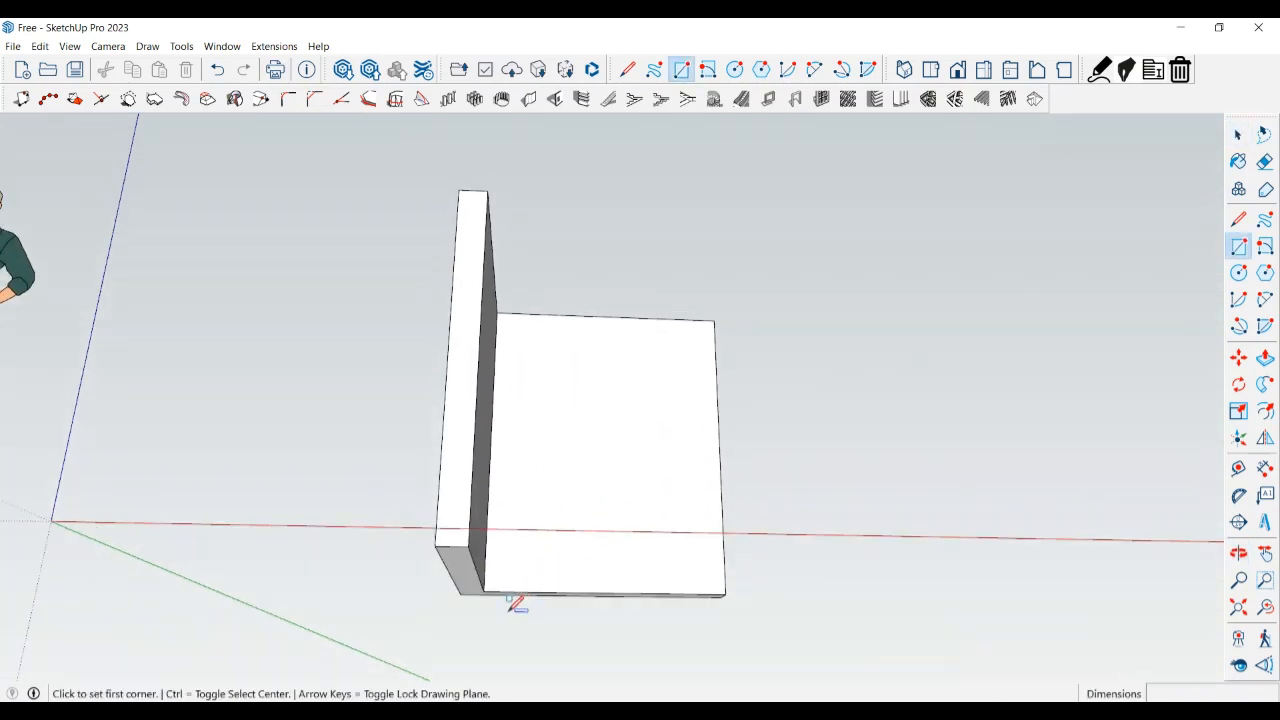
{"action": "left_click", "coordinate": [465, 590]}
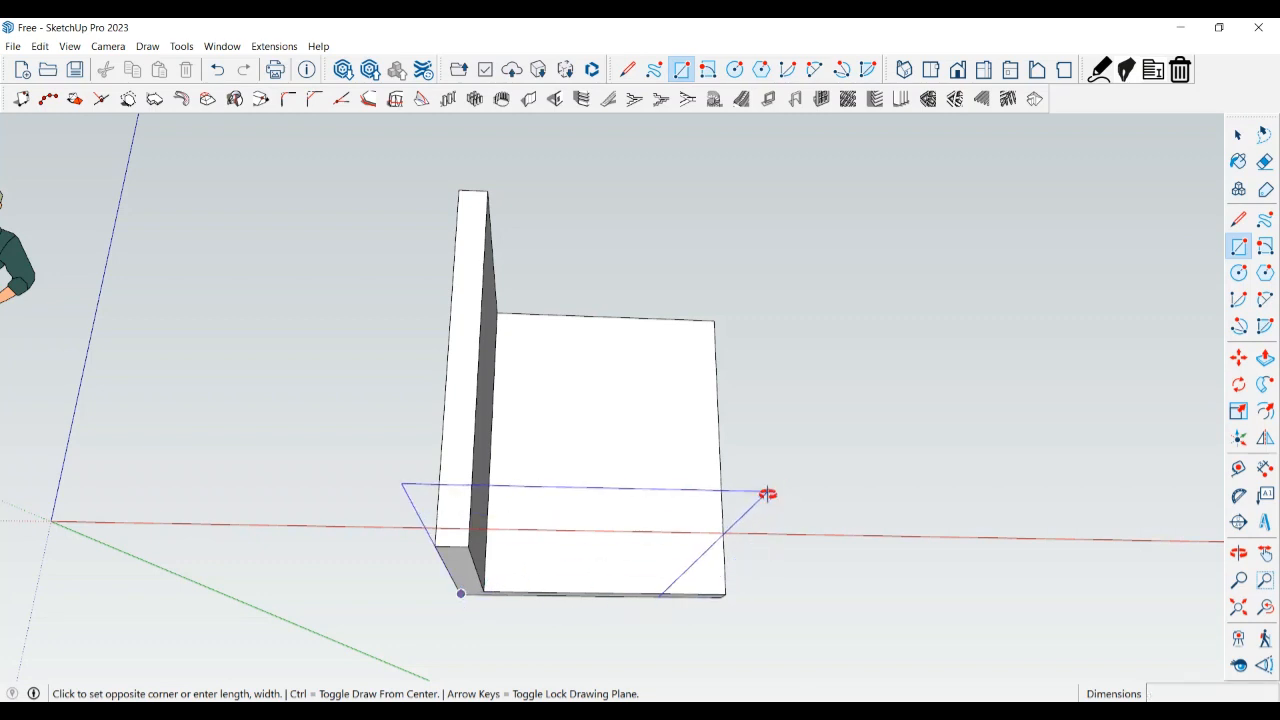
{"action": "middle_click_drag", "start_coordinate": [766, 491], "coordinate": [716, 615]}
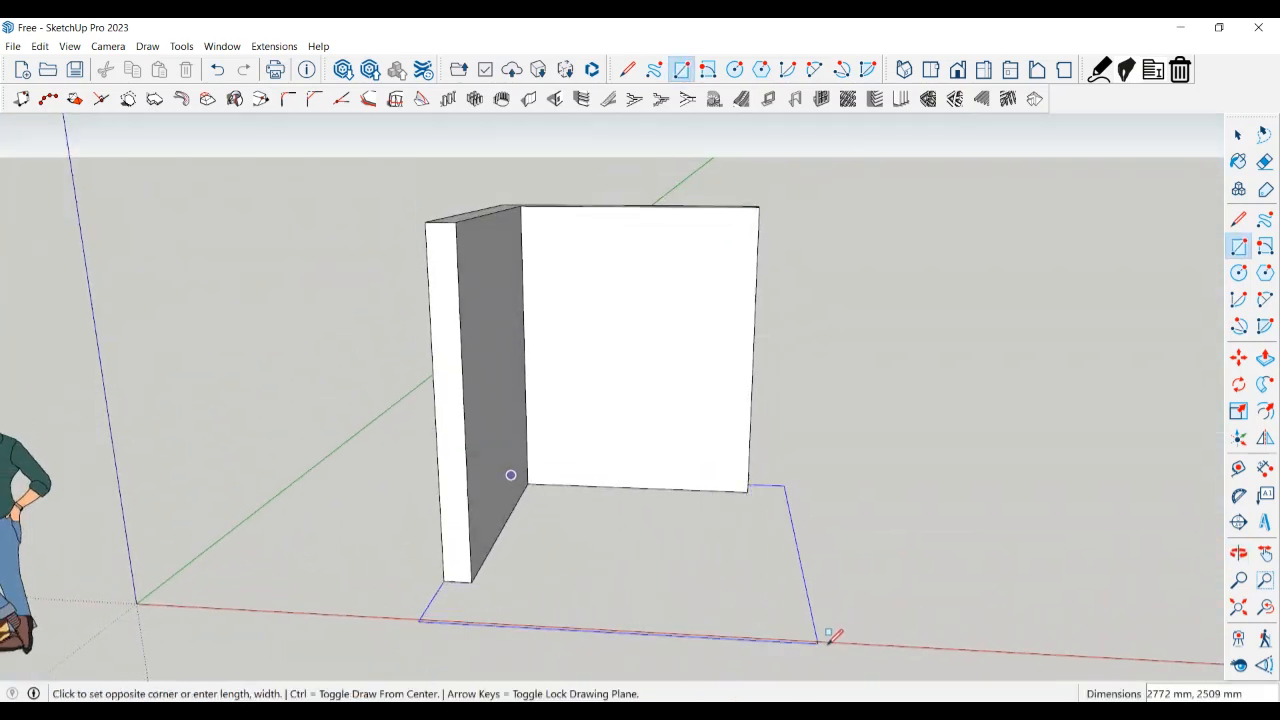
{"action": "left_click", "coordinate": [1012, 650]}
{"action": "middle_click_drag", "start_coordinate": [990, 651], "coordinate": [894, 657]}
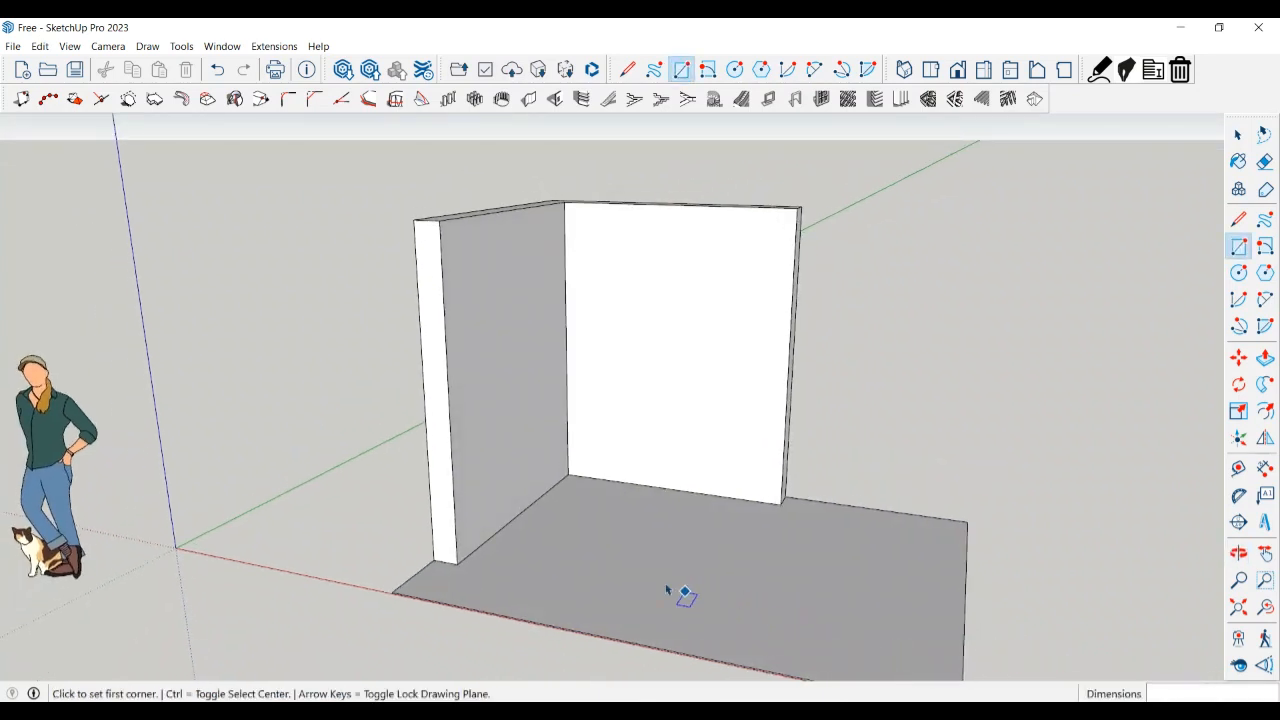
- Move the wall group 20 mm straight up from the floor face
{"action": "key", "text": "space"}
{"action": "left_click", "coordinate": [752, 430]}
{"action": "key", "text": "m"}
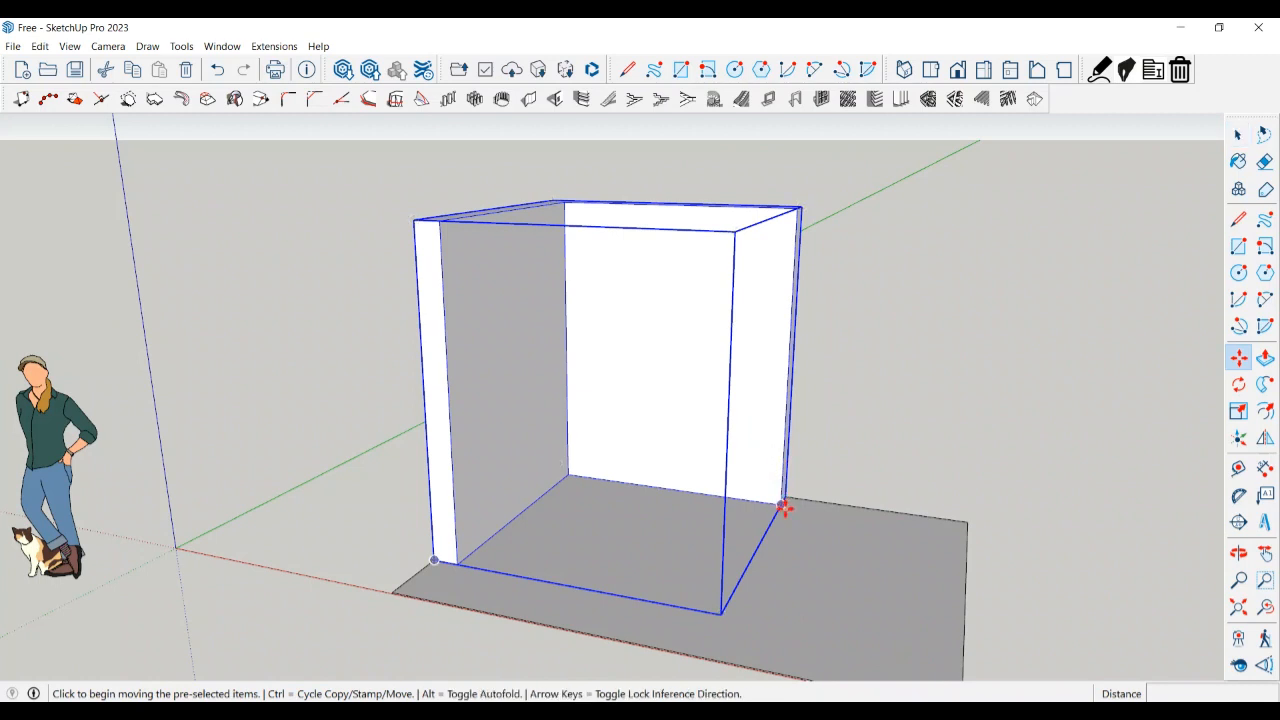
{"action": "left_click", "coordinate": [778, 505]}
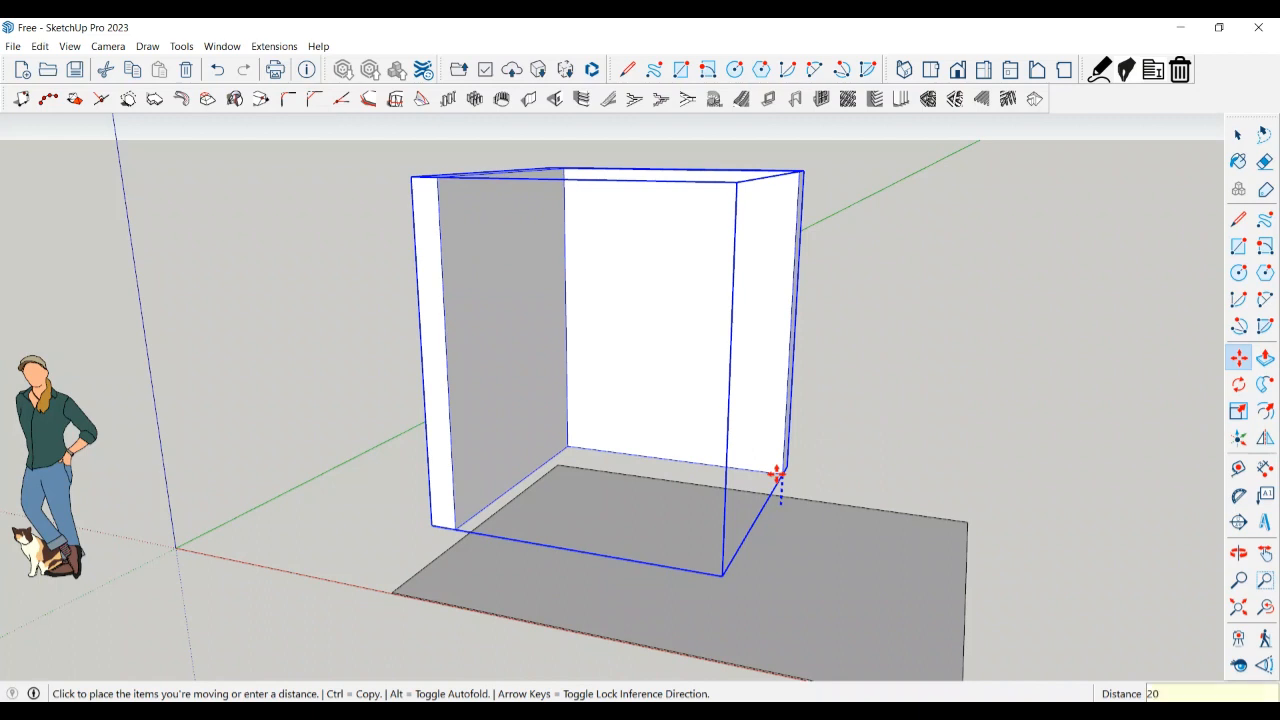
{"action": "key", "text": "Return"}
{"action": "key", "text": "space"}
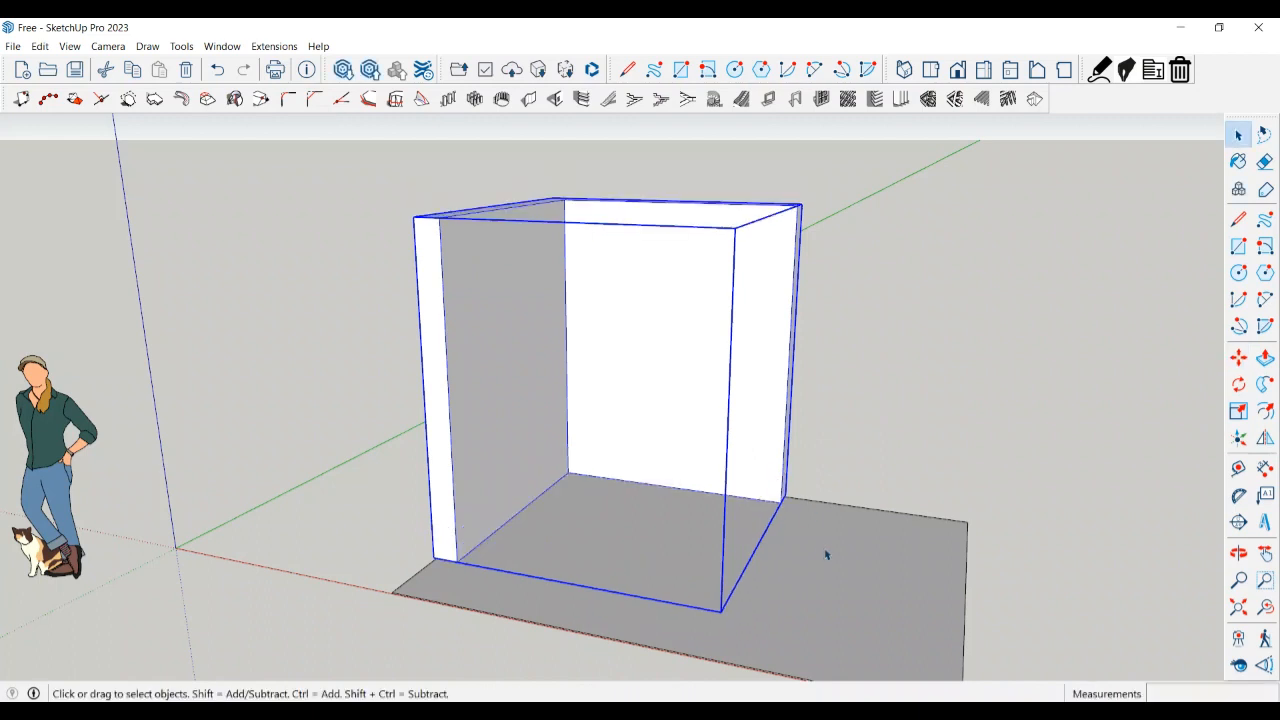
- Make the floor face a group
{"action": "left_click", "coordinate": [842, 566]}
{"action": "right_click", "coordinate": [838, 566]}
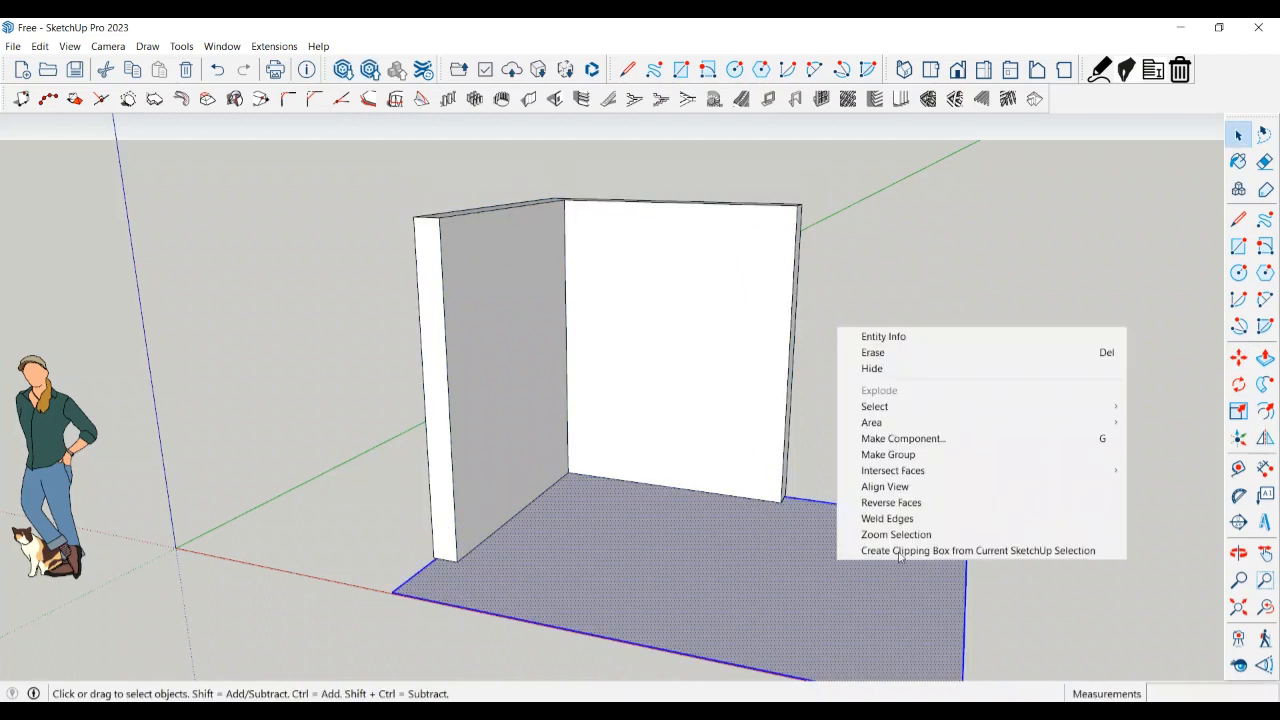
{"action": "left_click", "coordinate": [903, 456]}
- Extrude the floor face upward 20 mm inside its group, and leave the group
{"action": "double_click", "coordinate": [843, 567]}
{"action": "key", "text": "p"}
{"action": "left_click", "coordinate": [843, 567]}
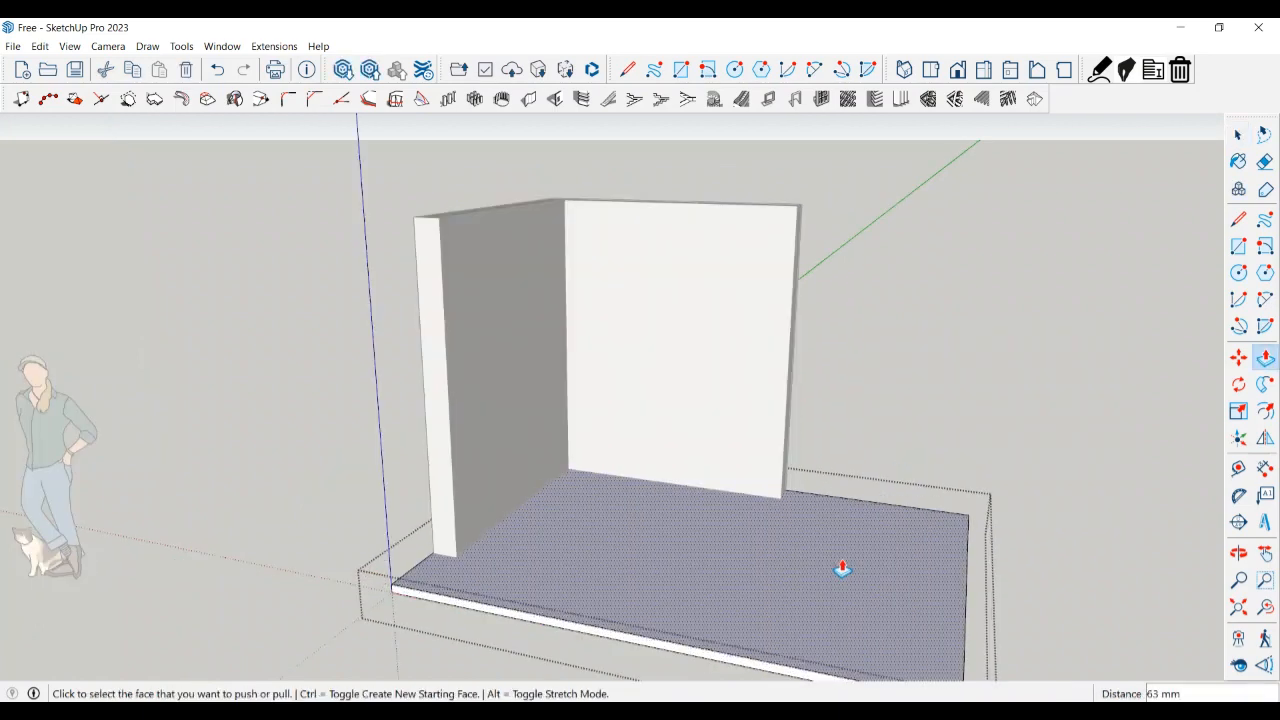
{"action": "key", "text": "Return"}
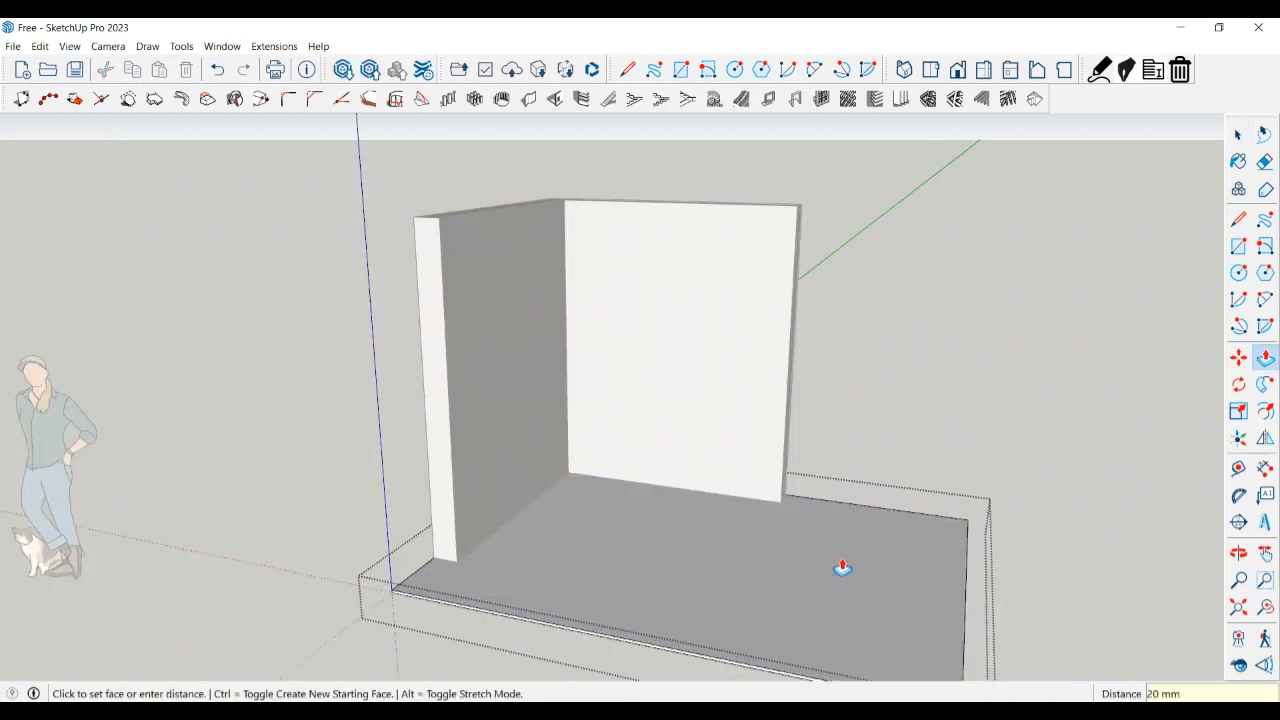
{"action": "key", "text": "space"}
{"action": "left_click", "coordinate": [931, 448]}
{"action": "middle_click_drag", "start_coordinate": [931, 448], "coordinate": [866, 531]}
{"action": "scroll", "coordinate": [816, 552], "scroll_direction": "down", "scroll_amount": 3}
{"action": "scroll", "coordinate": [733, 521], "scroll_direction": "up", "scroll_amount": 2}
{"action": "middle_click_drag", "start_coordinate": [733, 521], "coordinate": [651, 477]}
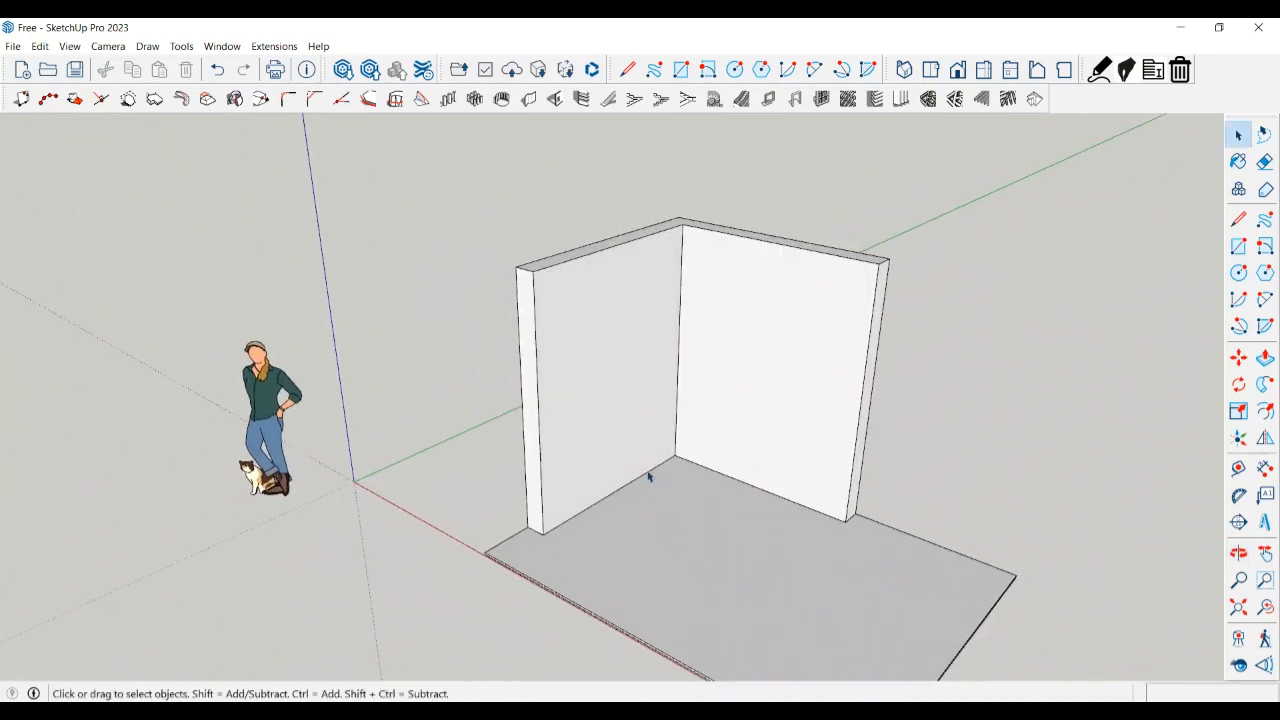
{"action": "scroll", "coordinate": [657, 427], "scroll_direction": "up", "scroll_amount": 2}
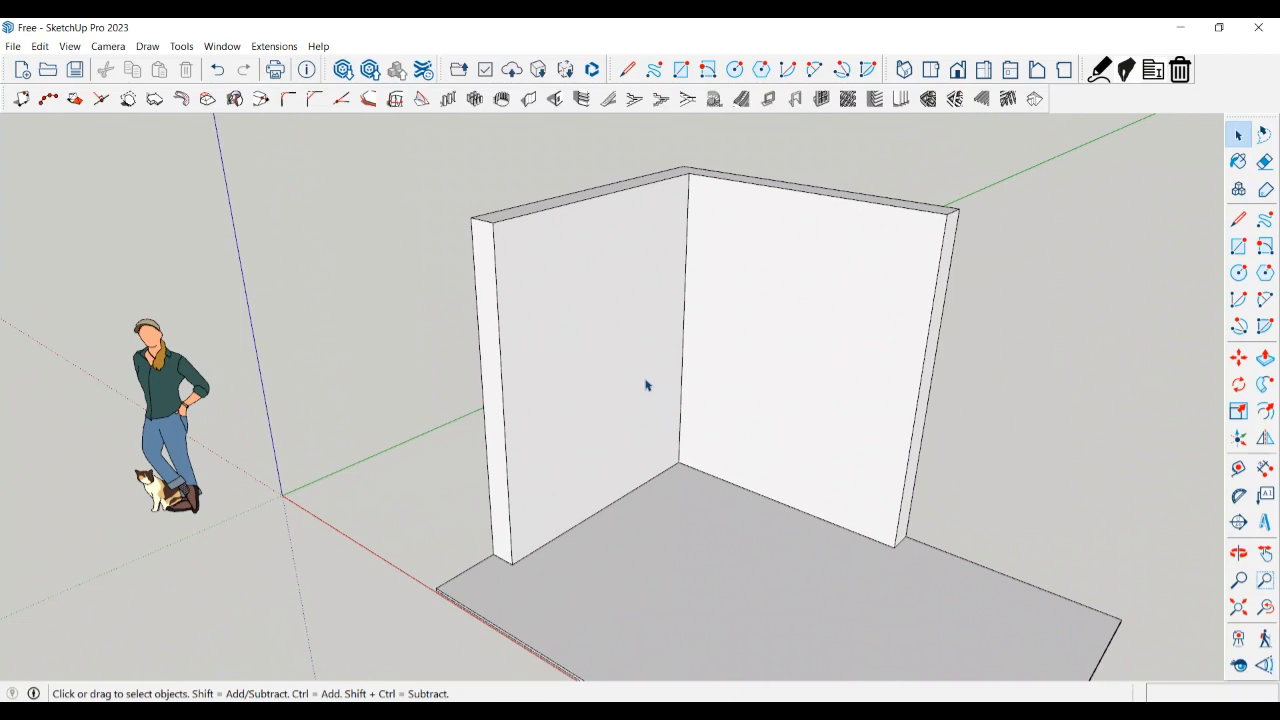
{"action": "middle_click_drag", "start_coordinate": [699, 458], "coordinate": [752, 453]}
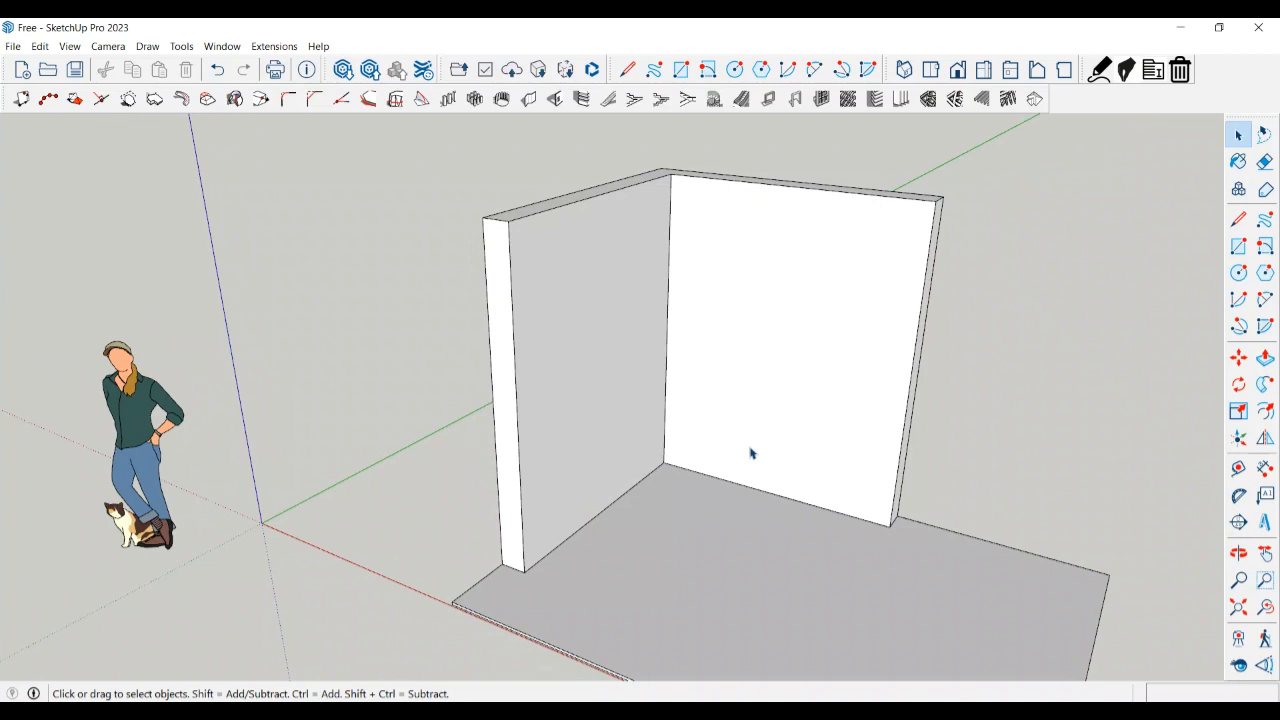
- Place horizontal guides 300 mm above the bottom inner edges of both walls, meeting at the inside corner
{"action": "scroll", "coordinate": [751, 453], "scroll_direction": "up", "scroll_amount": 4}
{"action": "key", "text": "t"}
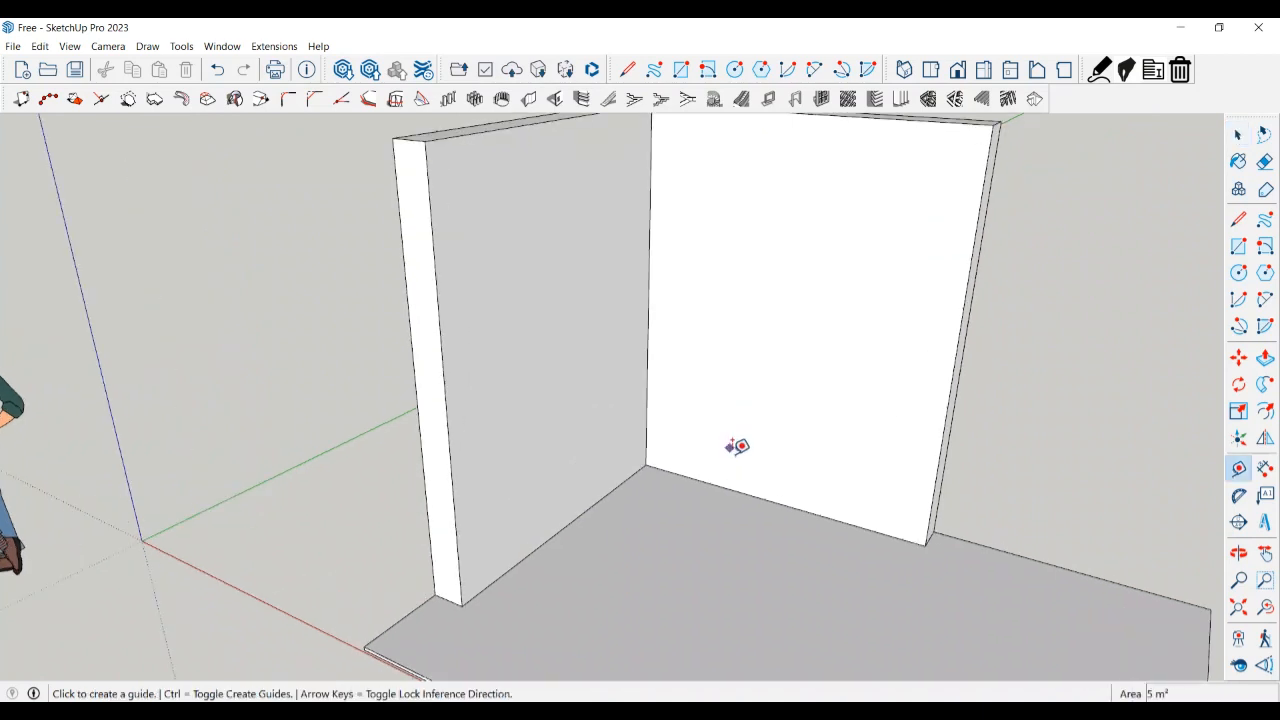
{"action": "left_click", "coordinate": [763, 496]}
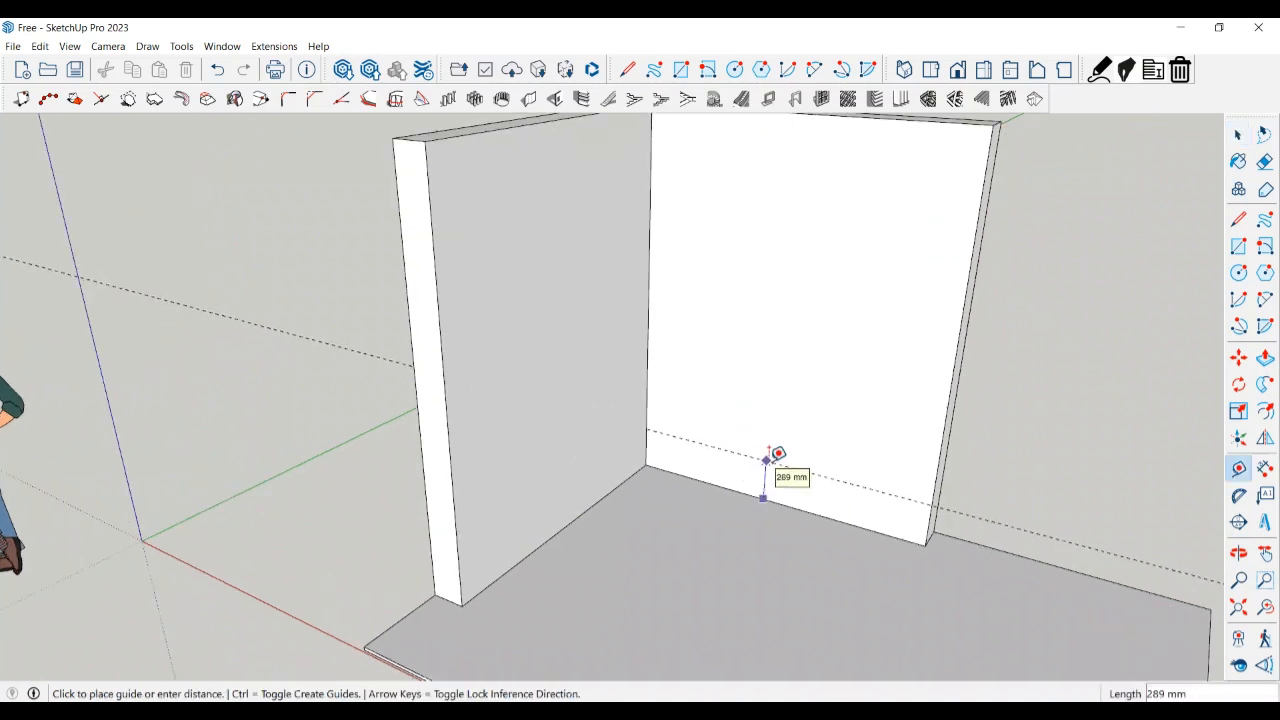
{"action": "type", "text": "300"}
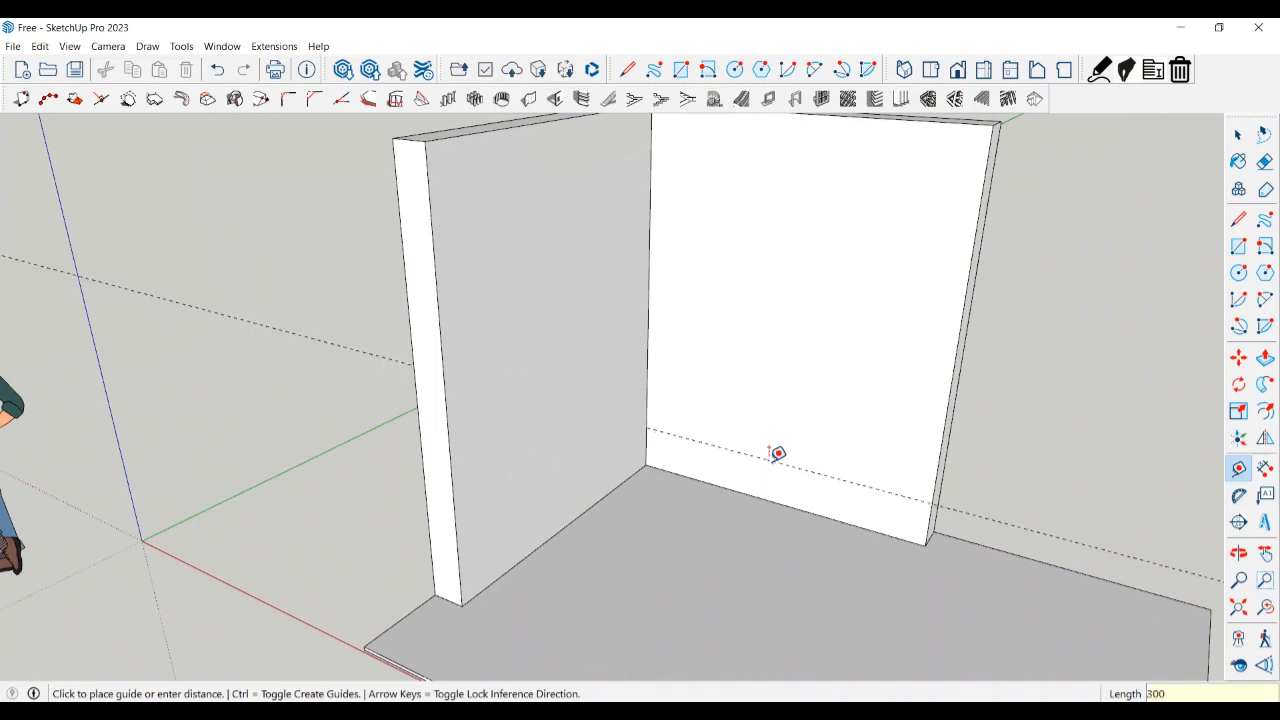
{"action": "key", "text": "Return"}
{"action": "left_click", "coordinate": [607, 492]}
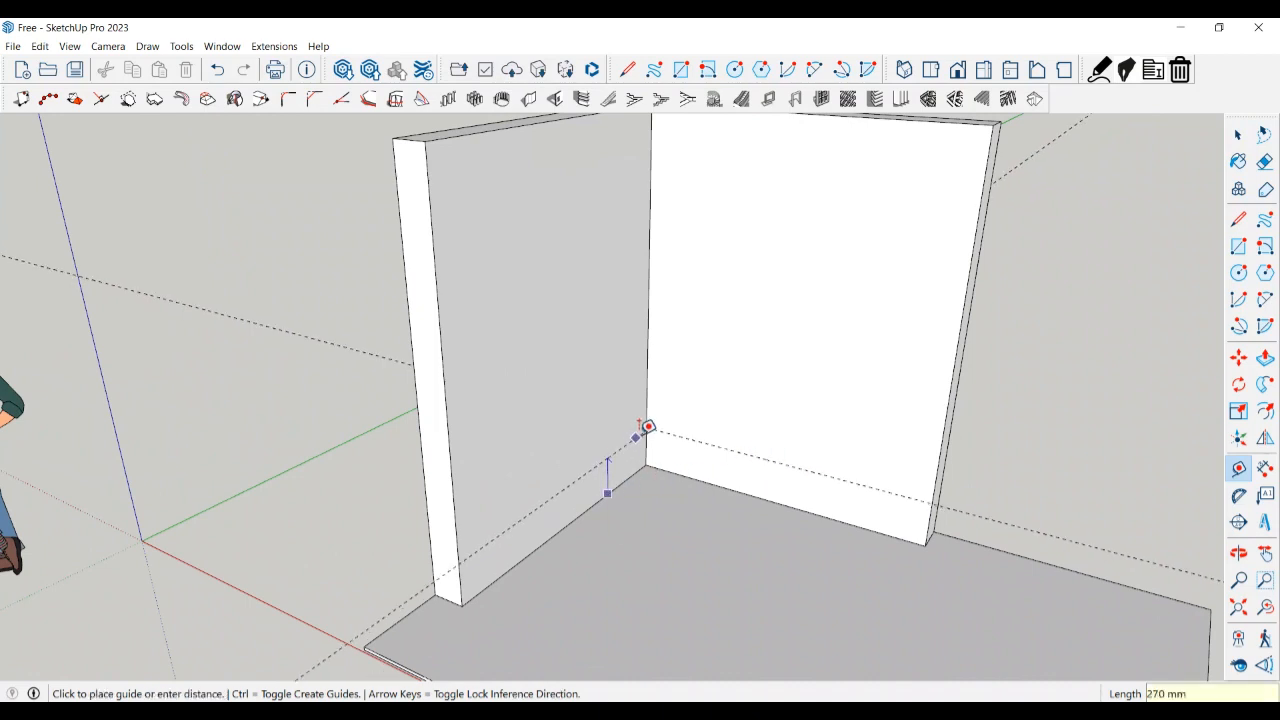
{"action": "left_click", "coordinate": [648, 424]}
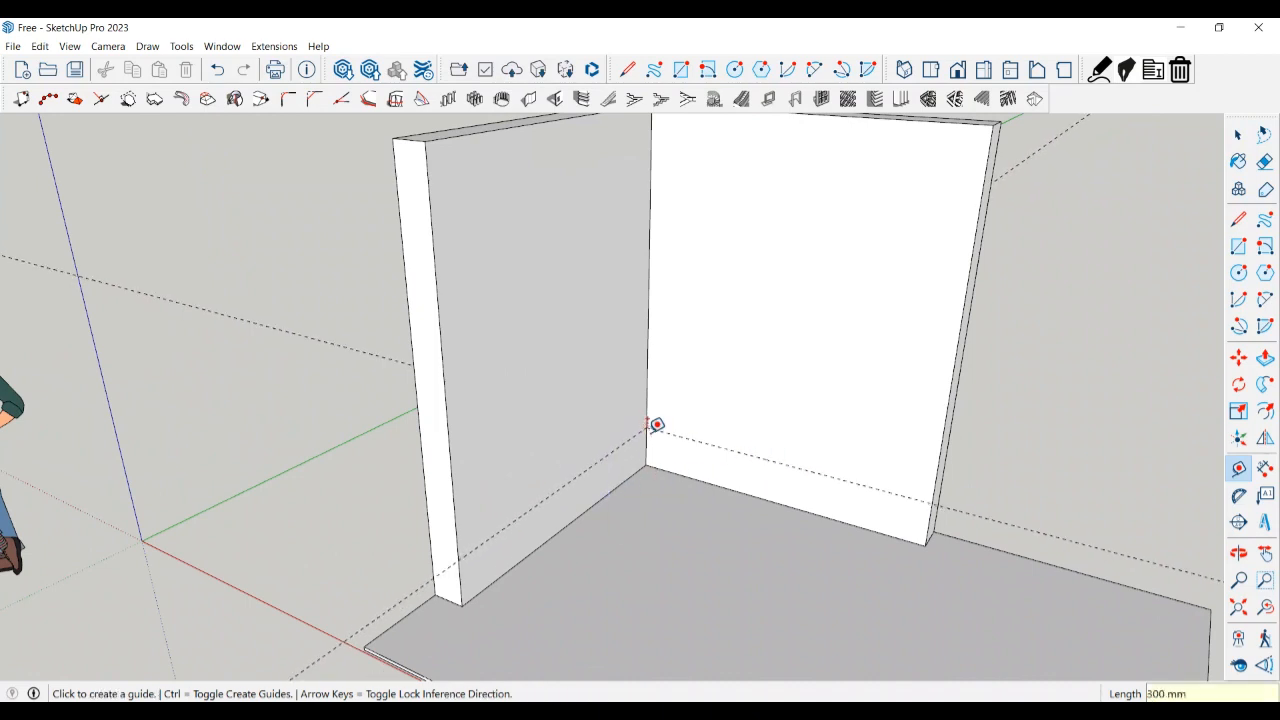
- Place a second pair of horizontal guides 400 mm above the lower guides on both walls
{"action": "left_click", "coordinate": [725, 445]}
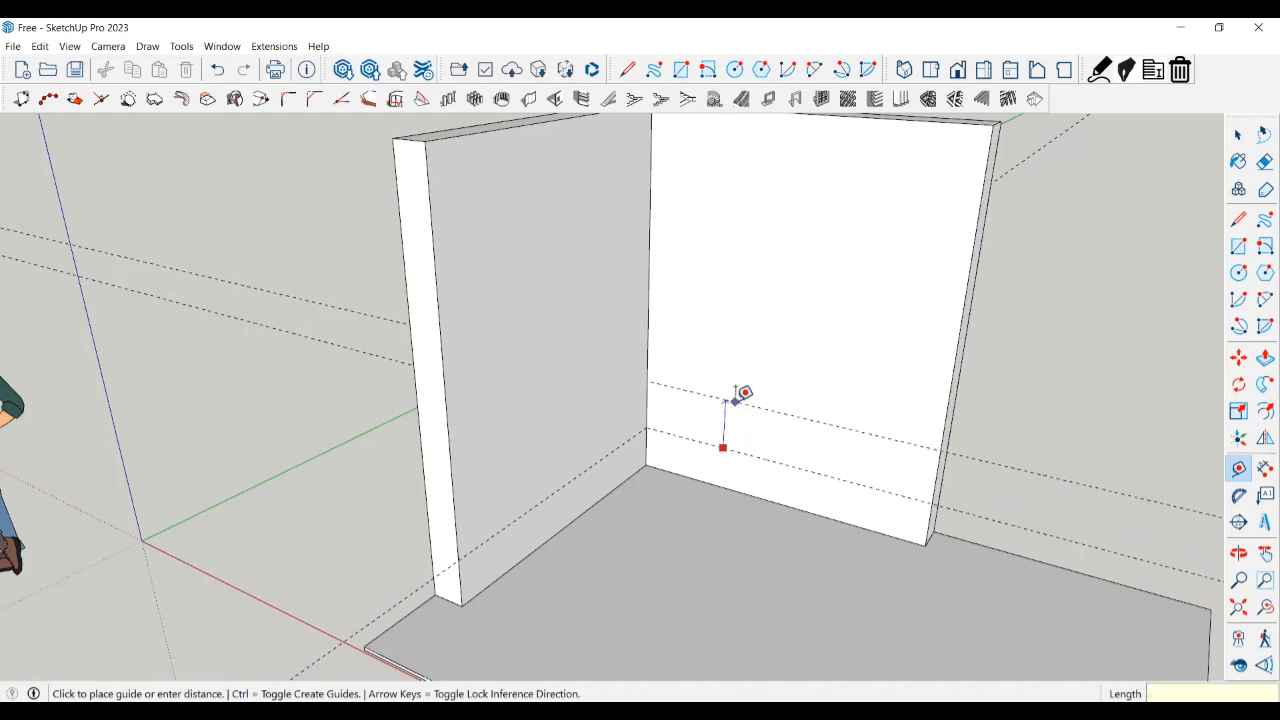
{"action": "key", "text": "Return"}
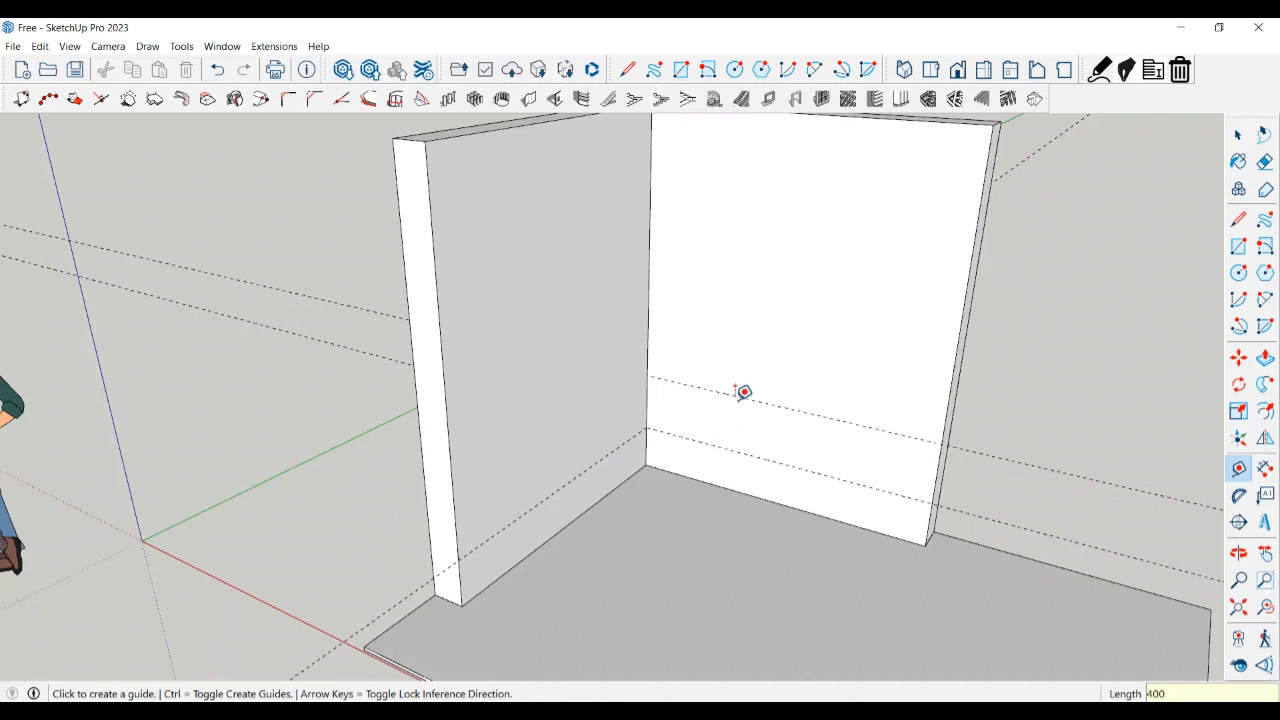
{"action": "left_click", "coordinate": [621, 442]}
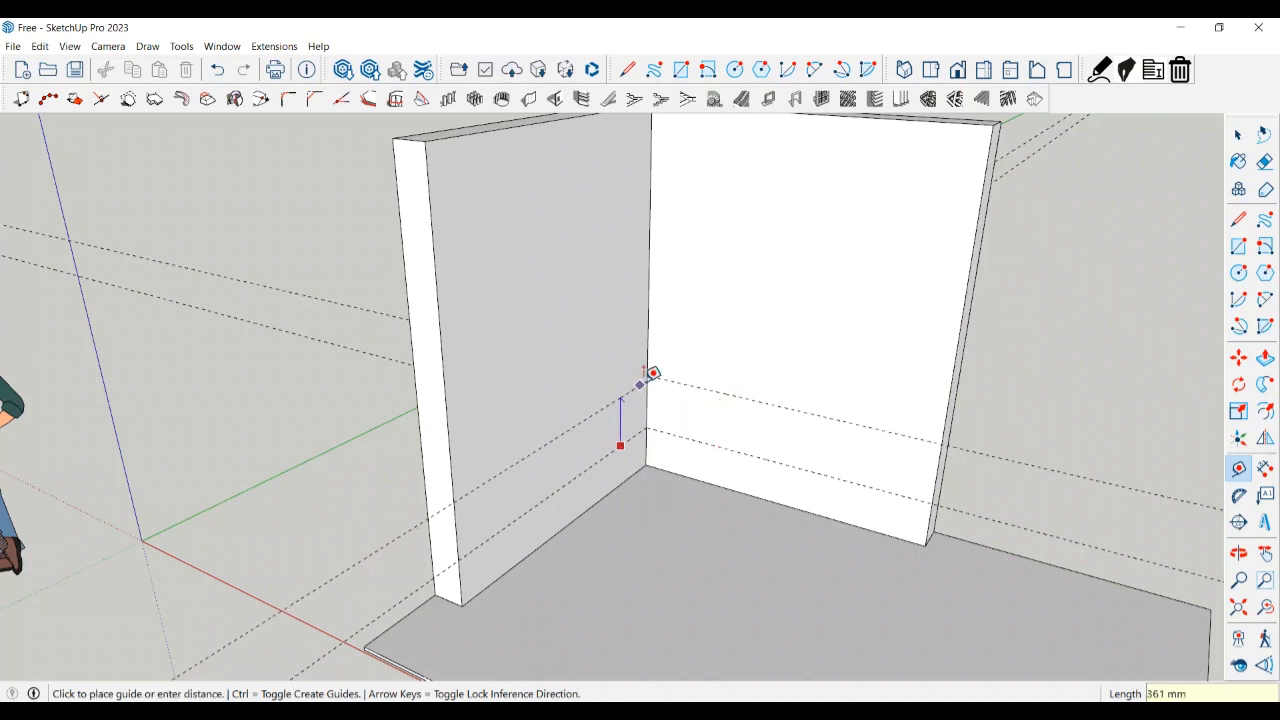
{"action": "left_click", "coordinate": [650, 368]}
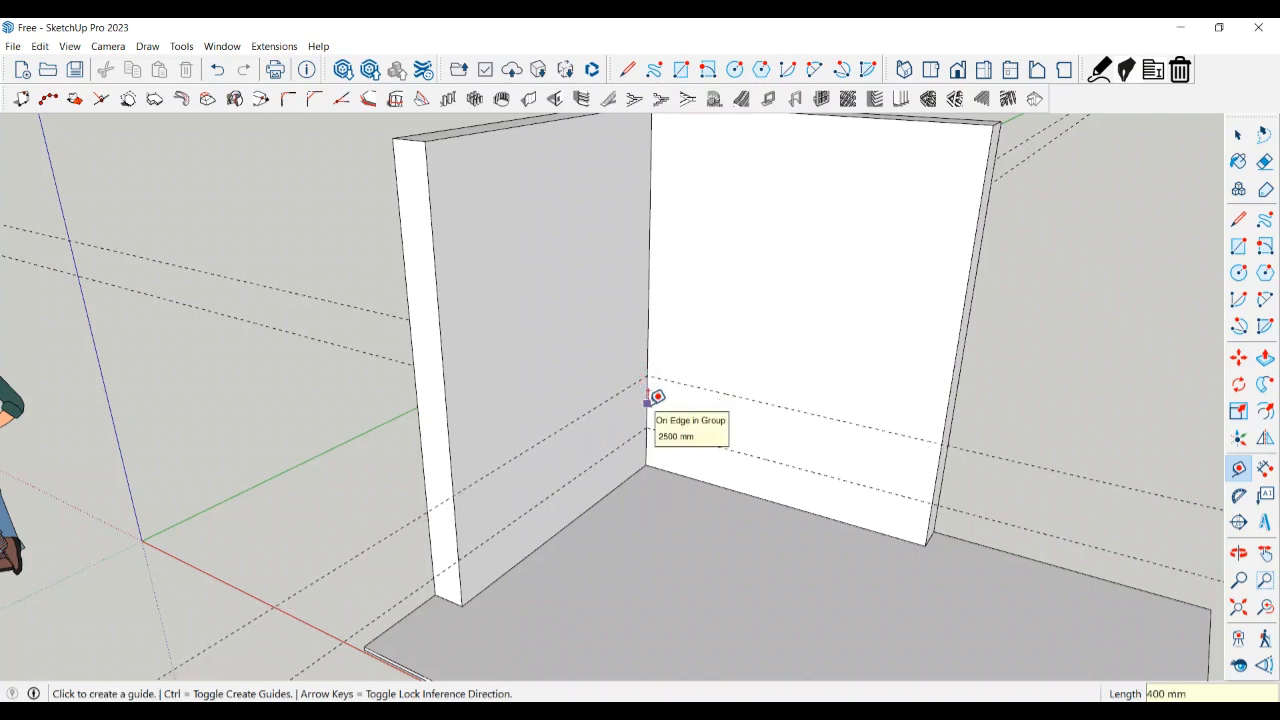
- Add vertical guides 1000 mm from the inside corner on the left wall and 200 mm in from the right wall's open end
{"action": "left_click", "coordinate": [647, 403]}
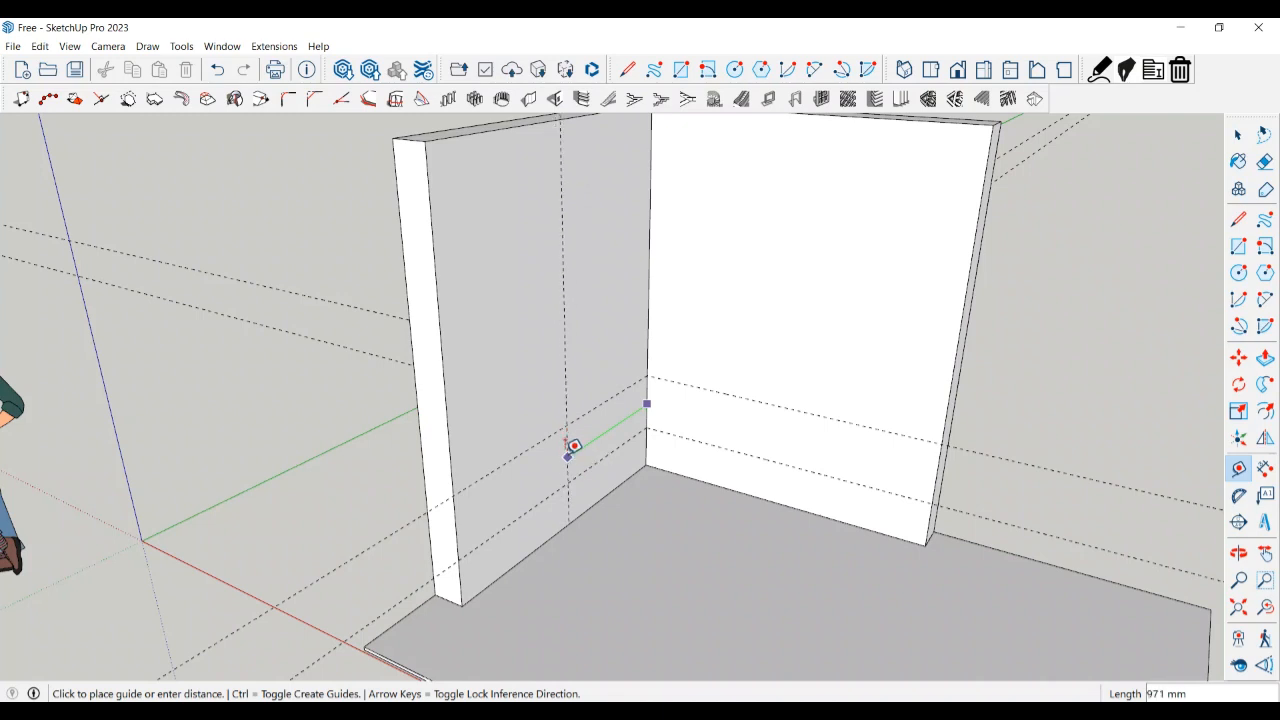
{"action": "type", "text": "1000"}
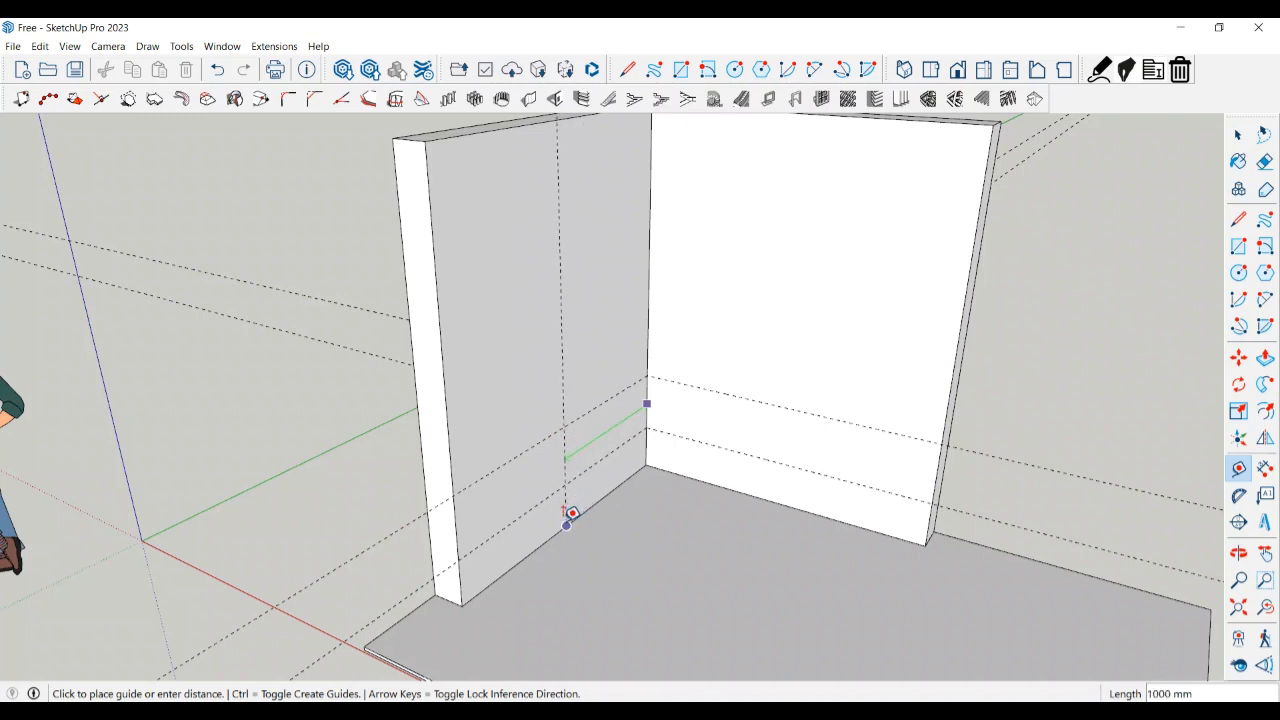
{"action": "key", "text": "Return"}
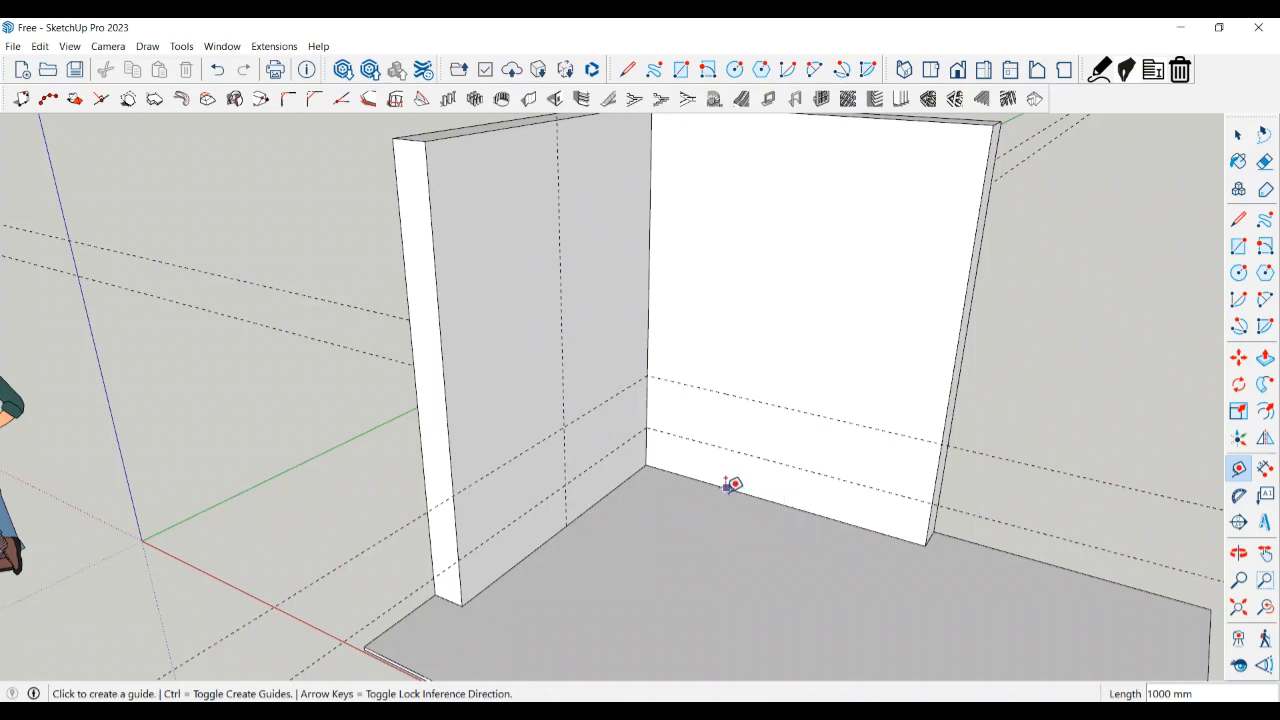
{"action": "scroll", "coordinate": [752, 479], "scroll_direction": "up", "scroll_amount": 3}
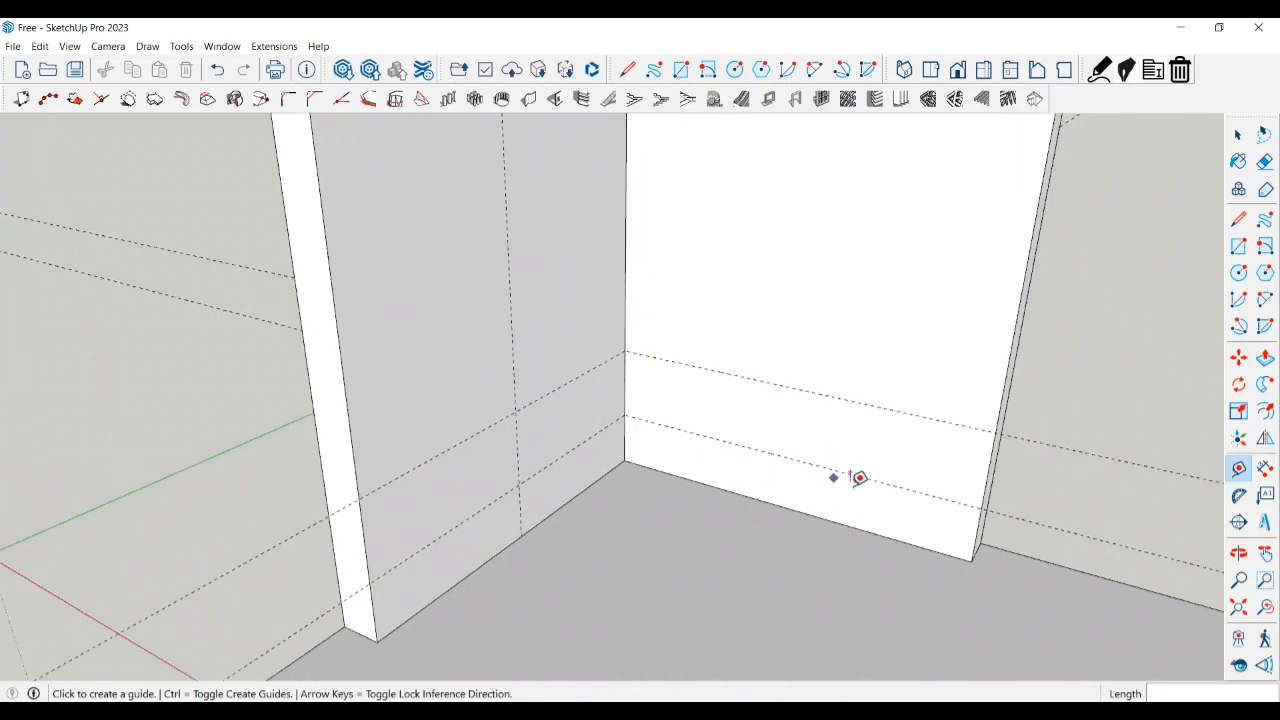
{"action": "left_click", "coordinate": [986, 483]}
{"action": "type", "text": "2"}
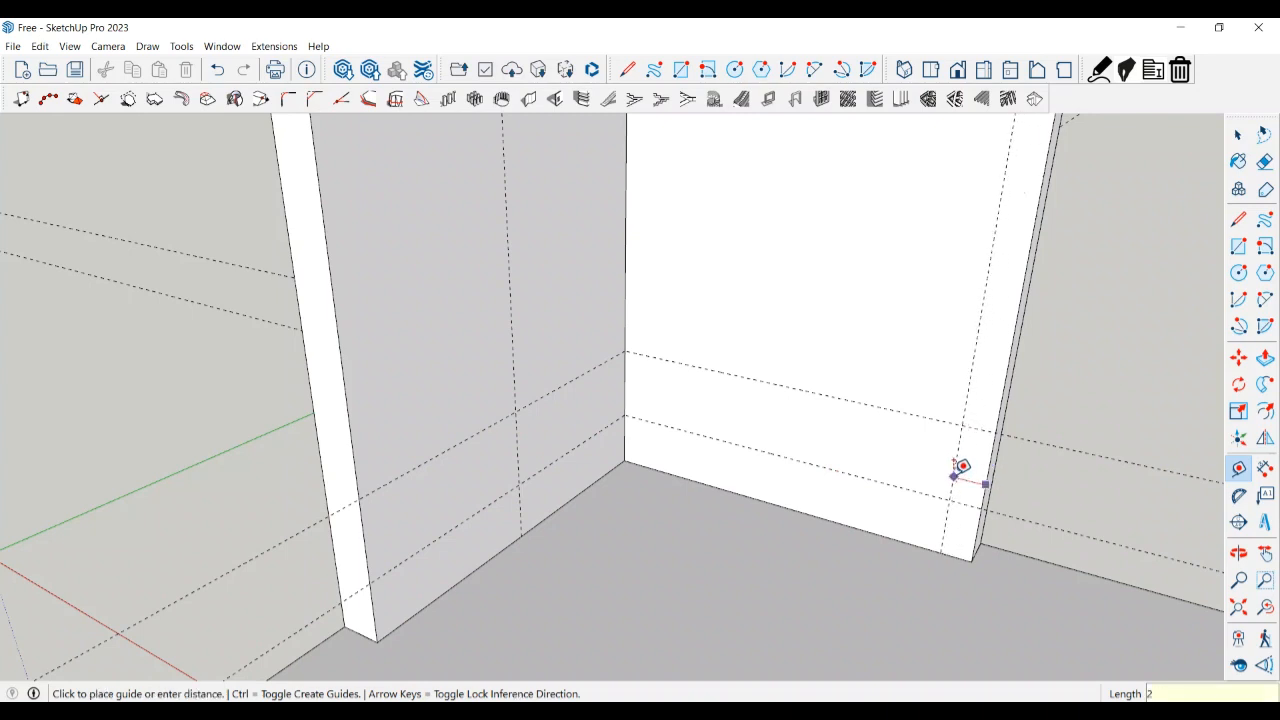
{"action": "type", "text": "00"}
{"action": "key", "text": "Return"}
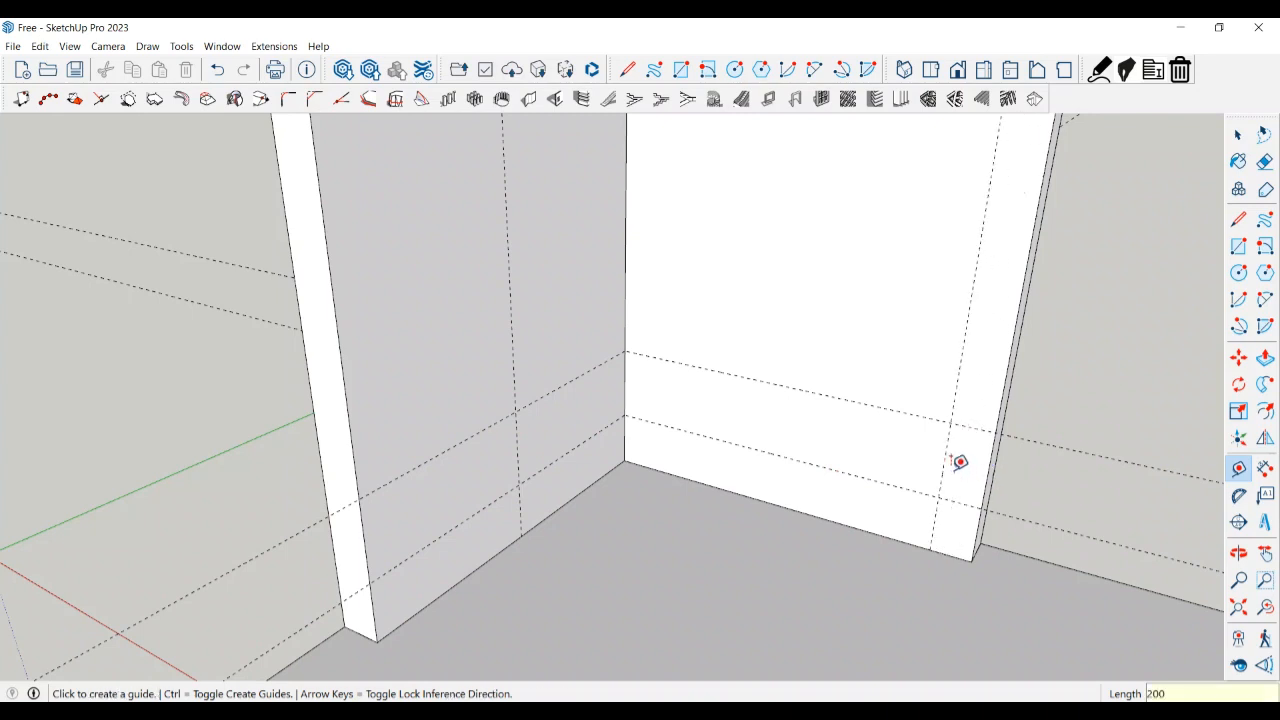
- Place guides 50 mm above the lower horizontal guides on both walls
{"action": "left_click", "coordinate": [883, 480]}
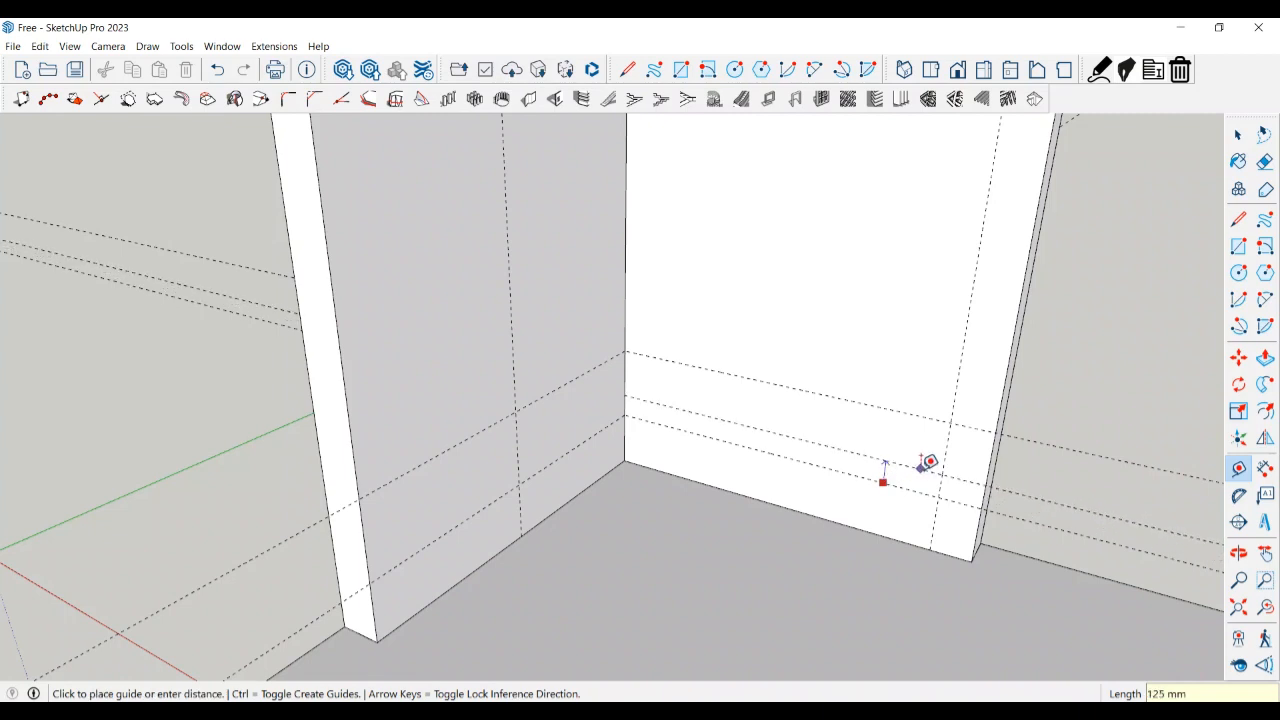
{"action": "type", "text": "2"}
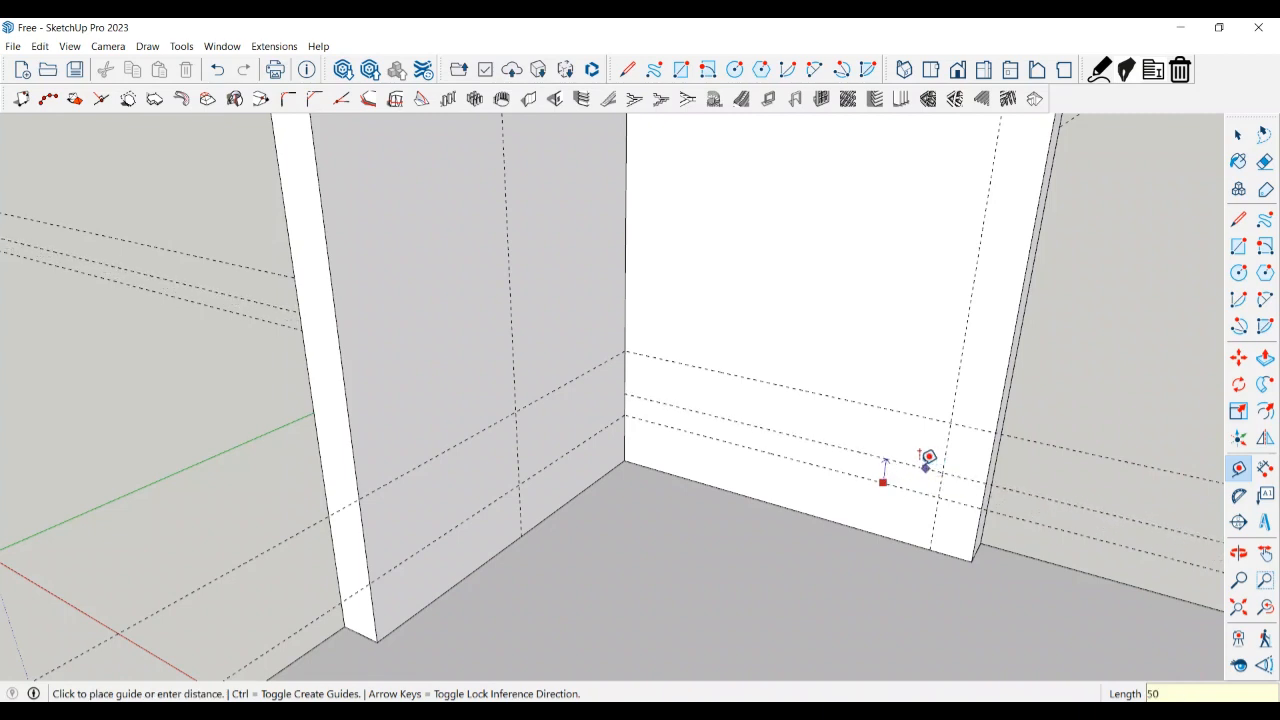
{"action": "key", "text": "Return"}
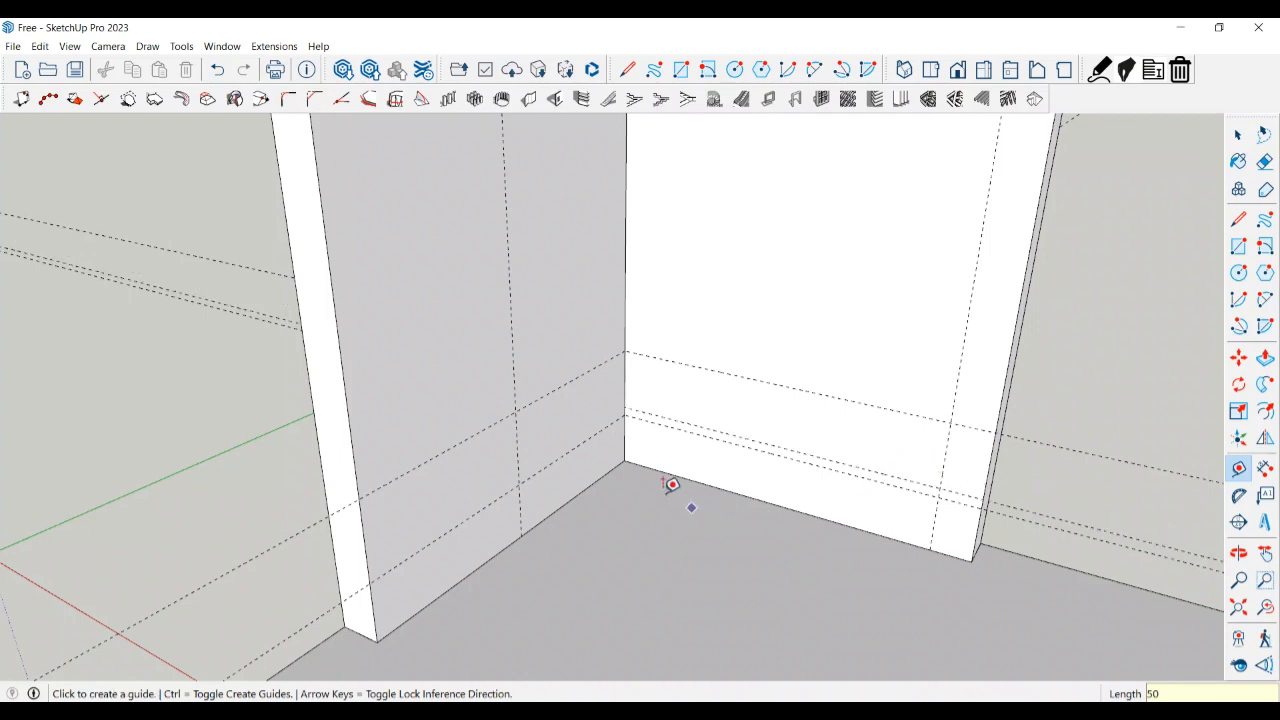
{"action": "left_click", "coordinate": [600, 428]}
{"action": "type", "text": "50"}
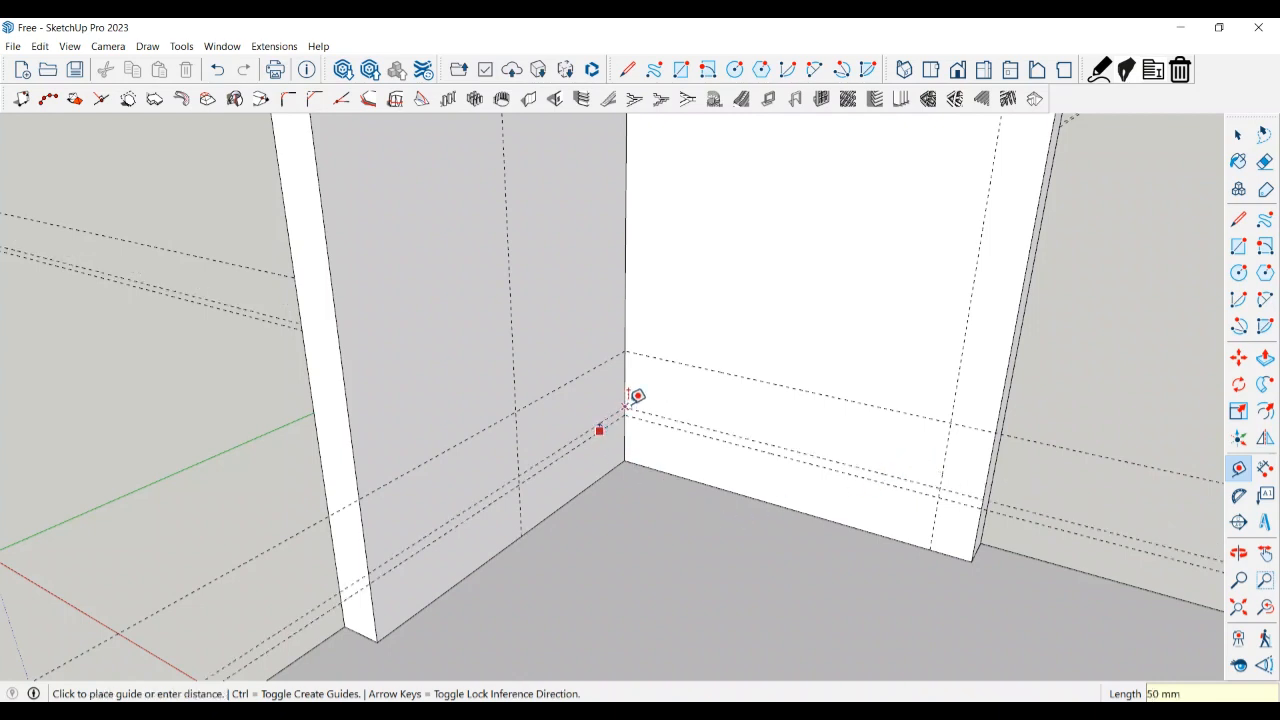
{"action": "key", "text": "Return"}
- Place guides 50 mm below the upper horizontal guides on both walls
{"action": "left_click", "coordinate": [576, 374]}
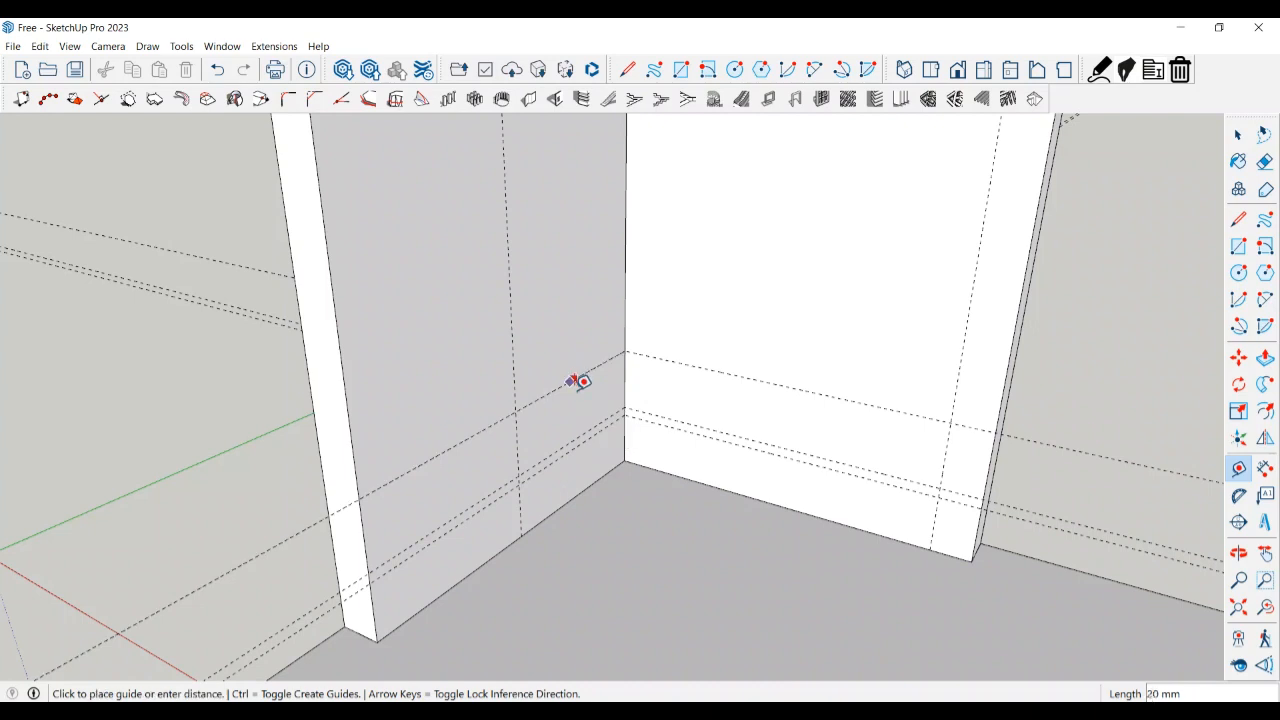
{"action": "type", "text": "50"}
{"action": "key", "text": "Return"}
{"action": "left_click", "coordinate": [690, 357]}
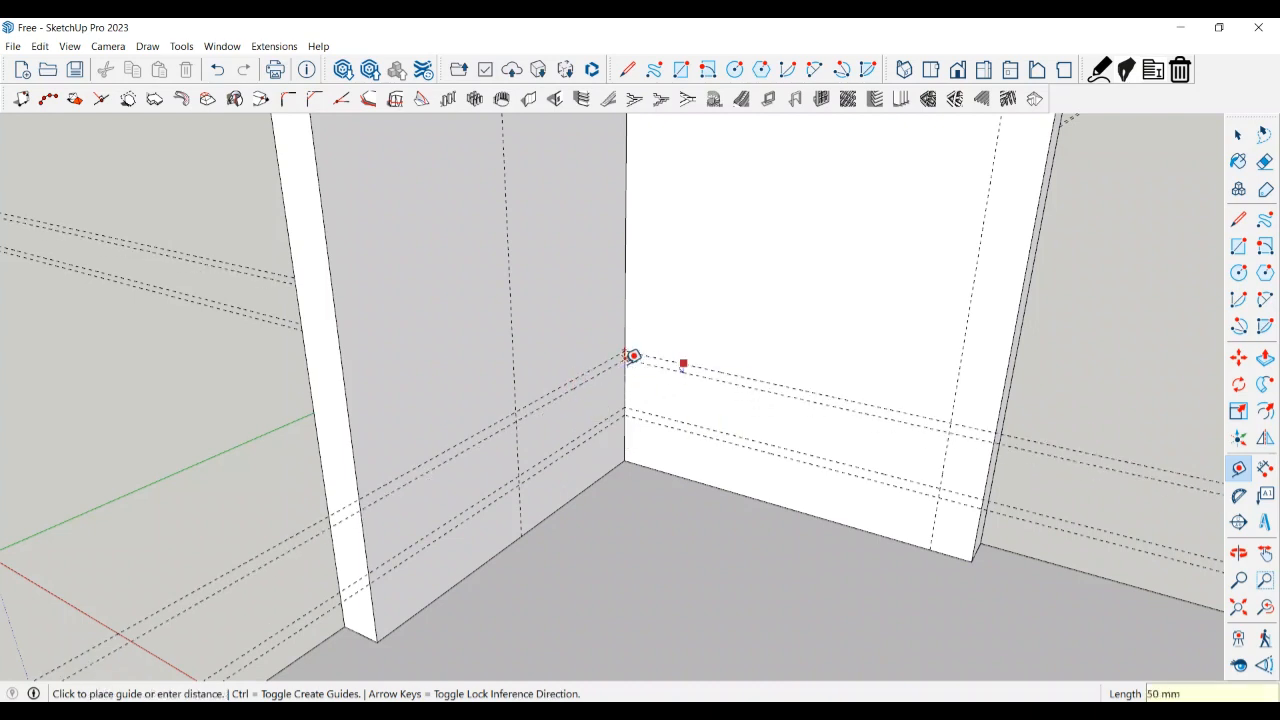
{"action": "left_click", "coordinate": [634, 360]}
- Add a vertical guide on the left wall, offset 50 mm from the existing vertical guide toward the inside corner
{"action": "scroll", "coordinate": [800, 457], "scroll_direction": "up", "scroll_amount": 2}
{"action": "middle_click_drag", "start_coordinate": [771, 457], "coordinate": [716, 482]}
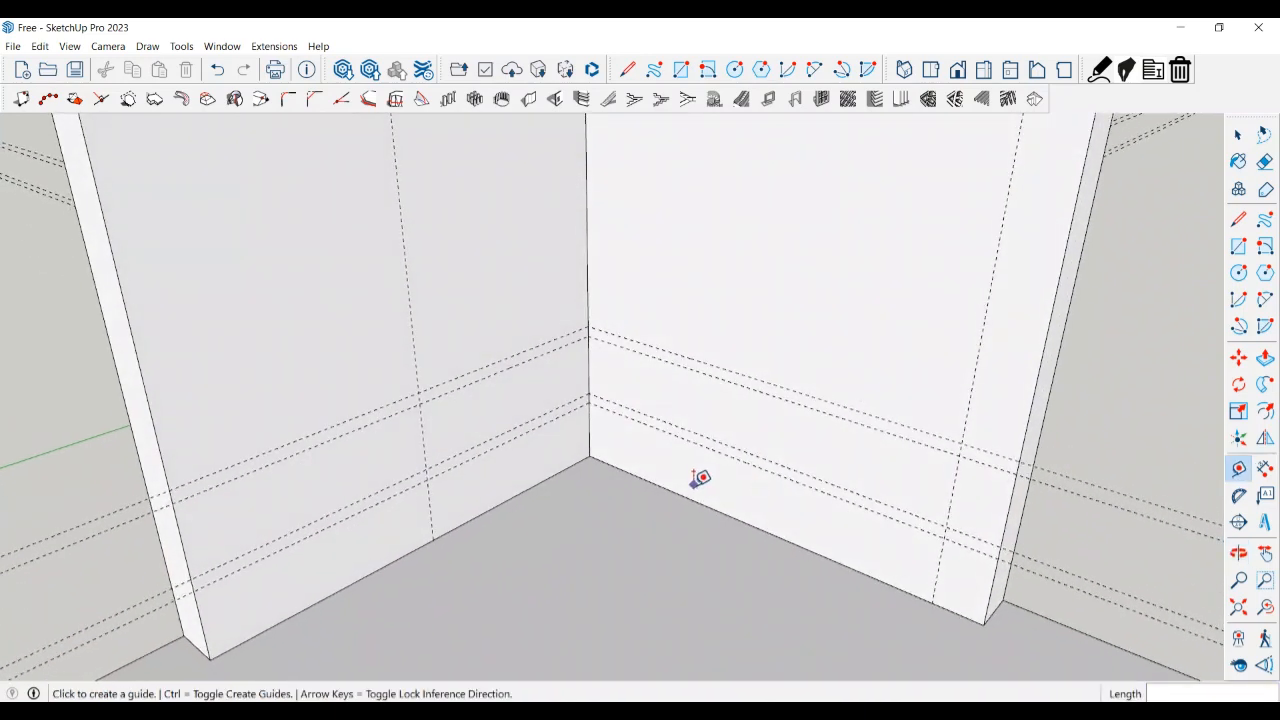
{"action": "left_click", "coordinate": [423, 437]}
{"action": "left_click", "coordinate": [440, 421]}
{"action": "left_click", "coordinate": [423, 438]}
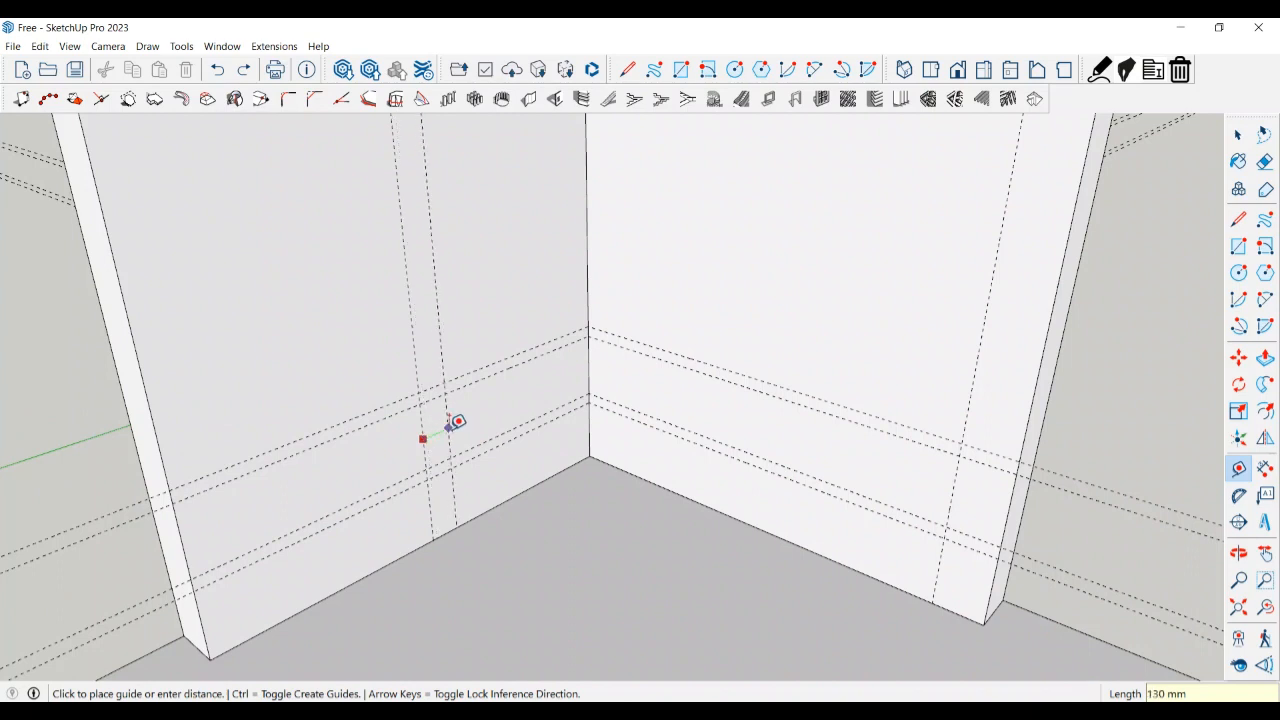
{"action": "type", "text": "50"}
{"action": "key", "text": "Return"}
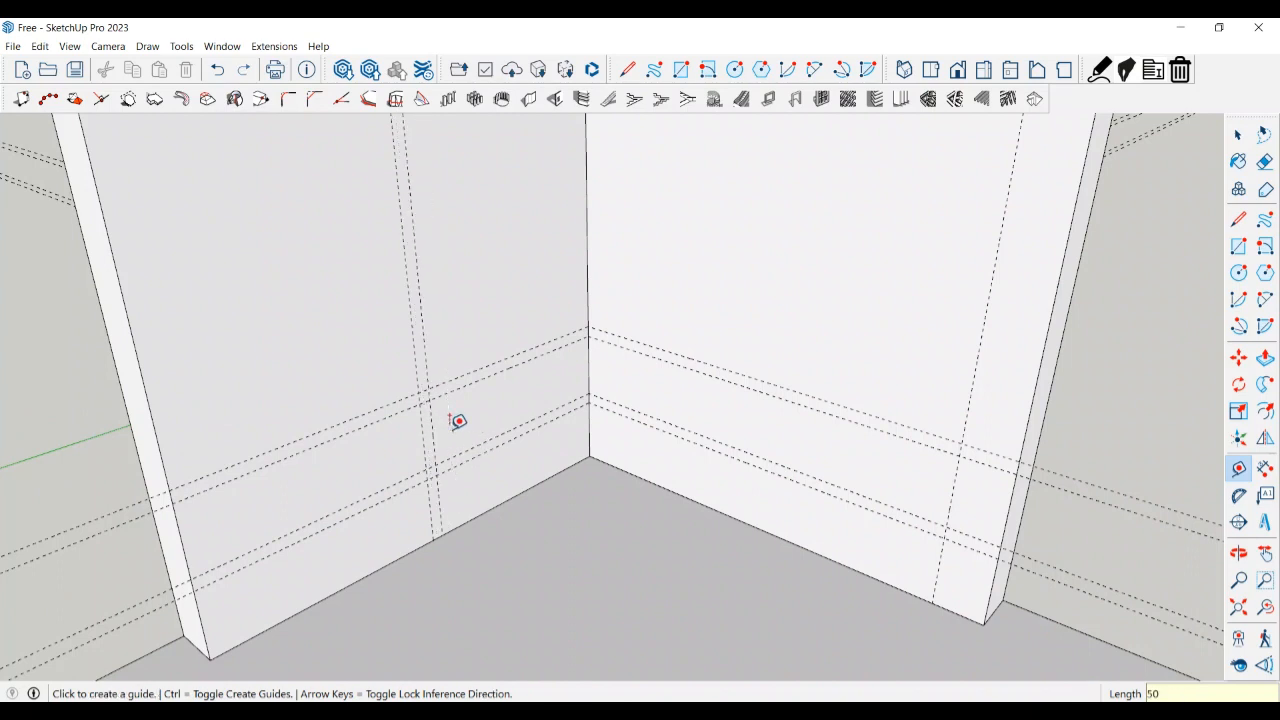
{"action": "key", "text": "space"}
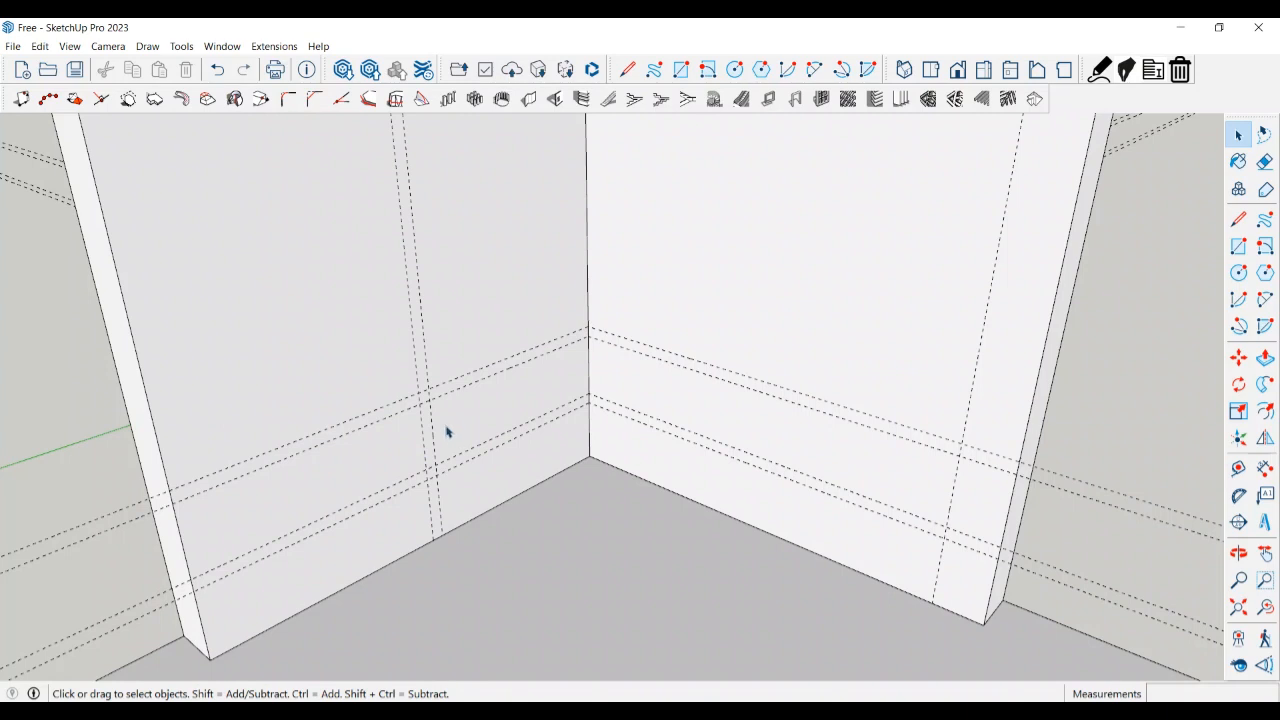
- Draw the lower 50 mm strip's outline with lines along the guides, from the left wall's vertical guides around the corner to the right wall's vertical guide
{"action": "scroll", "coordinate": [445, 431], "scroll_direction": "up", "scroll_amount": 2}
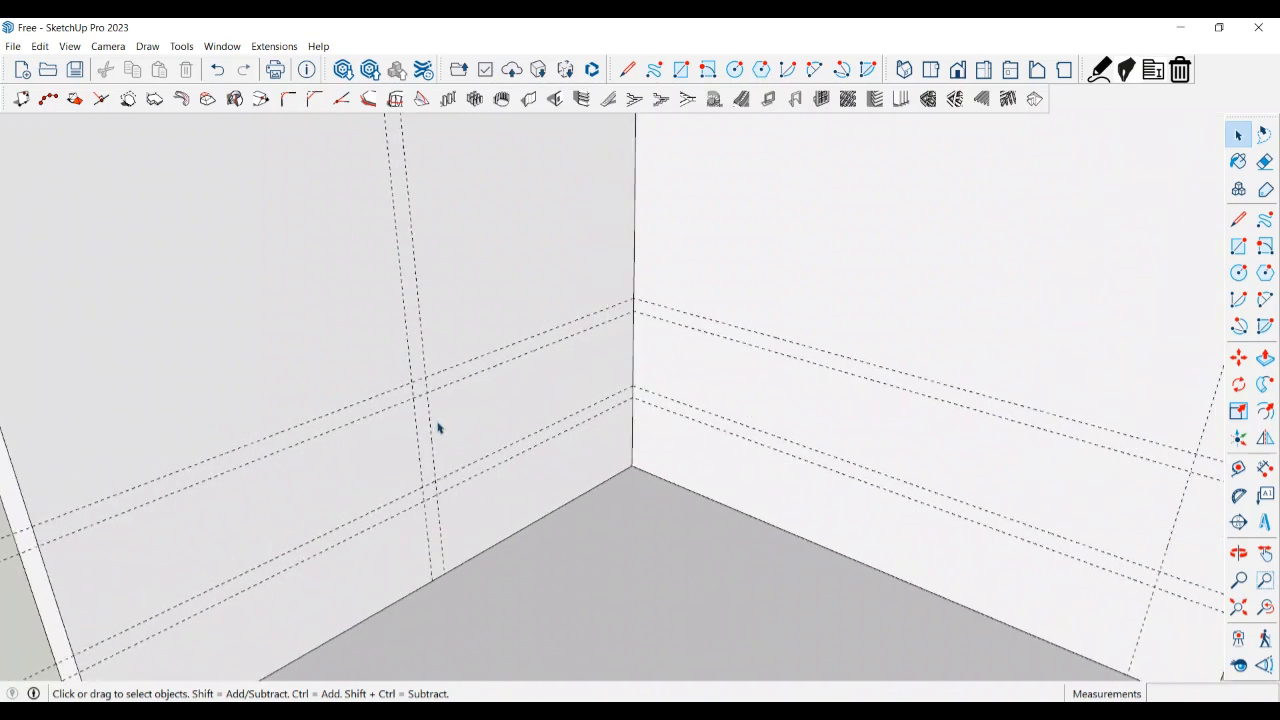
{"action": "key", "text": "l"}
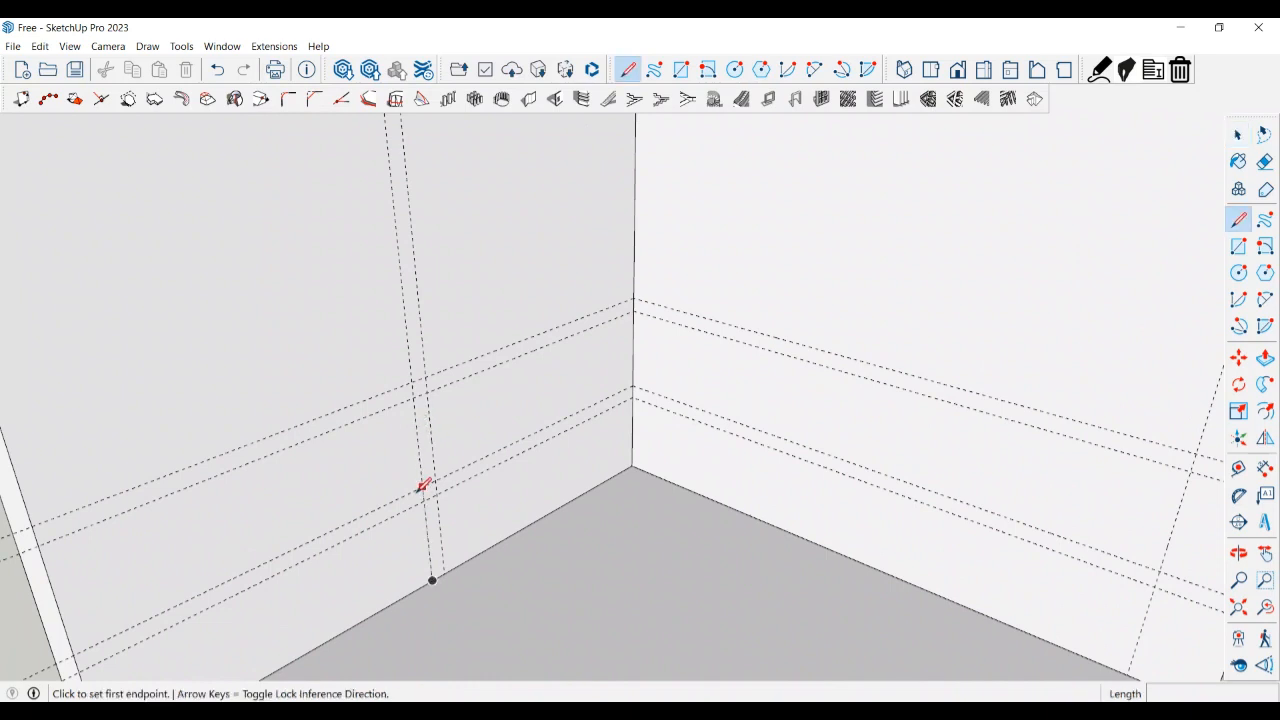
{"action": "left_click", "coordinate": [435, 479]}
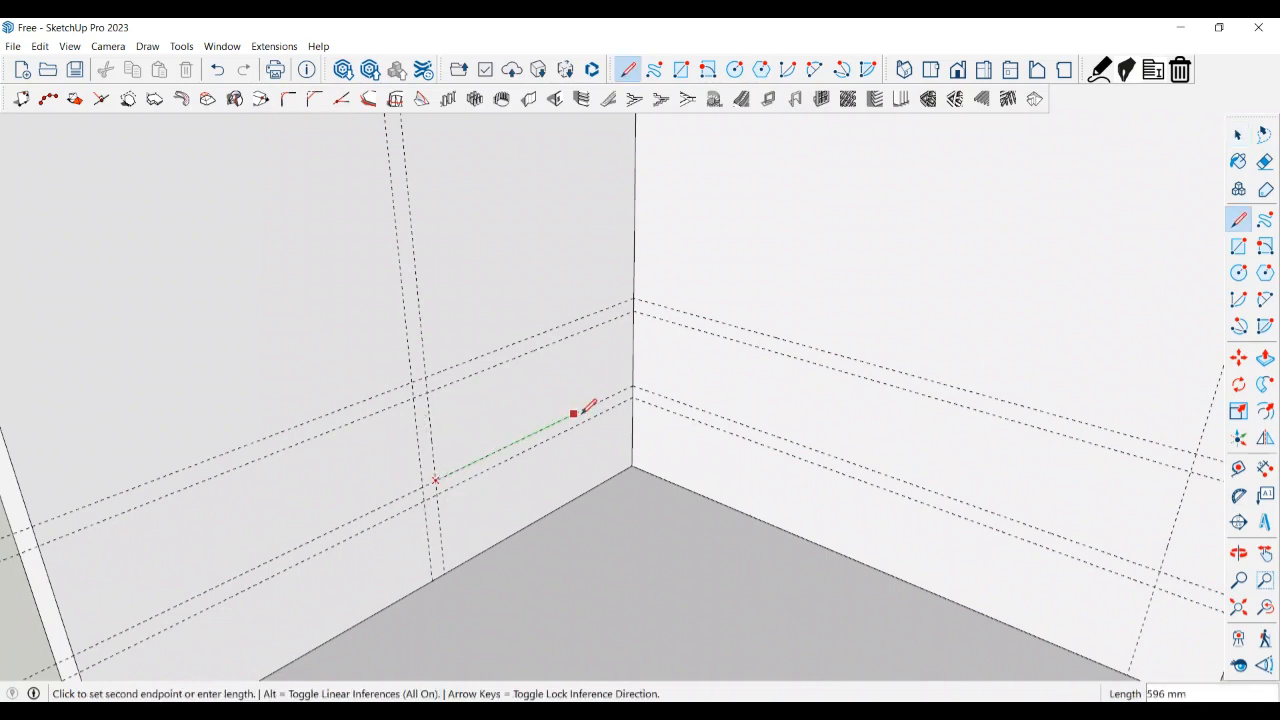
{"action": "left_click", "coordinate": [632, 384]}
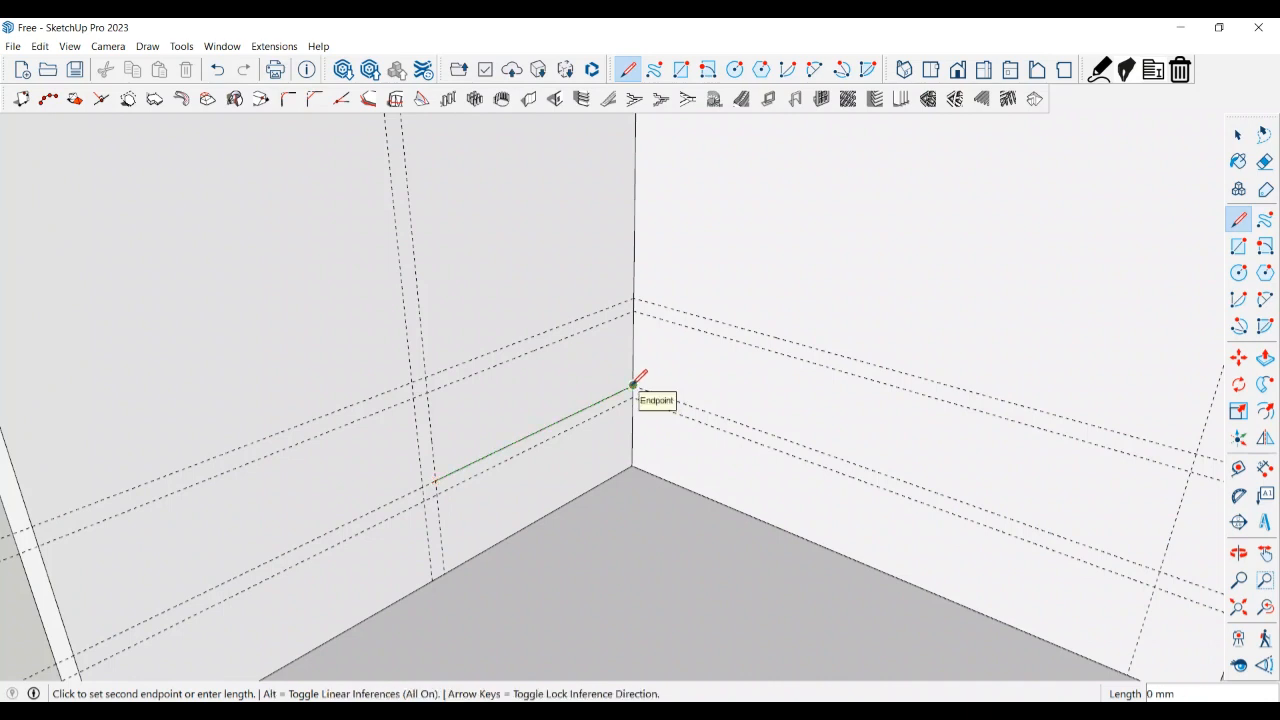
{"action": "left_click", "coordinate": [1159, 571]}
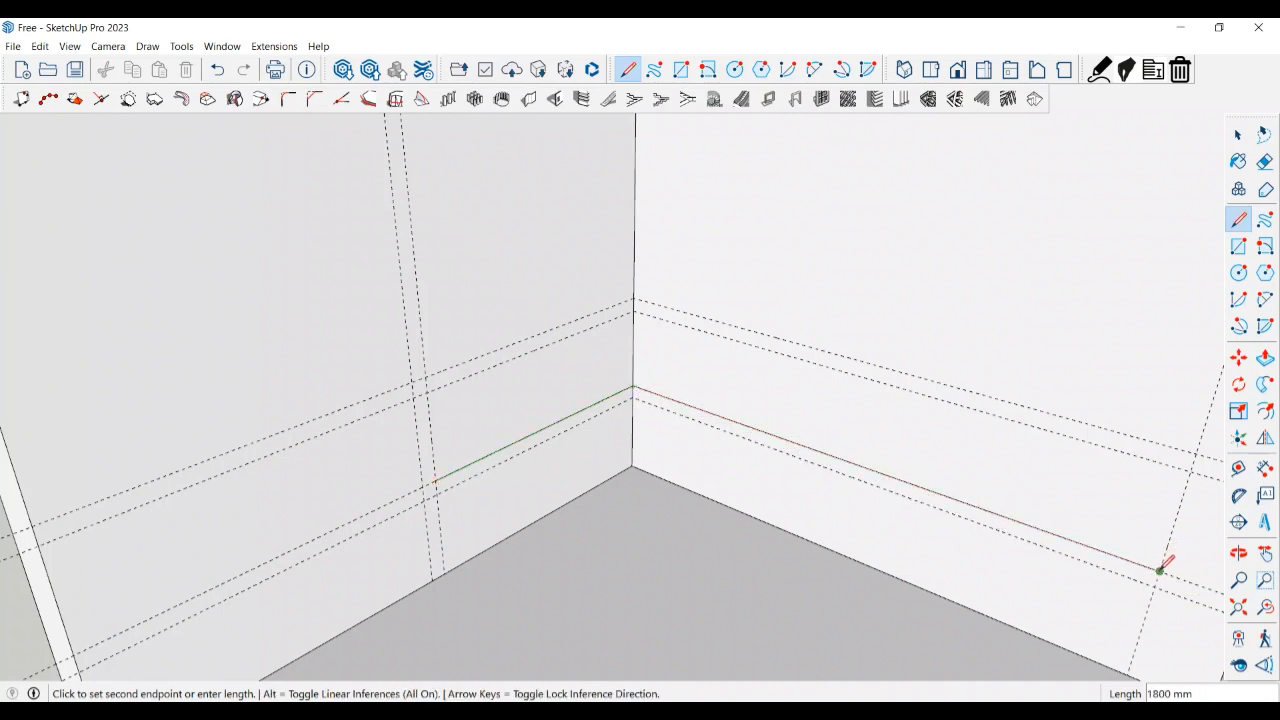
{"action": "left_click", "coordinate": [1155, 587]}
{"action": "left_click", "coordinate": [633, 397]}
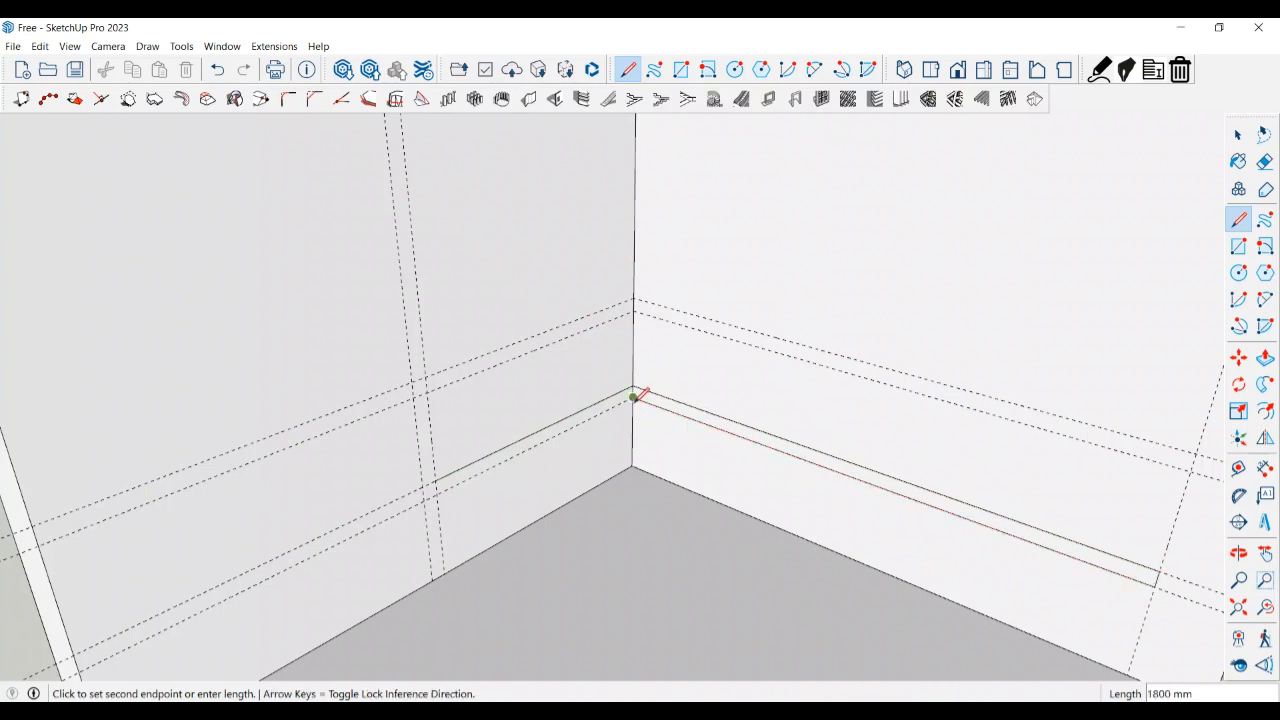
{"action": "left_click", "coordinate": [424, 500]}
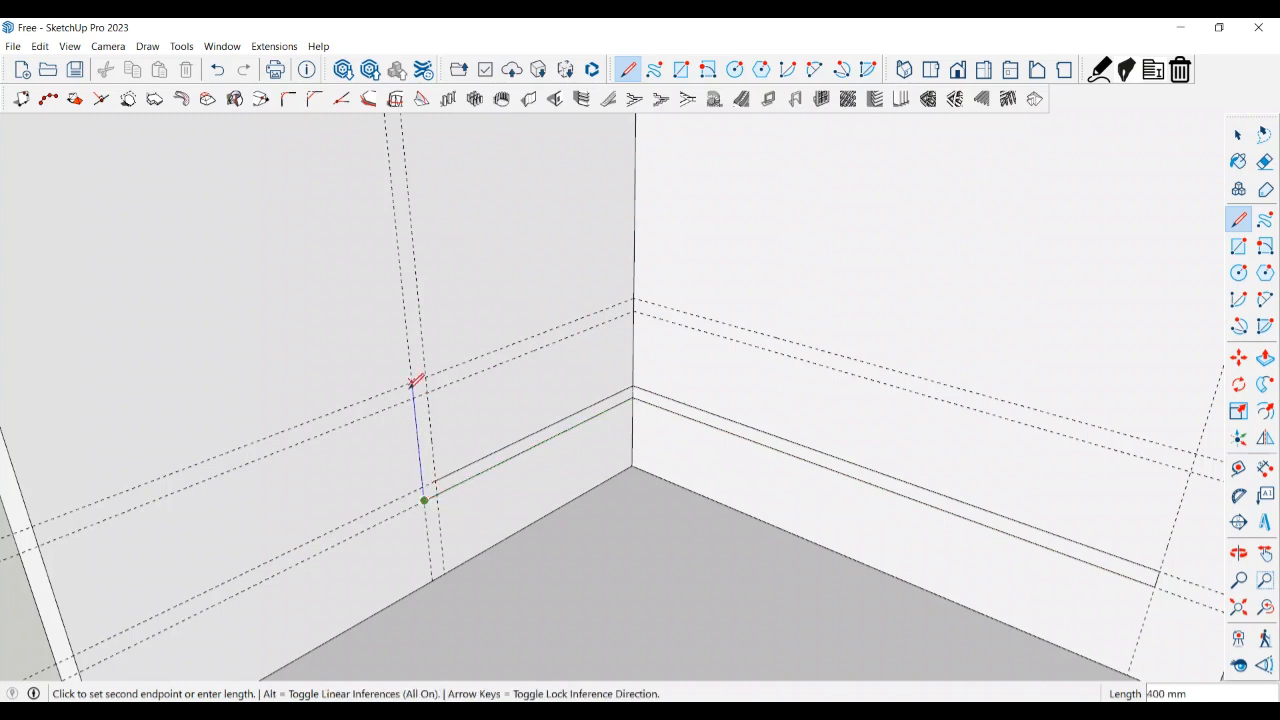
- Continue the outline up the left wall's outer vertical guide, around the upper 50 mm strip and down the inner vertical guide to the starting point
{"action": "left_click", "coordinate": [412, 380]}
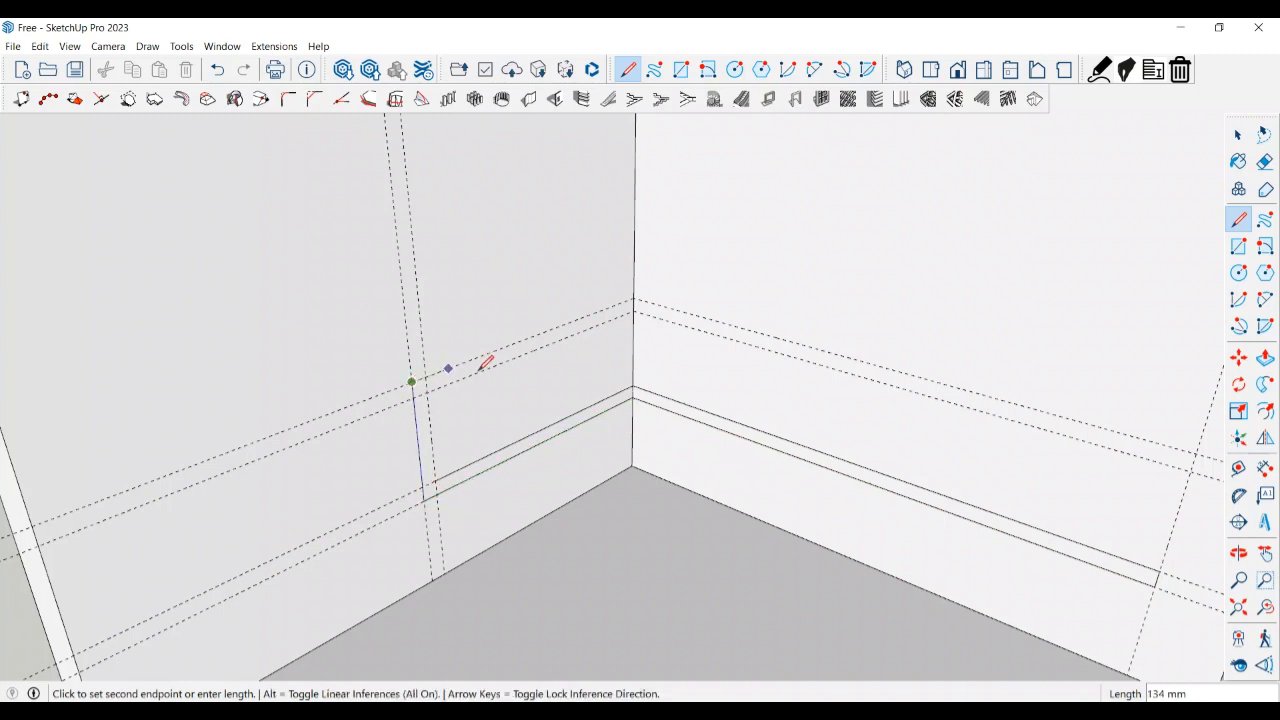
{"action": "left_click", "coordinate": [633, 298]}
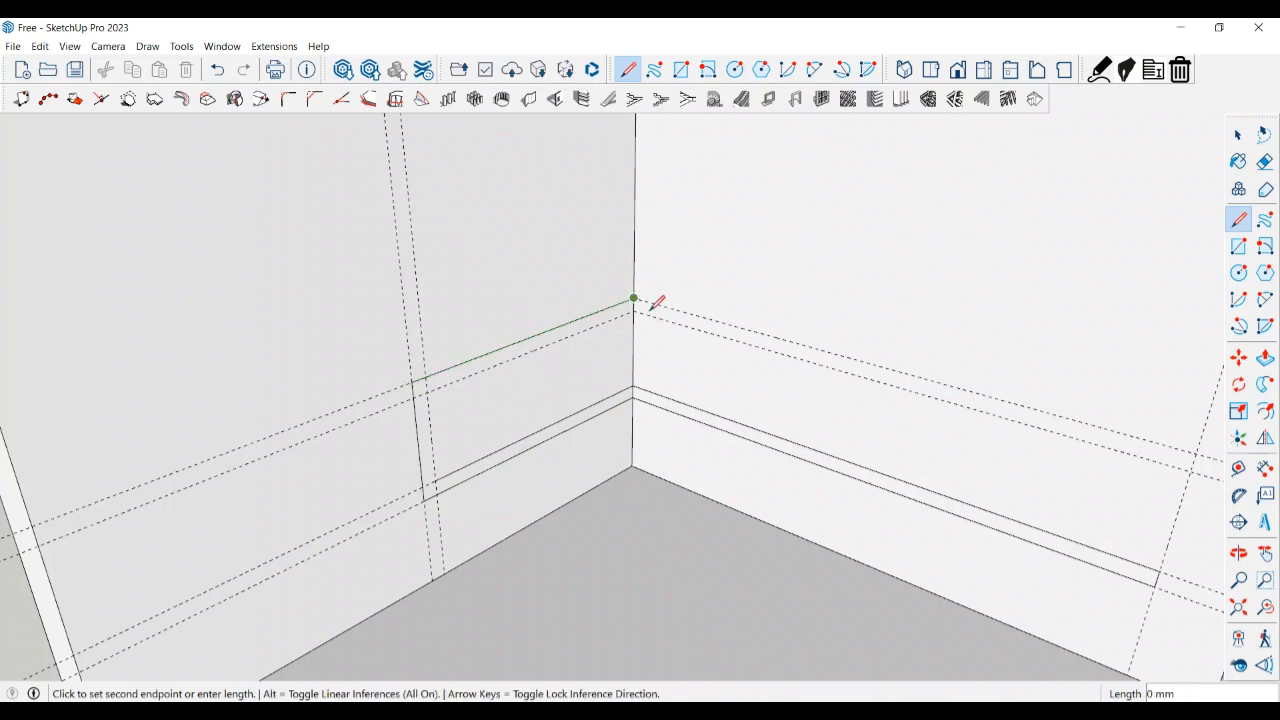
{"action": "left_click", "coordinate": [1197, 453]}
{"action": "left_click", "coordinate": [1194, 466]}
{"action": "left_click", "coordinate": [633, 311]}
{"action": "left_click", "coordinate": [427, 391]}
{"action": "left_click", "coordinate": [435, 481]}
{"action": "key", "text": "space"}
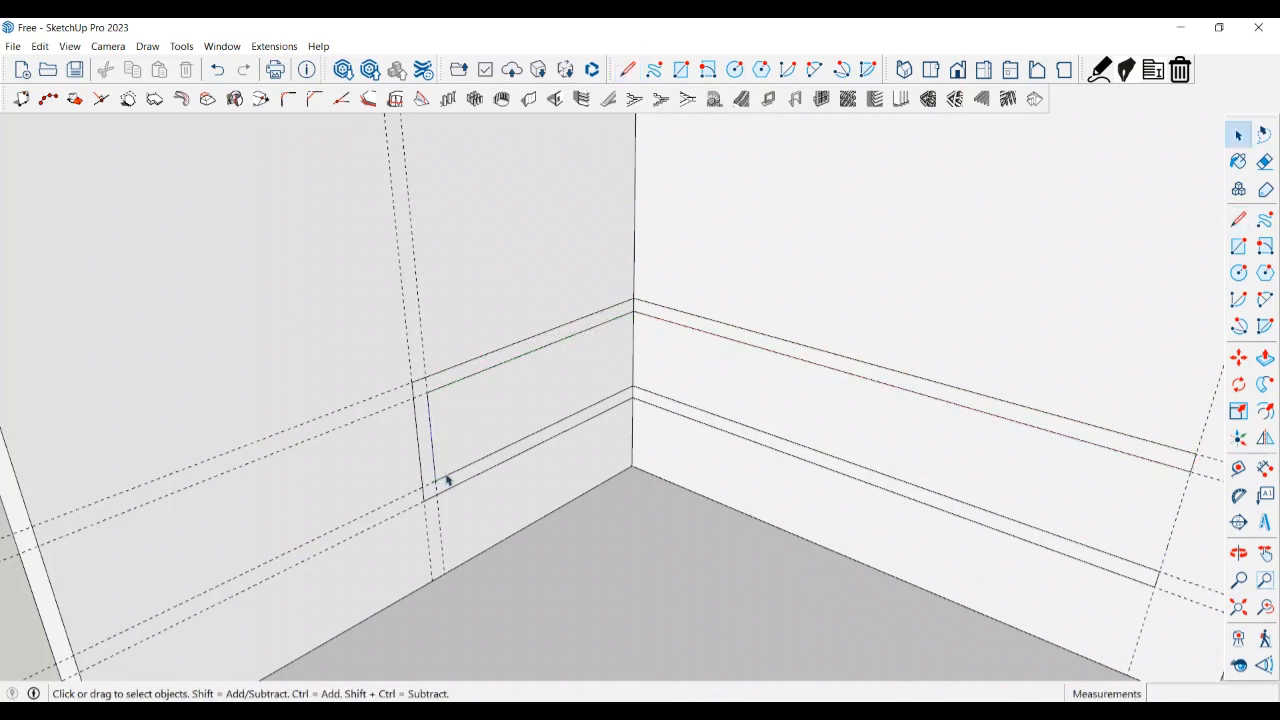
{"action": "left_click", "coordinate": [426, 466]}
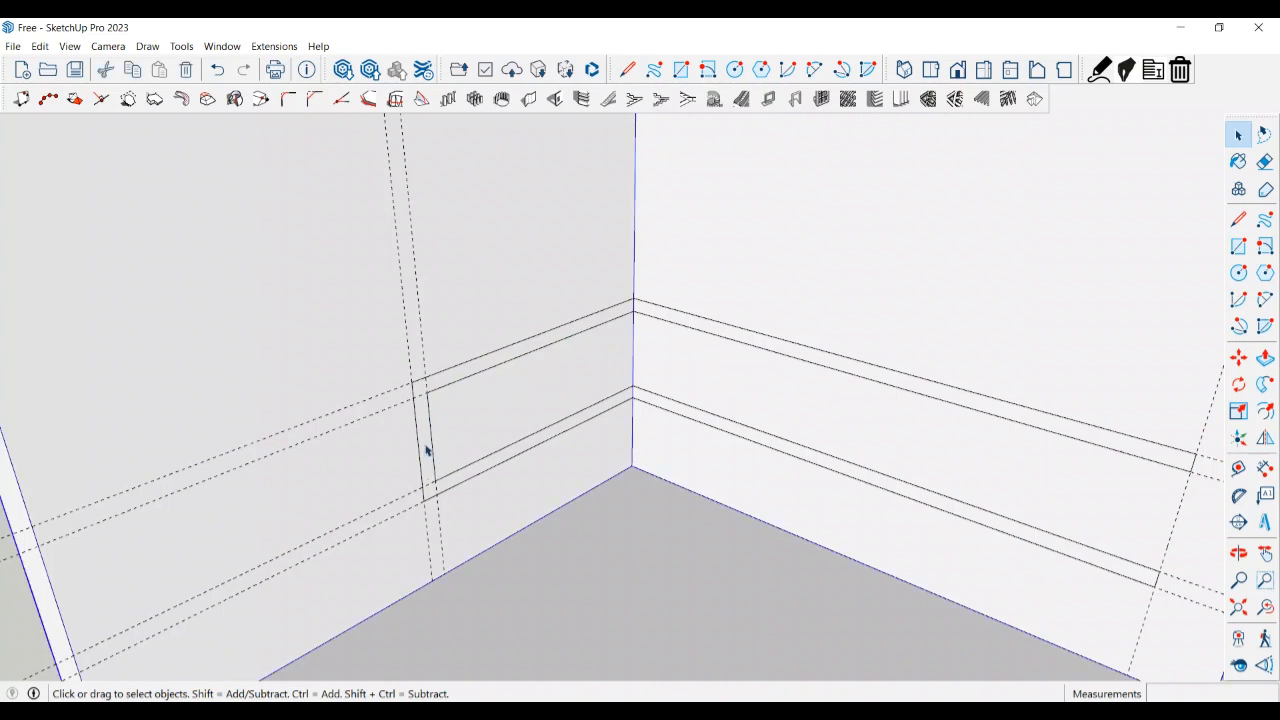
{"action": "double_click", "coordinate": [424, 424]}
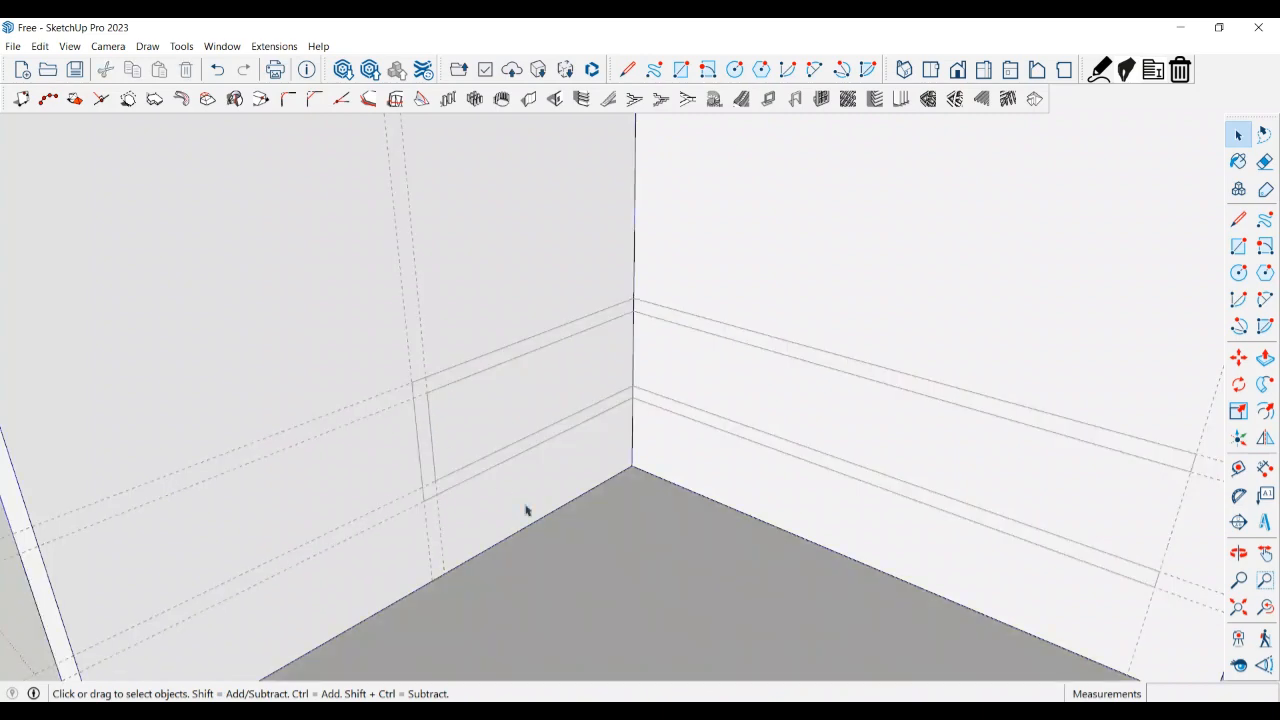
{"action": "scroll", "coordinate": [584, 557], "scroll_direction": "down", "scroll_amount": 6}
{"action": "scroll", "coordinate": [963, 517], "scroll_direction": "down", "scroll_amount": 1}
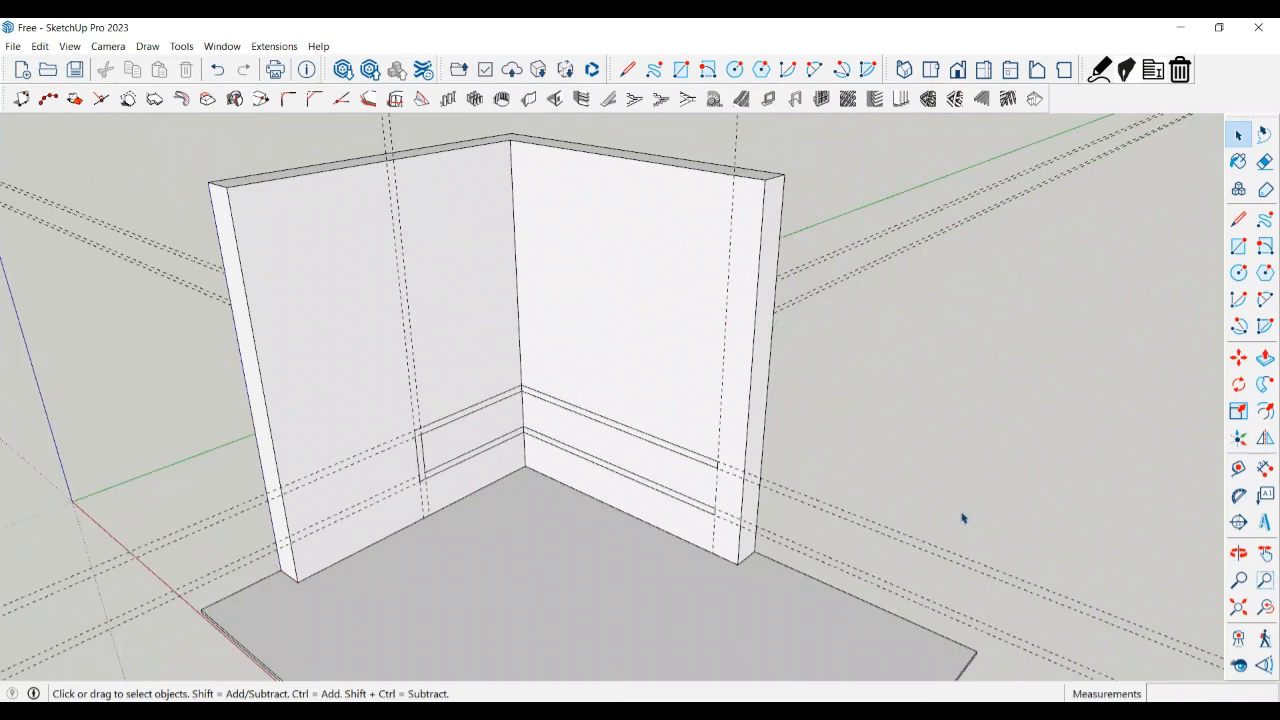
{"action": "scroll", "coordinate": [731, 477], "scroll_direction": "up", "scroll_amount": 5}
{"action": "scroll", "coordinate": [683, 455], "scroll_direction": "up", "scroll_amount": 1}
{"action": "left_click", "coordinate": [686, 454]}
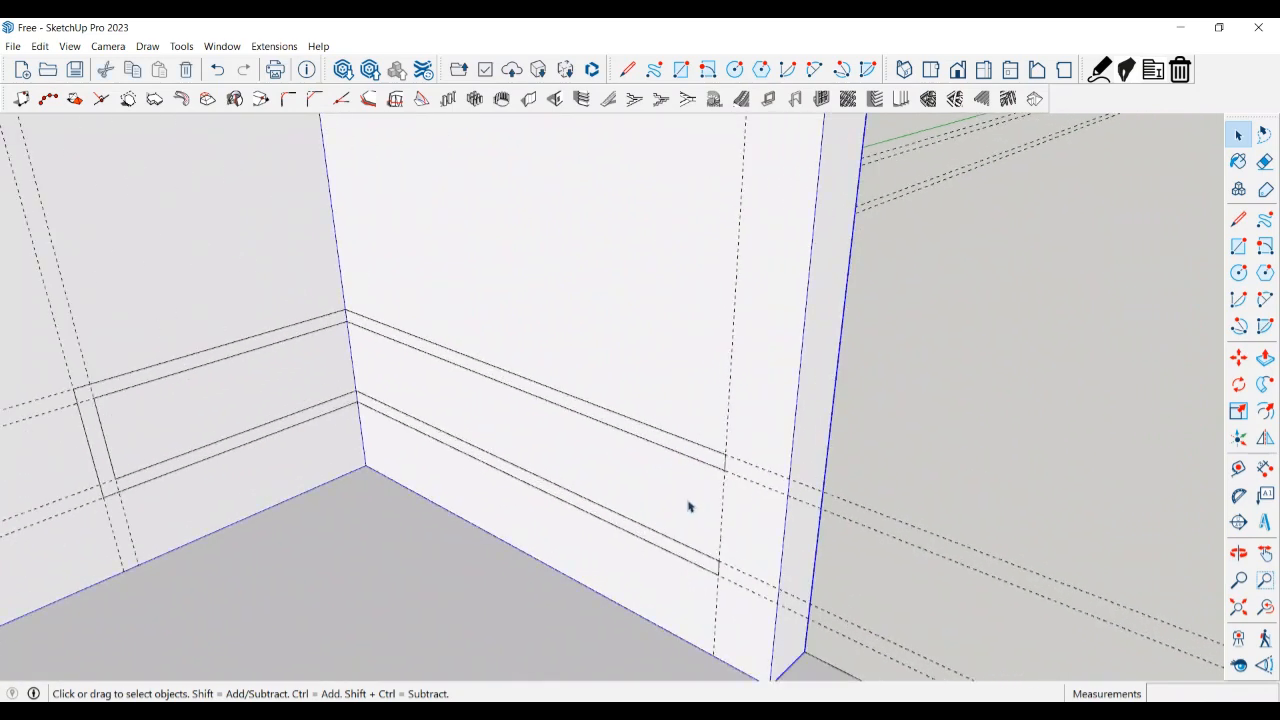
{"action": "scroll", "coordinate": [312, 421], "scroll_direction": "up", "scroll_amount": 2}
{"action": "middle_click_drag", "start_coordinate": [314, 421], "coordinate": [274, 419]}
{"action": "scroll", "coordinate": [515, 390], "scroll_direction": "down", "scroll_amount": 2}
{"action": "scroll", "coordinate": [234, 380], "scroll_direction": "up", "scroll_amount": 2}
{"action": "scroll", "coordinate": [262, 388], "scroll_direction": "up", "scroll_amount": 1}
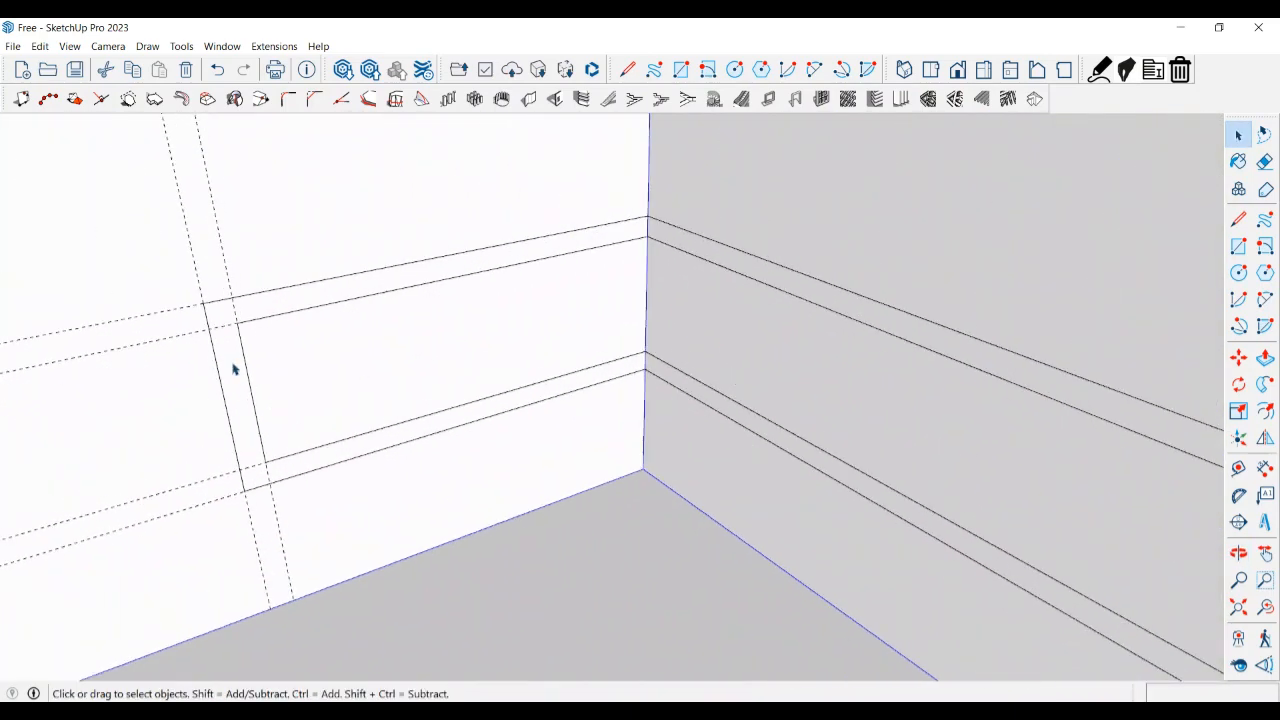
{"action": "scroll", "coordinate": [233, 369], "scroll_direction": "up", "scroll_amount": 1}
{"action": "key", "text": "p"}
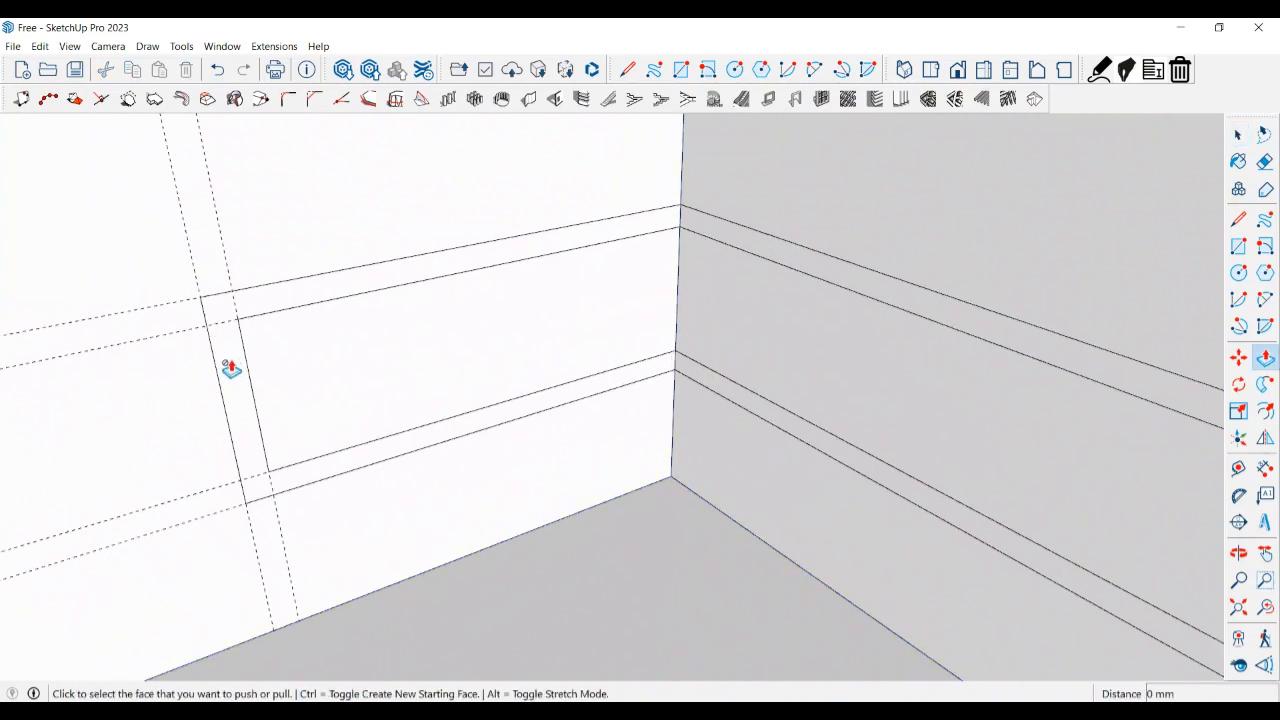
{"action": "key", "text": "space"}
{"action": "scroll", "coordinate": [357, 363], "scroll_direction": "down", "scroll_amount": 8}
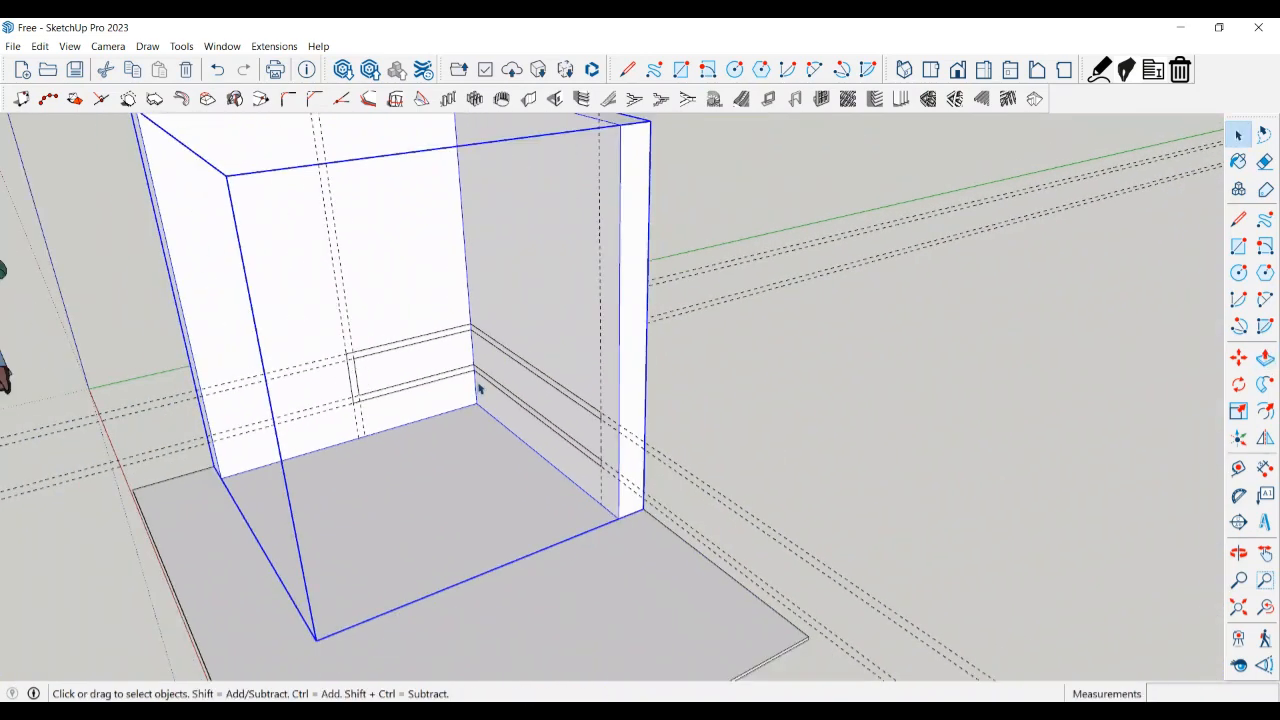
{"action": "middle_click_drag", "start_coordinate": [529, 394], "coordinate": [615, 408]}
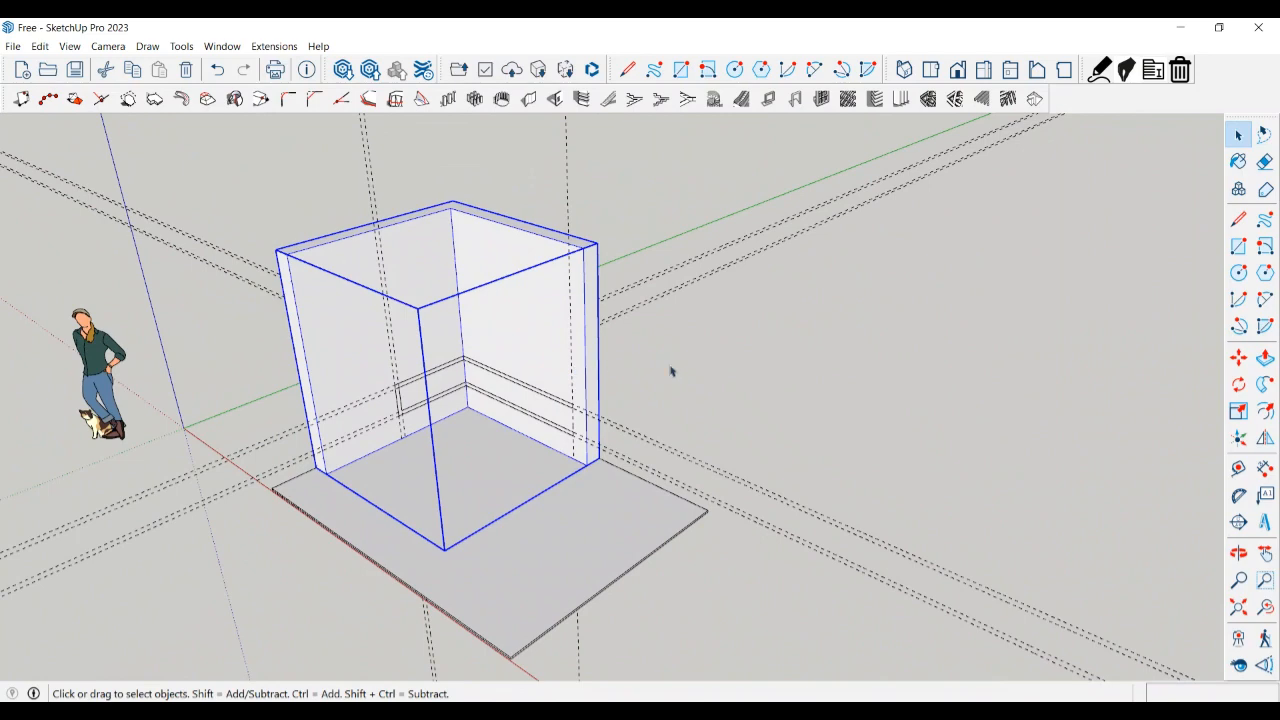
{"action": "left_click", "coordinate": [660, 378]}
{"action": "scroll", "coordinate": [565, 405], "scroll_direction": "up", "scroll_amount": 10}
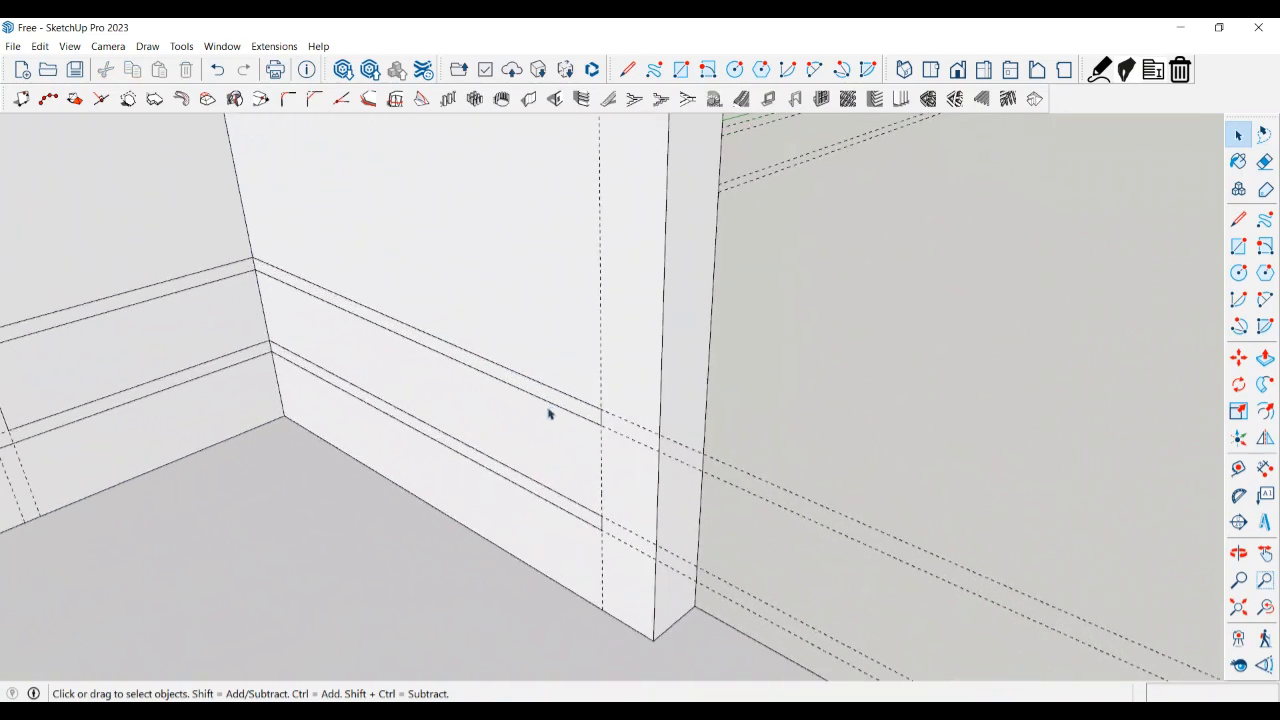
{"action": "scroll", "coordinate": [552, 410], "scroll_direction": "up", "scroll_amount": 3}
{"action": "key", "text": "p"}
{"action": "key", "text": "space"}
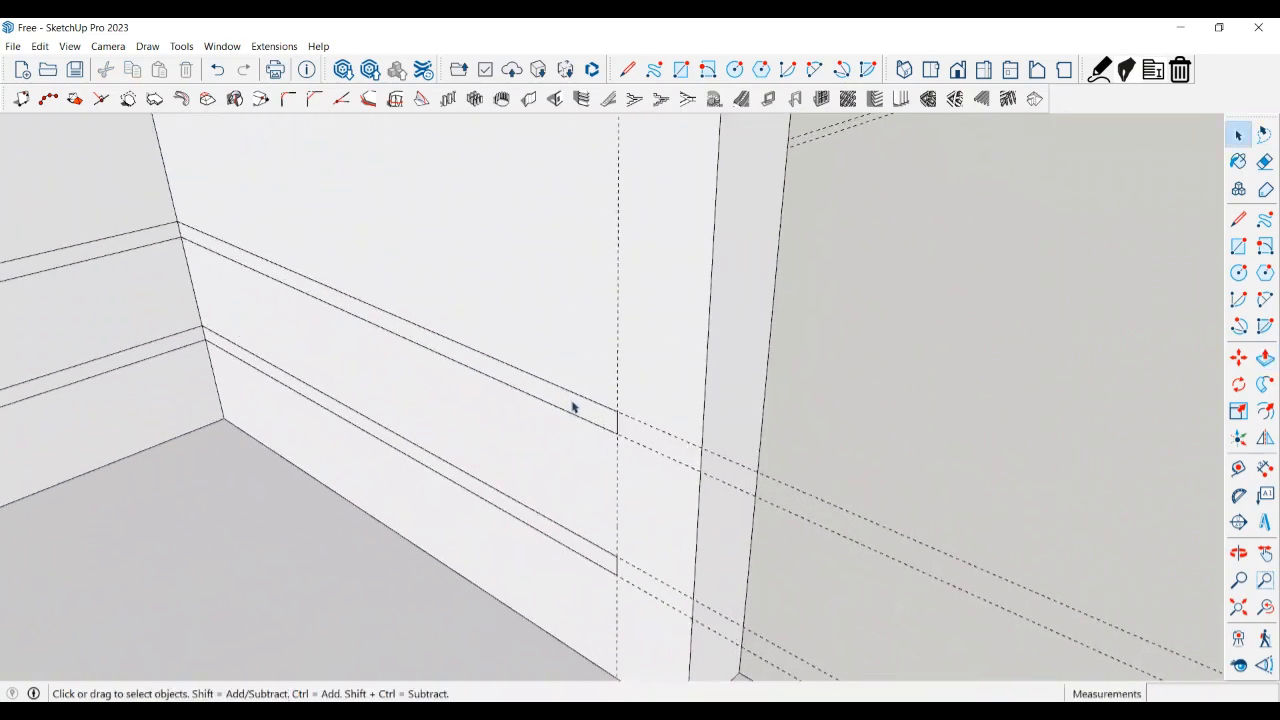
- Inside the walls group, retrace the upper 50 mm strip around the corner from the left wall's outer guide and back to its inner guide
{"action": "left_click", "coordinate": [575, 407]}
{"action": "scroll", "coordinate": [573, 407], "scroll_direction": "down", "scroll_amount": 10}
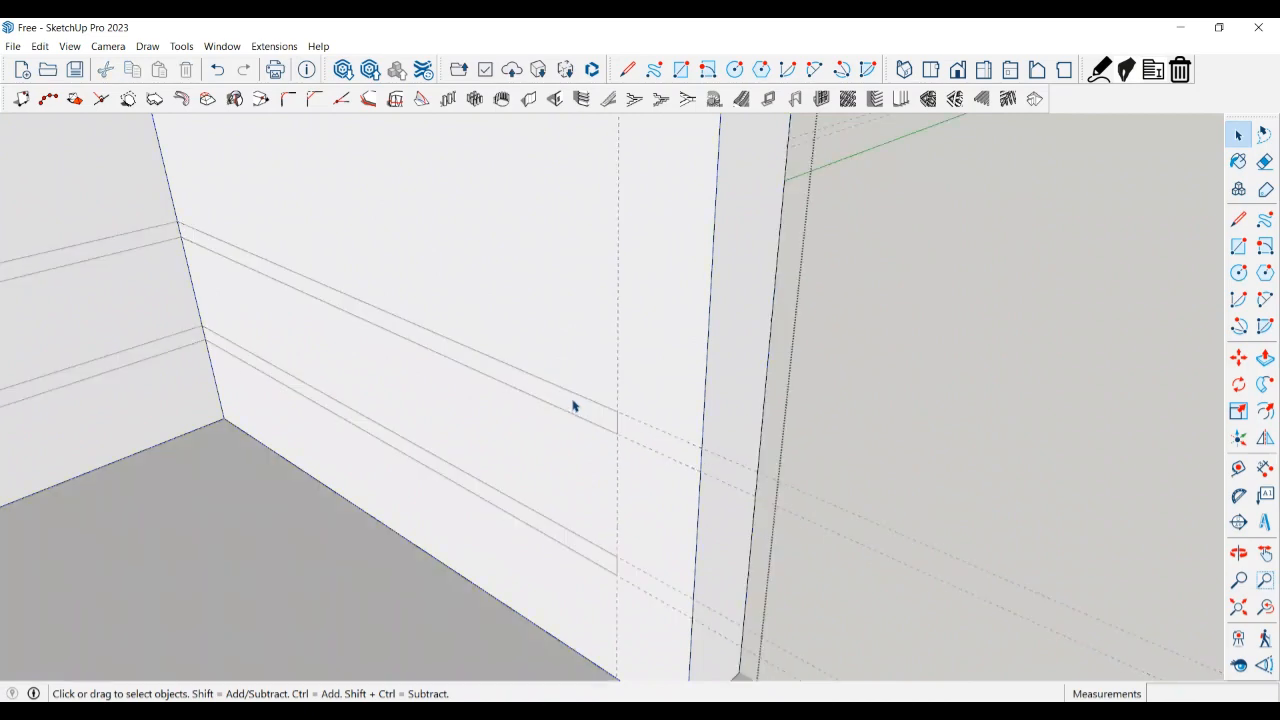
{"action": "middle_click_drag", "start_coordinate": [355, 492], "coordinate": [286, 480]}
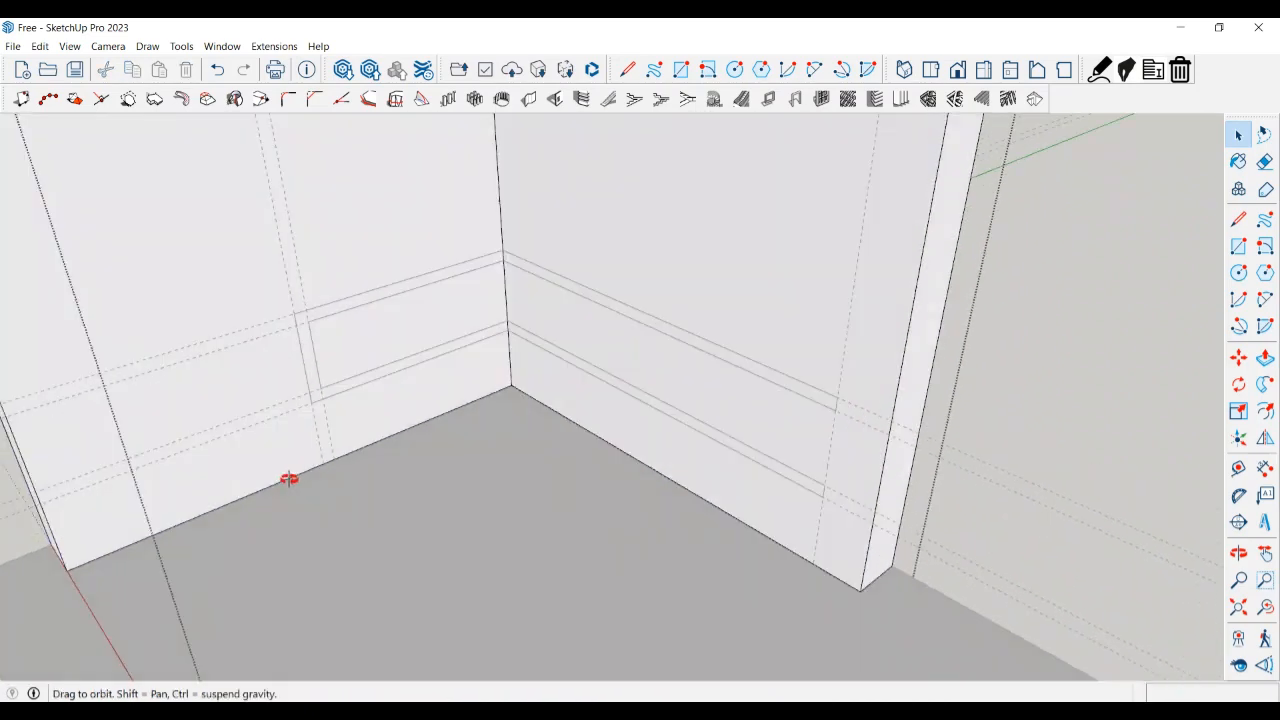
{"action": "scroll", "coordinate": [280, 390], "scroll_direction": "up", "scroll_amount": 5}
{"action": "key", "text": "l"}
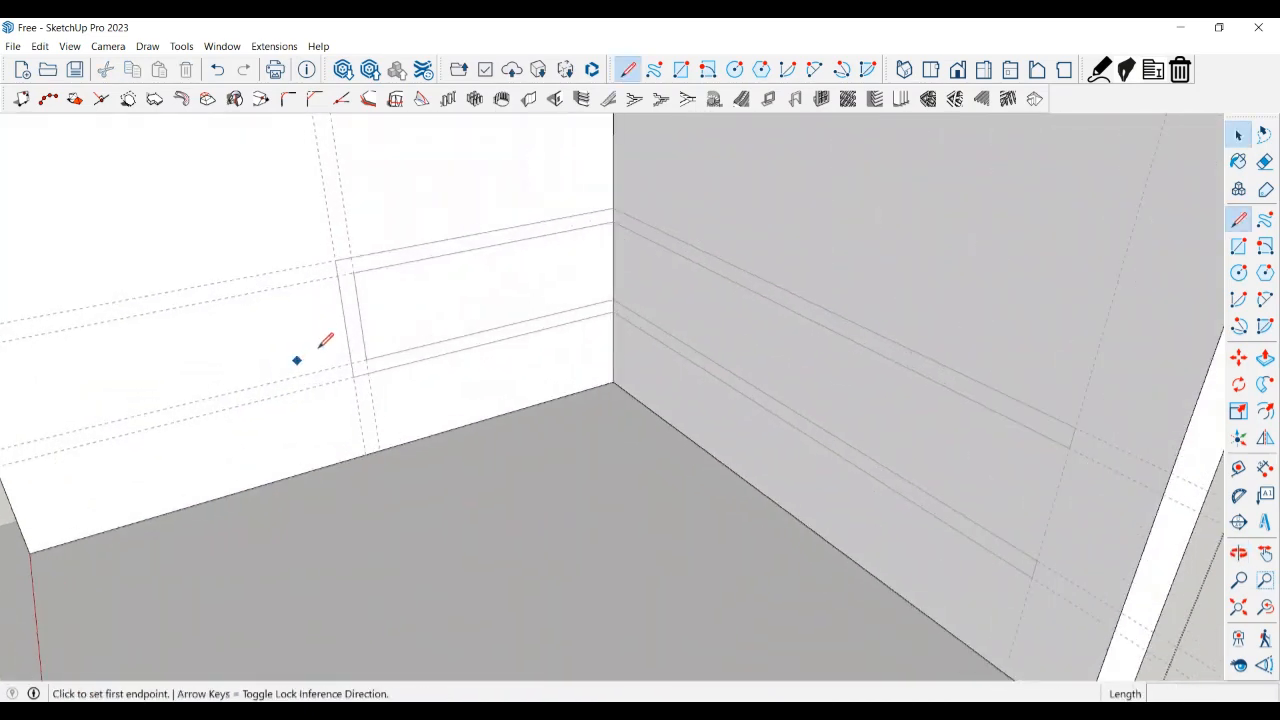
{"action": "left_click", "coordinate": [336, 260]}
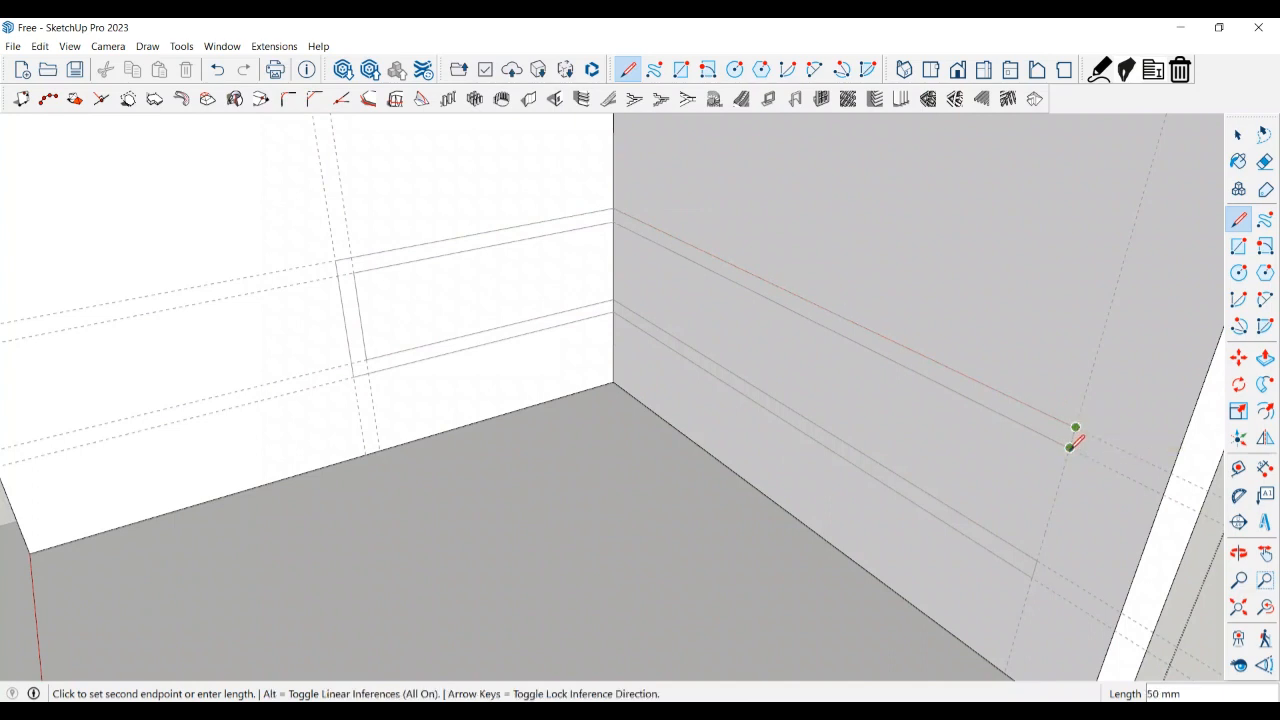
{"action": "left_click", "coordinate": [1069, 447]}
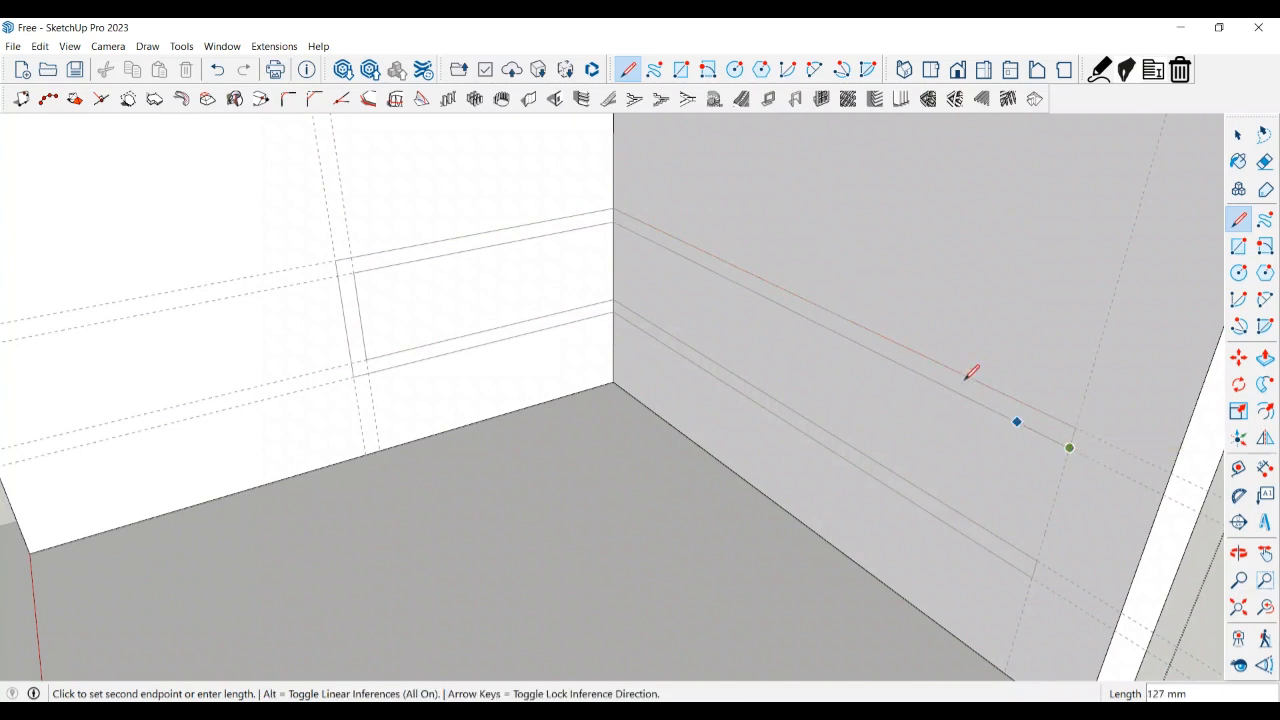
{"action": "left_click", "coordinate": [614, 220]}
{"action": "left_click", "coordinate": [614, 220]}
{"action": "left_click", "coordinate": [354, 271]}
- Retrace the lower 50 mm strip around the corner and close the outline up the left wall's outer vertical edge to the starting point
{"action": "left_click", "coordinate": [614, 299]}
{"action": "left_click", "coordinate": [614, 299]}
{"action": "left_click", "coordinate": [1038, 558]}
{"action": "left_click", "coordinate": [1032, 577]}
{"action": "left_click", "coordinate": [614, 310]}
{"action": "left_click", "coordinate": [613, 311]}
{"action": "left_click", "coordinate": [353, 376]}
{"action": "left_click", "coordinate": [336, 260]}
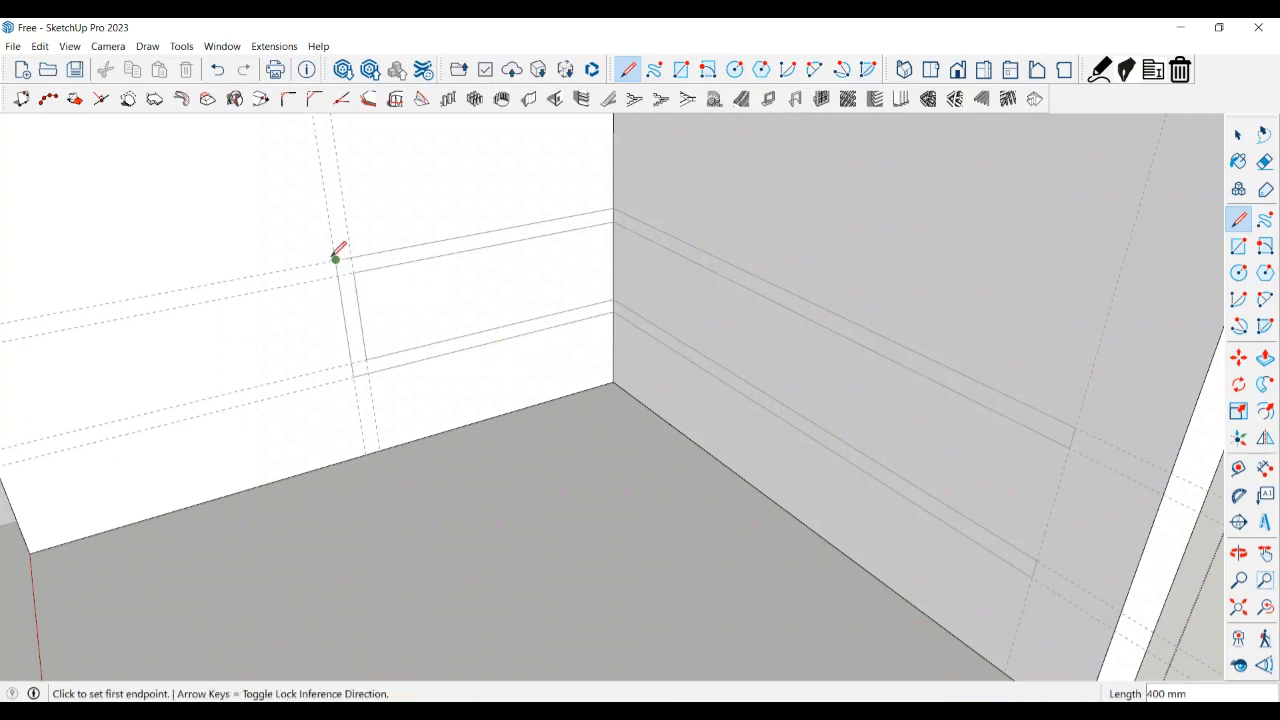
- Redraw the upper strip's top edge with a 1000 mm line on the left wall and an 1800 mm line on the right wall
{"action": "left_click", "coordinate": [336, 260]}
{"action": "left_click", "coordinate": [613, 208]}
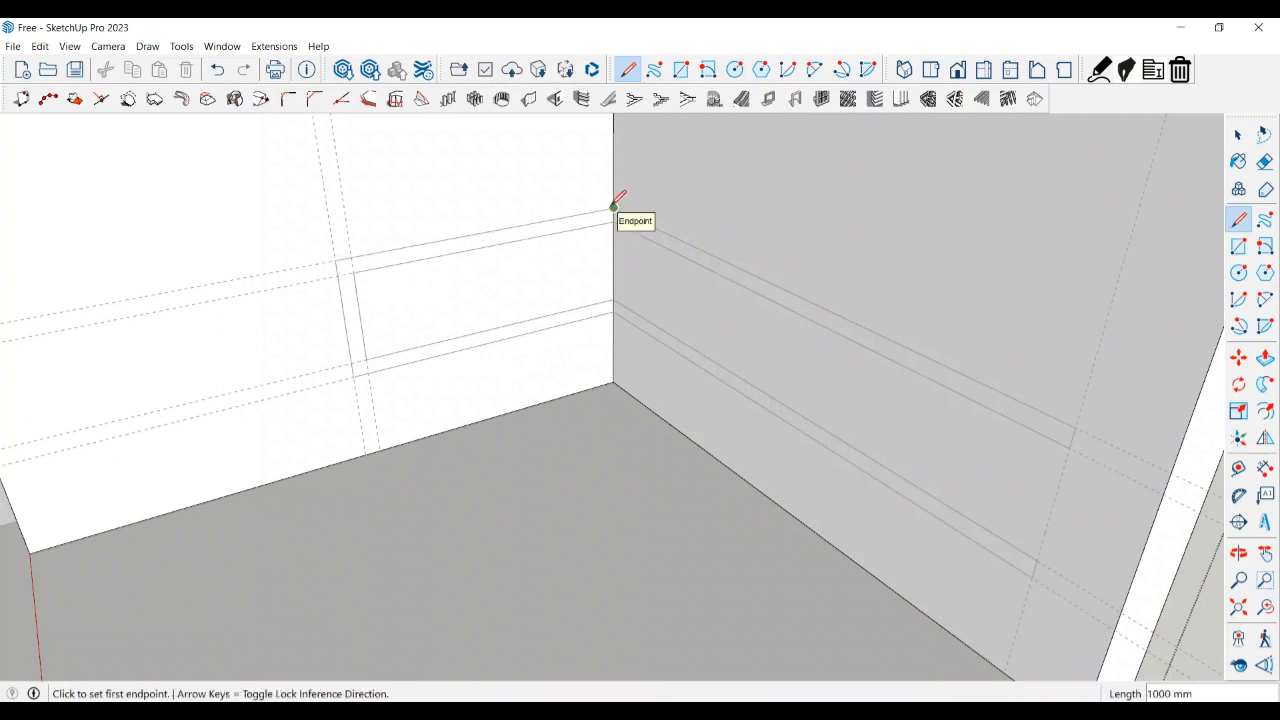
{"action": "left_click", "coordinate": [613, 208]}
{"action": "left_click", "coordinate": [1075, 428]}
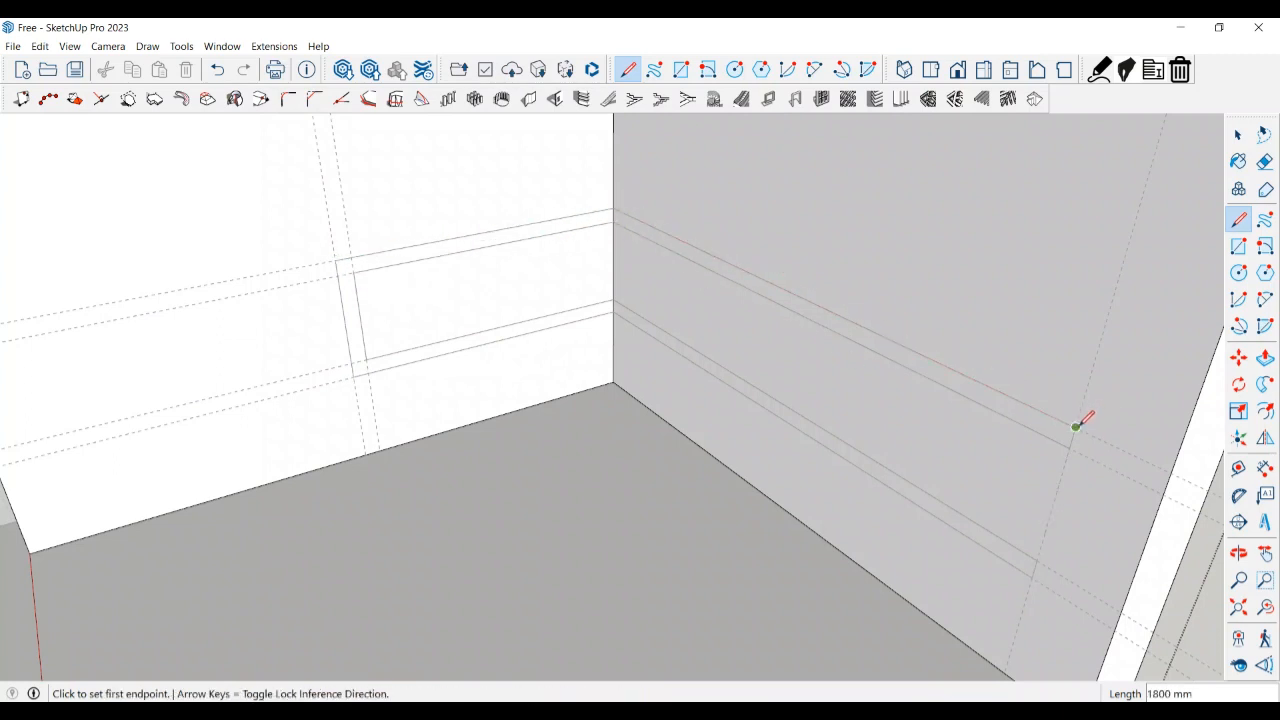
- Try to extrude the upper strip's face on the right wall with Push/Pull and undo it
{"action": "key", "text": "space"}
{"action": "left_click", "coordinate": [1004, 408]}
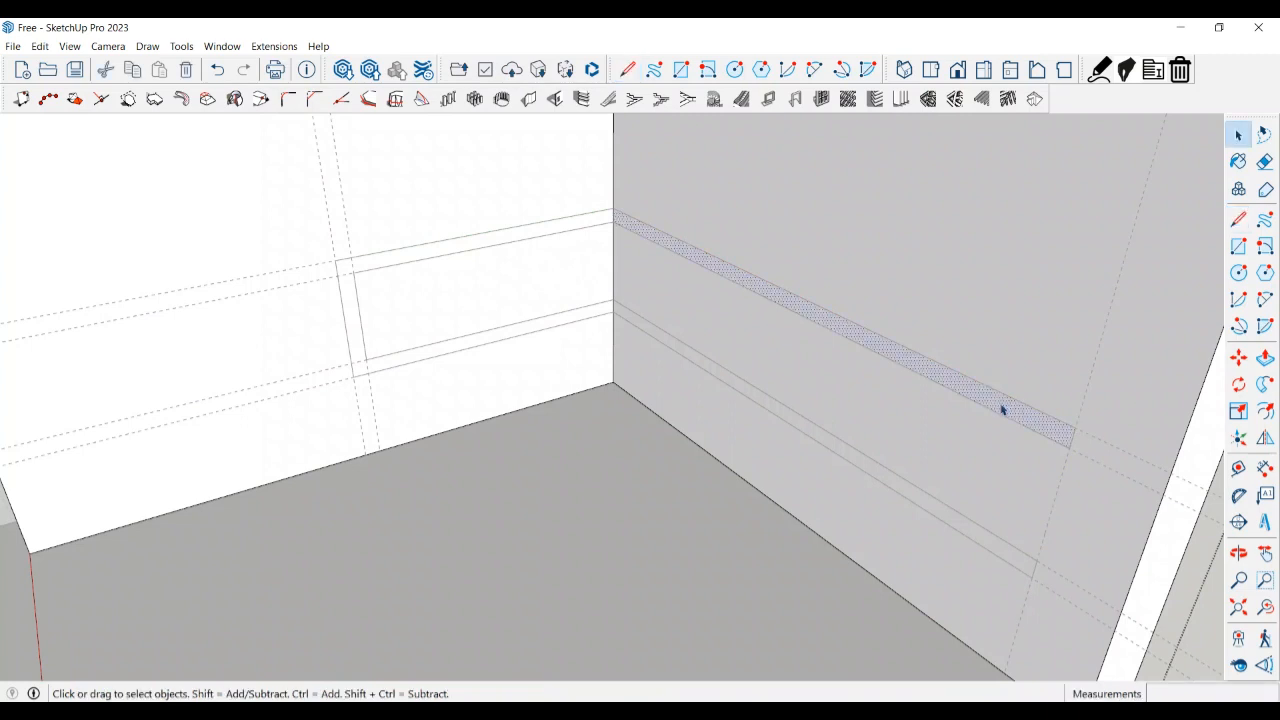
{"action": "key", "text": "p"}
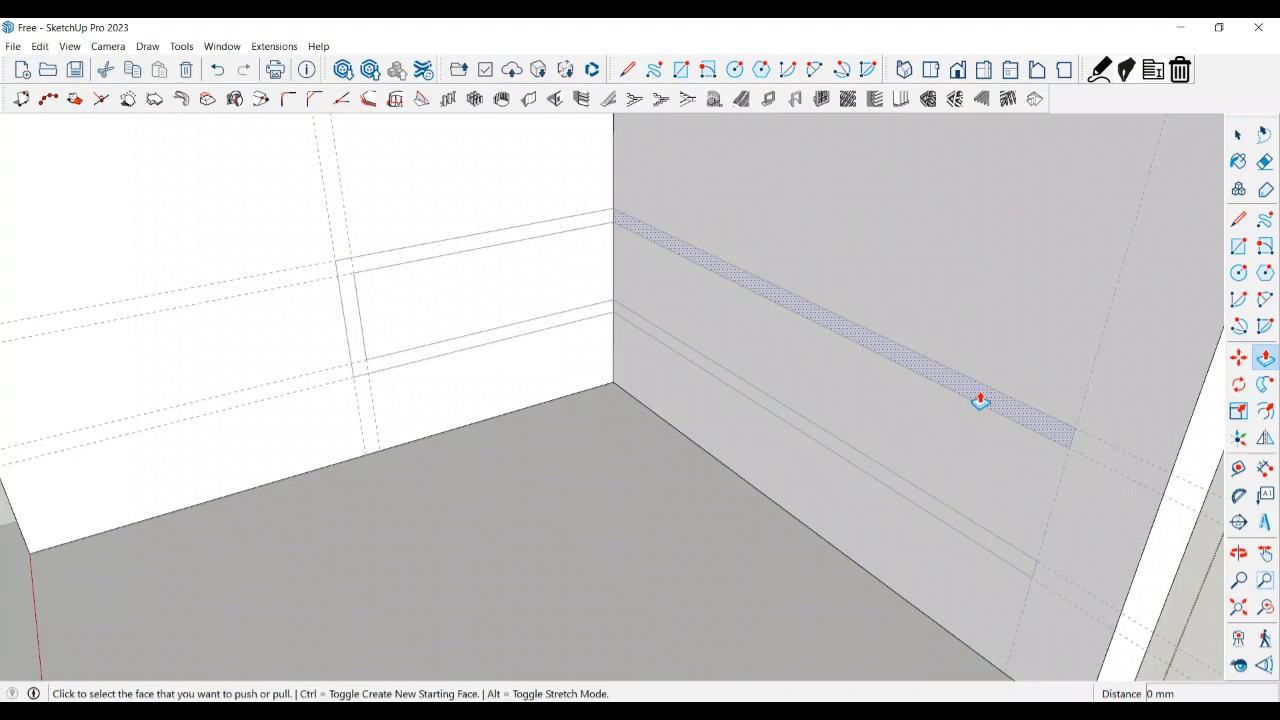
{"action": "left_click", "coordinate": [980, 402]}
{"action": "left_click", "coordinate": [943, 403]}
{"action": "key", "text": "ctrl+z"}
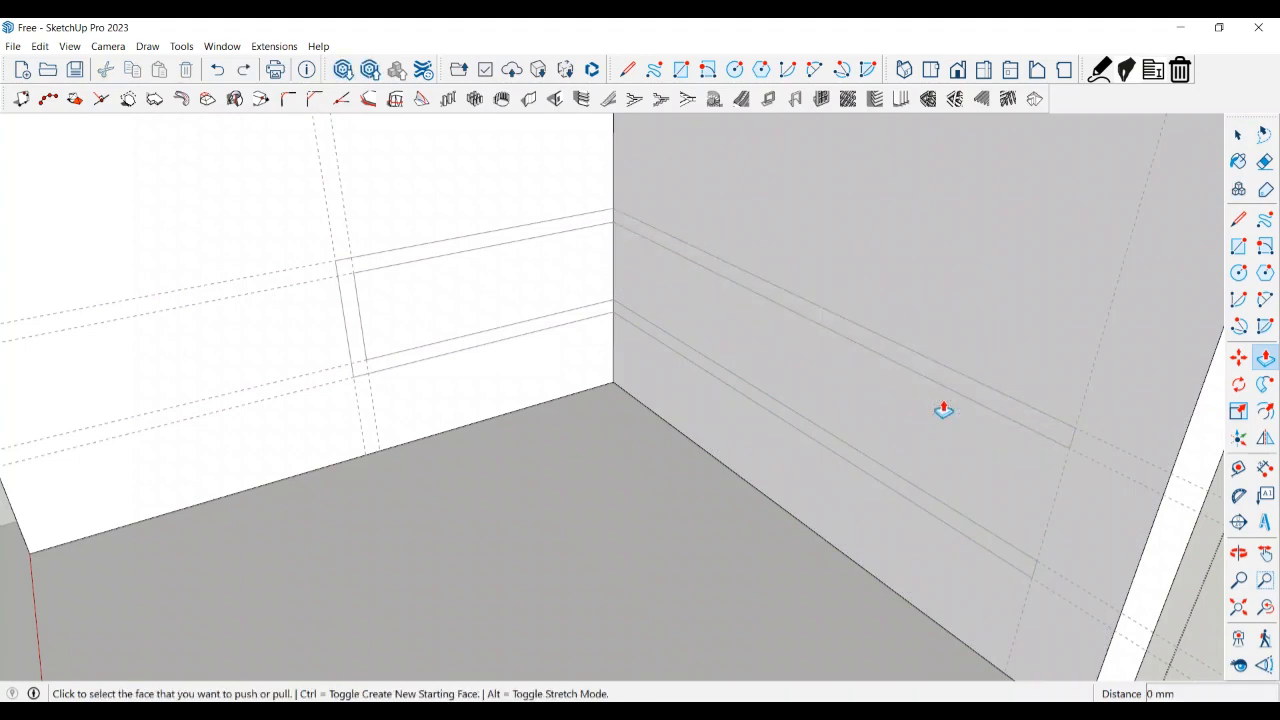
- Select the right wall's two strips and the left wall's C-shaped face with their edges, and make them a group
{"action": "key", "text": "space"}
{"action": "left_click", "coordinate": [963, 397]}
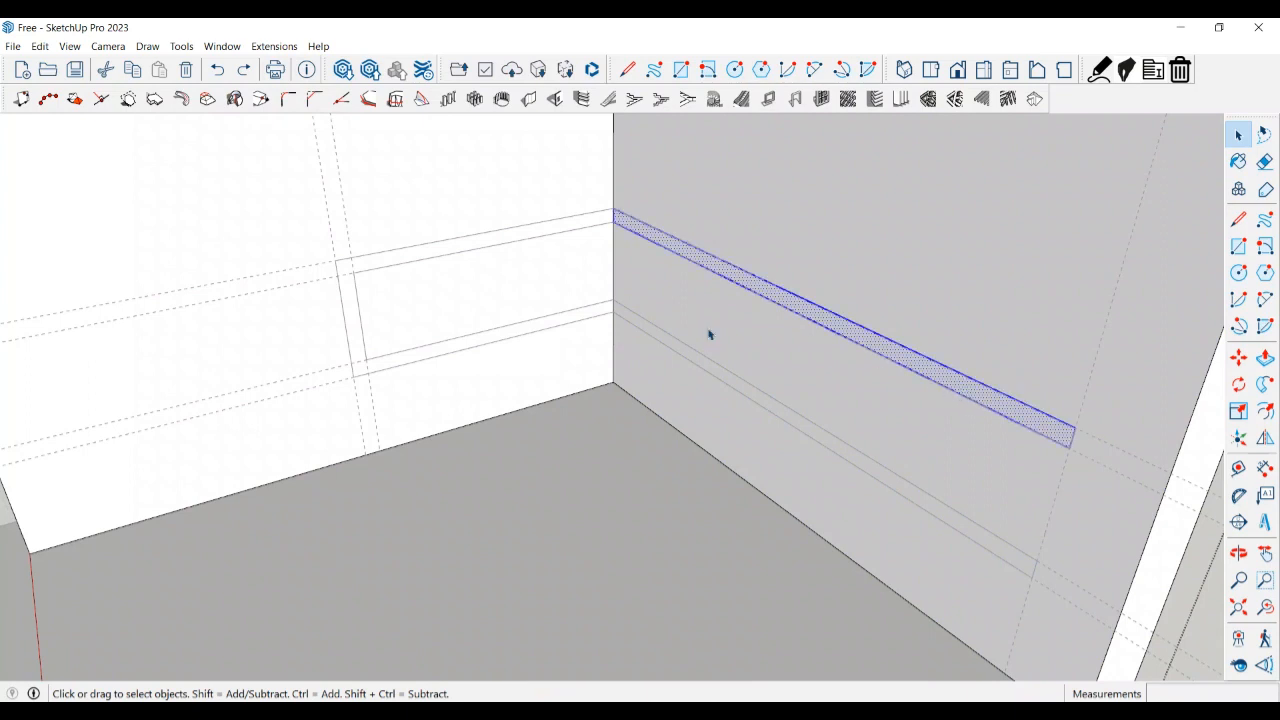
{"action": "left_click", "coordinate": [579, 226], "text": "ctrl"}
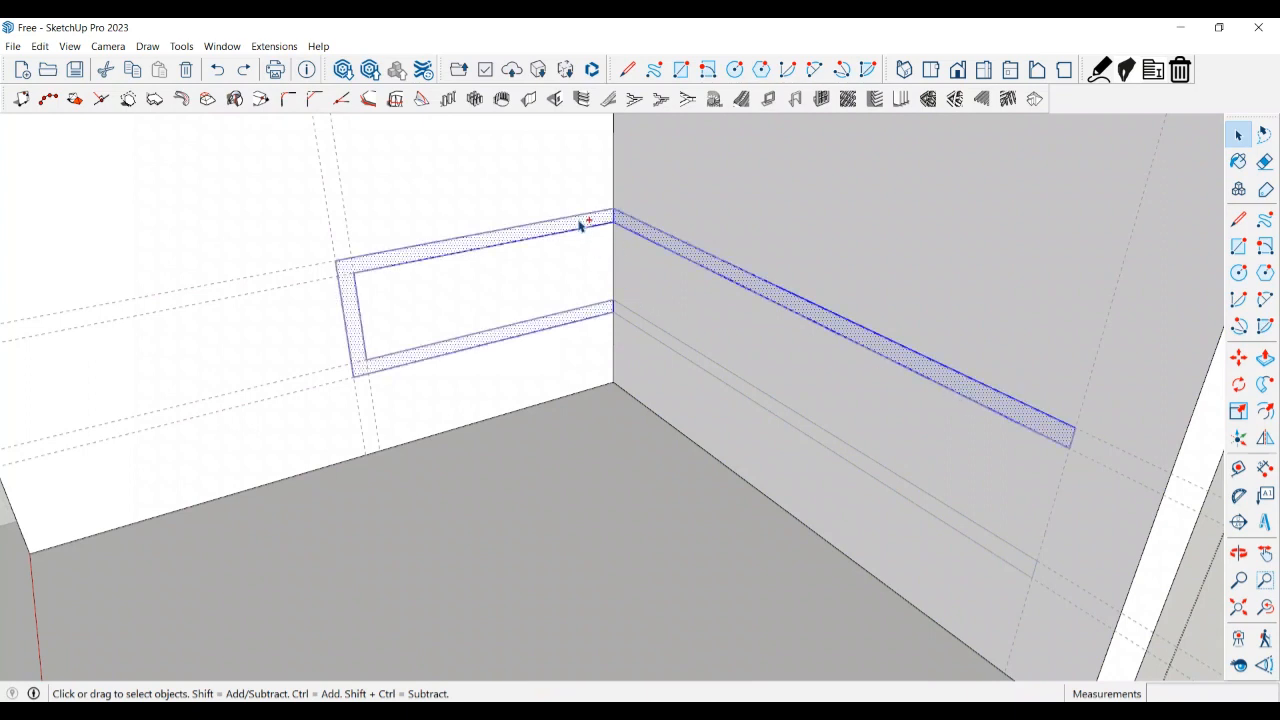
{"action": "left_click", "coordinate": [676, 346], "text": "ctrl"}
{"action": "right_click", "coordinate": [676, 345]}
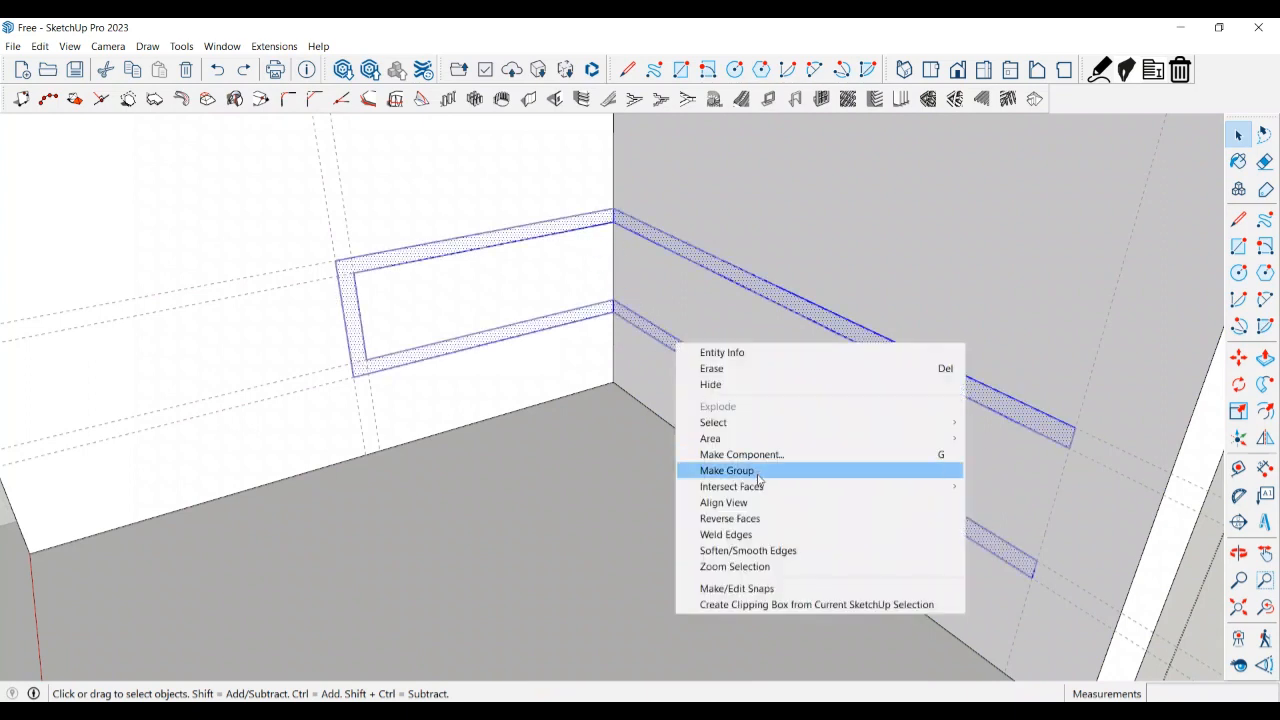
{"action": "left_click", "coordinate": [759, 470]}
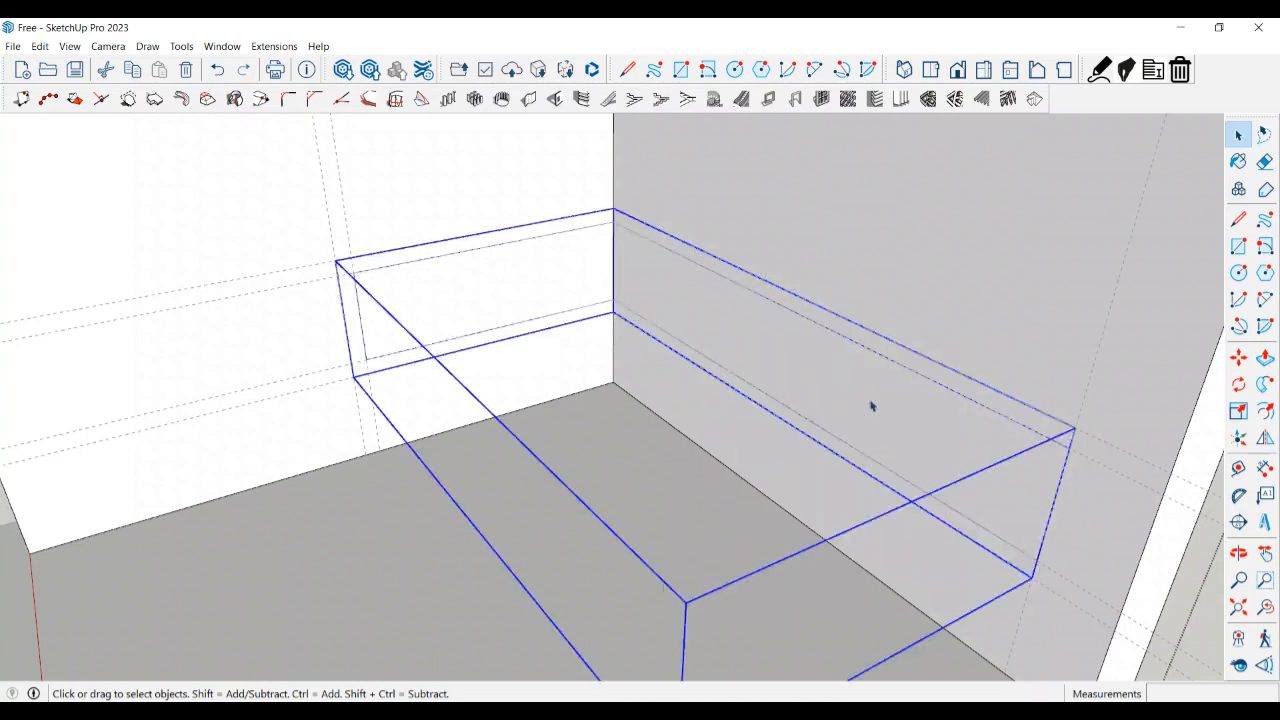
- Open the new shelf group and extrude the right wall's upper strip 400 mm out from the wall
{"action": "double_click", "coordinate": [971, 399]}
{"action": "left_click", "coordinate": [971, 399]}
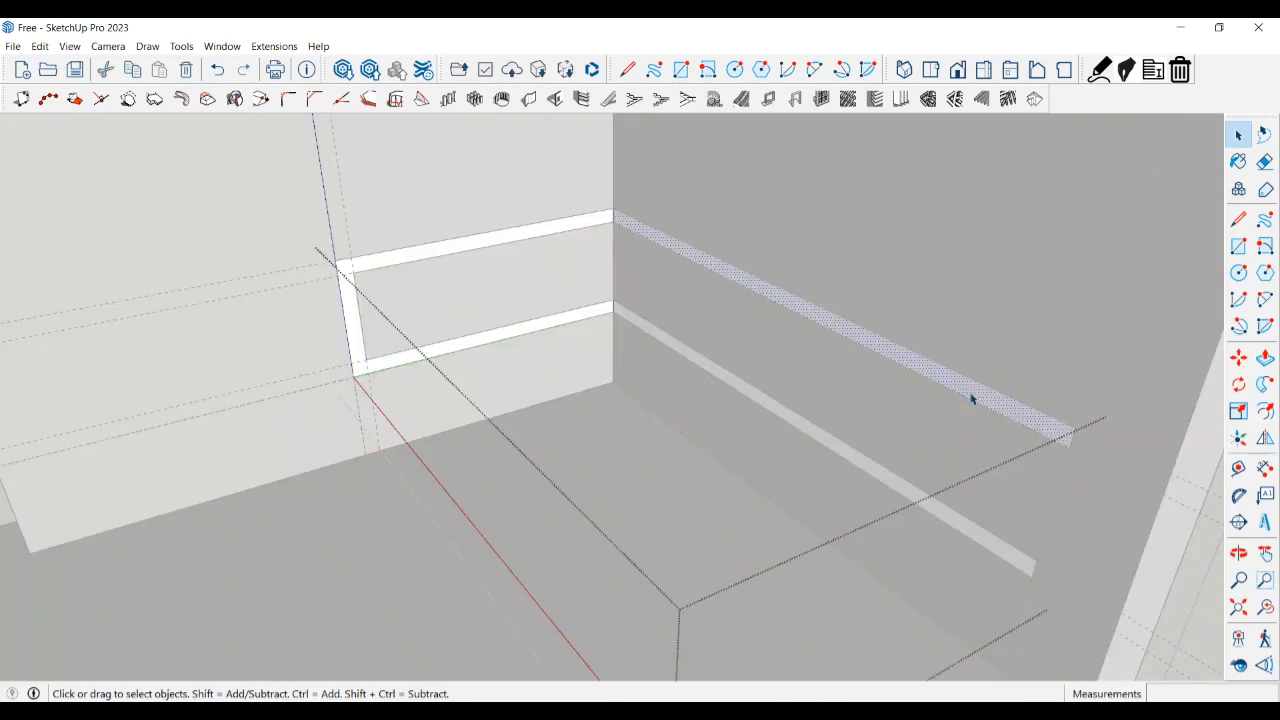
{"action": "key", "text": "p"}
{"action": "left_click", "coordinate": [971, 403]}
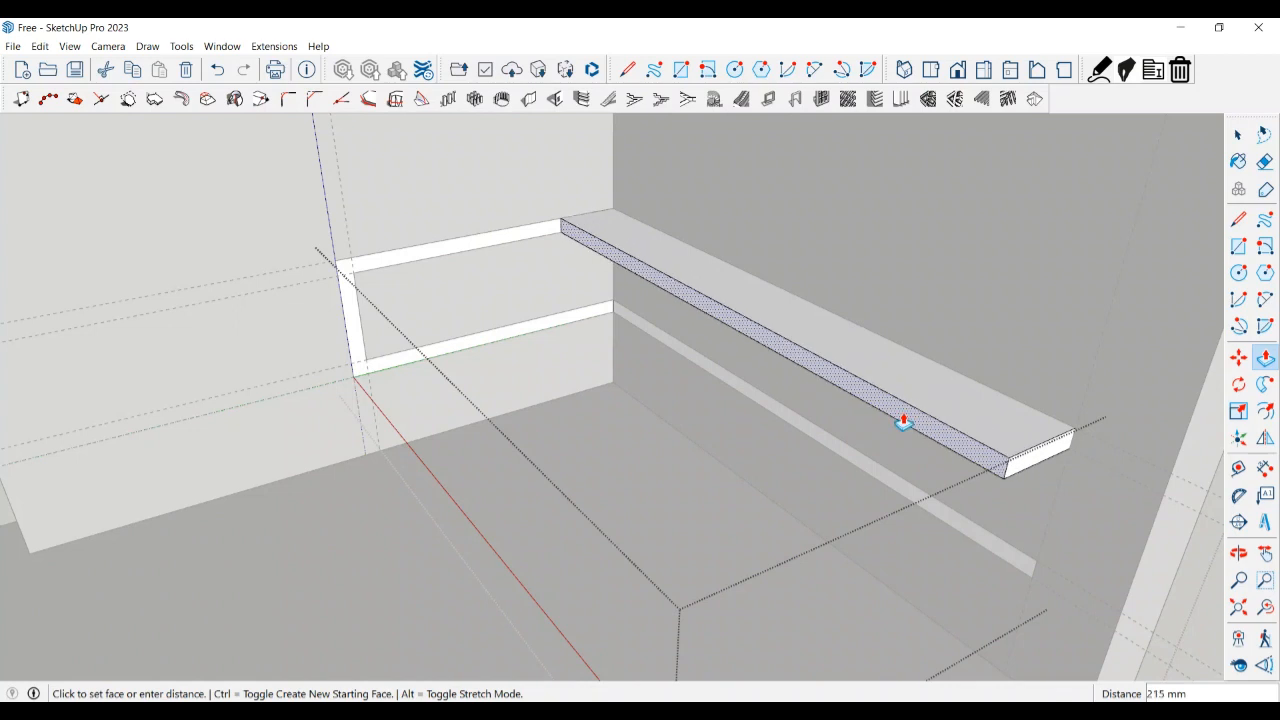
{"action": "left_click", "coordinate": [903, 423]}
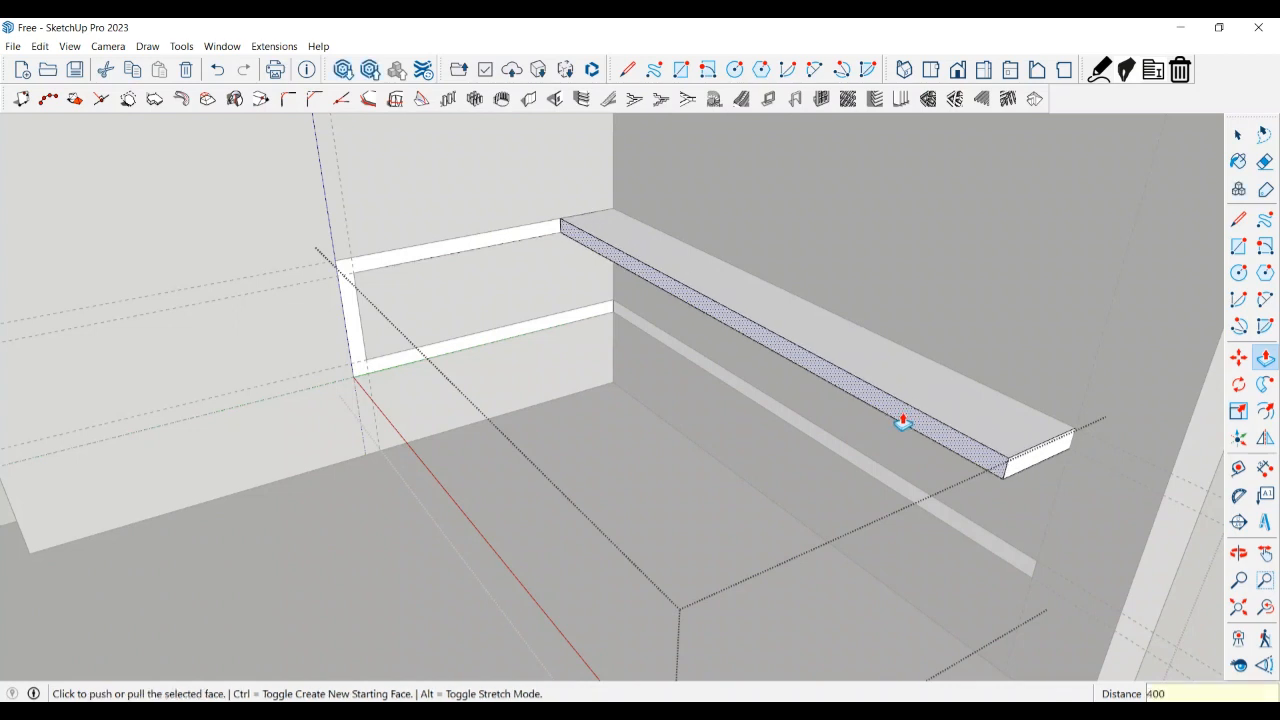
- Extrude the left wall's C-shaped face 400 mm out from the wall
{"action": "left_click", "coordinate": [464, 264]}
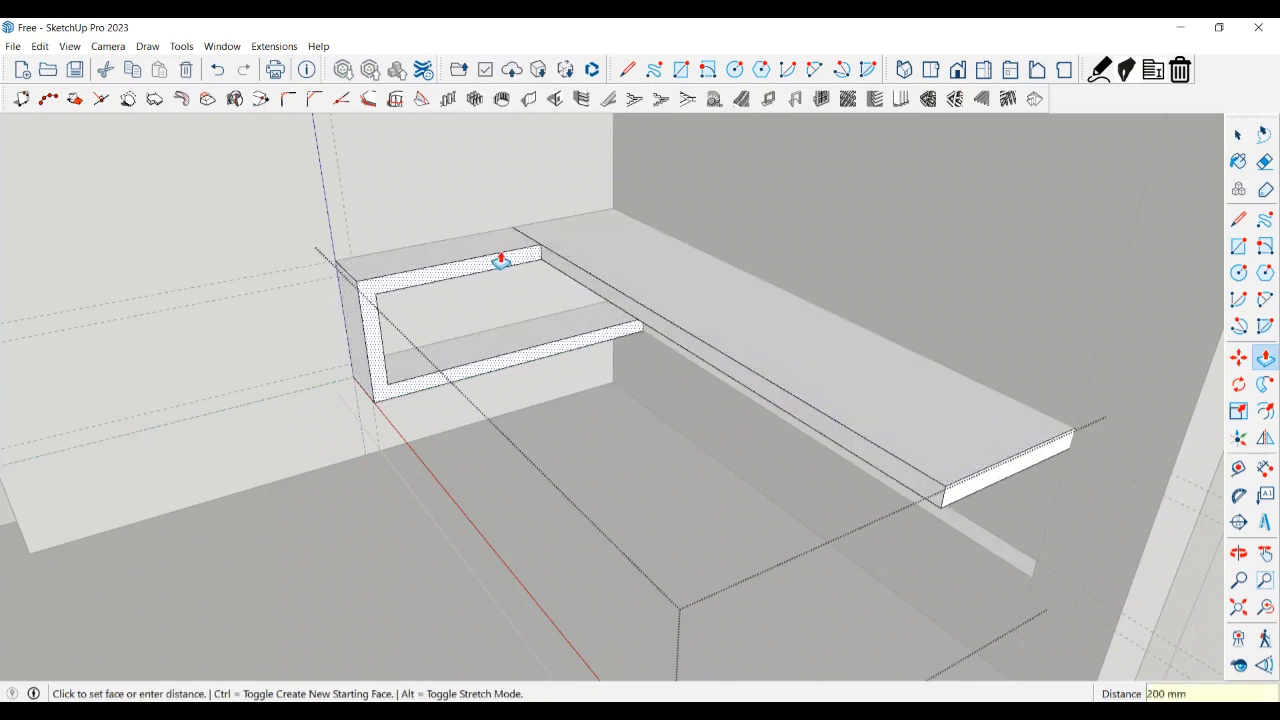
{"action": "left_click", "coordinate": [524, 264]}
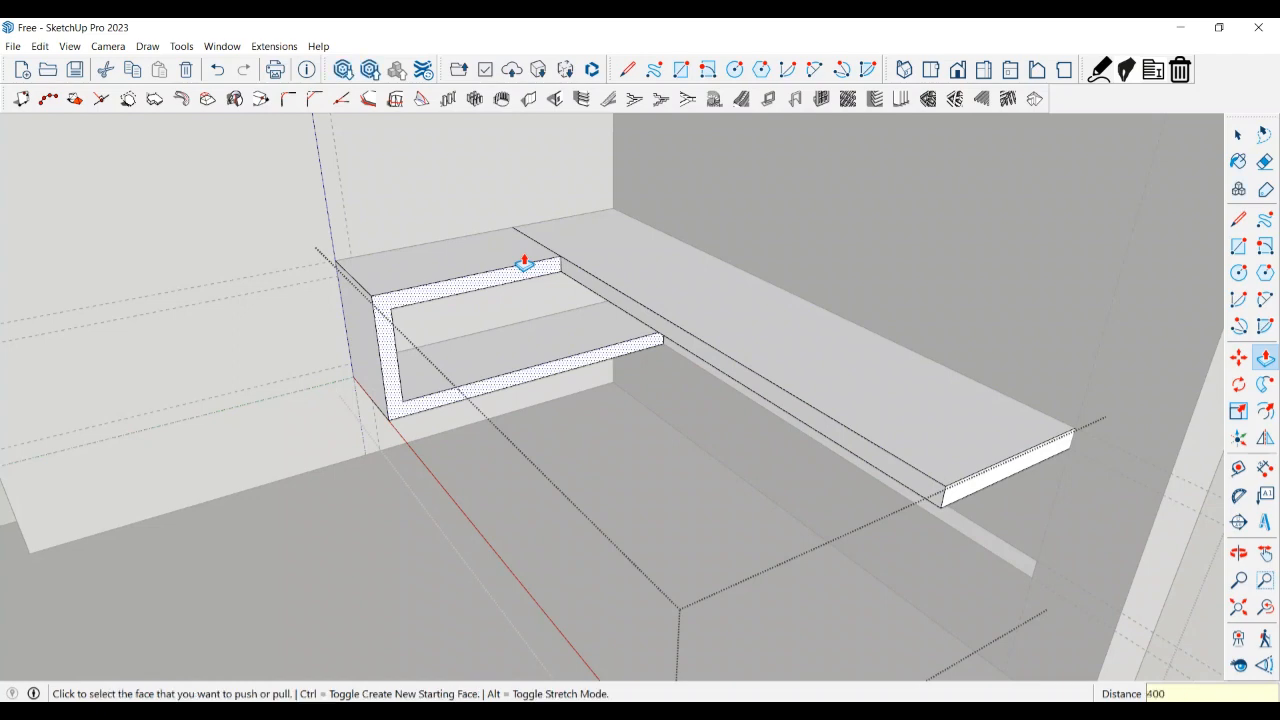
{"action": "key", "text": "Return"}
- Extrude the right wall's lower strip 400 mm out from the wall
{"action": "middle_click_drag", "start_coordinate": [812, 430], "coordinate": [872, 355]}
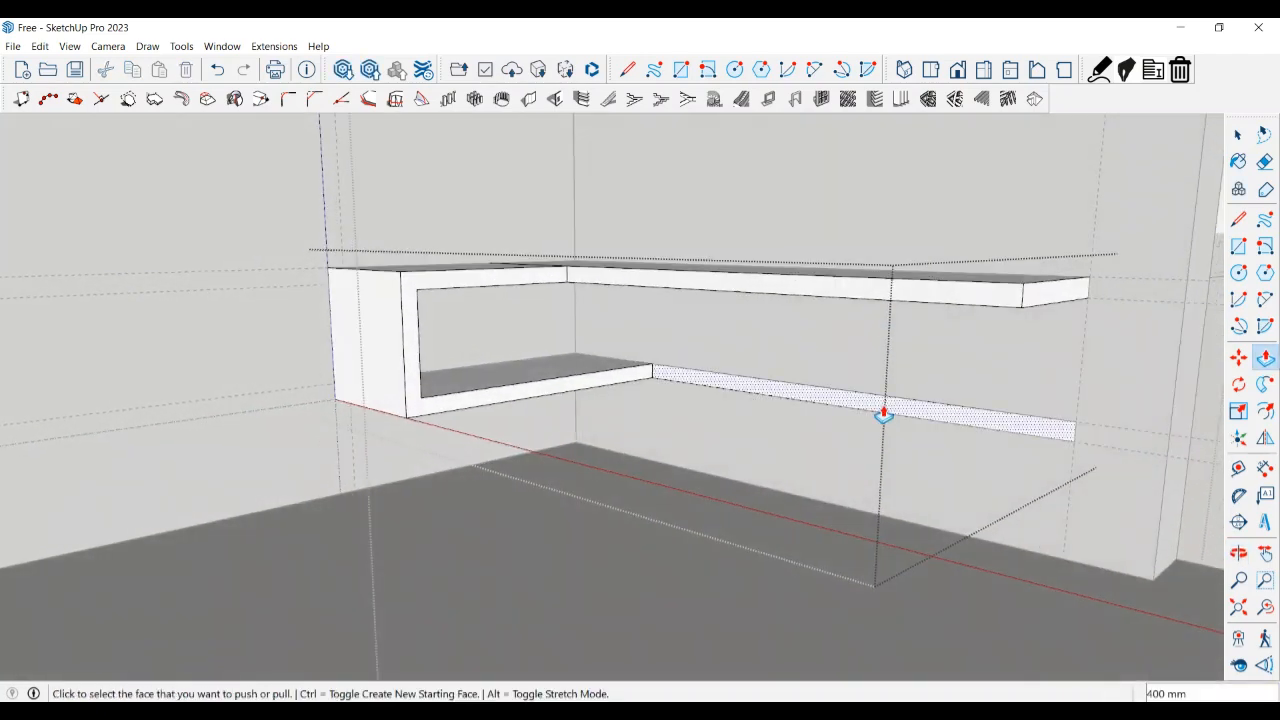
{"action": "left_click", "coordinate": [976, 432]}
{"action": "left_click", "coordinate": [903, 437]}
{"action": "type", "text": "4"}
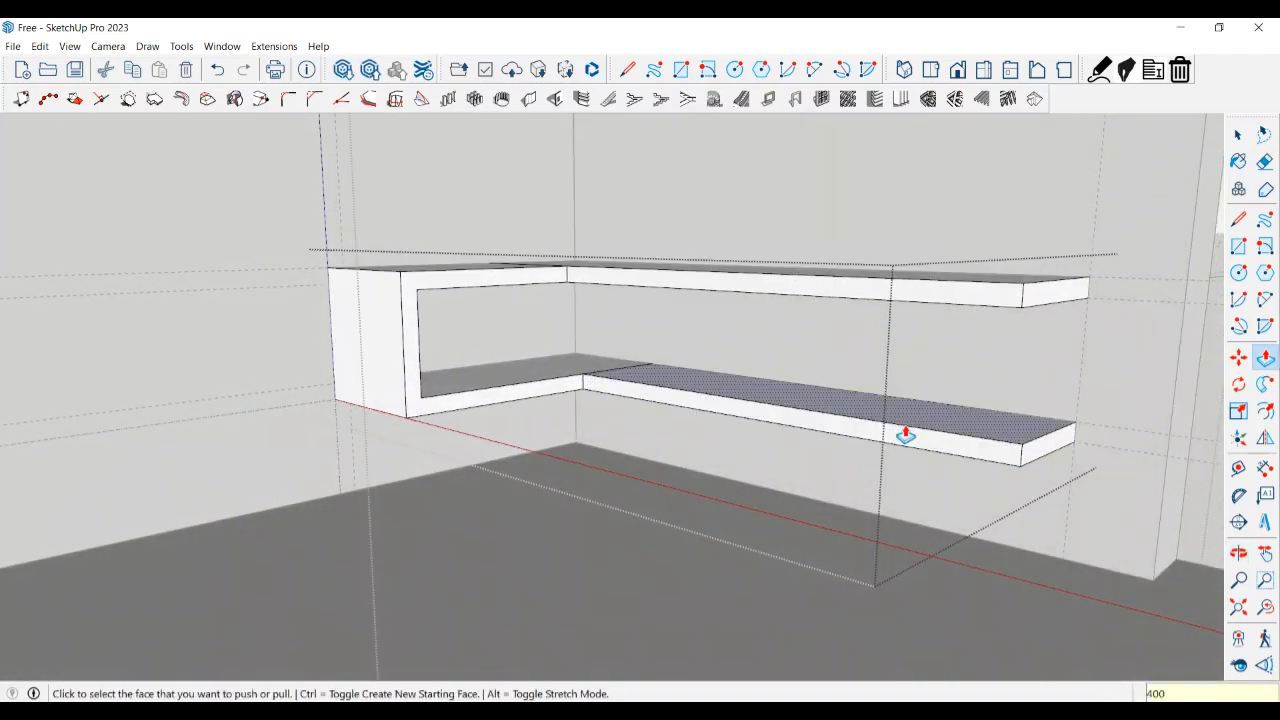
{"action": "left_click", "coordinate": [905, 435]}
- Erase the seam lines at the inside corner on the top and underside of the lower shelf board
{"action": "middle_click_drag", "start_coordinate": [883, 443], "coordinate": [559, 430]}
{"action": "key", "text": "space"}
{"action": "key", "text": "e"}
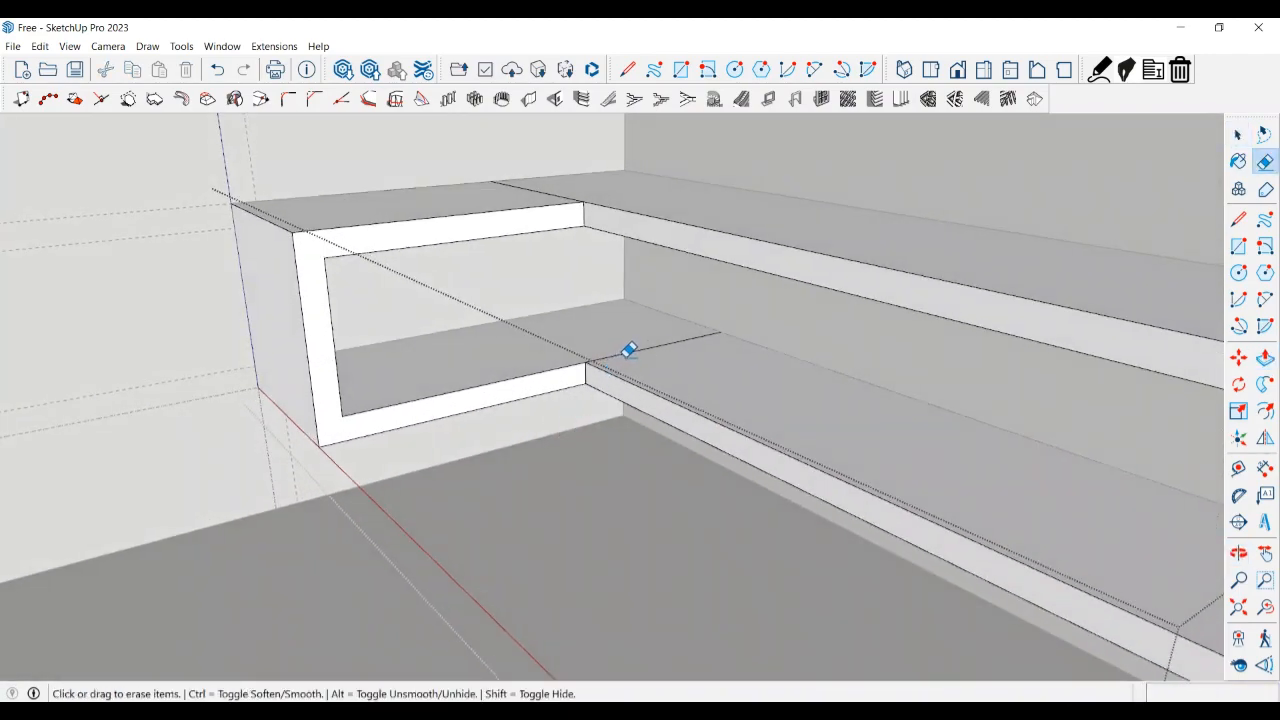
{"action": "mouse_move", "coordinate": [614, 380]}
{"action": "middle_mouse_down"}
{"action": "mouse_move", "coordinate": [614, 228]}
{"action": "mouse_move", "coordinate": [623, 409]}
{"action": "mouse_move", "coordinate": [649, 420]}
{"action": "mouse_move", "coordinate": [640, 451]}
{"action": "mouse_move", "coordinate": [649, 446]}
{"action": "mouse_move", "coordinate": [626, 394]}
{"action": "mouse_move", "coordinate": [610, 493]}
{"action": "mouse_move", "coordinate": [697, 354]}
{"action": "middle_mouse_up"}
{"action": "scroll", "coordinate": [649, 446], "scroll_direction": "up", "scroll_amount": 5}
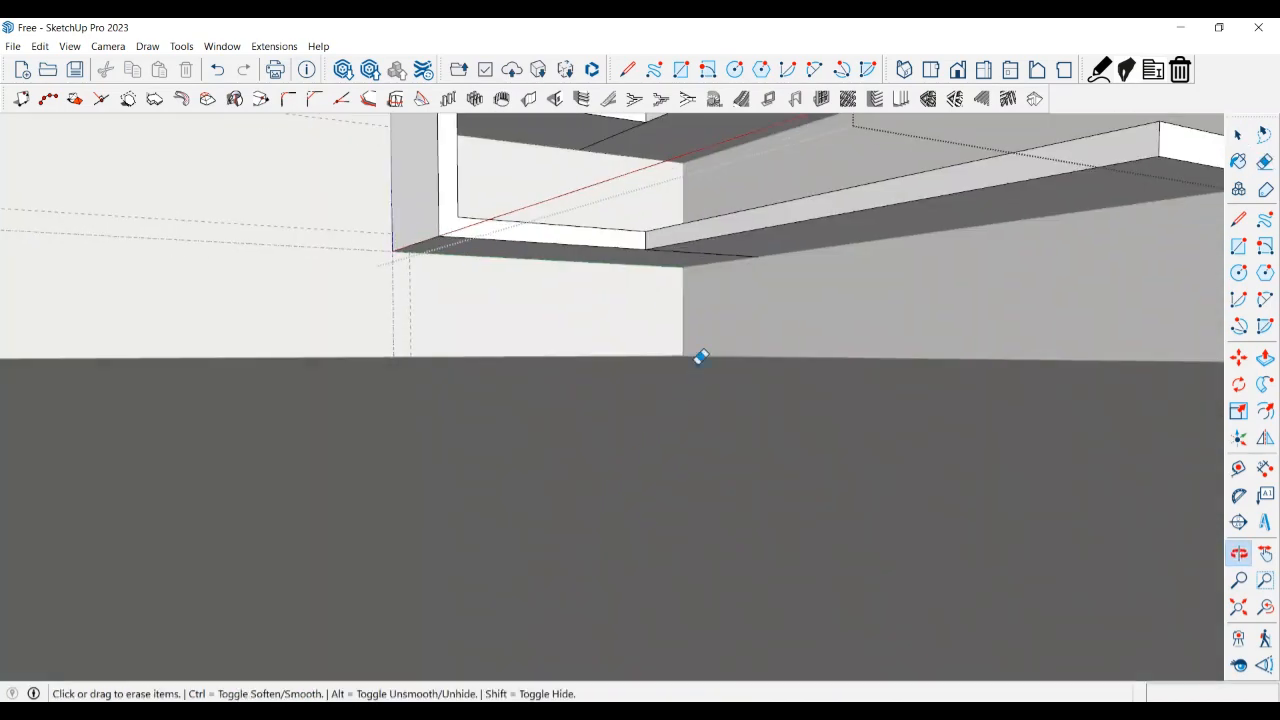
{"action": "left_click", "coordinate": [677, 270]}
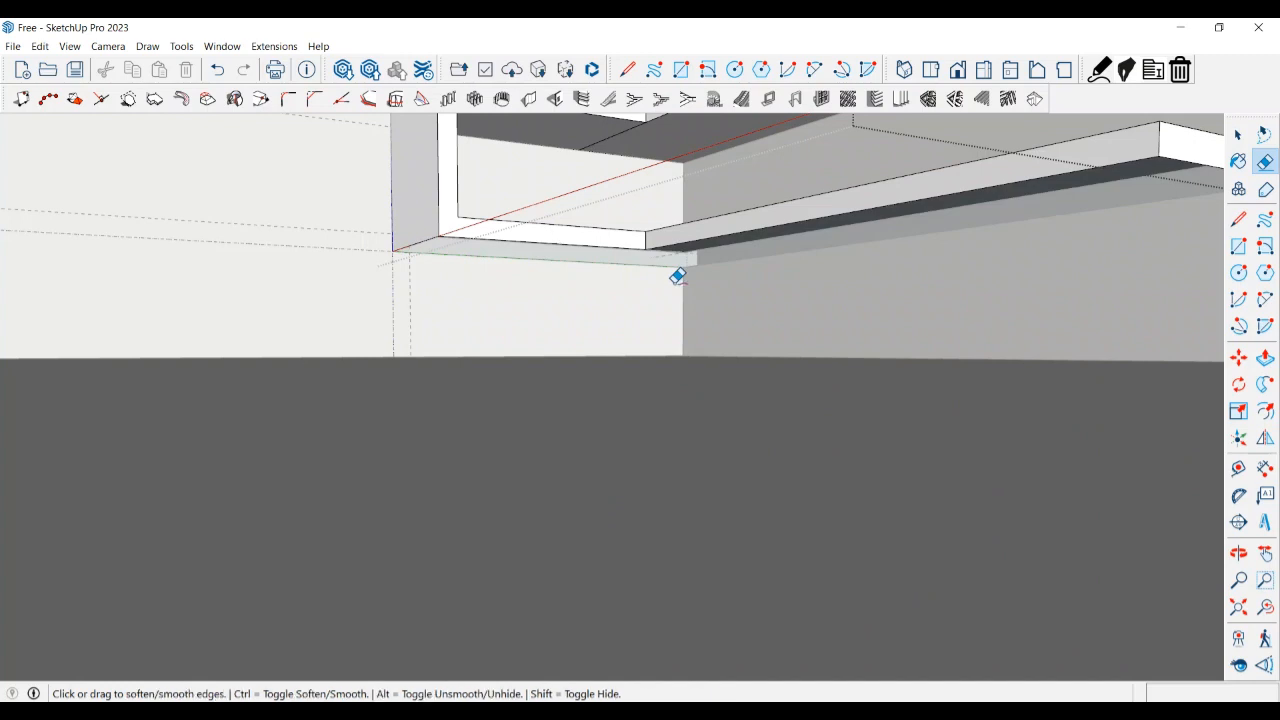
{"action": "key", "text": "ctrl+z"}
{"action": "scroll", "coordinate": [685, 260], "scroll_direction": "up", "scroll_amount": 2}
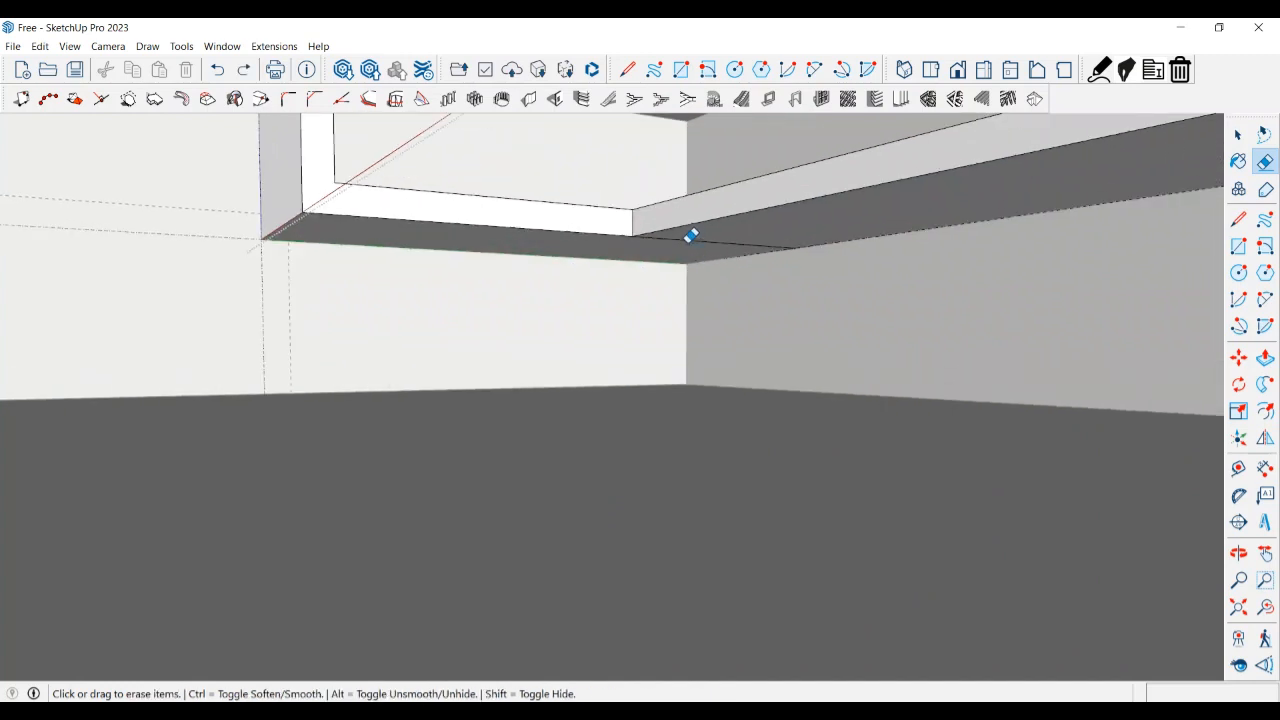
{"action": "middle_click_drag", "start_coordinate": [686, 237], "coordinate": [632, 431]}
- Erase the seam lines at the inside corner on the top and underside of the upper shelf board
{"action": "scroll", "coordinate": [614, 428], "scroll_direction": "down", "scroll_amount": 8}
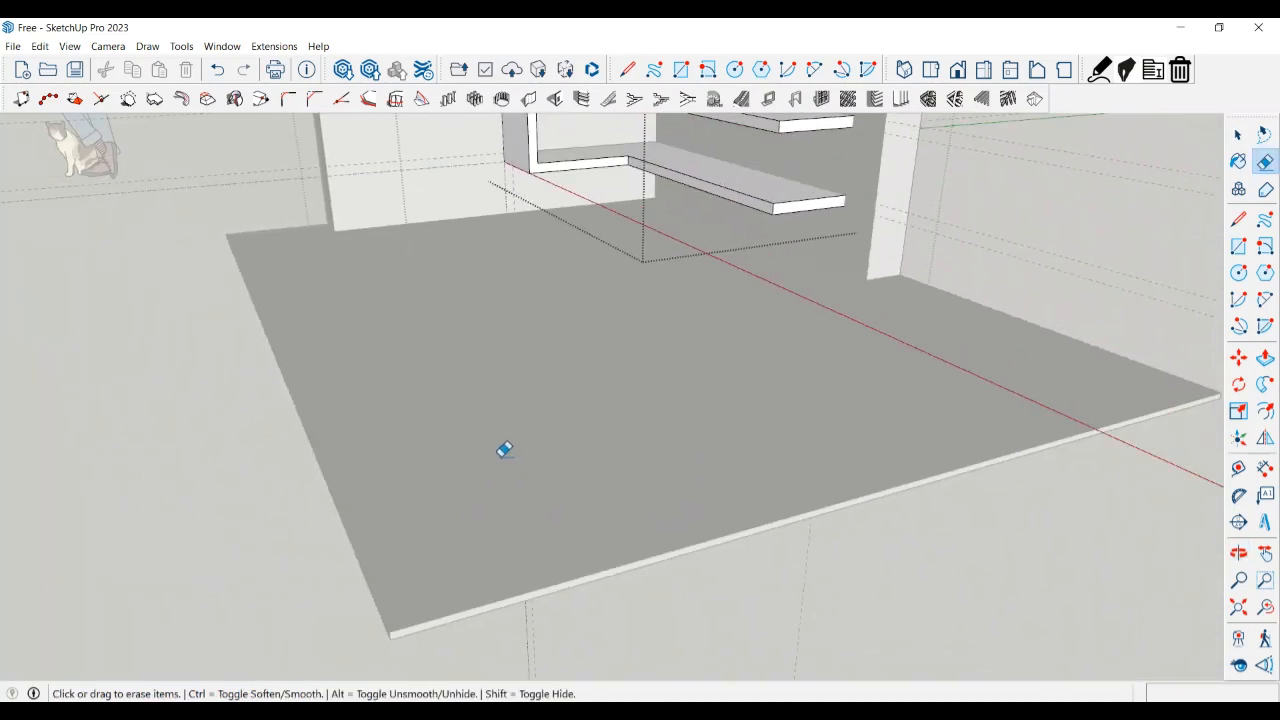
{"action": "scroll", "coordinate": [591, 189], "scroll_direction": "up", "scroll_amount": 10}
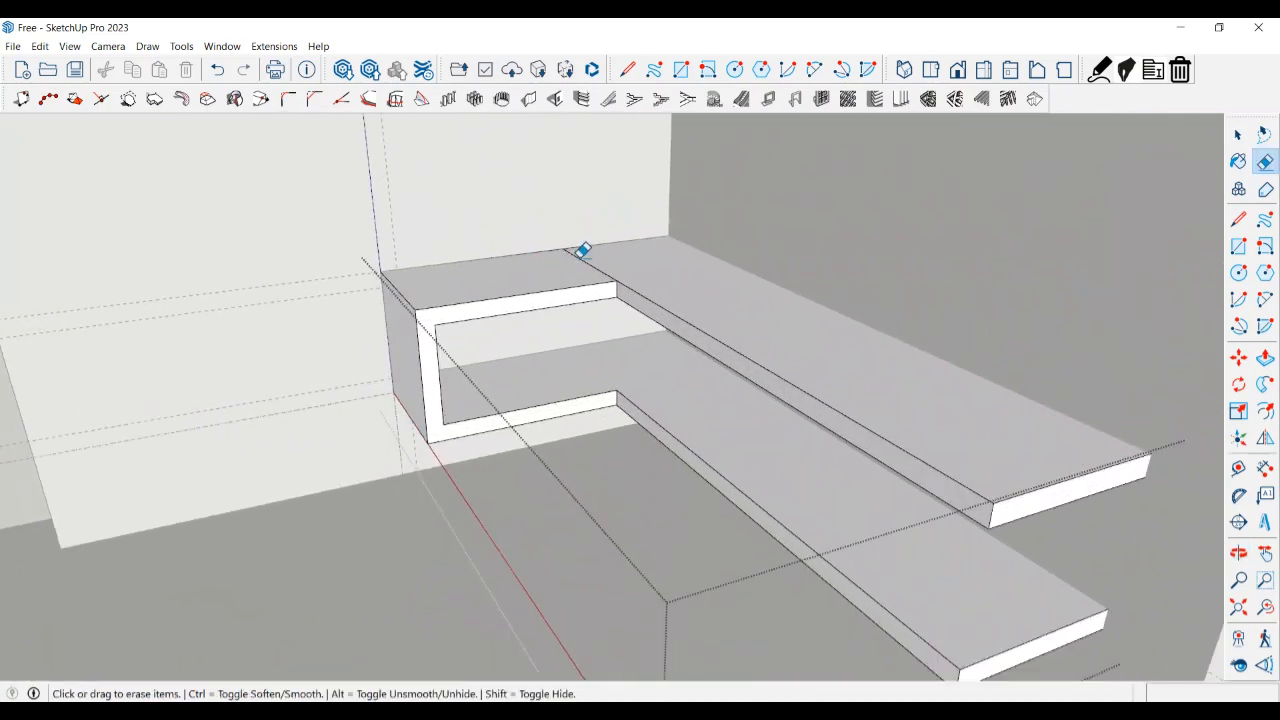
{"action": "mouse_move", "coordinate": [585, 332]}
{"action": "middle_mouse_down"}
{"action": "mouse_move", "coordinate": [603, 257]}
{"action": "mouse_move", "coordinate": [623, 240]}
{"action": "mouse_move", "coordinate": [589, 326]}
{"action": "mouse_move", "coordinate": [614, 289]}
{"action": "mouse_move", "coordinate": [598, 306]}
{"action": "middle_mouse_up"}
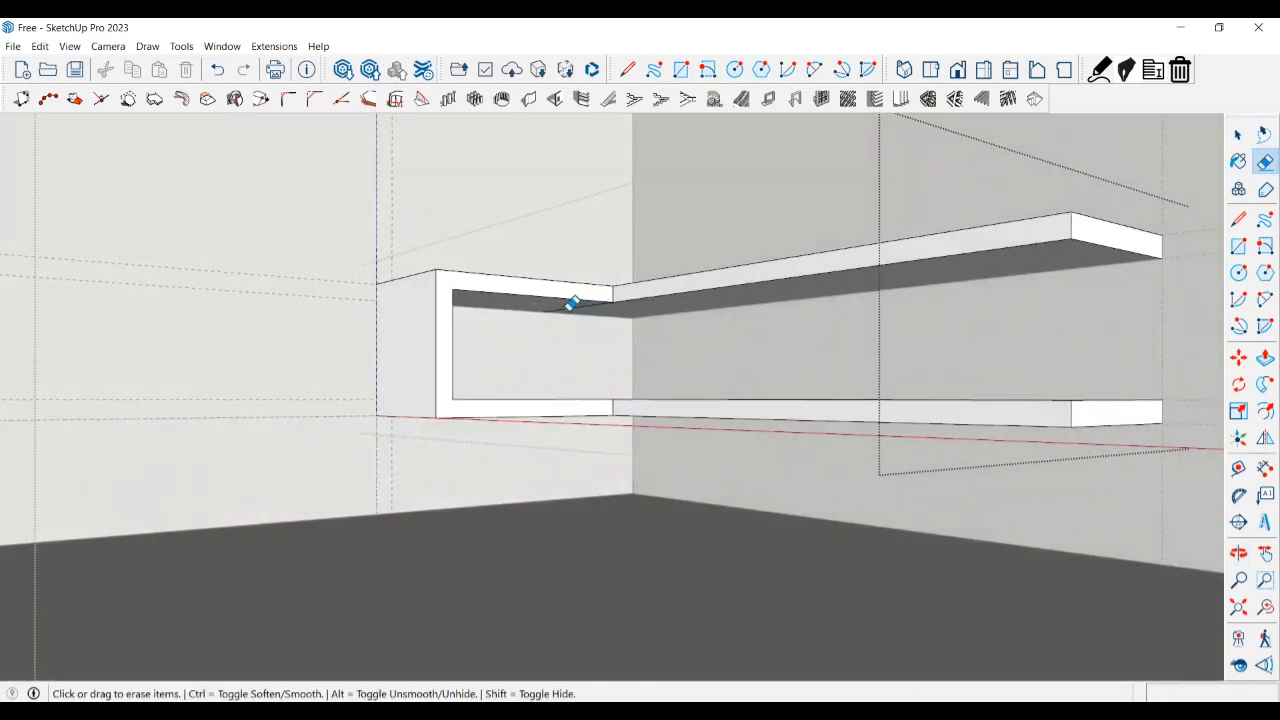
{"action": "left_click_drag", "start_coordinate": [572, 303], "coordinate": [583, 306]}
{"action": "scroll", "coordinate": [584, 306], "scroll_direction": "up", "scroll_amount": 3}
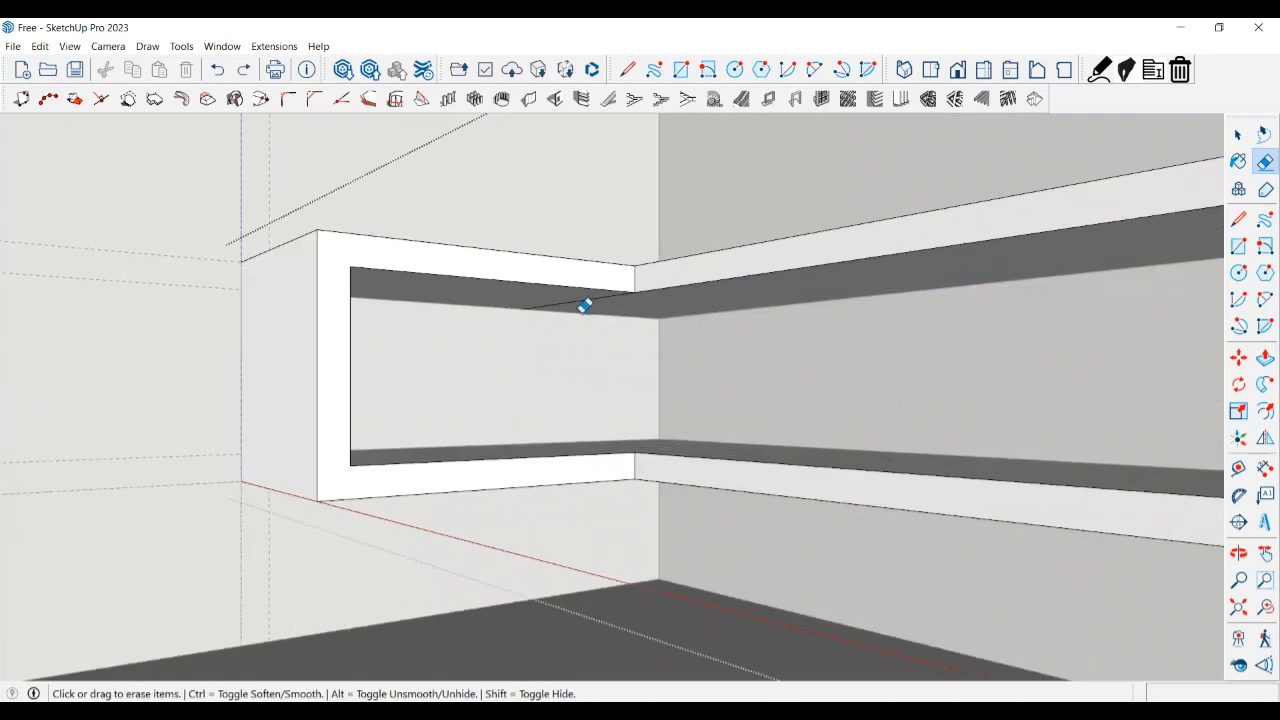
{"action": "scroll", "coordinate": [587, 293], "scroll_direction": "down", "scroll_amount": 6}
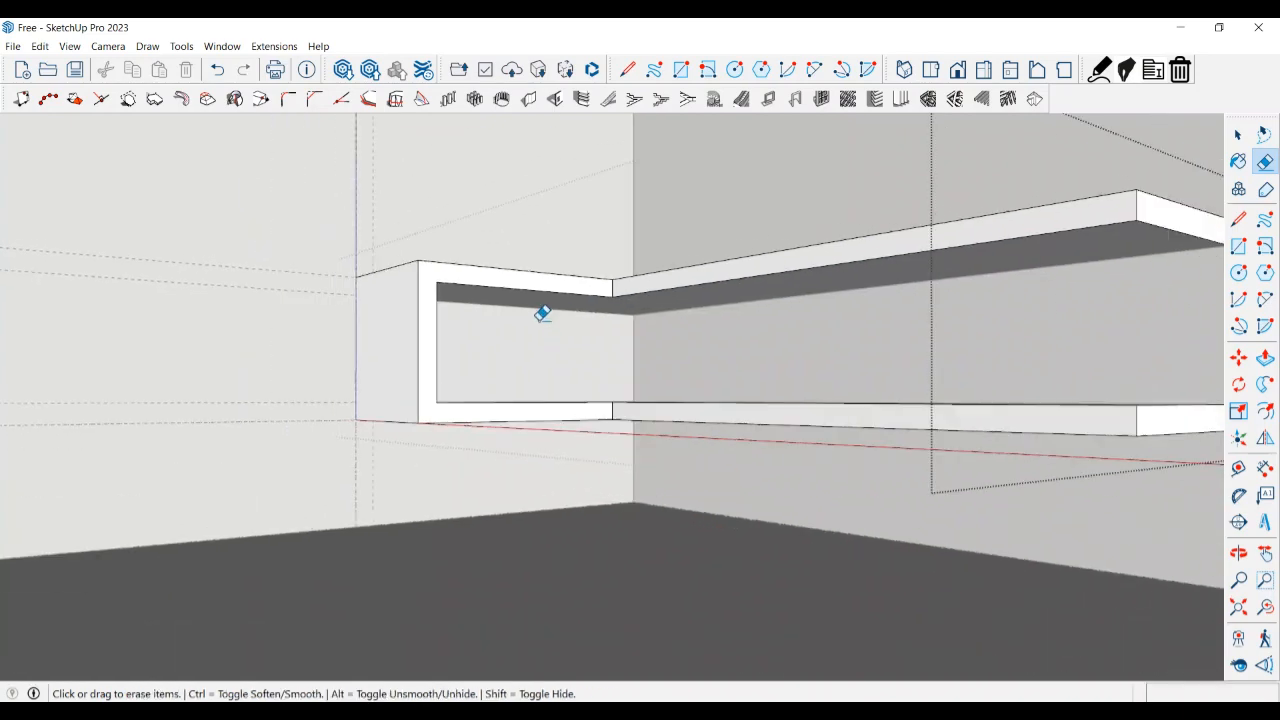
{"action": "mouse_move", "coordinate": [549, 323]}
{"action": "middle_mouse_down"}
{"action": "mouse_move", "coordinate": [643, 449]}
{"action": "mouse_move", "coordinate": [686, 458]}
{"action": "mouse_move", "coordinate": [670, 468]}
{"action": "middle_mouse_up"}
{"action": "key", "text": "space"}
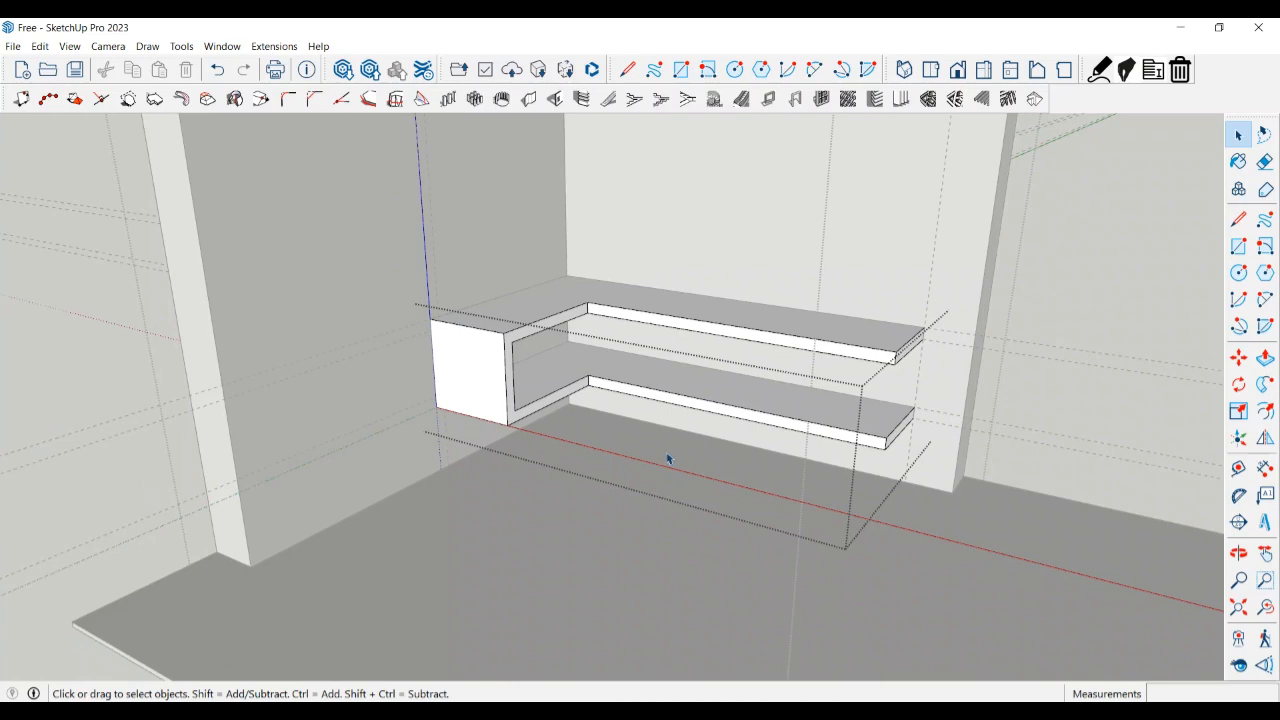
- Place a guide 50 mm inward from the free end of the upper board's top face on the right wall
{"action": "scroll", "coordinate": [665, 455], "scroll_direction": "down", "scroll_amount": 3}
{"action": "middle_click_drag", "start_coordinate": [651, 471], "coordinate": [786, 391]}
{"action": "scroll", "coordinate": [795, 390], "scroll_direction": "up", "scroll_amount": 3}
{"action": "scroll", "coordinate": [800, 395], "scroll_direction": "up", "scroll_amount": 2}
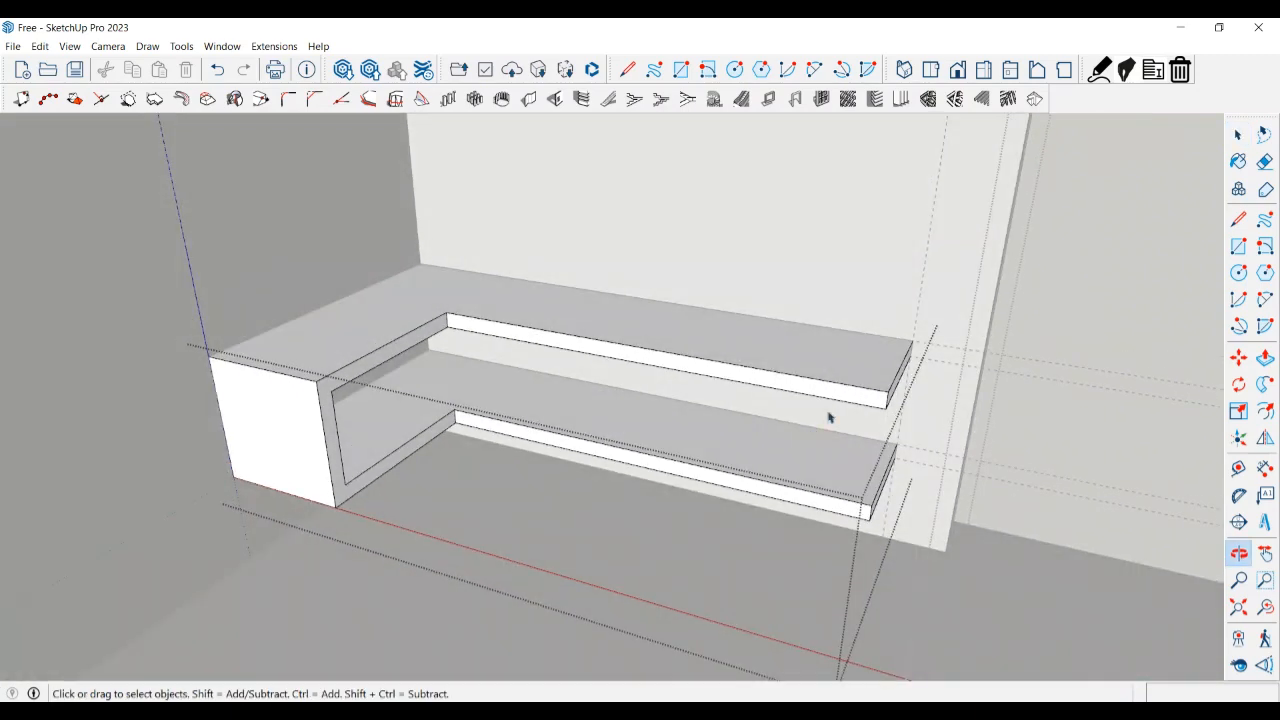
{"action": "left_click", "coordinate": [889, 364]}
{"action": "scroll", "coordinate": [886, 368], "scroll_direction": "up", "scroll_amount": 2}
{"action": "key", "text": "t"}
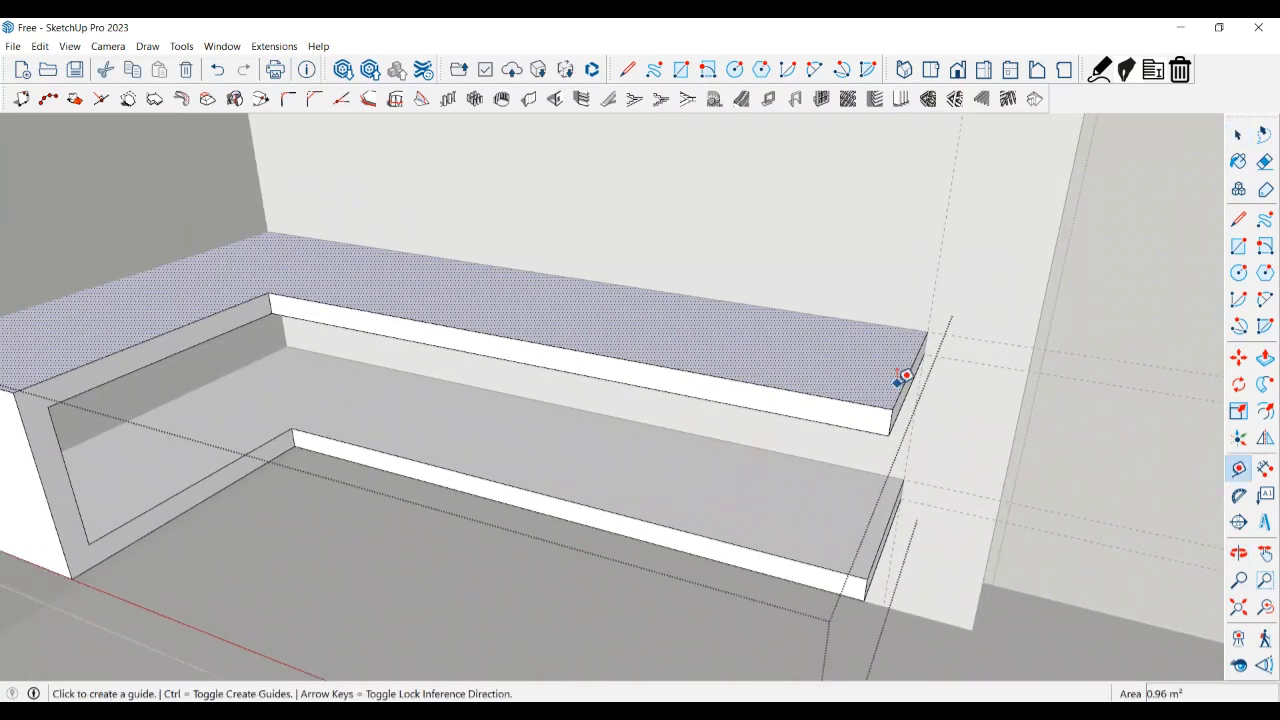
{"action": "left_click", "coordinate": [912, 366]}
{"action": "type", "text": "5"}
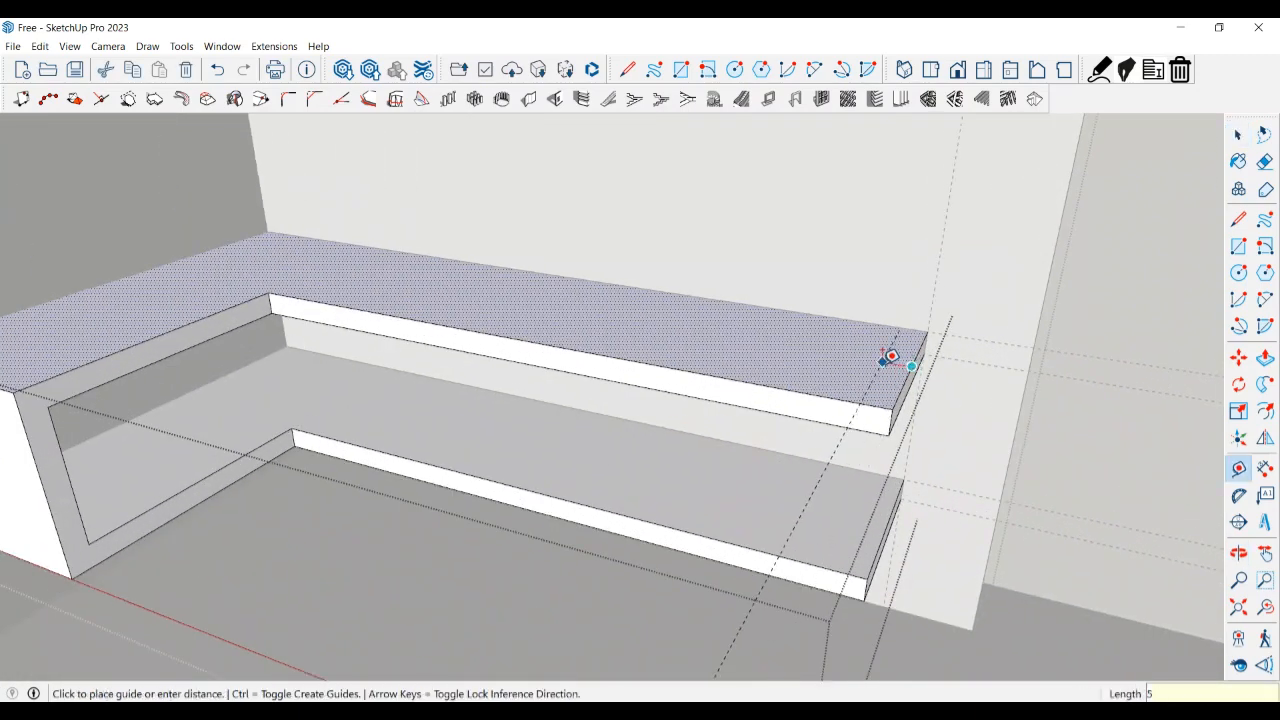
{"action": "type", "text": "0"}
{"action": "key", "text": "Return"}
{"action": "key", "text": "space"}
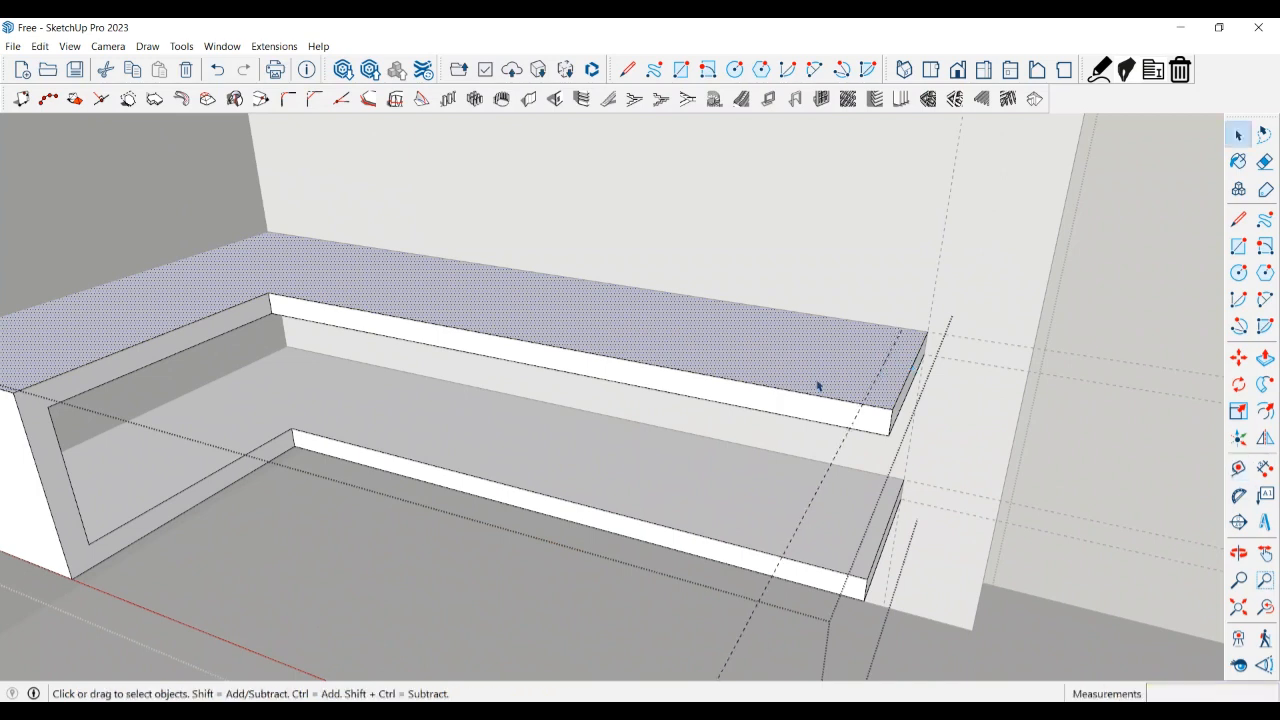
- Draw a rectangle on the upper board's top face between the 50 mm guide and the board's free end
{"action": "key", "text": "r"}
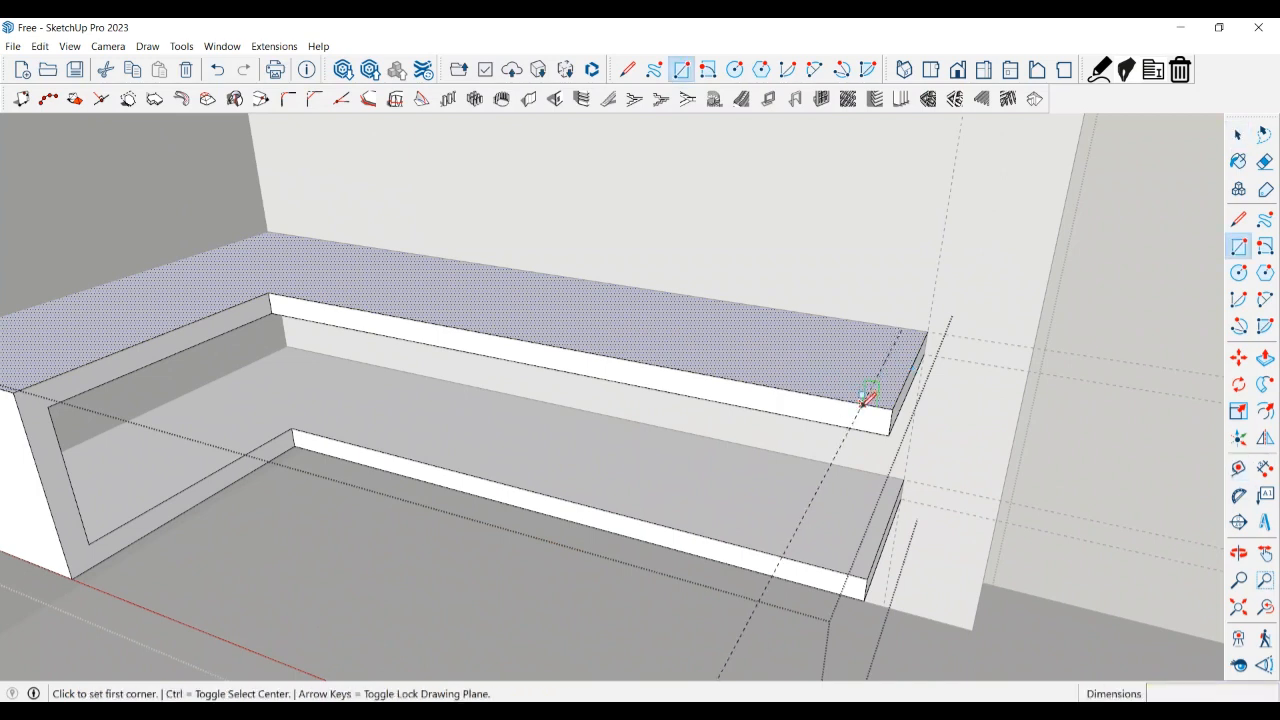
{"action": "left_click", "coordinate": [866, 398]}
{"action": "left_click", "coordinate": [926, 331]}
{"action": "key", "text": "space"}
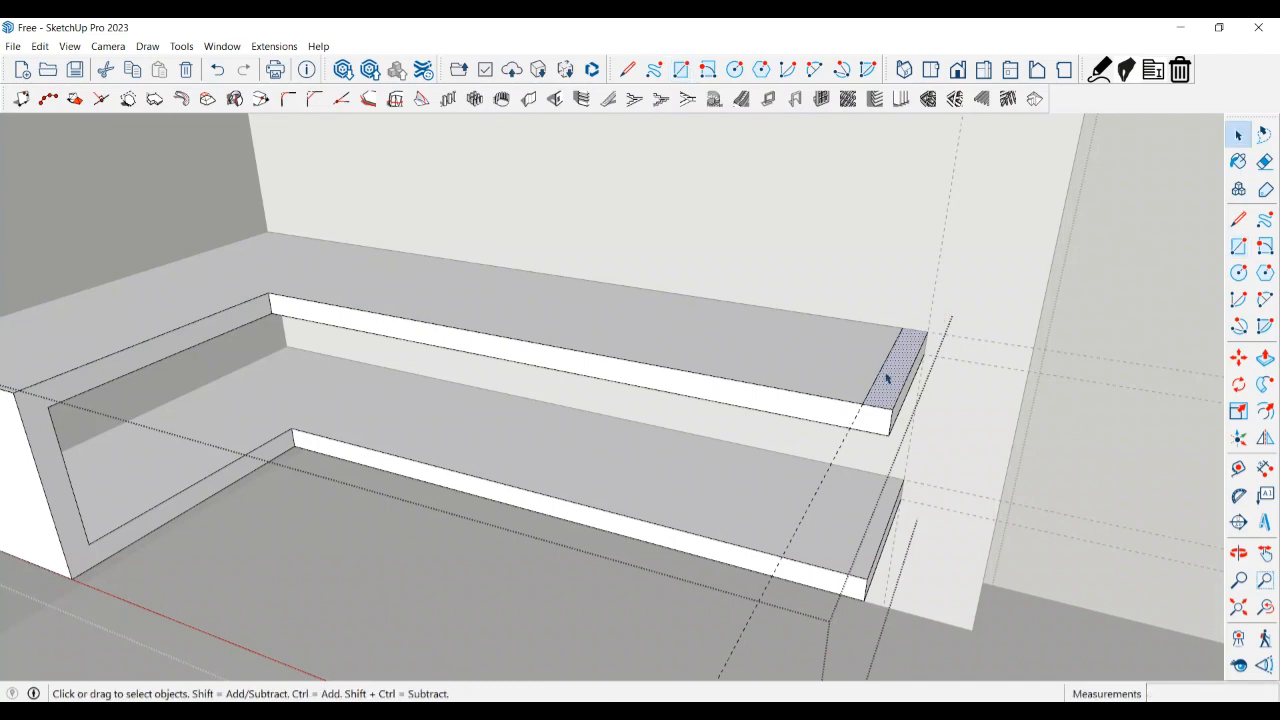
- Extrude the narrow end rectangle 400 mm upward to form an upright panel
{"action": "key", "text": "p"}
{"action": "left_click", "coordinate": [889, 376]}
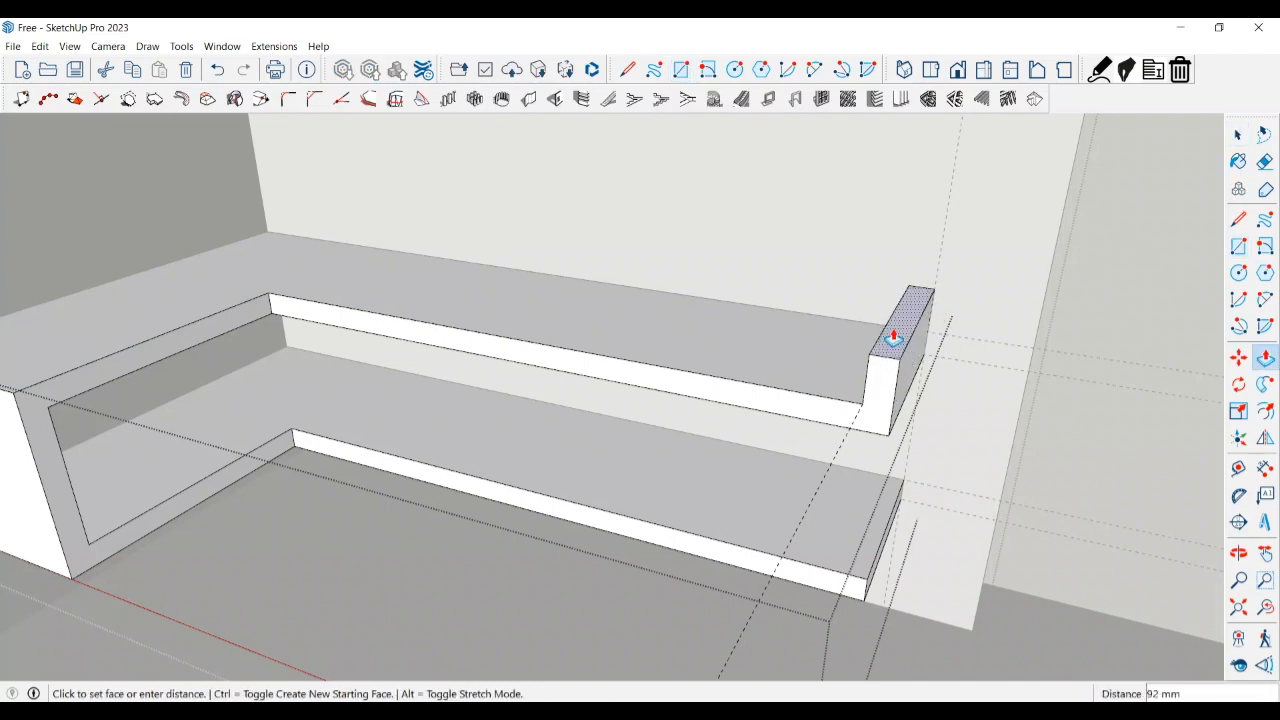
{"action": "type", "text": "400"}
{"action": "key", "text": "Return"}
{"action": "key", "text": "space"}
- Place a guide parallel to and below the top edge on the upright panel's inner face
{"action": "middle_click_drag", "start_coordinate": [894, 334], "coordinate": [163, 668]}
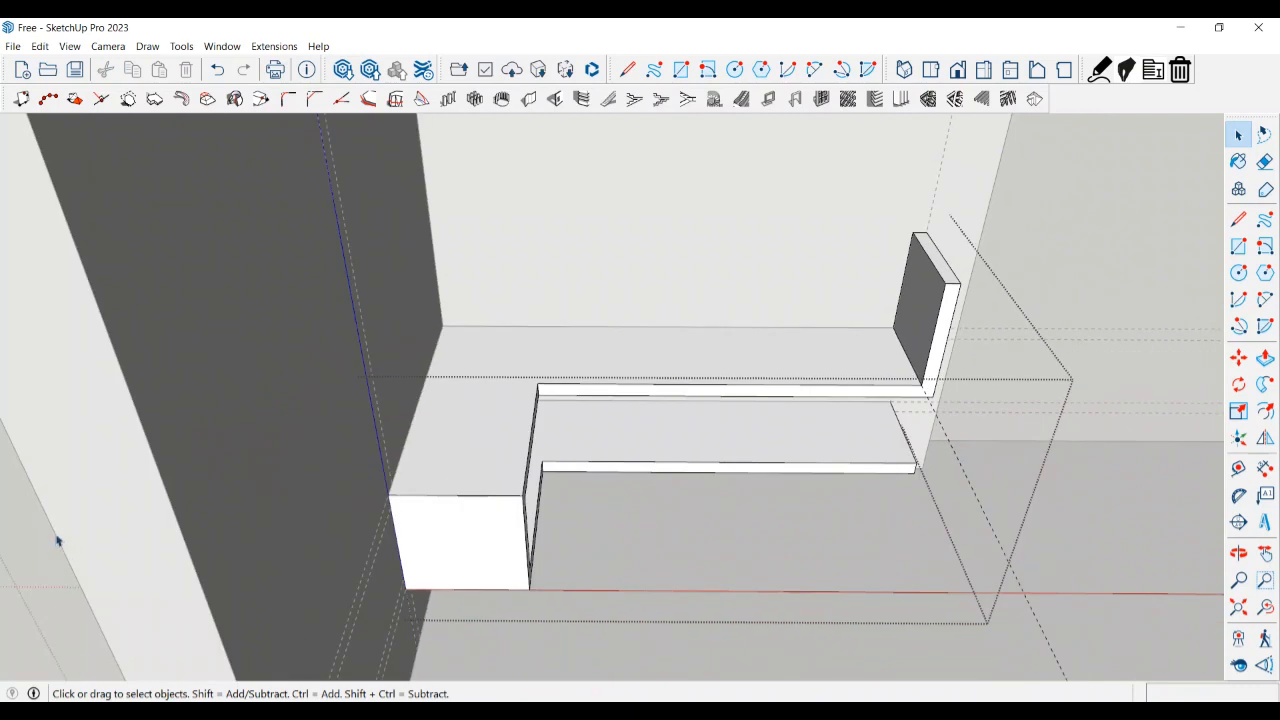
{"action": "scroll", "coordinate": [149, 471], "scroll_direction": "up", "scroll_amount": 2}
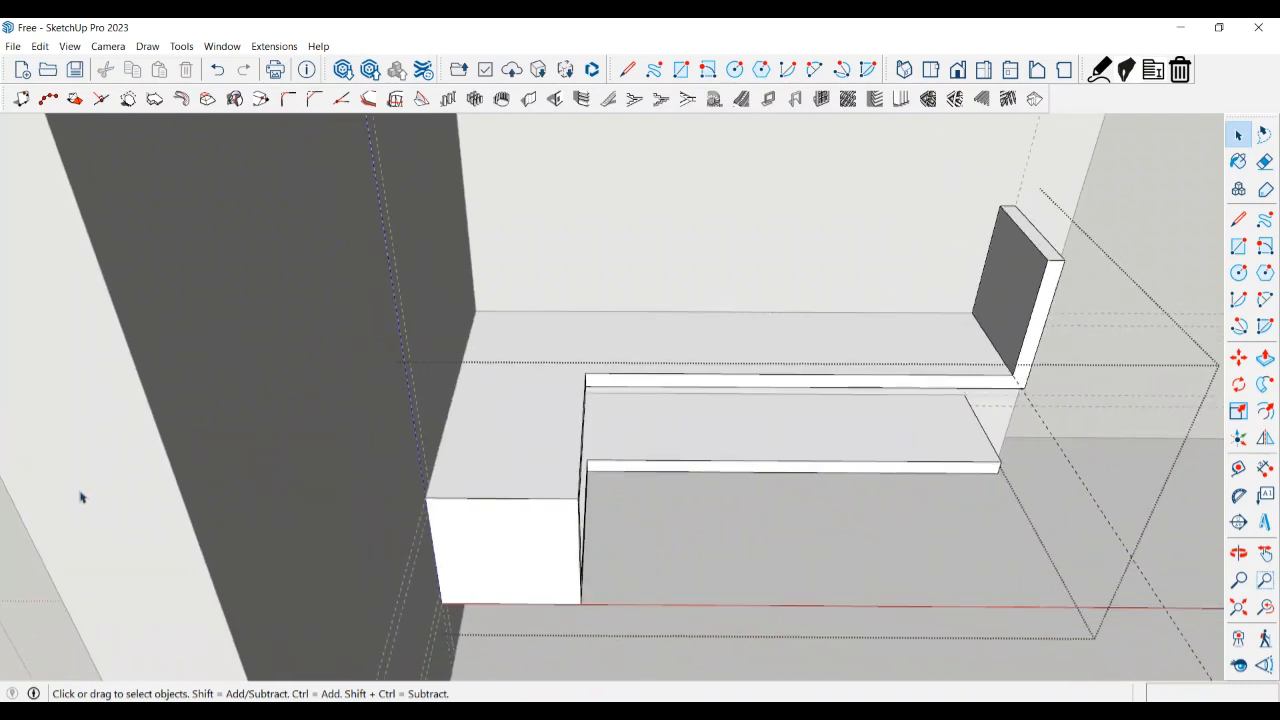
{"action": "middle_click_drag", "start_coordinate": [999, 265], "coordinate": [1071, 243]}
{"action": "key", "text": "t"}
{"action": "left_click", "coordinate": [1022, 196]}
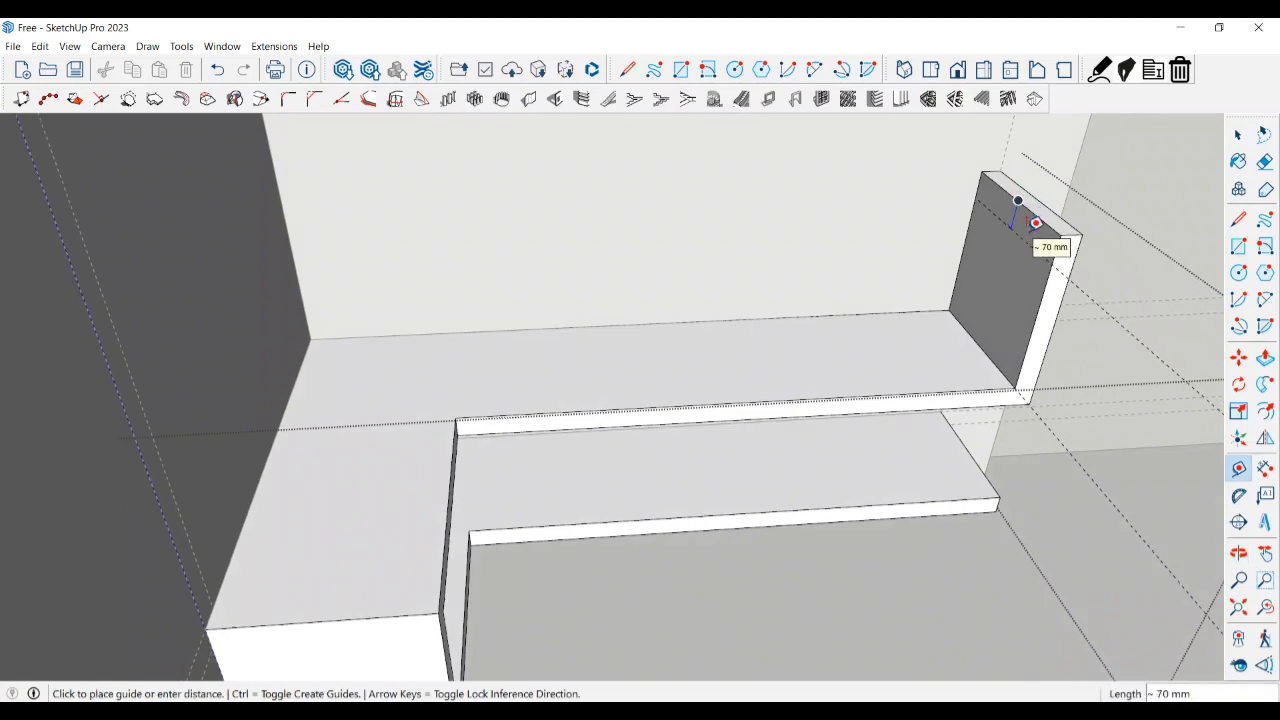
{"action": "key", "text": "space"}
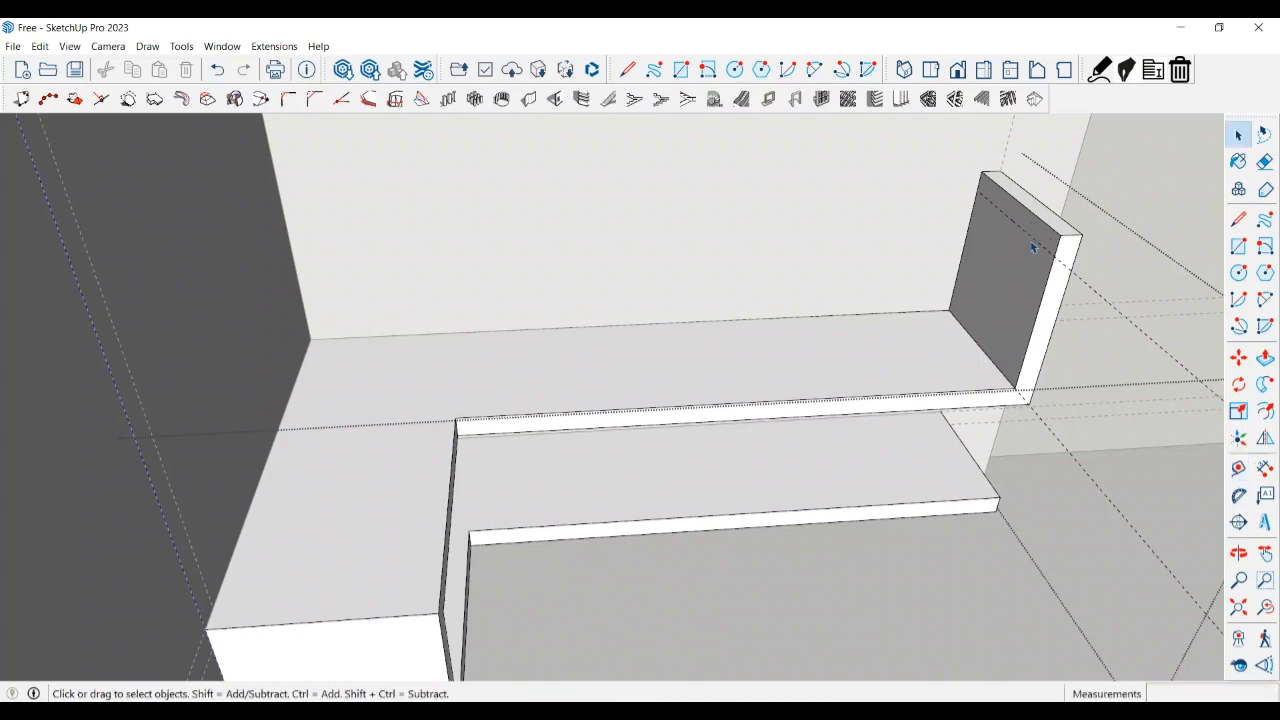
- Draw a line along the guide across the upright panel's inner face to split off its top strip
{"action": "key", "text": "l"}
{"action": "left_click", "coordinate": [1053, 255]}
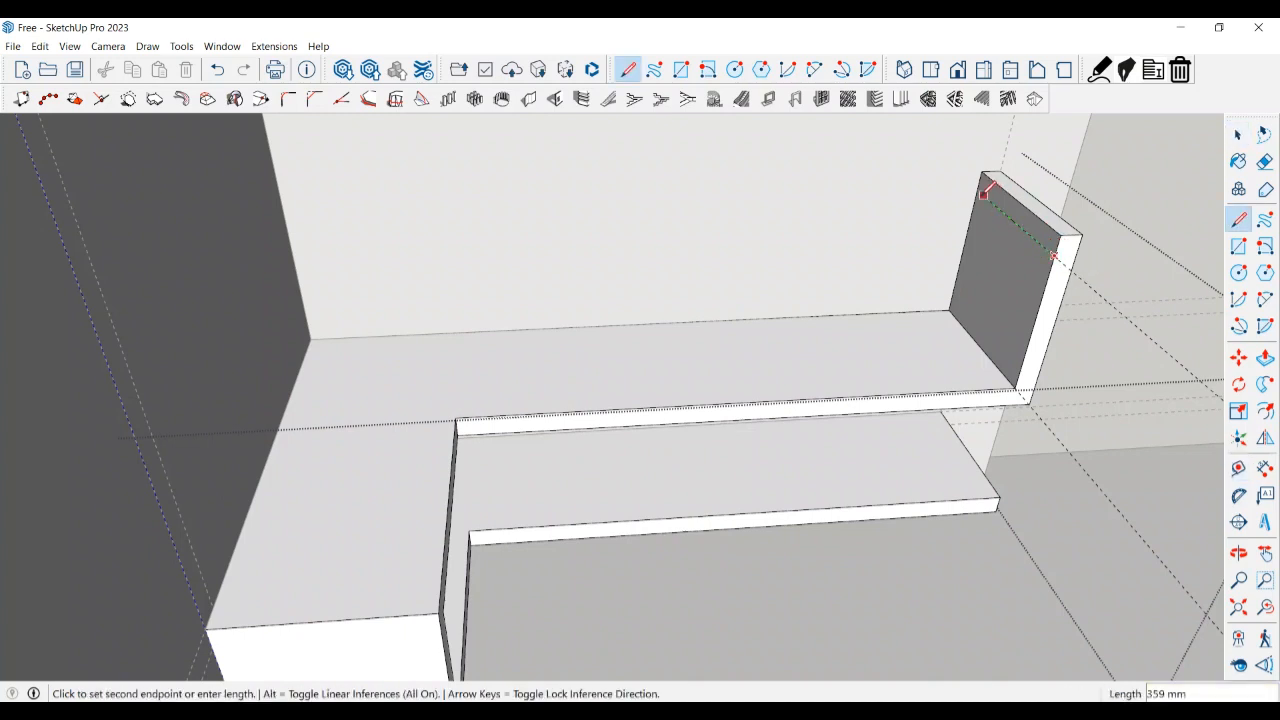
{"action": "left_click", "coordinate": [981, 180]}
{"action": "key", "text": "space"}
- Extrude the upright panel's top strip along the right wall until it reaches the left wall
{"action": "left_click", "coordinate": [1018, 215]}
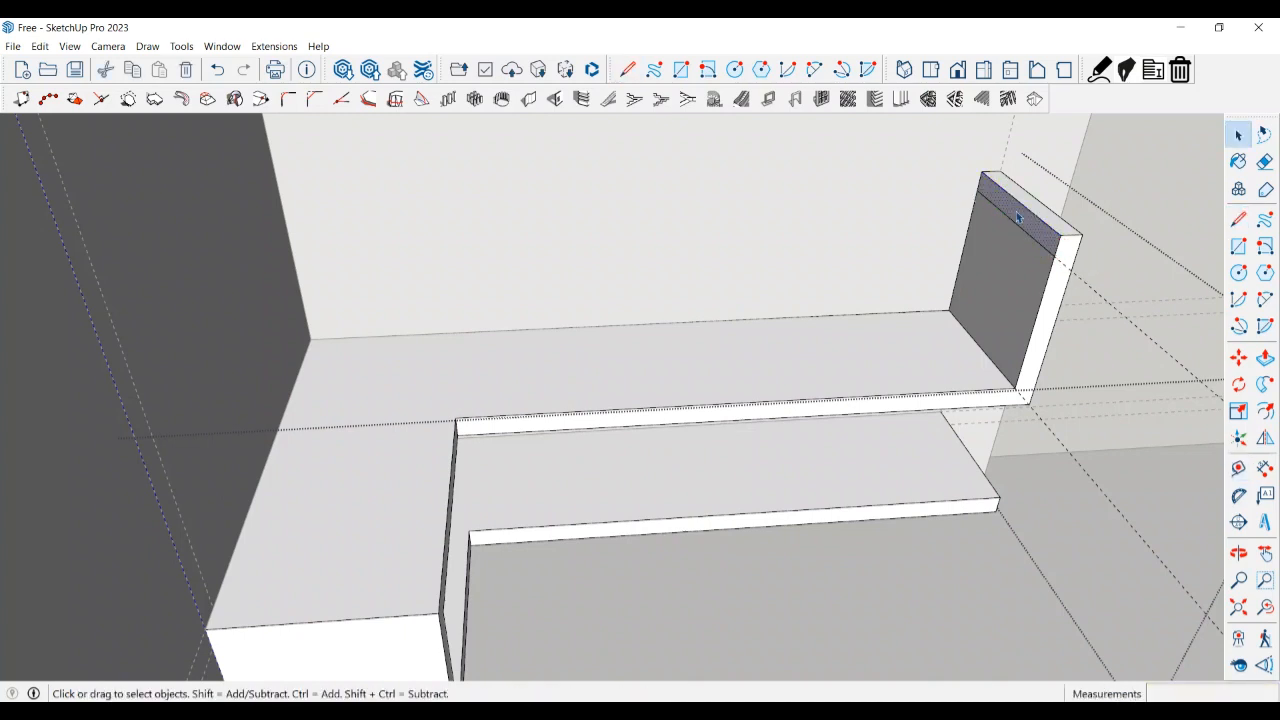
{"action": "key", "text": "p"}
{"action": "left_click", "coordinate": [1008, 200]}
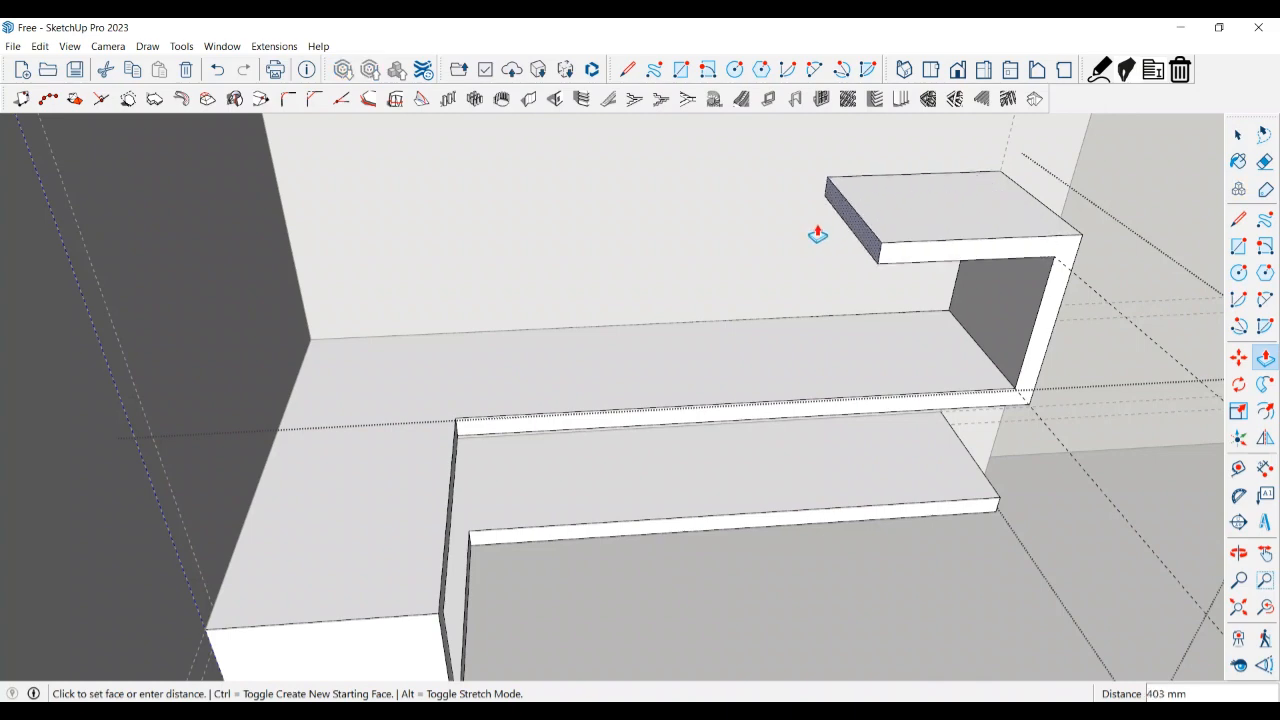
{"action": "scroll", "coordinate": [837, 286], "scroll_direction": "down", "scroll_amount": 3}
{"action": "middle_click_drag", "start_coordinate": [837, 286], "coordinate": [829, 200]}
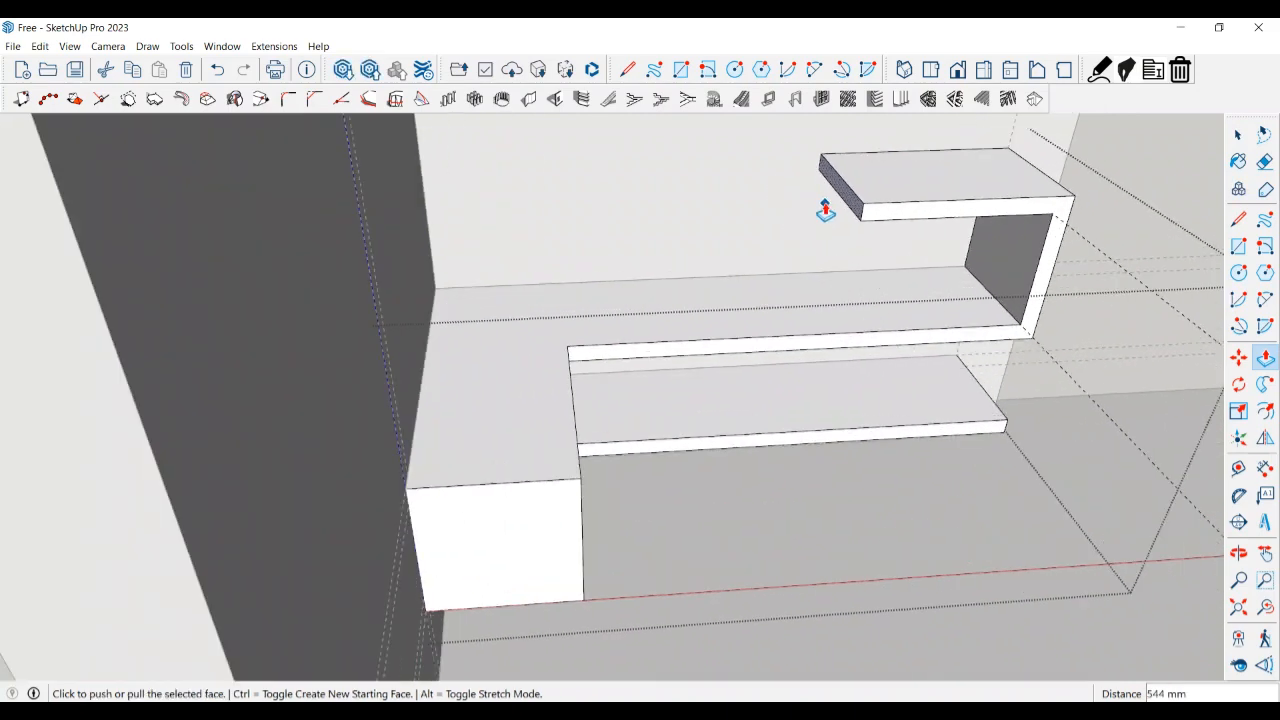
{"action": "left_click", "coordinate": [842, 205]}
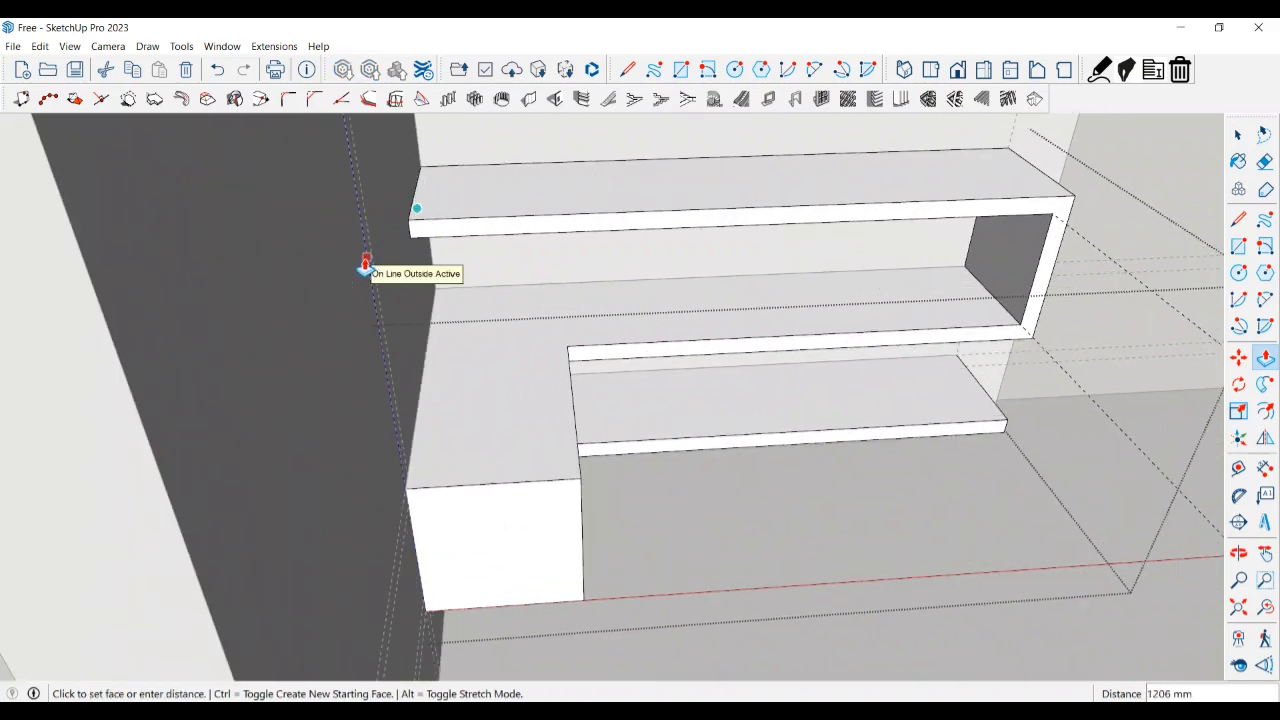
{"action": "left_click", "coordinate": [366, 268]}
{"action": "key", "text": "space"}
- Place a vertical guide from the new top board's left-wall end through the inside corner of the board below
{"action": "scroll", "coordinate": [429, 234], "scroll_direction": "up", "scroll_amount": 3}
{"action": "key", "text": "t"}
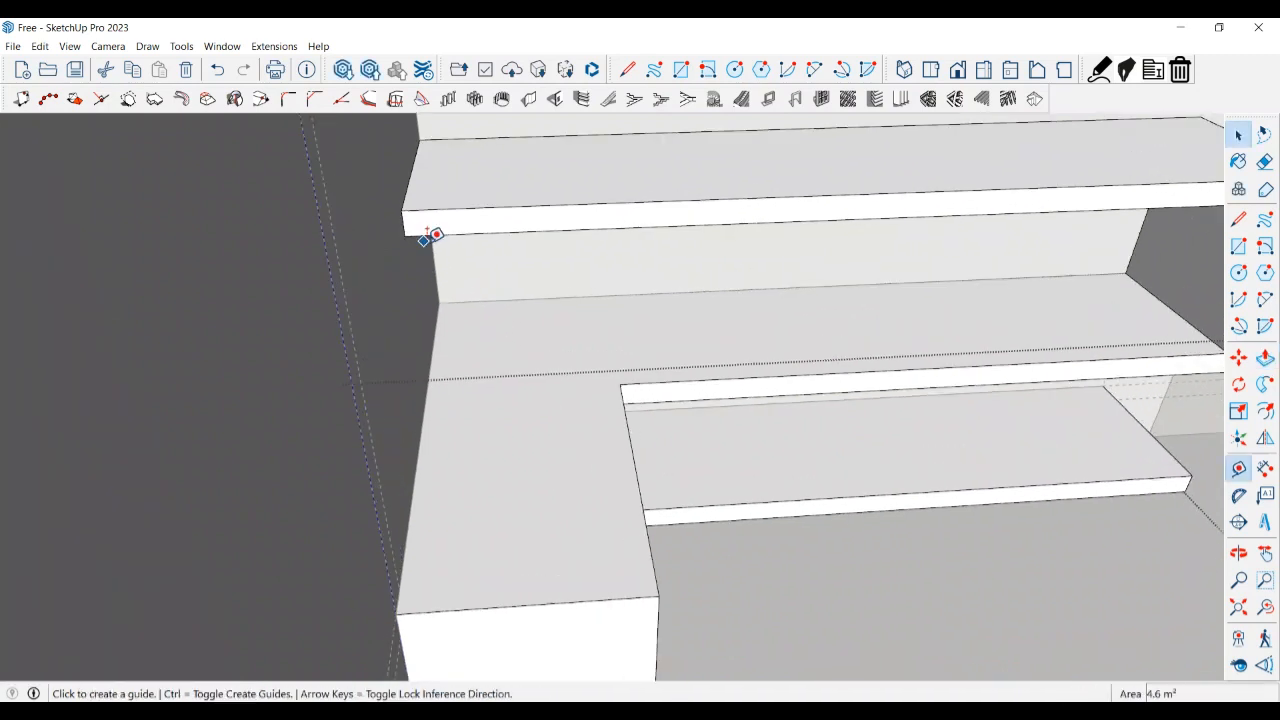
{"action": "scroll", "coordinate": [410, 214], "scroll_direction": "up", "scroll_amount": 2}
{"action": "left_click", "coordinate": [389, 214]}
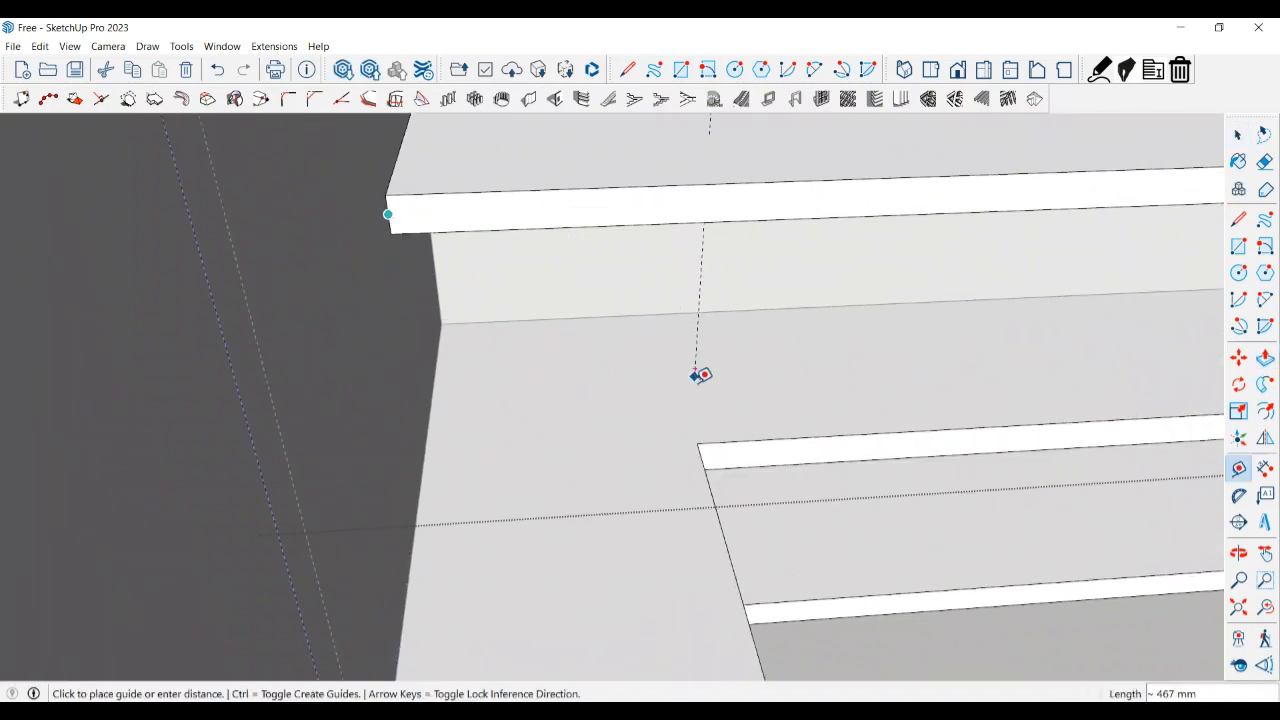
{"action": "left_click", "coordinate": [699, 439]}
{"action": "key", "text": "space"}
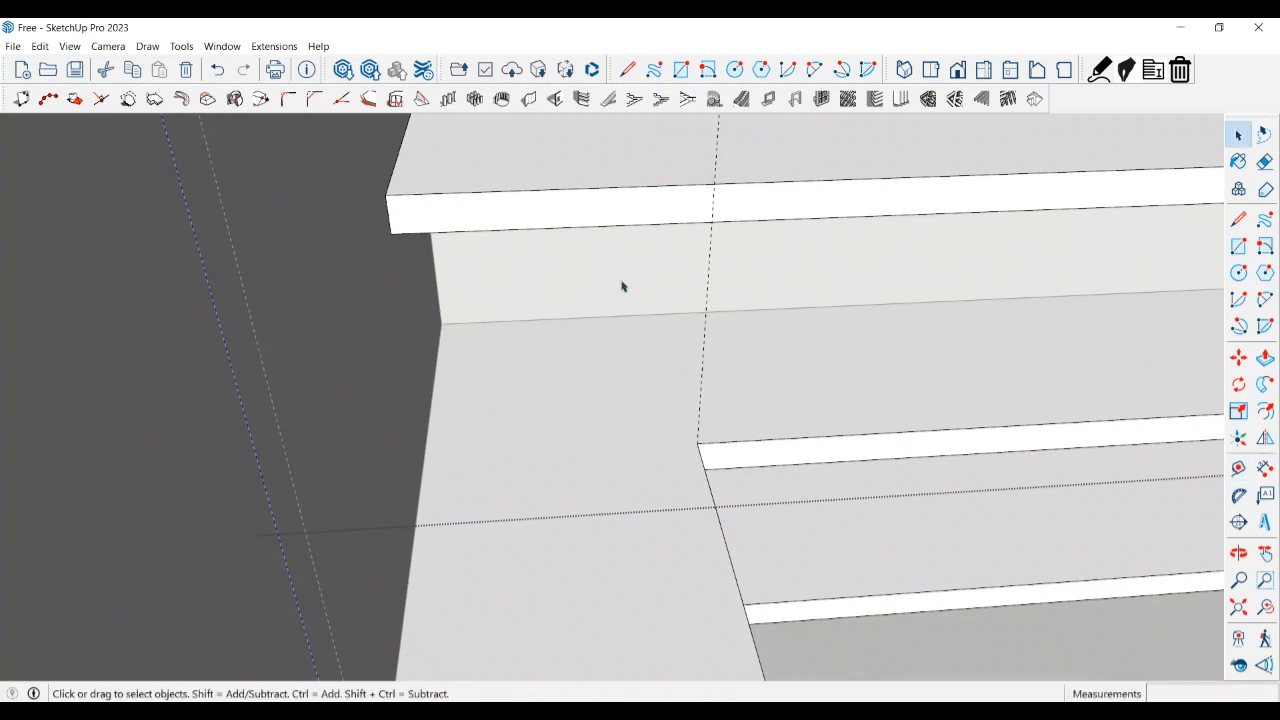
- Draw a vertical line along the guide across the new top board's front face
{"action": "key", "text": "l"}
{"action": "left_click", "coordinate": [711, 219]}
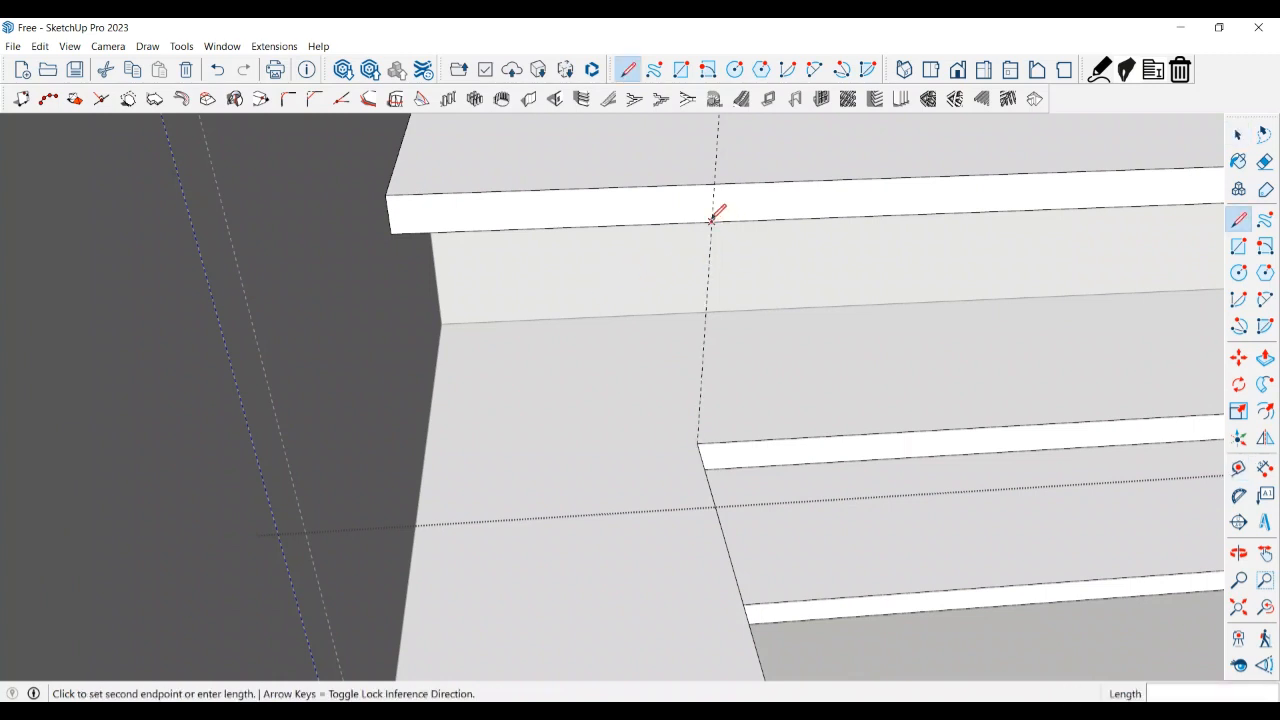
{"action": "left_click", "coordinate": [714, 182]}
{"action": "key", "text": "space"}
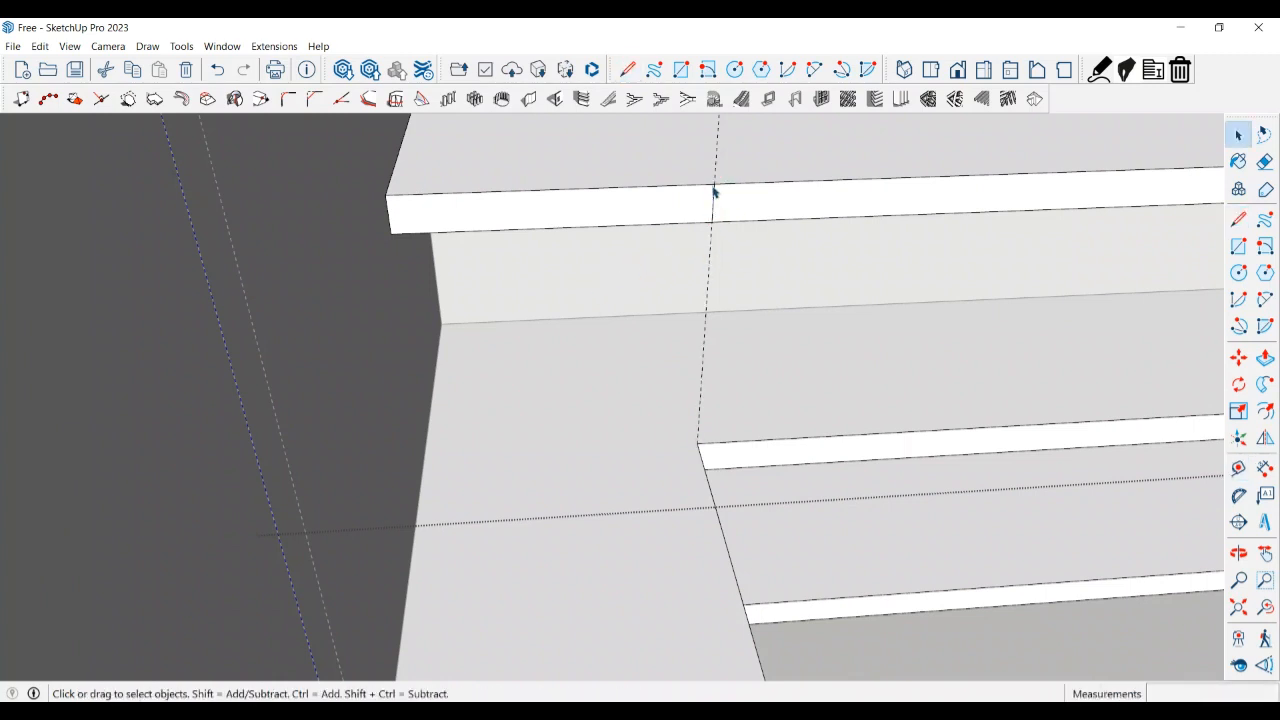
- Extrude the short front section beside the left wall until it is flush with the lower shelf's end
{"action": "scroll", "coordinate": [714, 193], "scroll_direction": "down", "scroll_amount": 2}
{"action": "middle_click_drag", "start_coordinate": [714, 194], "coordinate": [540, 210]}
{"action": "scroll", "coordinate": [622, 250], "scroll_direction": "down", "scroll_amount": 5}
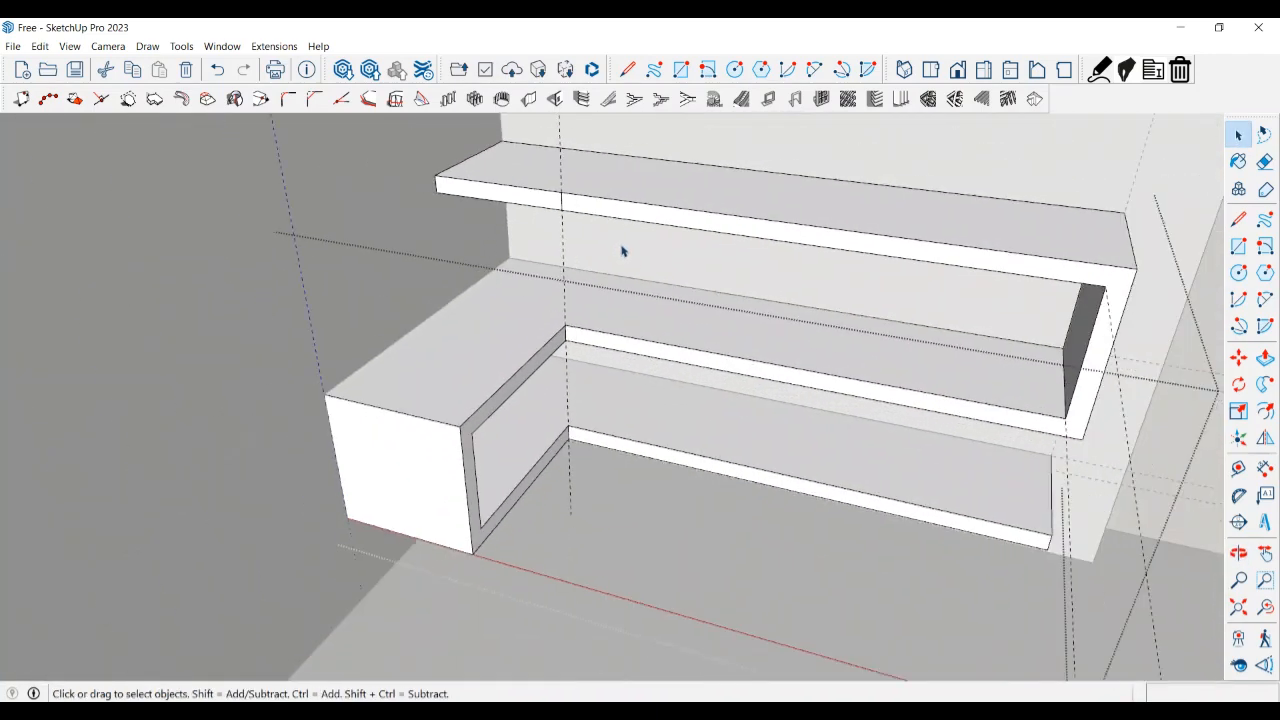
{"action": "key", "text": "p"}
{"action": "key", "text": "space"}
{"action": "left_click", "coordinate": [537, 207]}
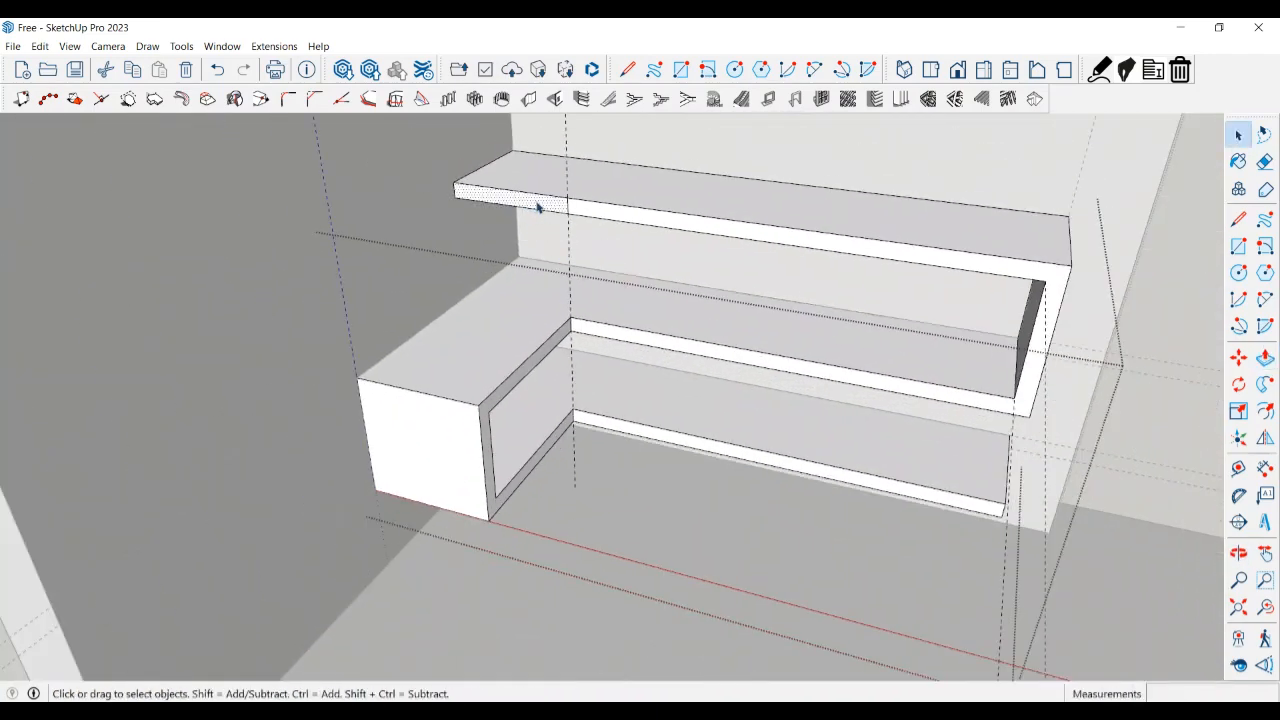
{"action": "key", "text": "p"}
{"action": "left_click", "coordinate": [535, 206]}
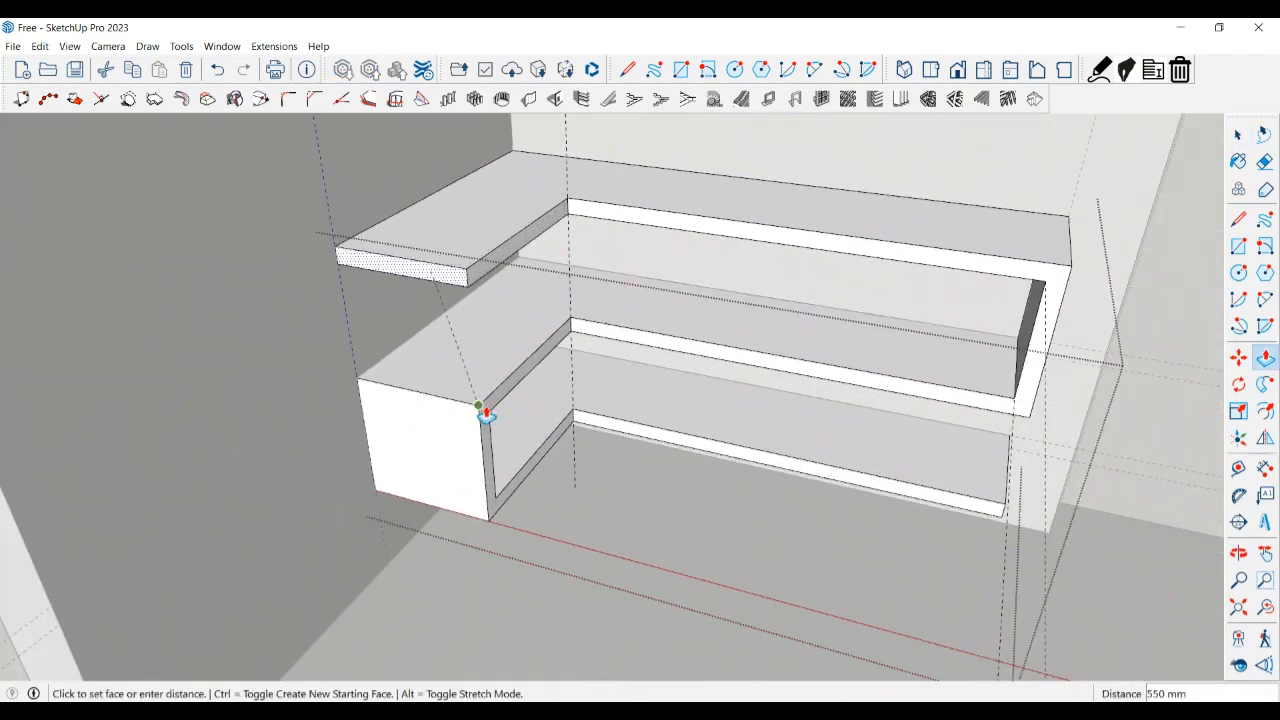
{"action": "left_click", "coordinate": [478, 405]}
{"action": "key", "text": "space"}
- Erase the vertical guide through the shelf's inside corner and the two guides crossing the floor in front of it
{"action": "scroll", "coordinate": [597, 368], "scroll_direction": "down", "scroll_amount": 4}
{"action": "middle_click_drag", "start_coordinate": [600, 369], "coordinate": [492, 350]}
{"action": "key", "text": "e"}
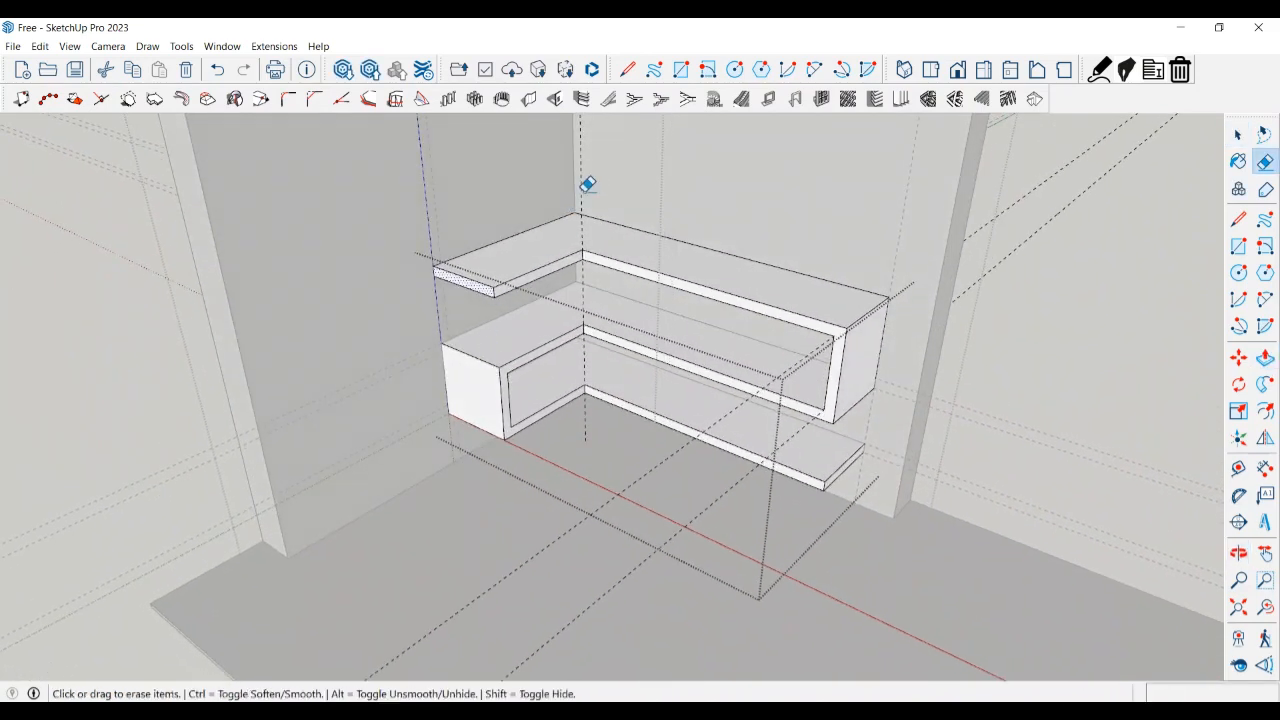
{"action": "scroll", "coordinate": [700, 386], "scroll_direction": "down", "scroll_amount": 2}
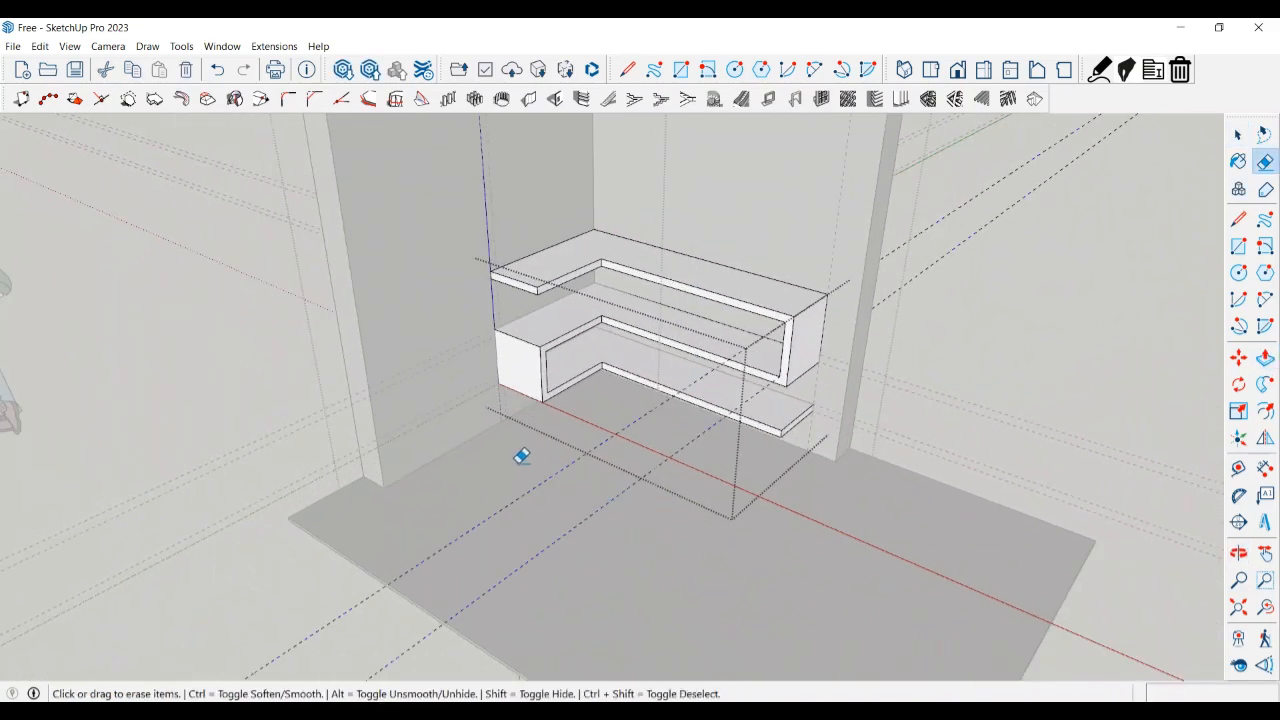
{"action": "key", "text": "space"}
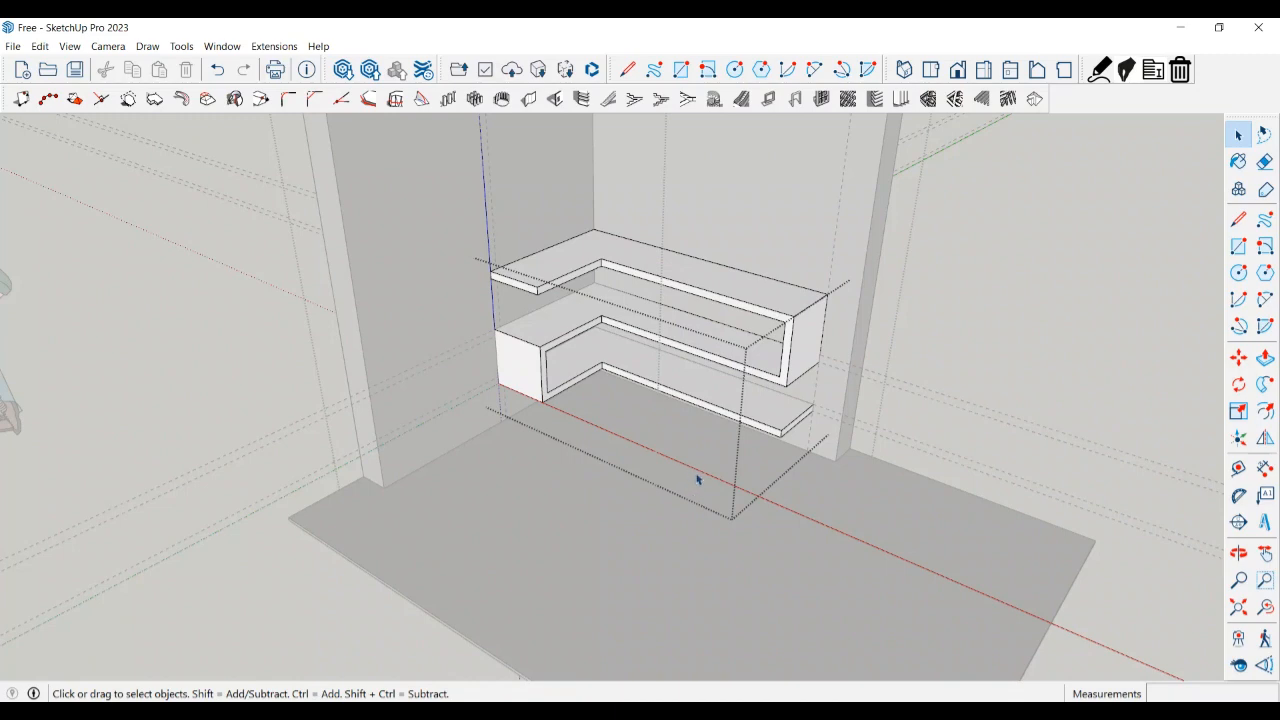
- Close the shelf group and the enclosing walls group to return to the top level of the model
{"action": "left_click", "coordinate": [966, 367]}
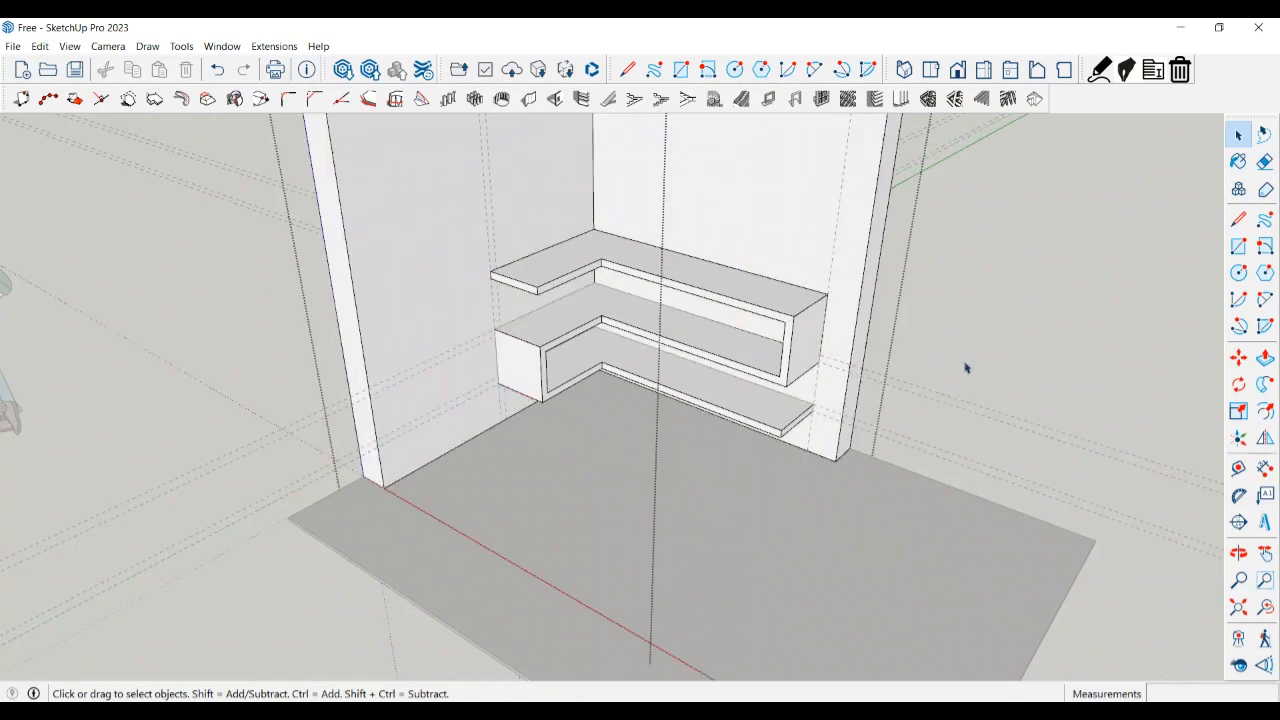
{"action": "mouse_move", "coordinate": [958, 404]}
{"action": "middle_mouse_down"}
{"action": "mouse_move", "coordinate": [988, 403]}
{"action": "mouse_move", "coordinate": [962, 421]}
{"action": "middle_mouse_up"}
{"action": "key", "text": "e"}
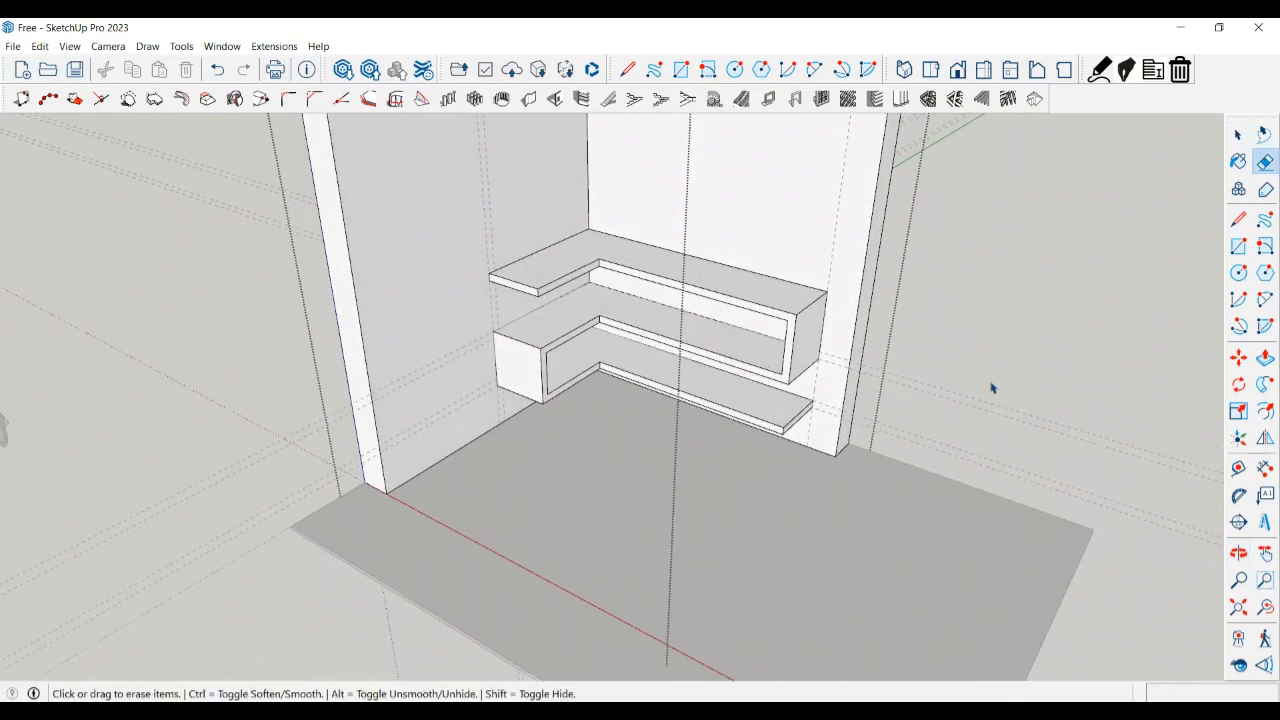
{"action": "key", "text": "space"}
{"action": "left_click", "coordinate": [988, 376]}
{"action": "key", "text": "e"}
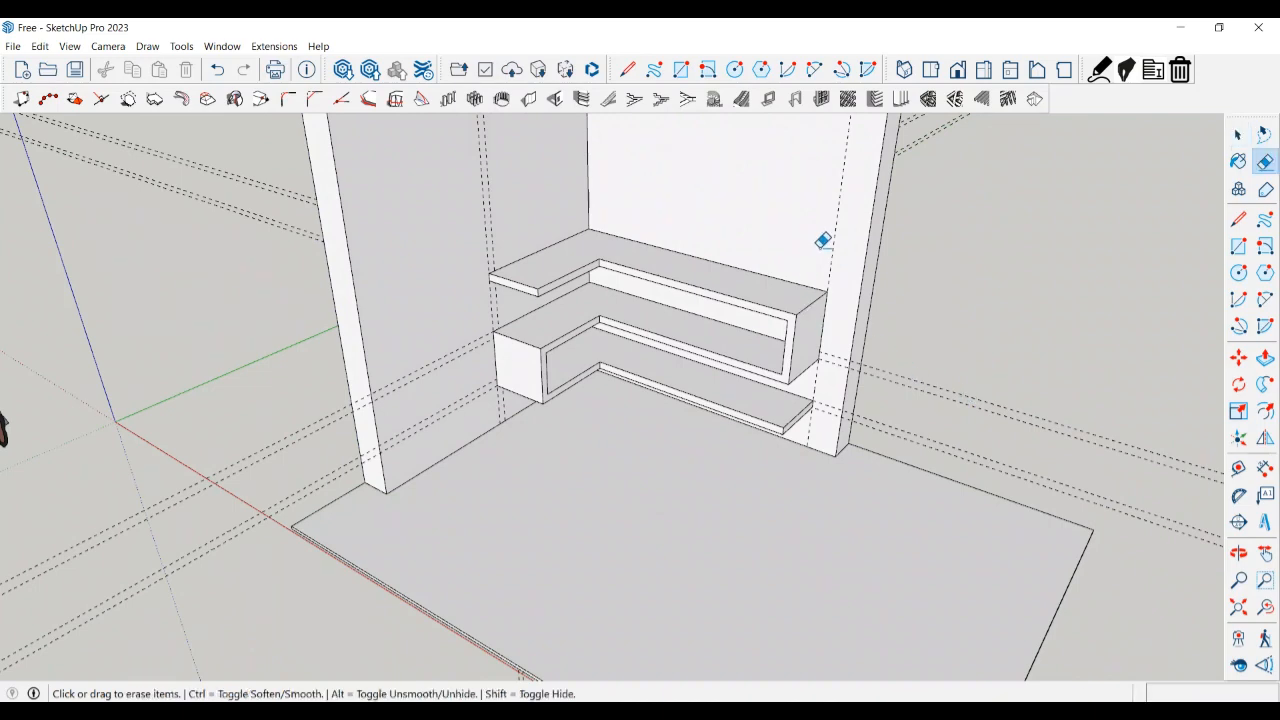
- Erase the horizontal guides across both walls and the extra vertical guide on the left wall, leaving one vertical guide per wall
{"action": "key", "text": "ctrl+z"}
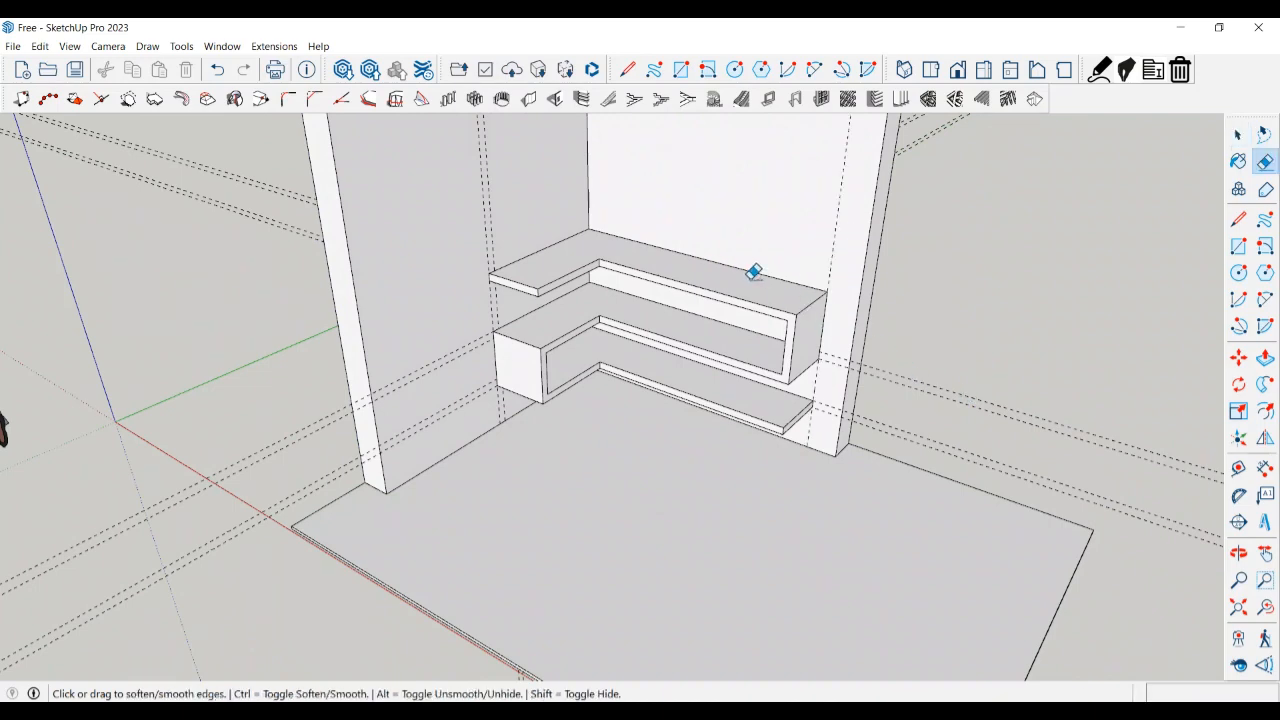
{"action": "scroll", "coordinate": [517, 258], "scroll_direction": "up", "scroll_amount": 5}
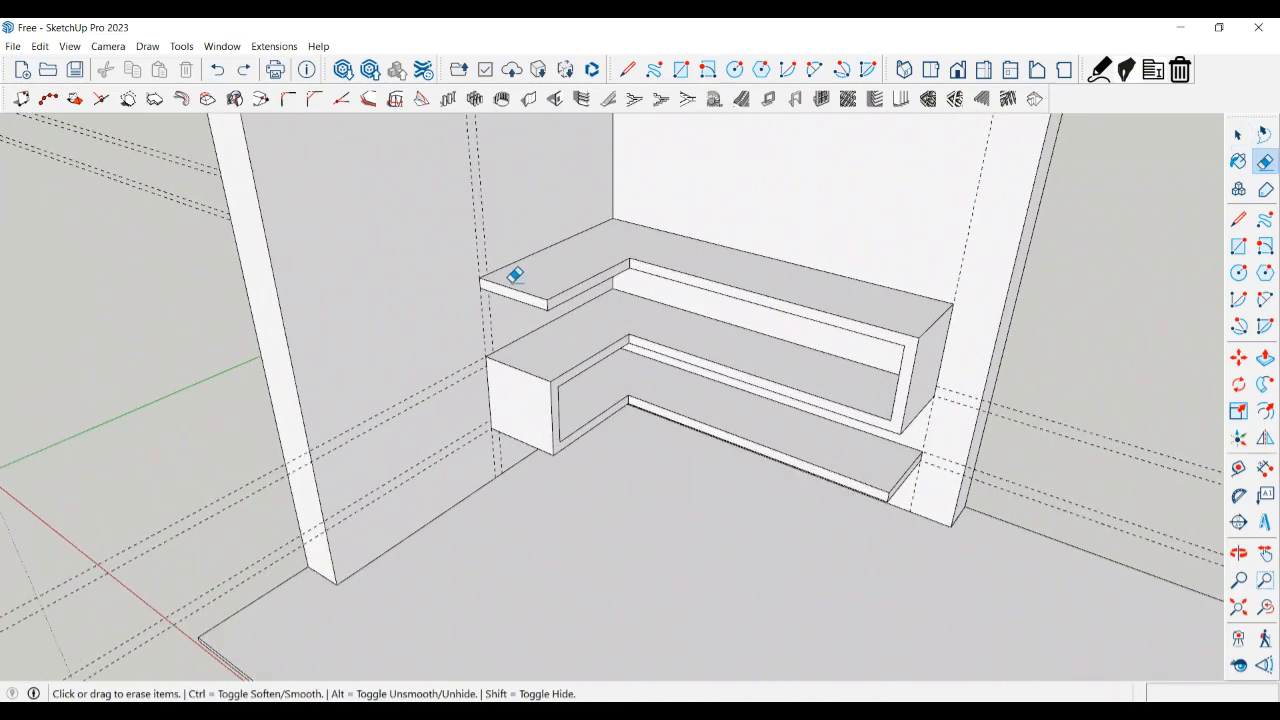
{"action": "scroll", "coordinate": [491, 222], "scroll_direction": "down", "scroll_amount": 3}
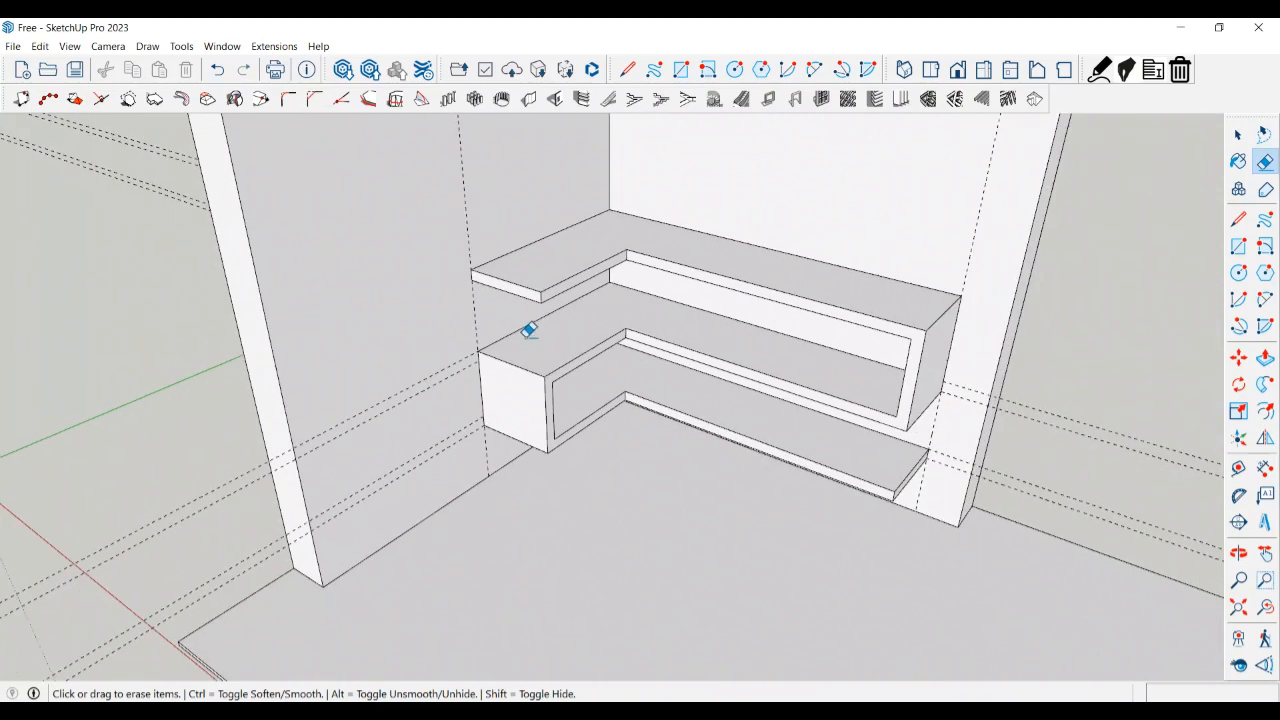
{"action": "left_click_drag", "start_coordinate": [423, 426], "coordinate": [514, 427]}
{"action": "left_click_drag", "start_coordinate": [1125, 549], "coordinate": [1128, 394]}
{"action": "key", "text": "space"}
{"action": "scroll", "coordinate": [1119, 413], "scroll_direction": "down", "scroll_amount": 3}
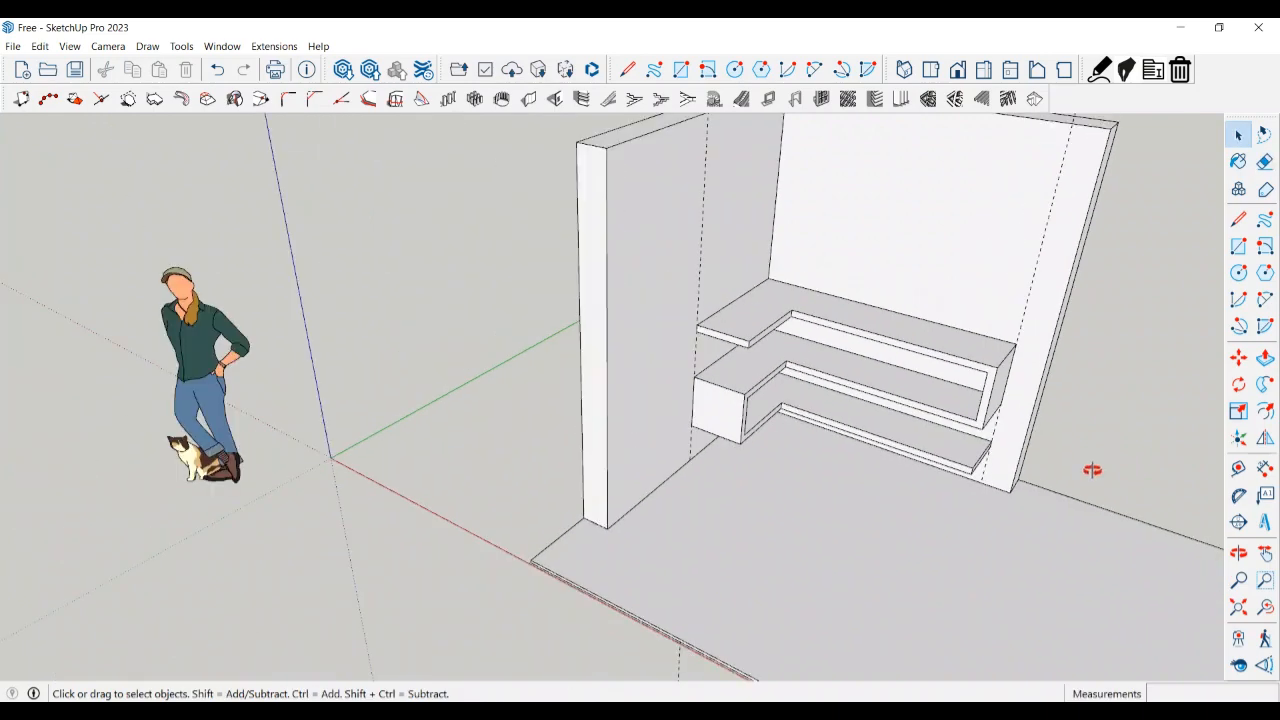
{"action": "mouse_move", "coordinate": [1091, 469]}
{"action": "middle_mouse_down"}
{"action": "mouse_move", "coordinate": [998, 340]}
{"action": "mouse_move", "coordinate": [907, 333]}
{"action": "mouse_move", "coordinate": [979, 437]}
{"action": "middle_mouse_up"}
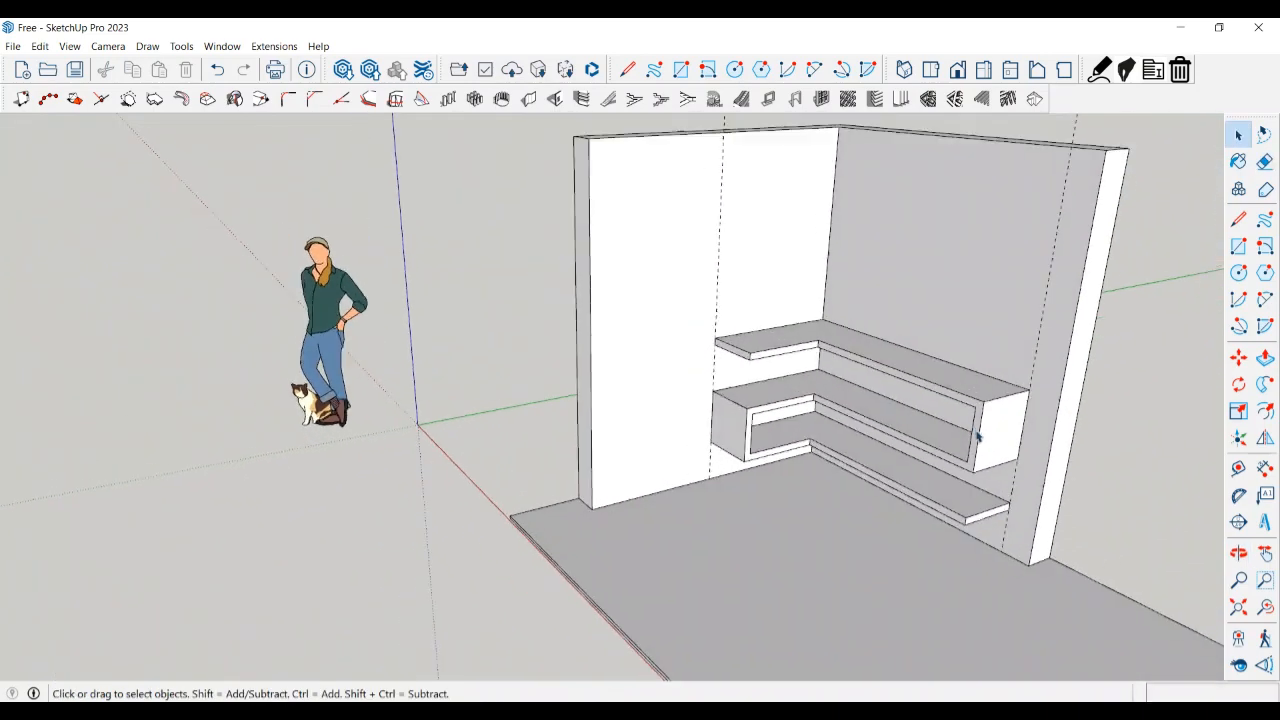
{"action": "scroll", "coordinate": [986, 441], "scroll_direction": "down", "scroll_amount": 1}
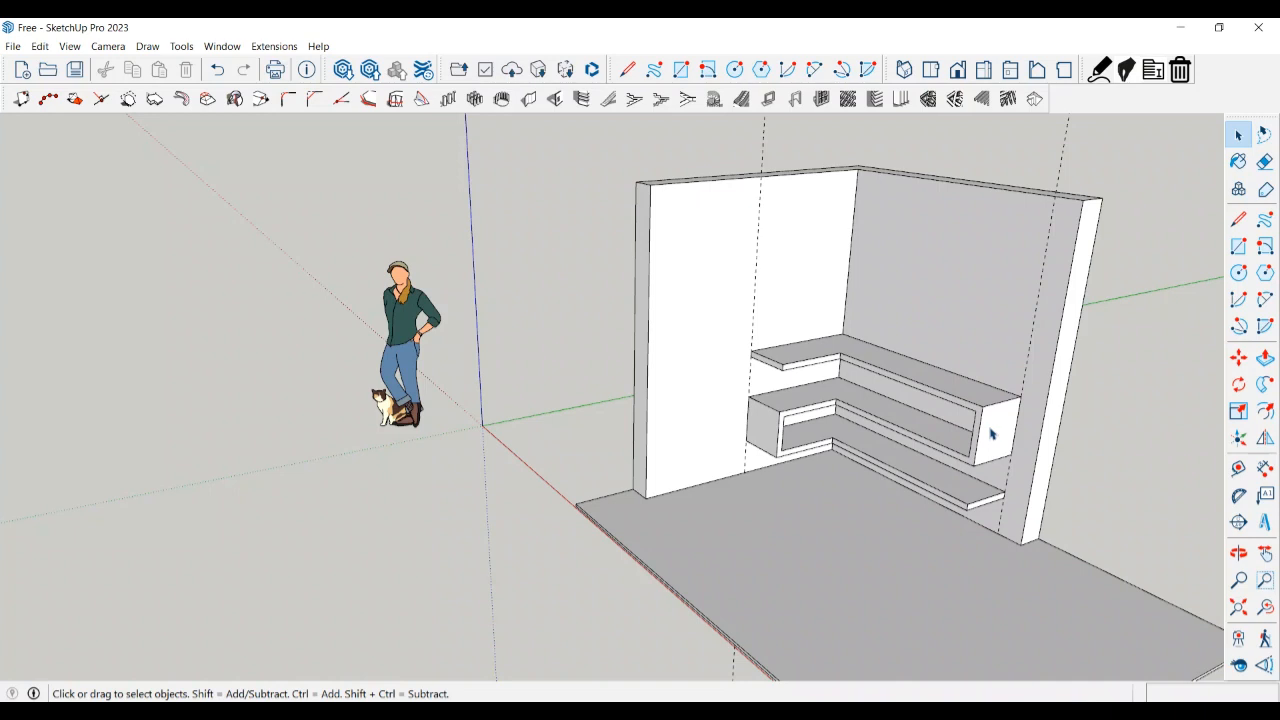
- Open the walls group for editing and select the corner shelf group inside it
{"action": "left_click", "coordinate": [995, 433]}
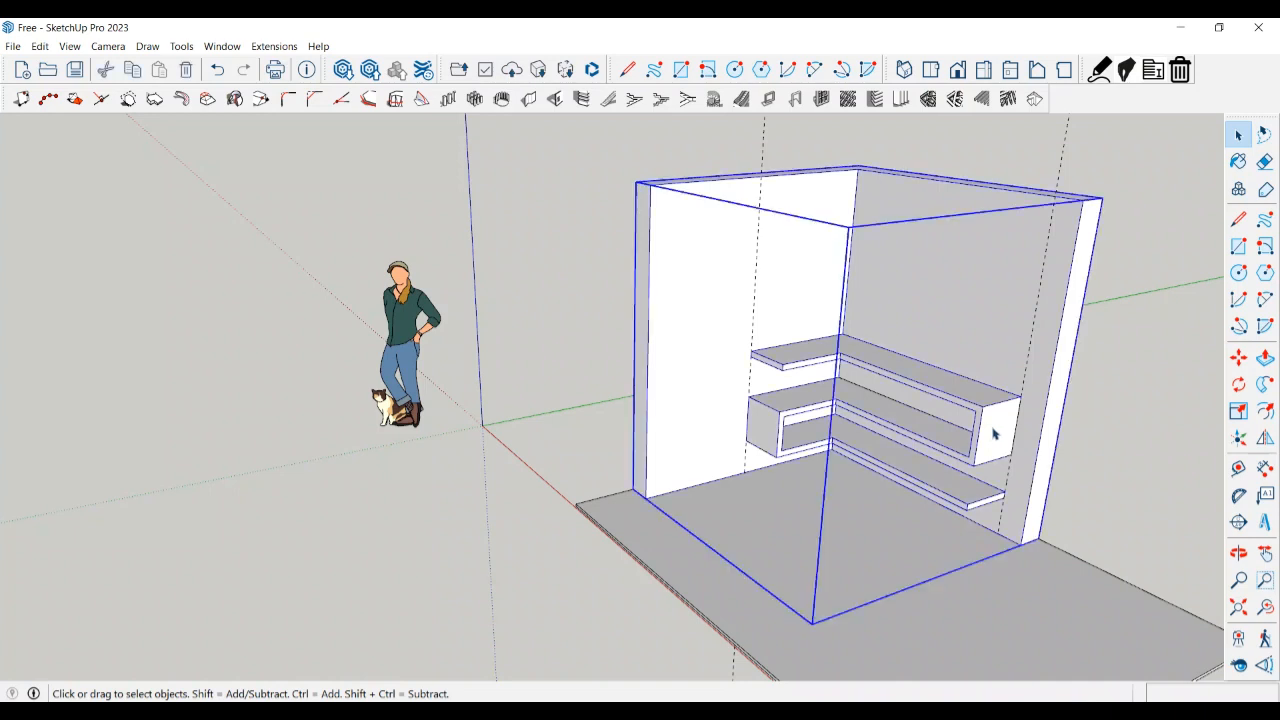
{"action": "double_click", "coordinate": [995, 433]}
{"action": "left_click", "coordinate": [995, 433]}
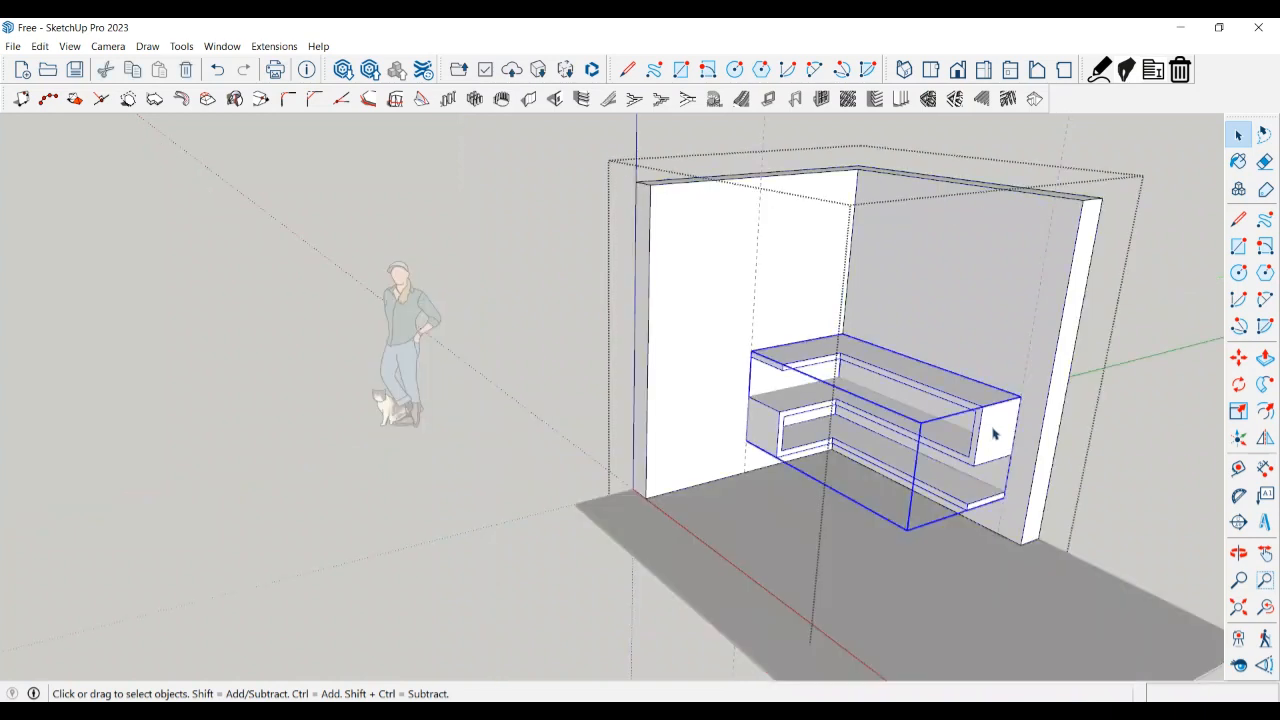
- Copy the shelf group 800 mm straight up and raise the copy a further 400 mm
{"action": "key", "text": "m"}
{"action": "key", "text": "ctrl"}
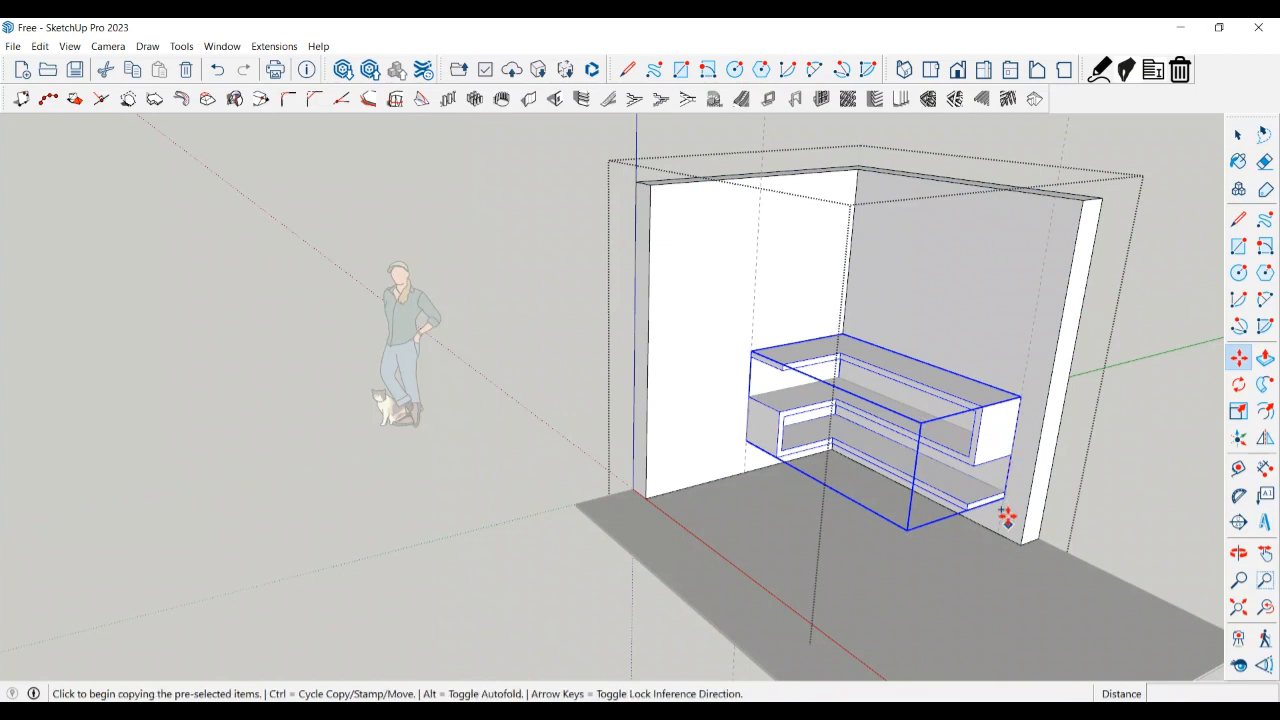
{"action": "scroll", "coordinate": [1006, 515], "scroll_direction": "up", "scroll_amount": 3}
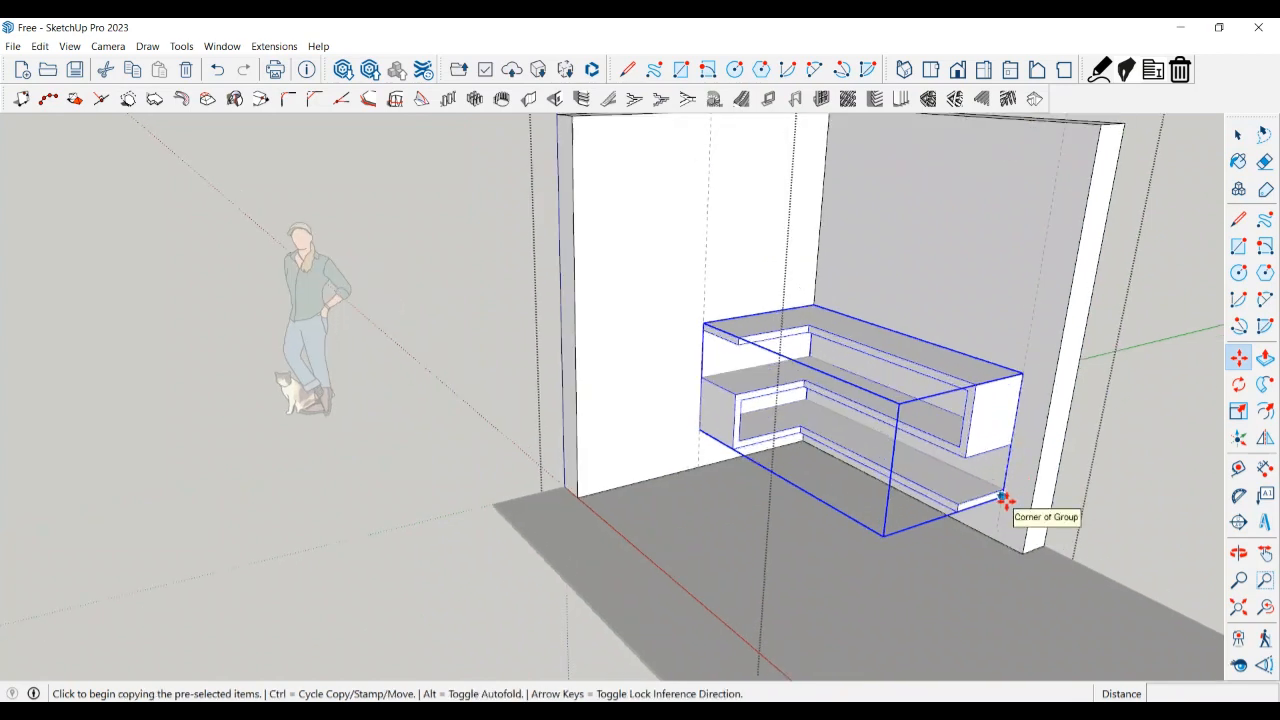
{"action": "left_click", "coordinate": [1003, 496]}
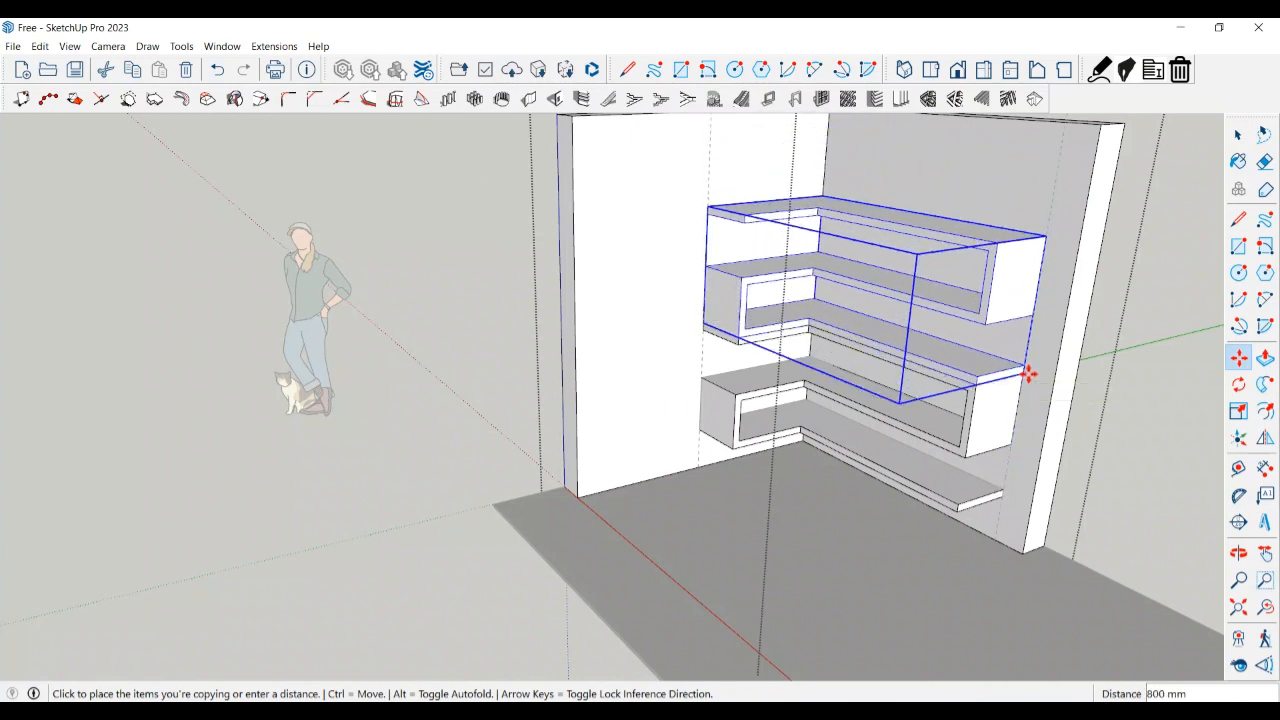
{"action": "left_click", "coordinate": [1024, 377]}
{"action": "left_click", "coordinate": [1024, 377]}
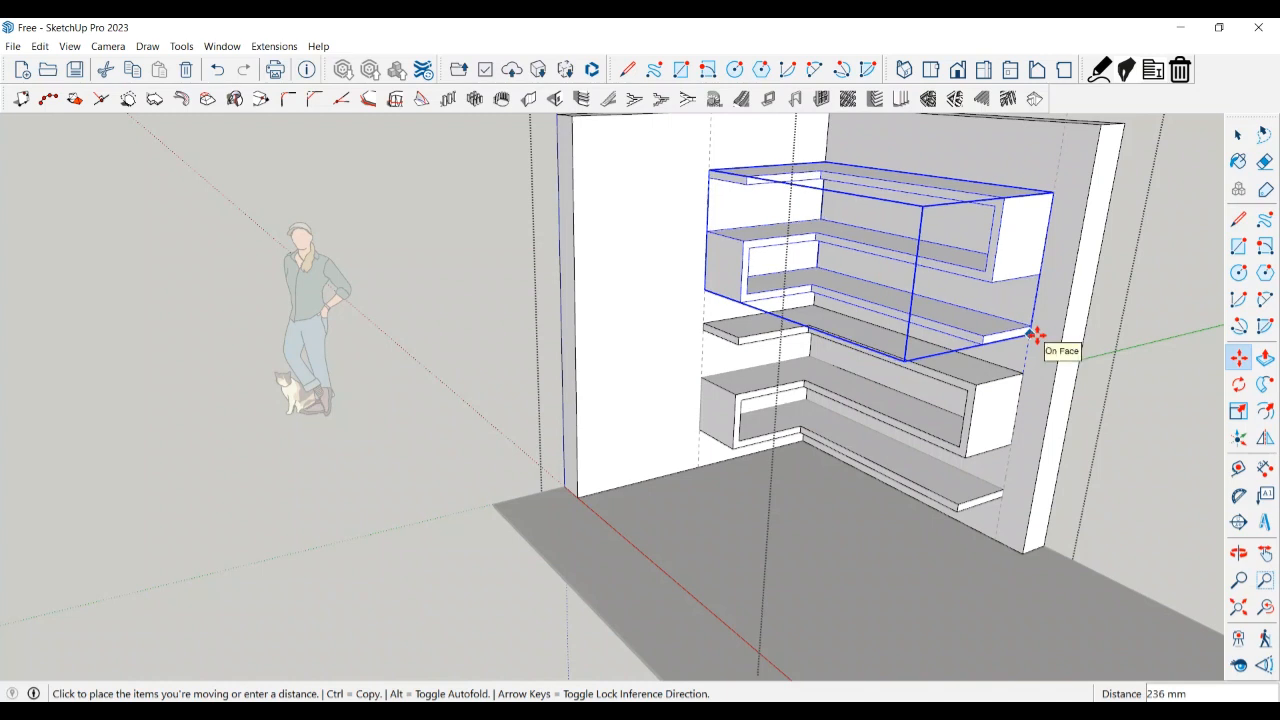
{"action": "type", "text": "400"}
{"action": "key", "text": "Return"}
{"action": "key", "text": "space"}
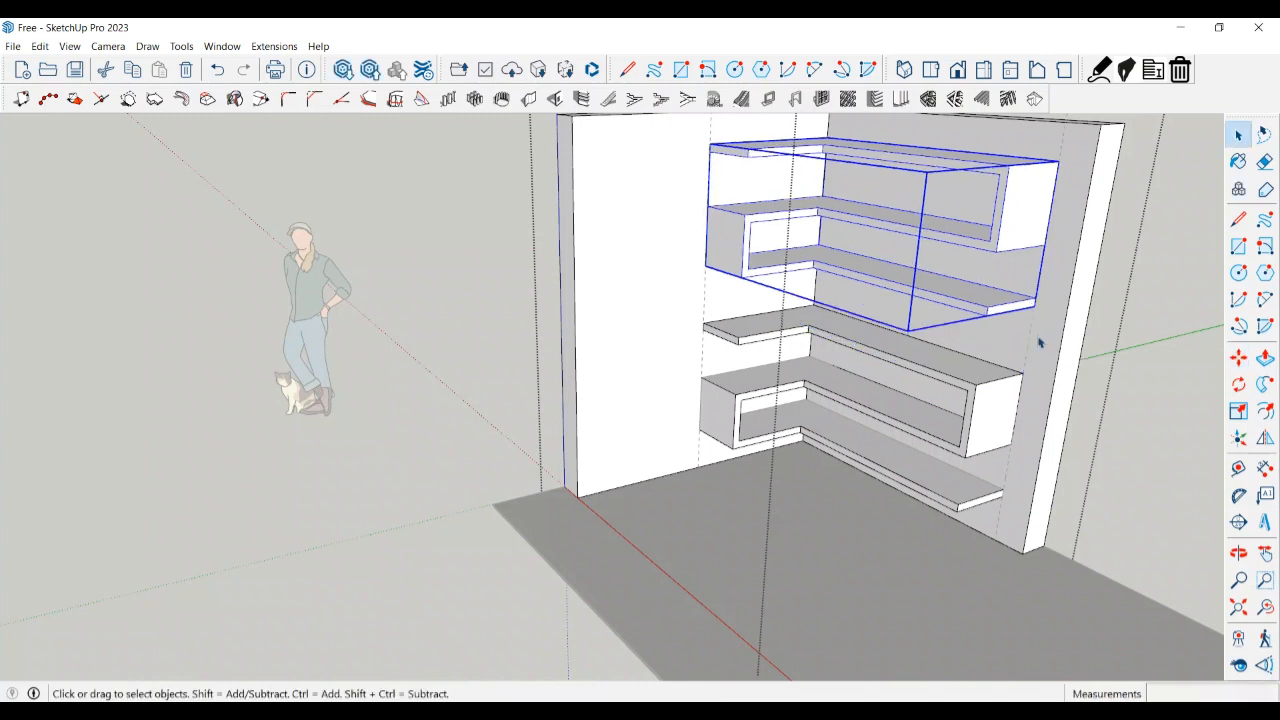
- Undo the copy of the shelf group and its upward move
{"action": "scroll", "coordinate": [1047, 376], "scroll_direction": "down", "scroll_amount": 1}
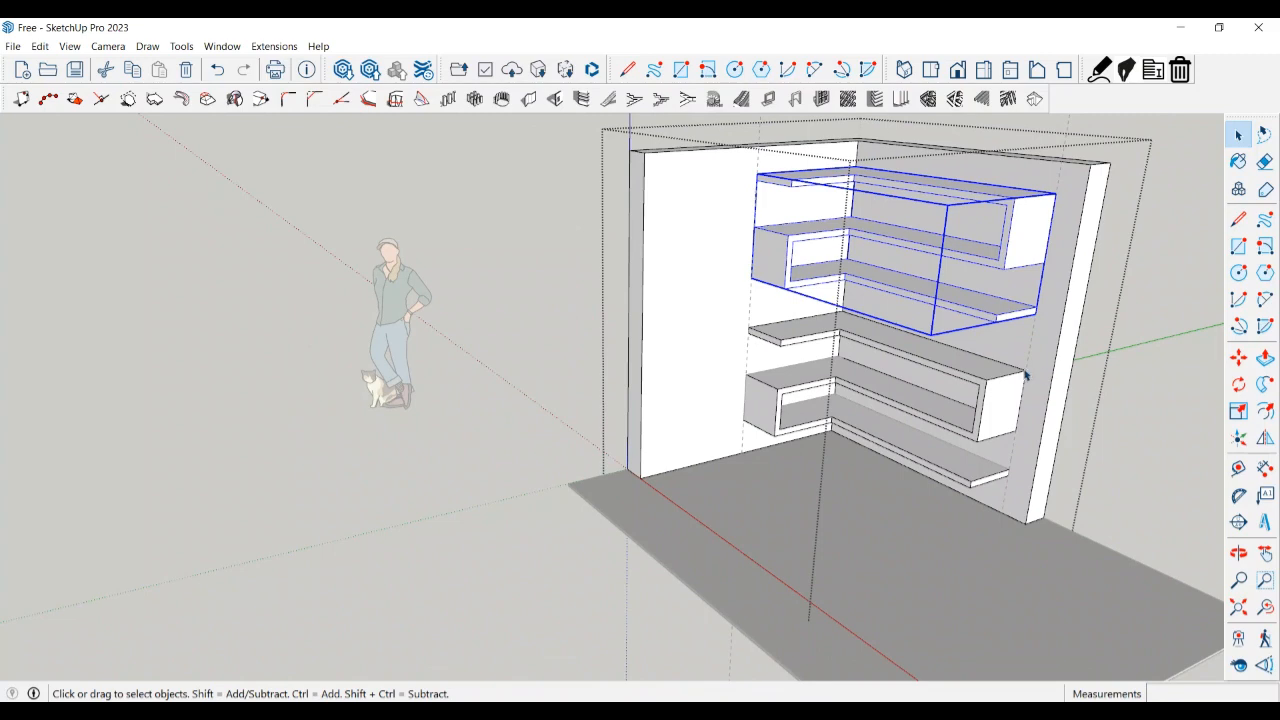
{"action": "middle_click_drag", "start_coordinate": [782, 346], "coordinate": [838, 332]}
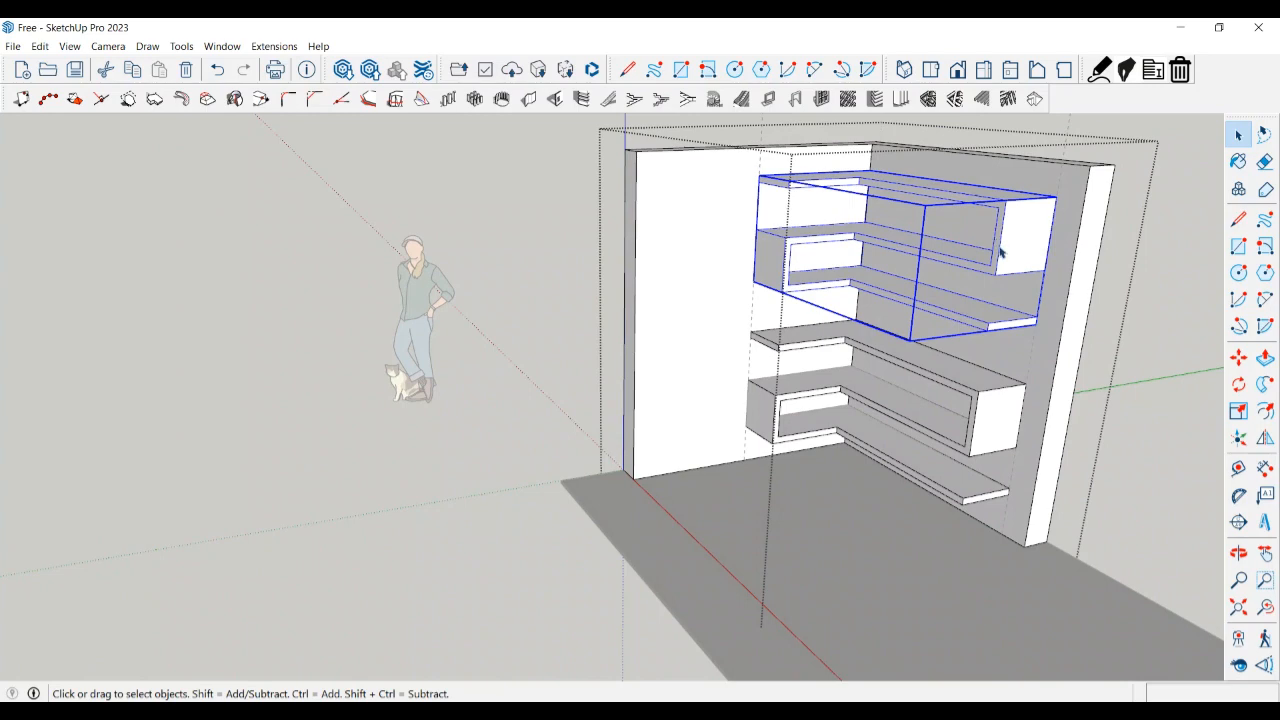
{"action": "key", "text": "ctrl+z"}
{"action": "key", "text": "ctrl+z"}
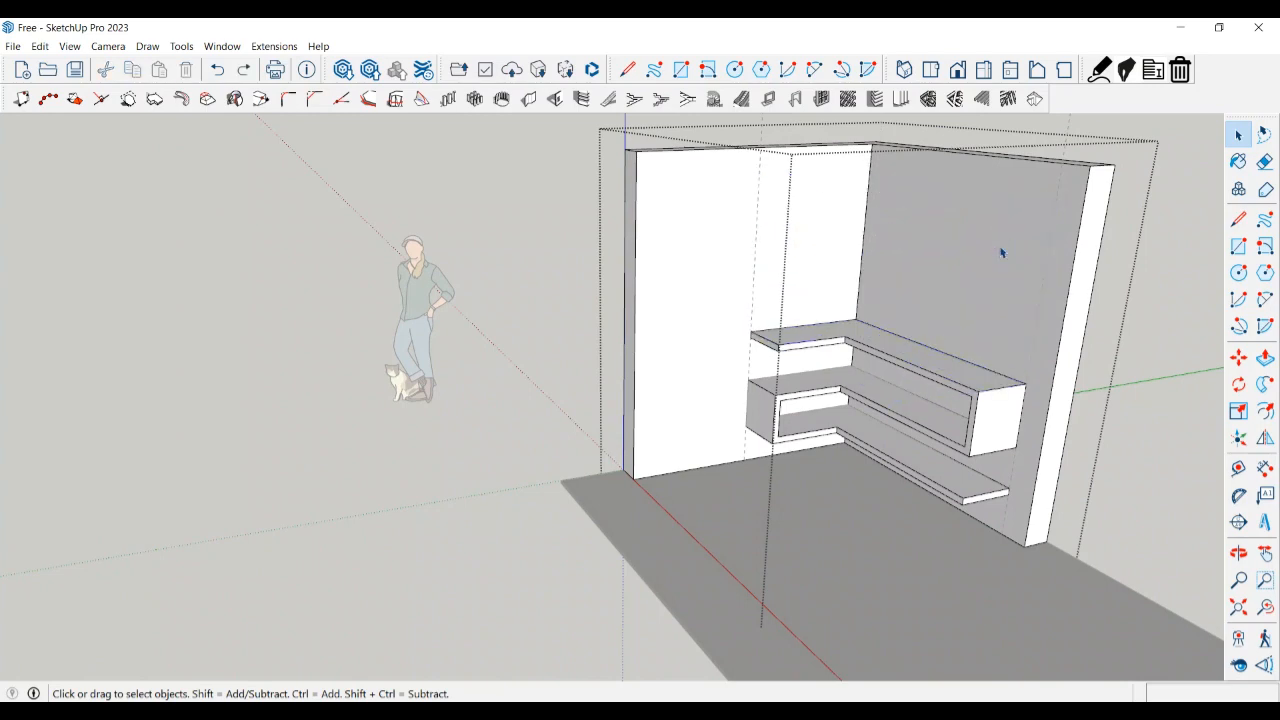
- Place a horizontal guide on the right wall 400 mm above the top board's back edge
{"action": "middle_click_drag", "start_coordinate": [937, 351], "coordinate": [1166, 363]}
{"action": "scroll", "coordinate": [1100, 360], "scroll_direction": "down", "scroll_amount": 2}
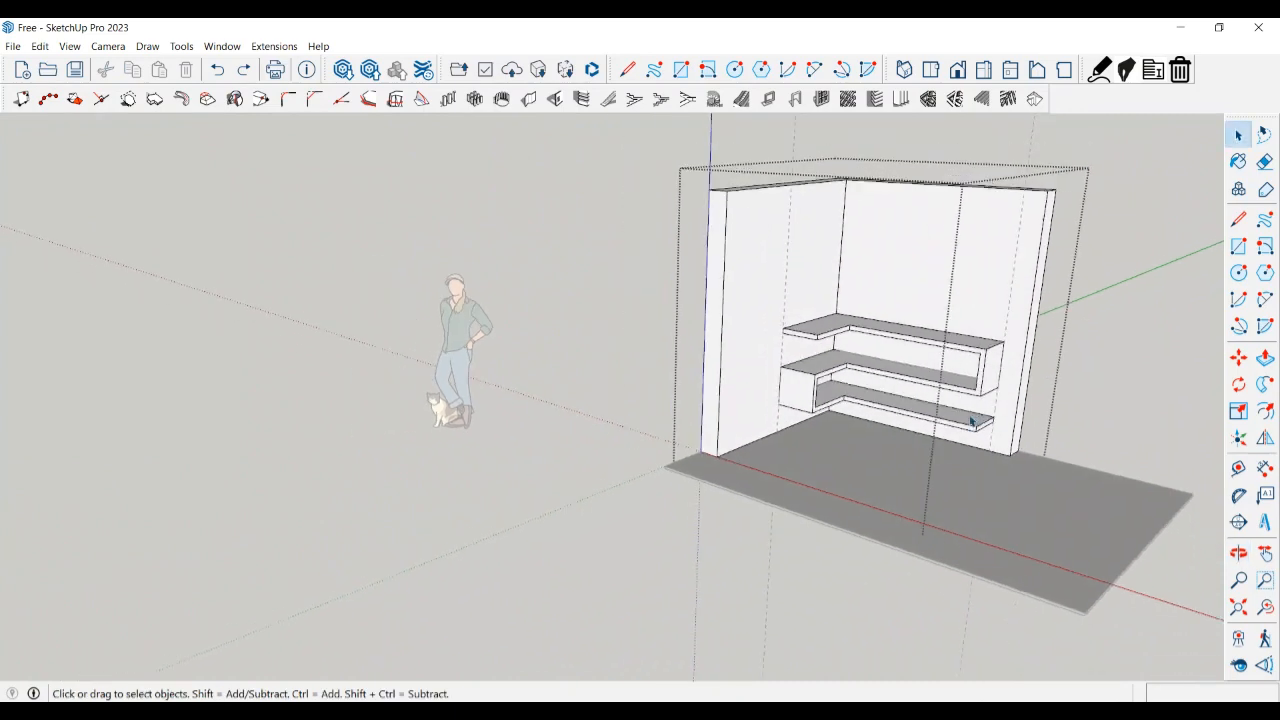
{"action": "scroll", "coordinate": [1000, 360], "scroll_direction": "up", "scroll_amount": 2}
{"action": "left_click", "coordinate": [990, 362]}
{"action": "middle_click_drag", "start_coordinate": [990, 362], "coordinate": [928, 386]}
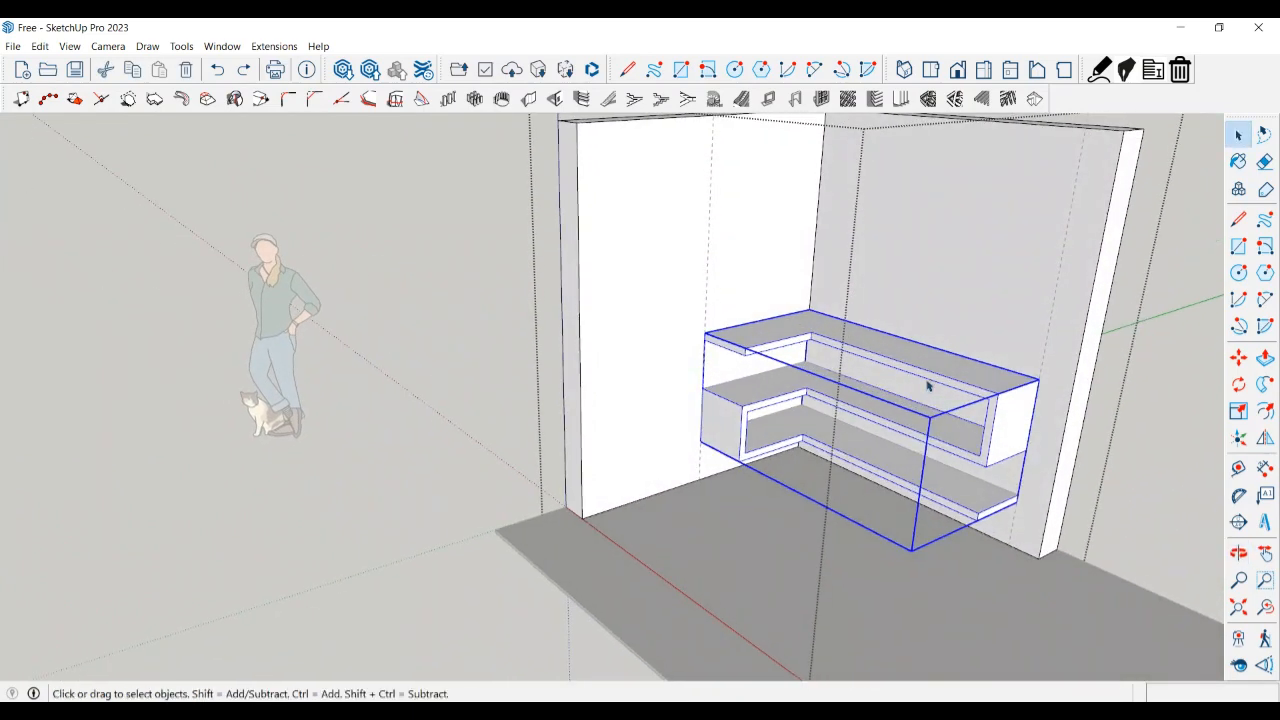
{"action": "key", "text": "t"}
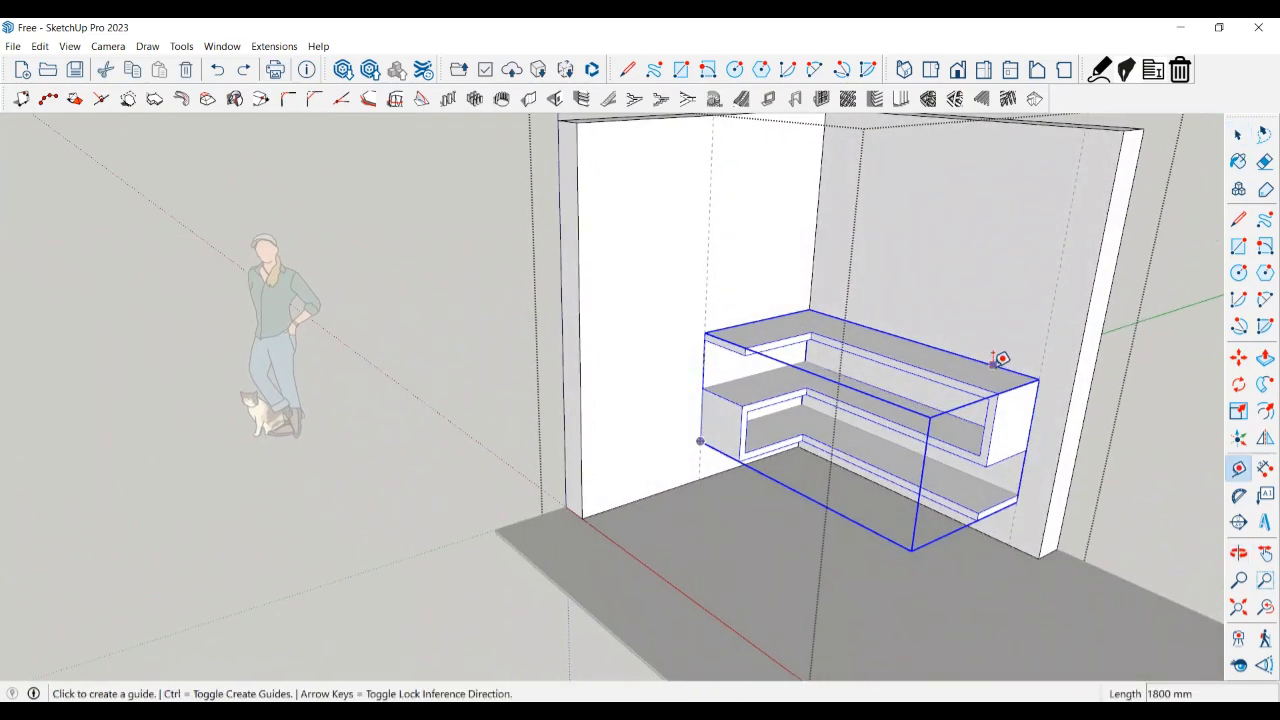
{"action": "left_click", "coordinate": [993, 365]}
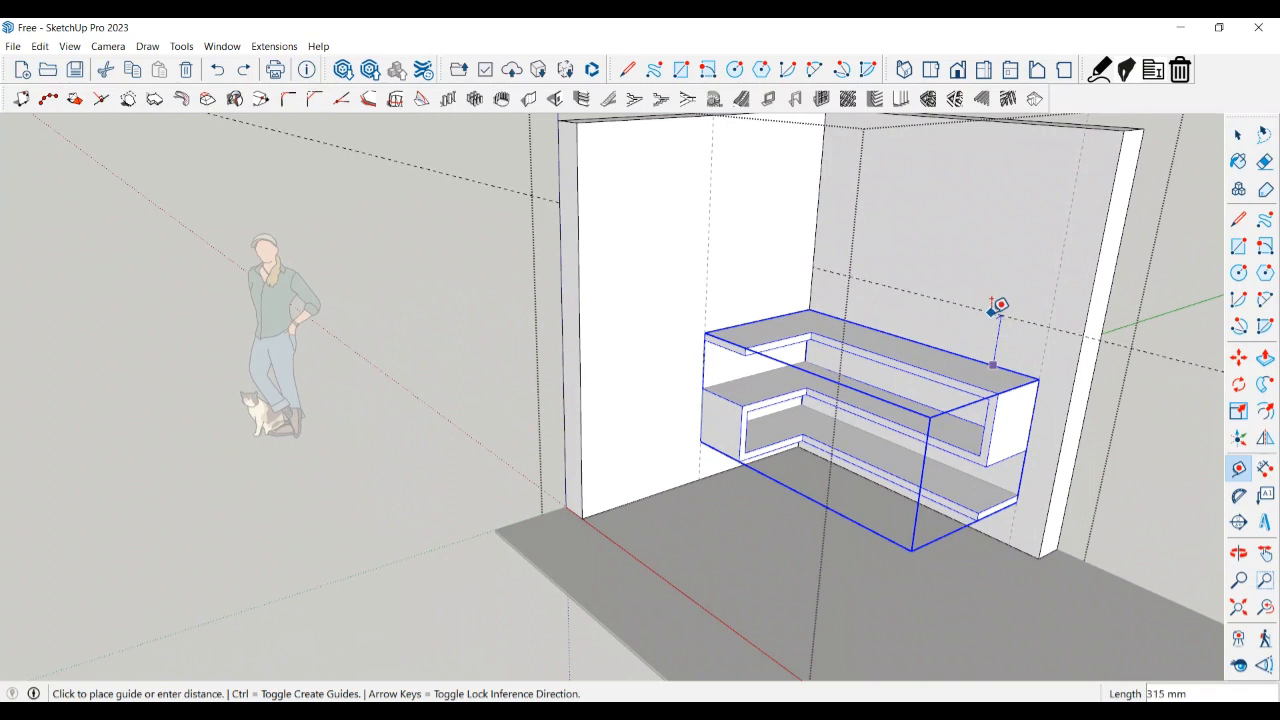
{"action": "key", "text": "Return"}
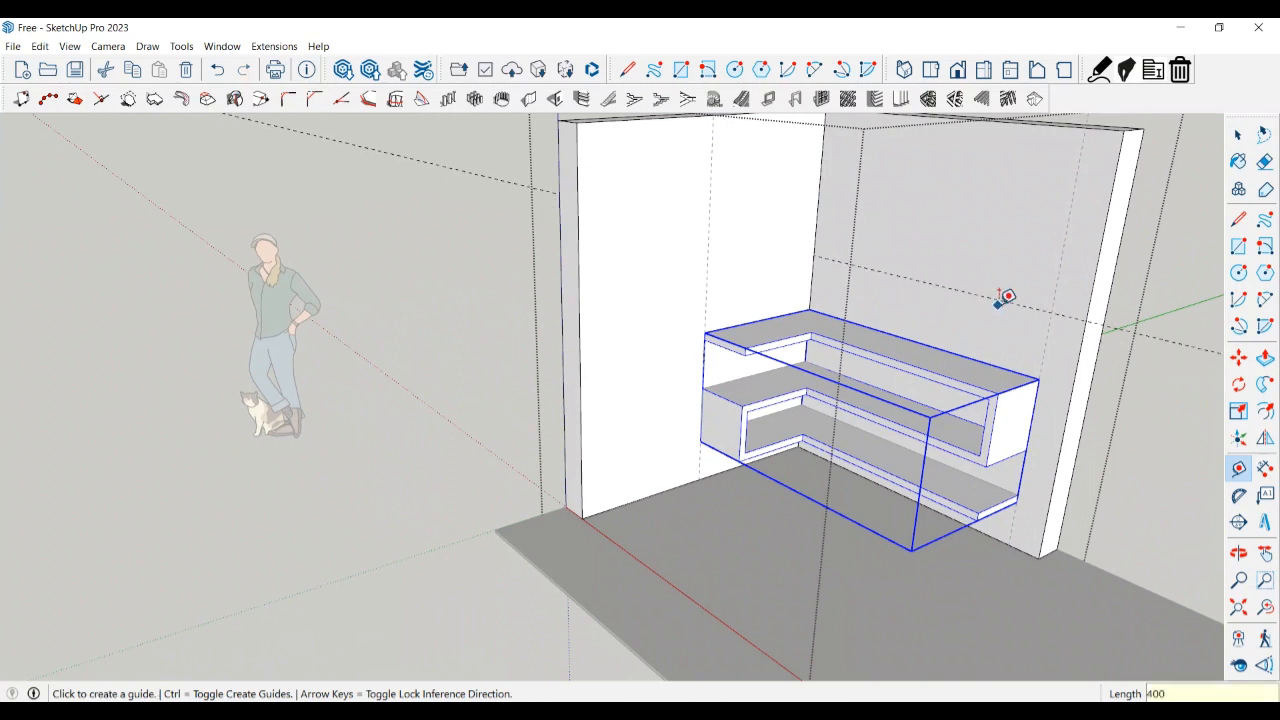
- Add a second horizontal guide on the right wall 50 mm below the first one
{"action": "left_click", "coordinate": [1003, 296]}
{"action": "type", "text": "50"}
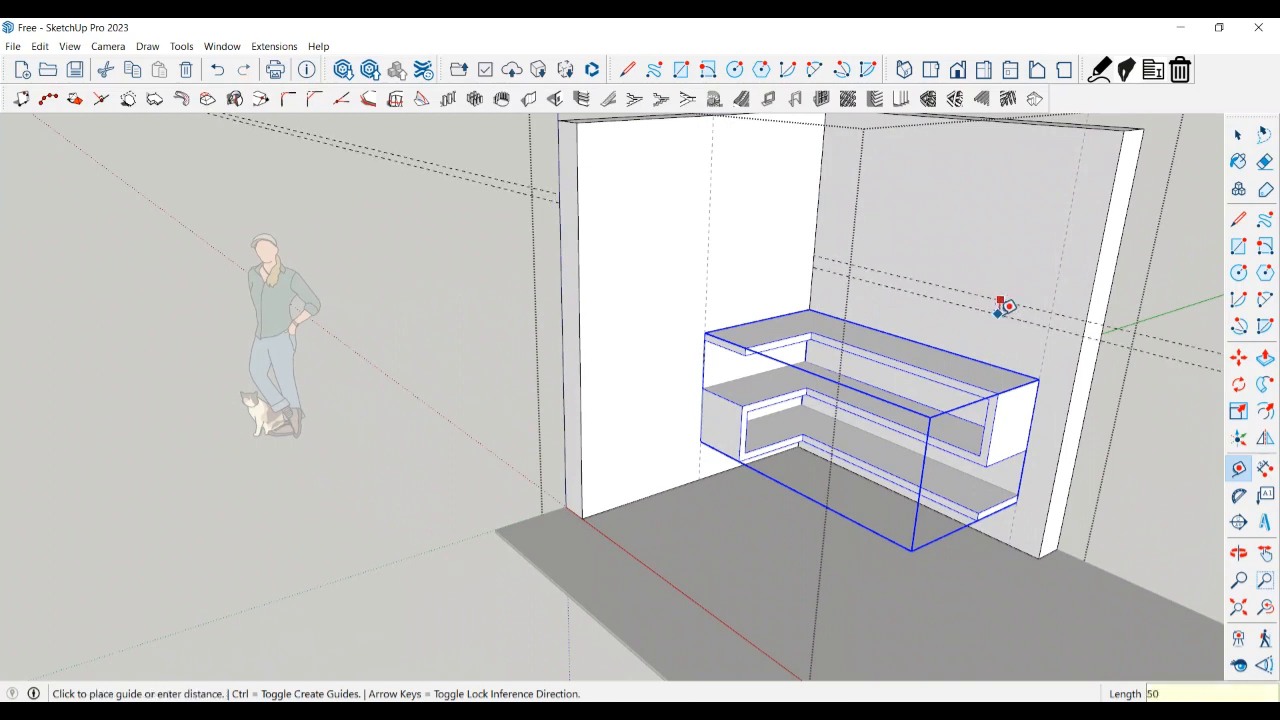
{"action": "key", "text": "Return"}
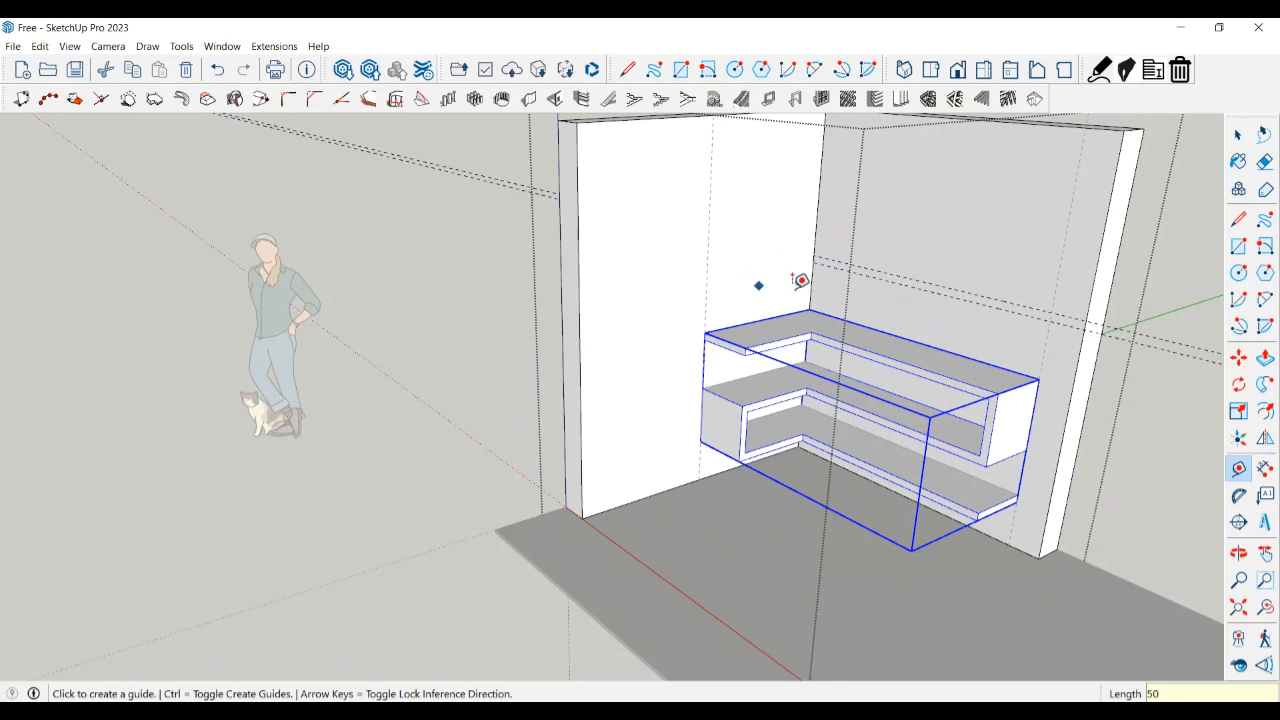
- Place two matching horizontal guides on the left wall, meeting the right wall's guides at the room corner
{"action": "scroll", "coordinate": [803, 299], "scroll_direction": "up", "scroll_amount": 2}
{"action": "left_click", "coordinate": [787, 320]}
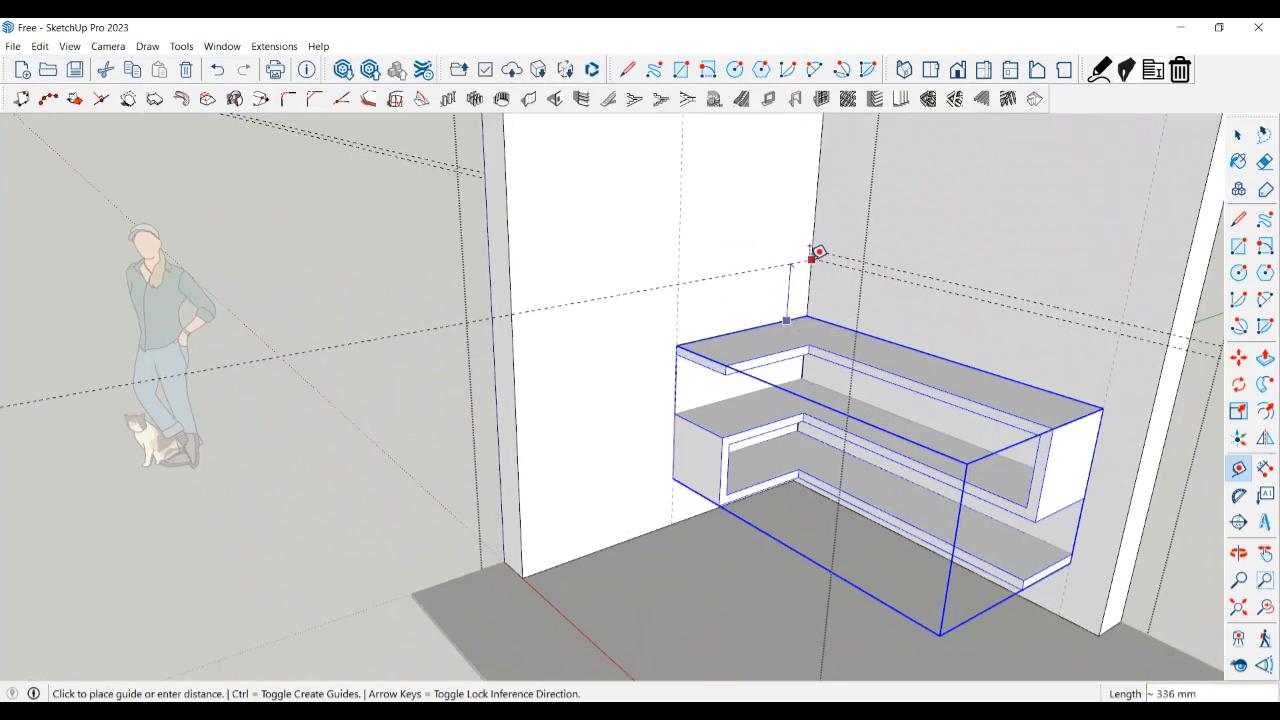
{"action": "left_click", "coordinate": [812, 256]}
{"action": "left_click", "coordinate": [801, 259]}
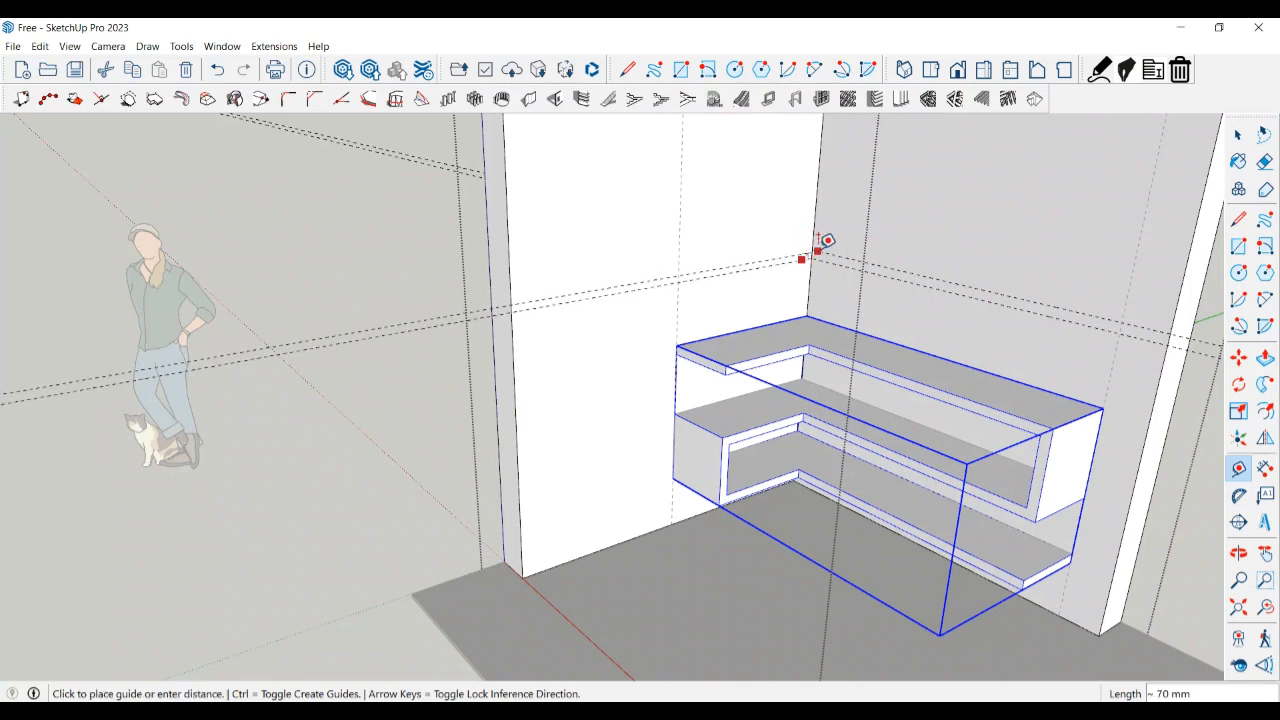
{"action": "key", "text": "space"}
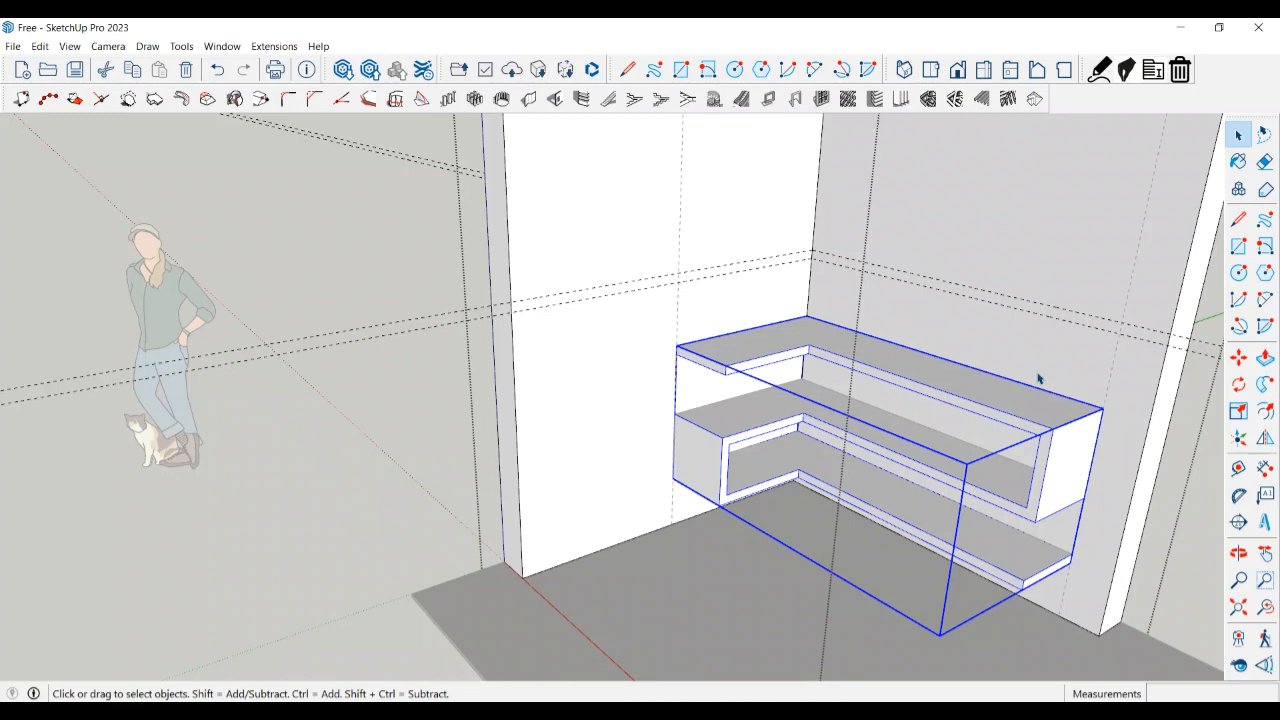
- Draw a narrow rectangle on the left wall between the two horizontal guides, from the vertical guide to the room corner
{"action": "scroll", "coordinate": [572, 320], "scroll_direction": "up", "scroll_amount": 3}
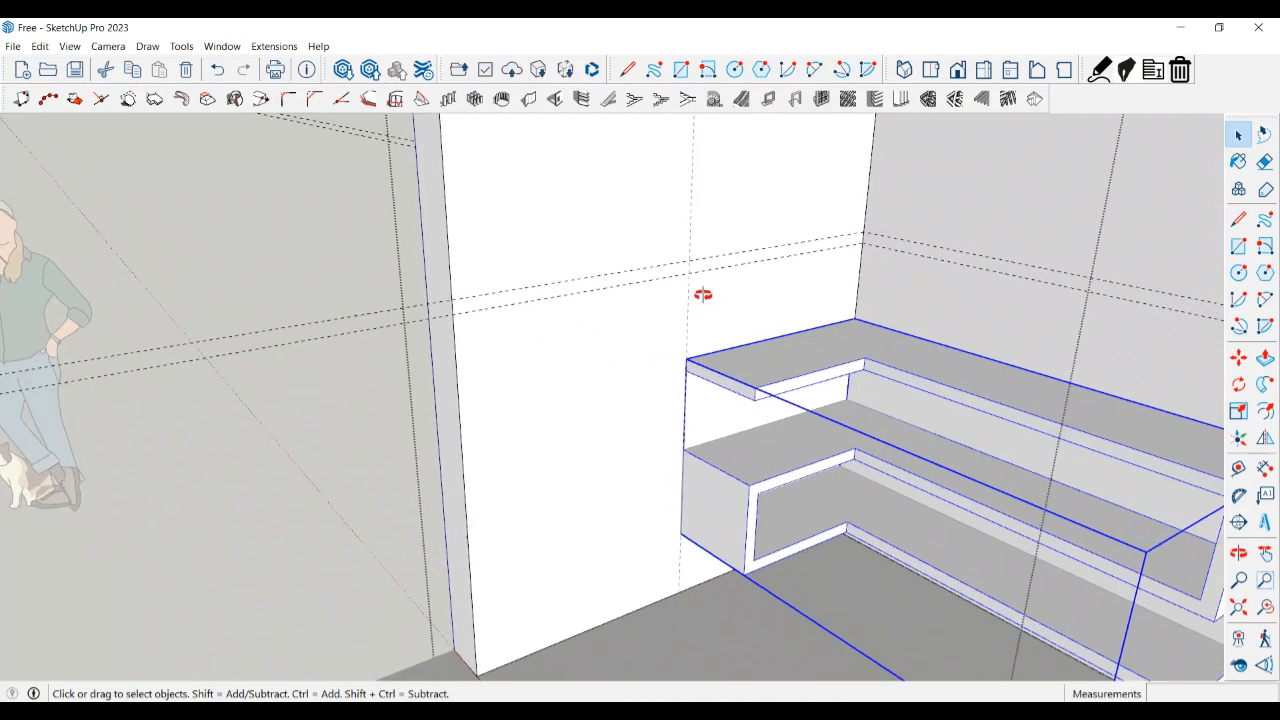
{"action": "key", "text": "r"}
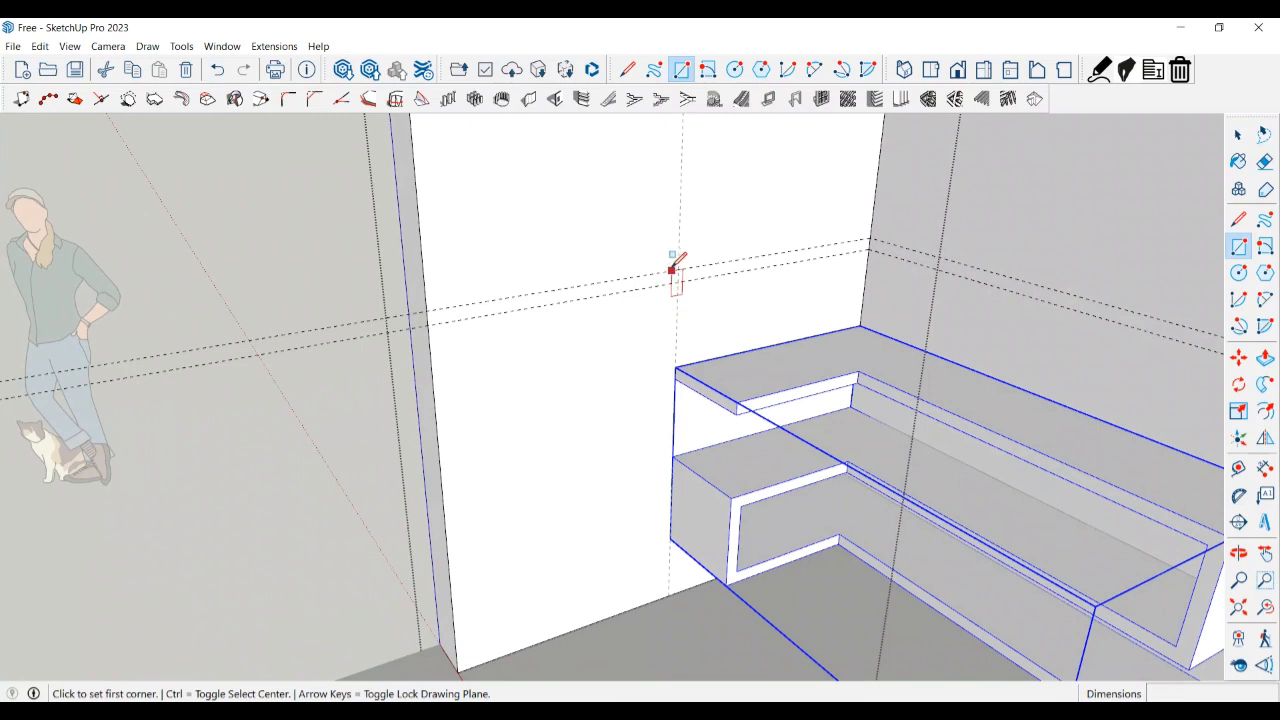
{"action": "left_click", "coordinate": [678, 270]}
{"action": "left_click", "coordinate": [868, 241]}
{"action": "key", "text": "space"}
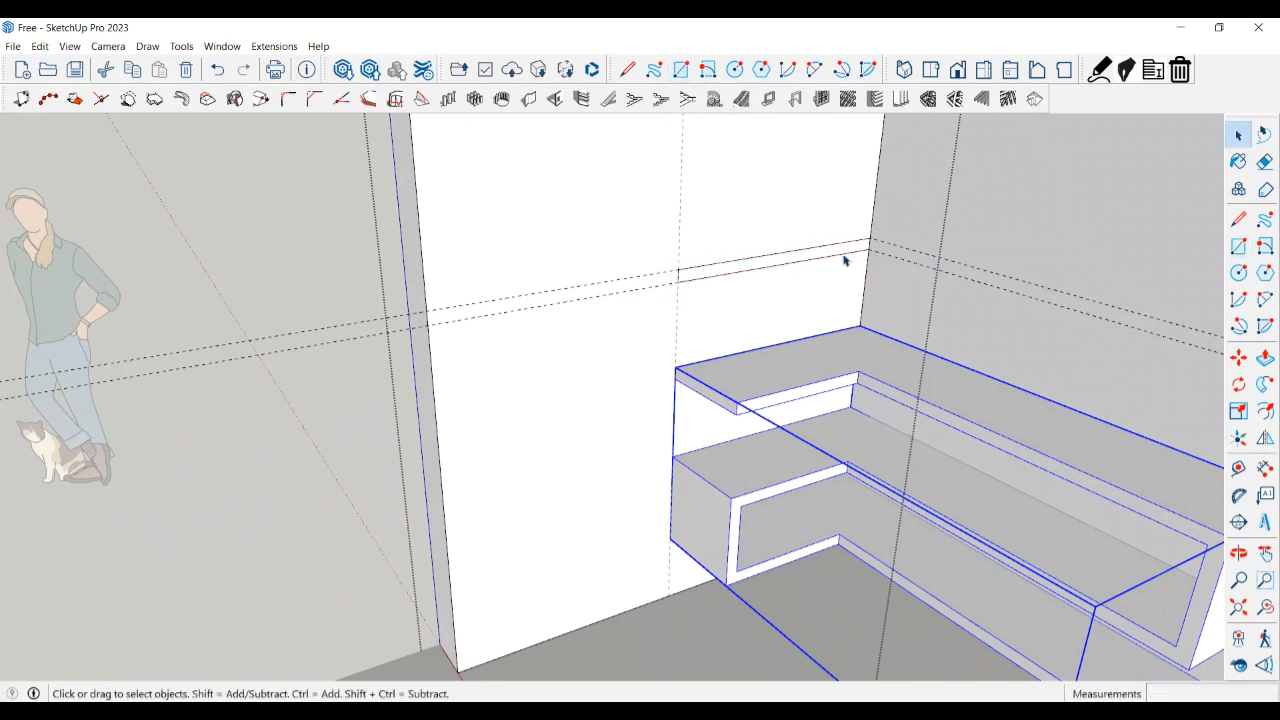
- Make a group from the narrow rectangle on the left wall between the two horizontal guides
{"action": "left_click", "coordinate": [831, 255]}
{"action": "right_click", "coordinate": [831, 252]}
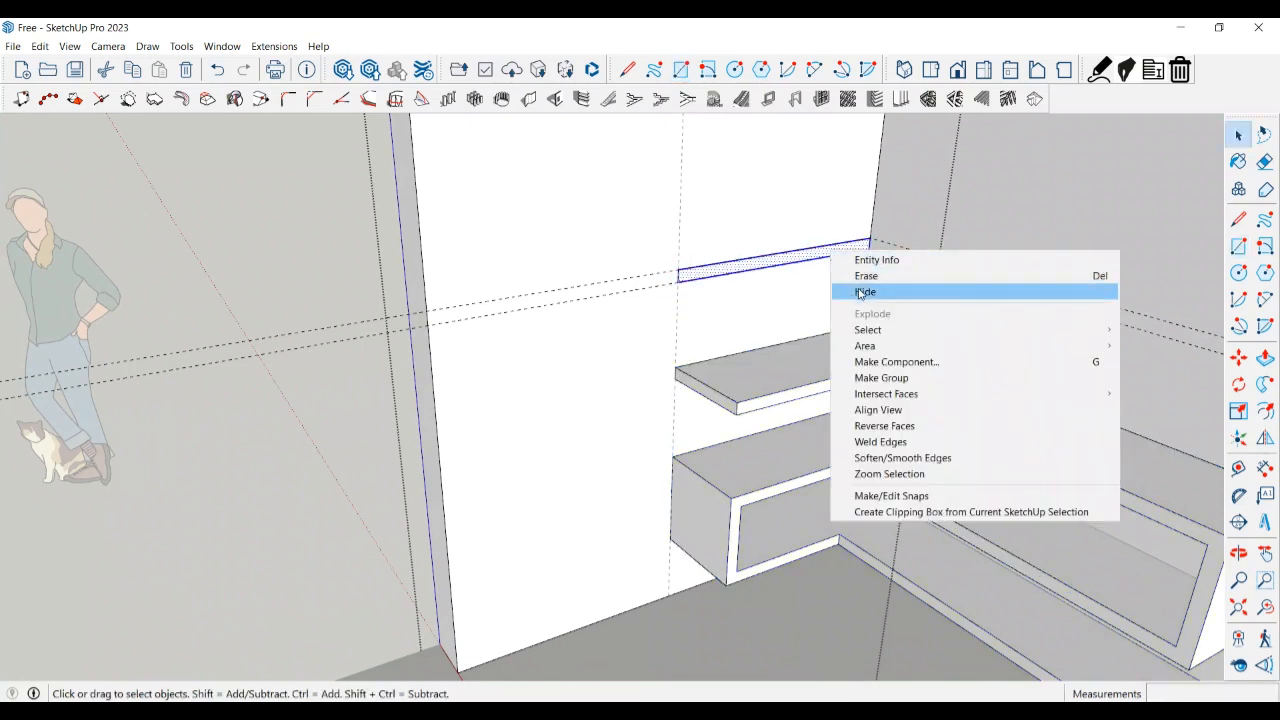
{"action": "left_click", "coordinate": [876, 381]}
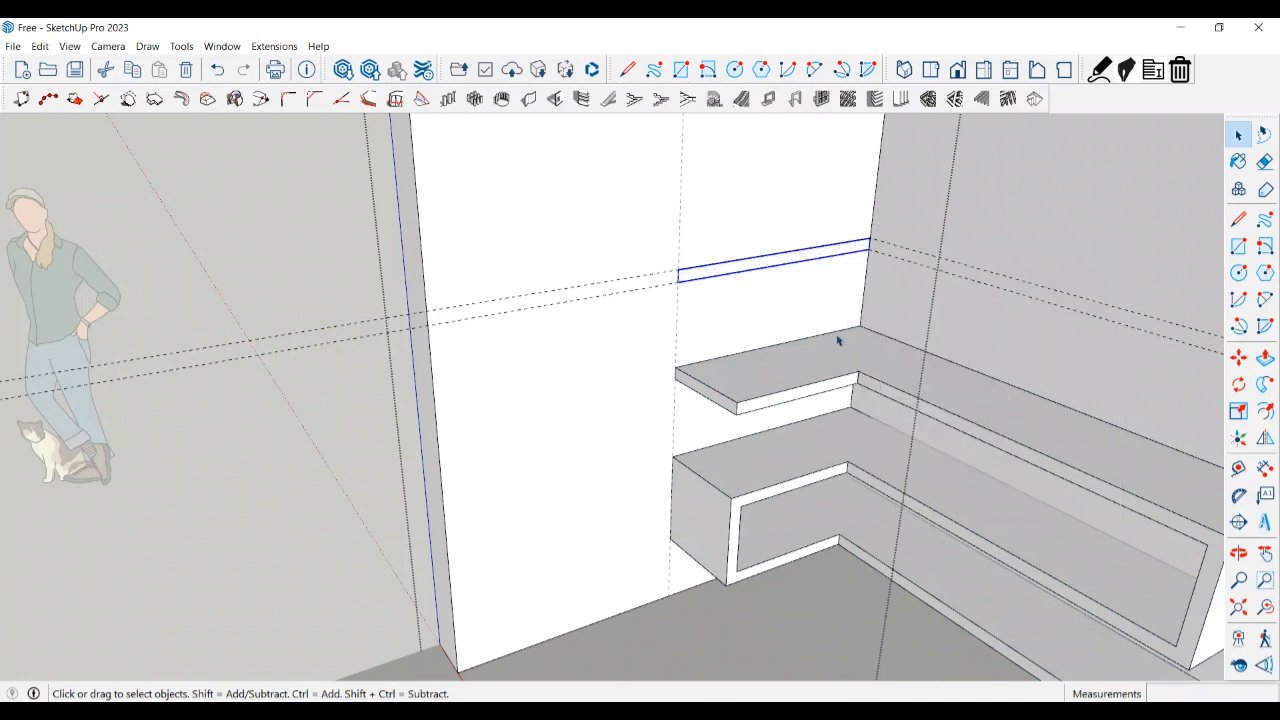
- Extrude the grouped rectangle 400 mm out from the left wall to form a board
{"action": "double_click", "coordinate": [840, 254]}
{"action": "key", "text": "p"}
{"action": "left_click", "coordinate": [838, 257]}
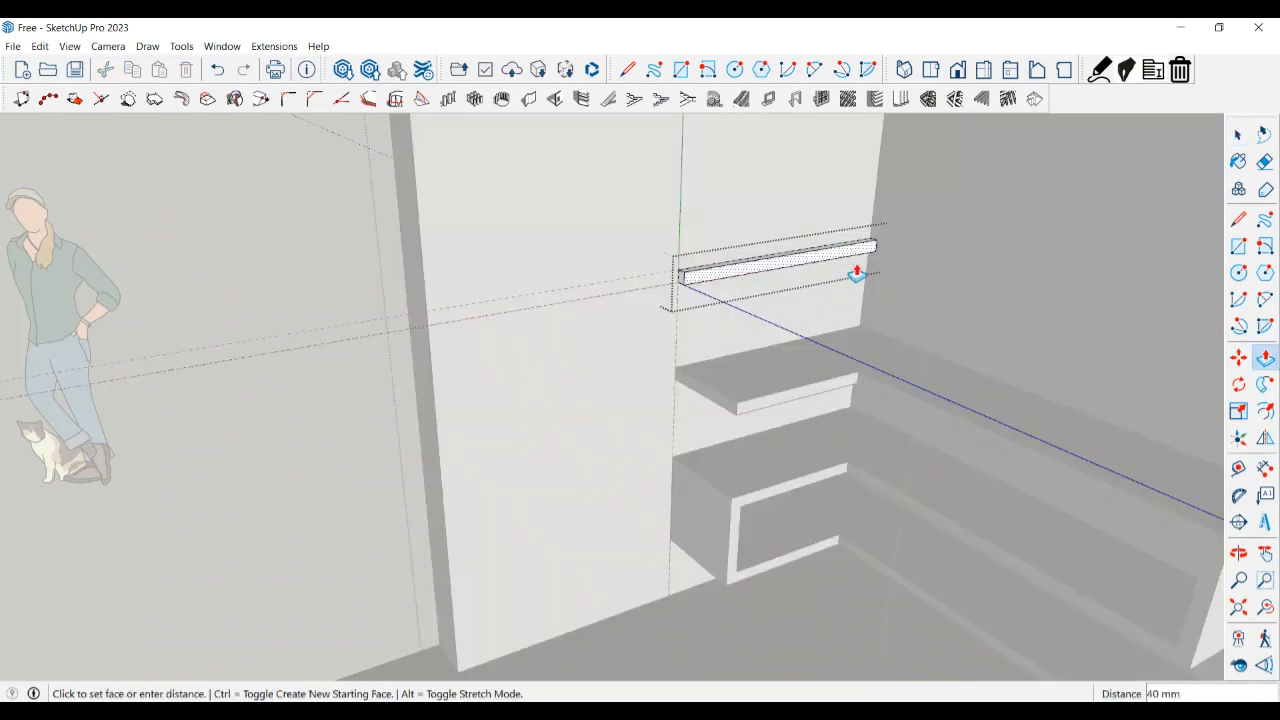
{"action": "left_click", "coordinate": [864, 279]}
{"action": "type", "text": "400"}
{"action": "key", "text": "Return"}
{"action": "left_click", "coordinate": [862, 279]}
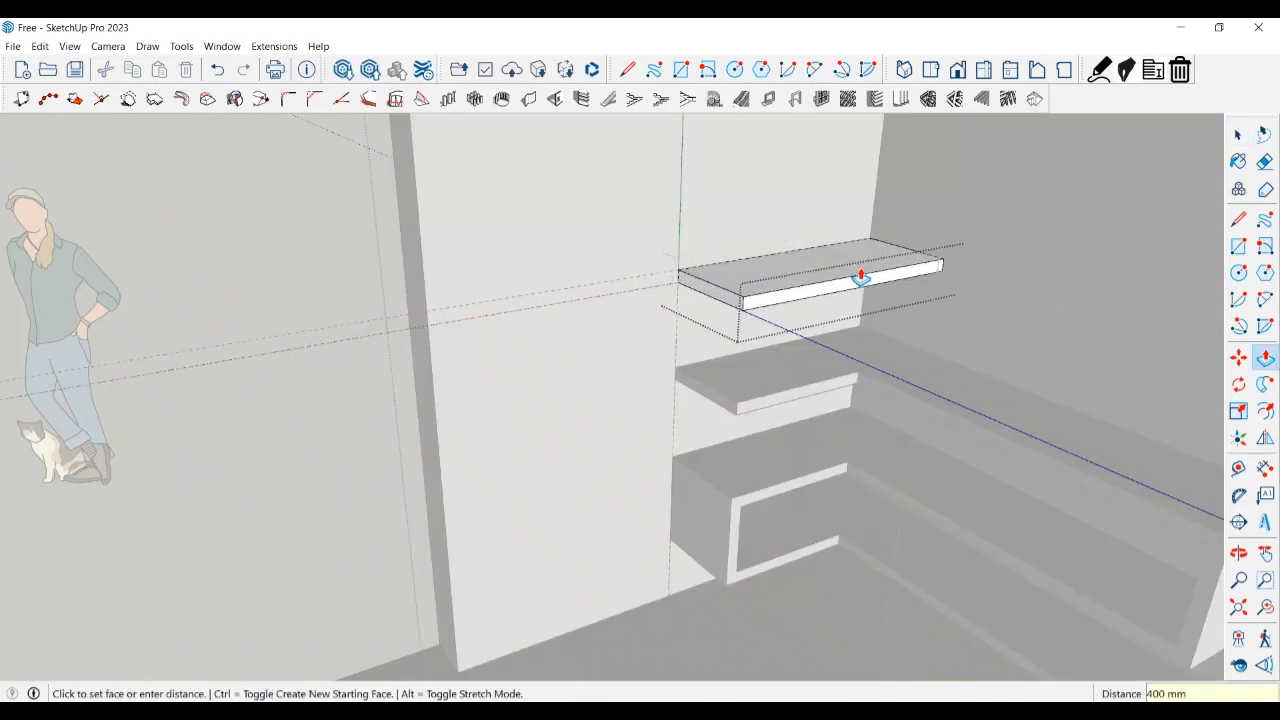
{"action": "key", "text": "space"}
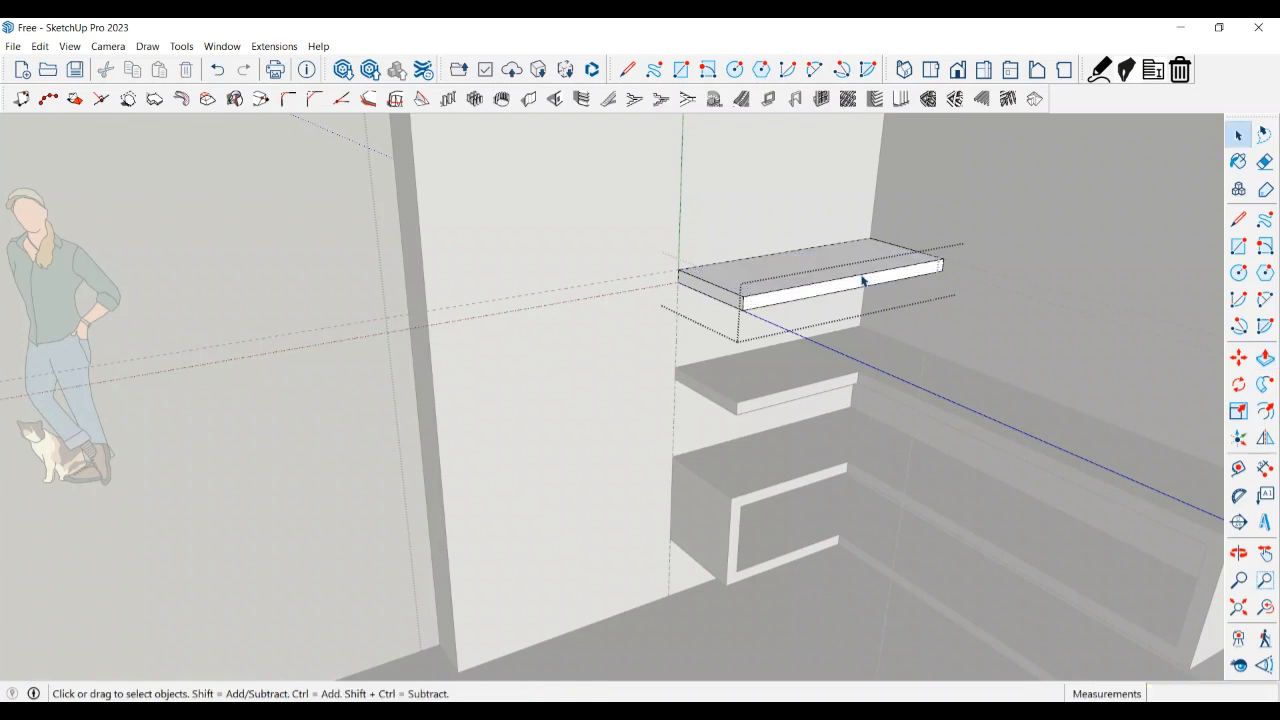
- Add a vertical guide across the new board's front face, in line with the inner corner of the boards below
{"action": "mouse_move", "coordinate": [882, 285]}
{"action": "middle_mouse_down"}
{"action": "mouse_move", "coordinate": [891, 277]}
{"action": "mouse_move", "coordinate": [876, 290]}
{"action": "middle_mouse_up"}
{"action": "key", "text": "t"}
{"action": "scroll", "coordinate": [945, 280], "scroll_direction": "up", "scroll_amount": 2}
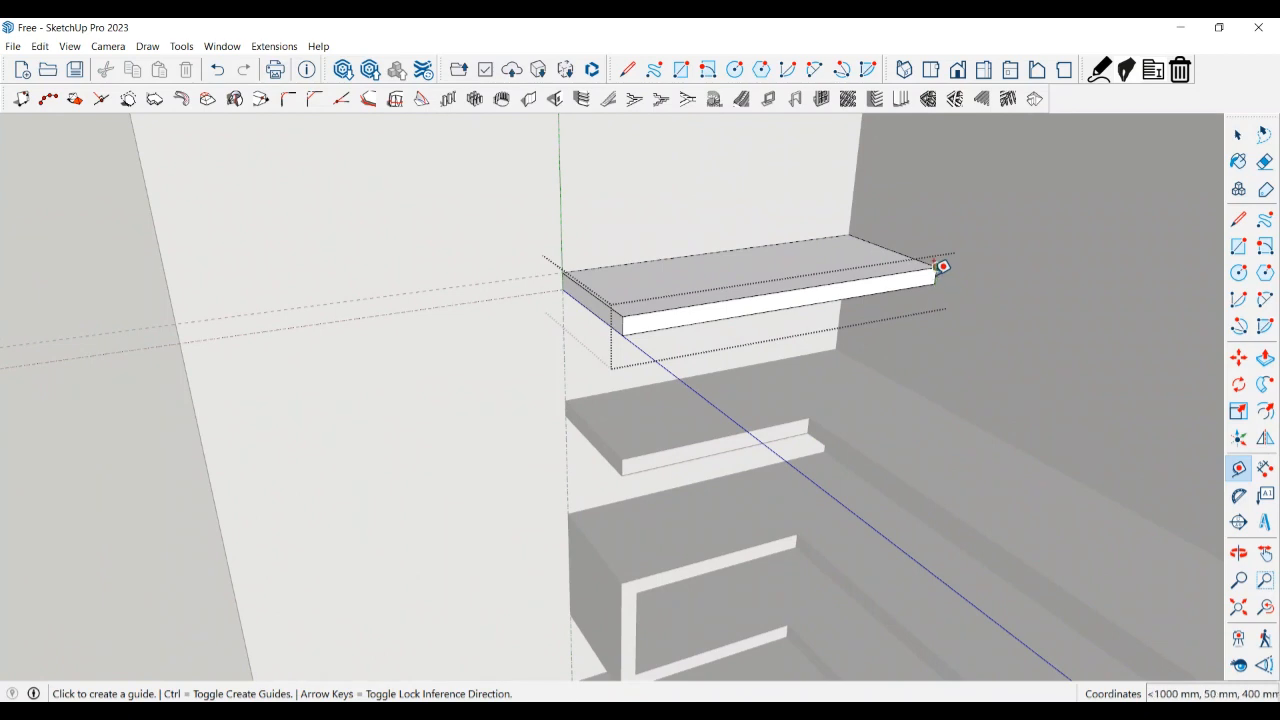
{"action": "scroll", "coordinate": [945, 280], "scroll_direction": "up", "scroll_amount": 2}
{"action": "left_click", "coordinate": [935, 273]}
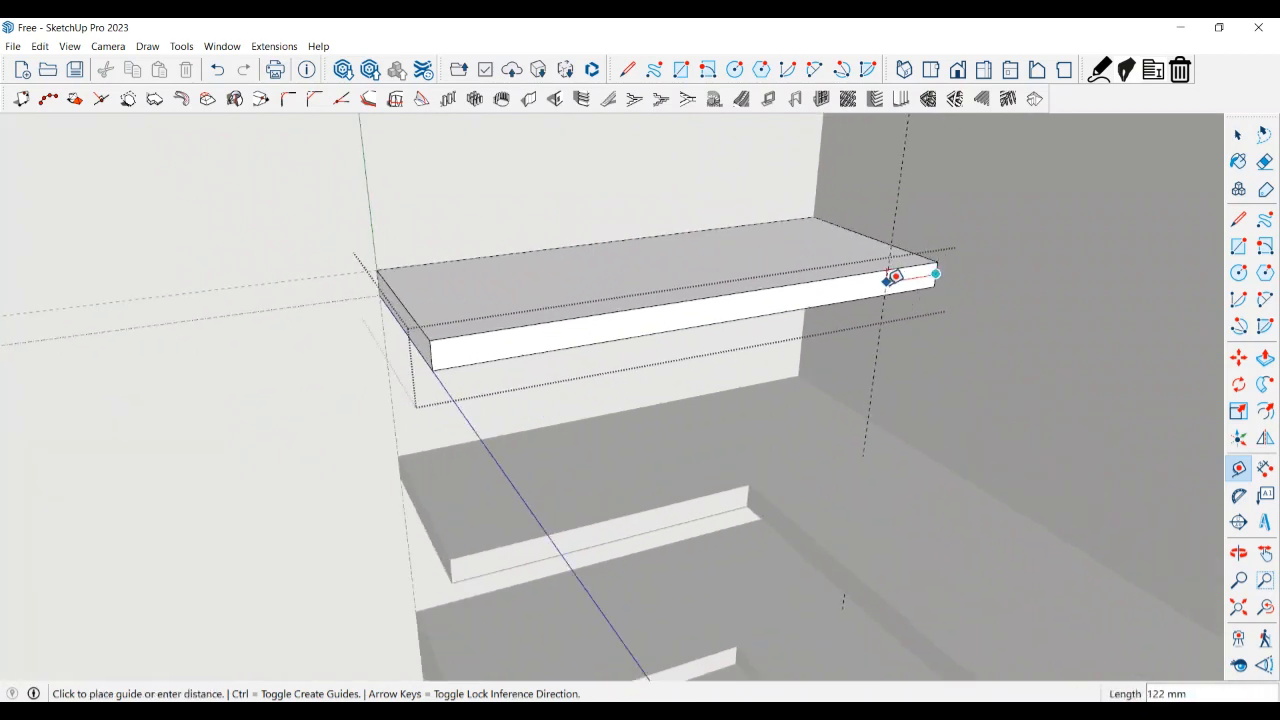
{"action": "key", "text": "Return"}
{"action": "key", "text": "space"}
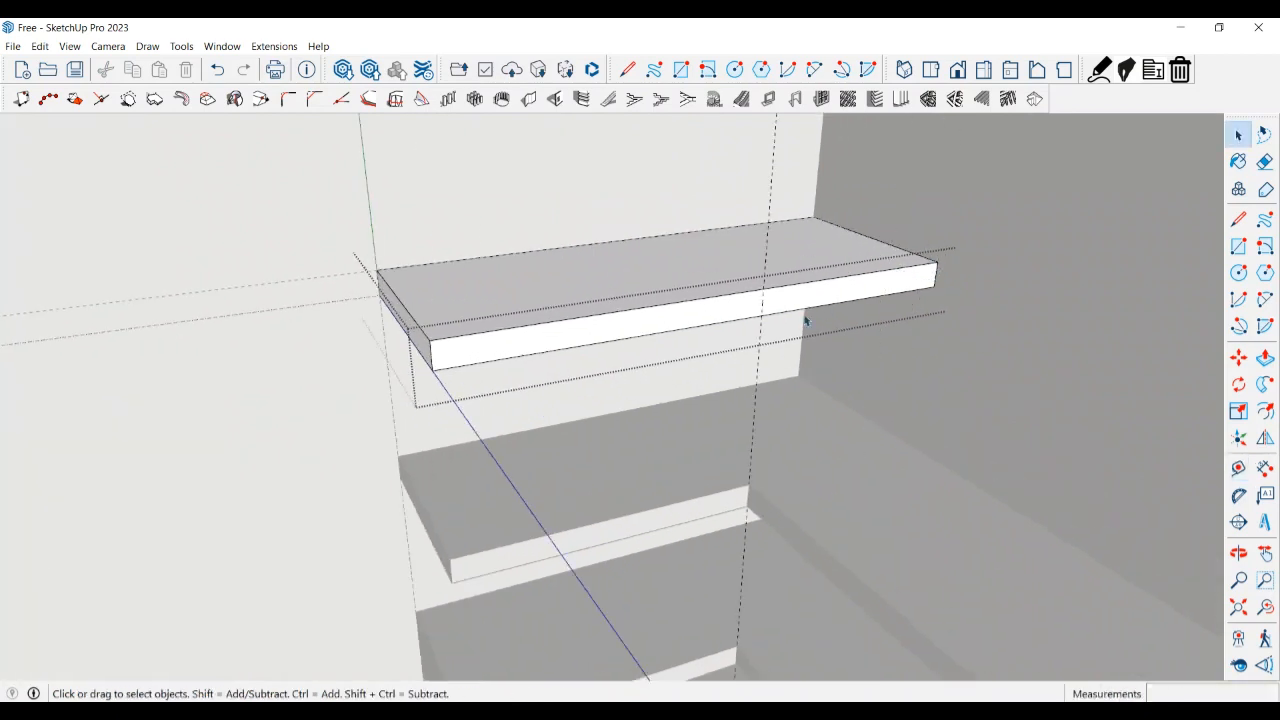
- Split the board's front face with a vertical line along the guide
{"action": "key", "text": "l"}
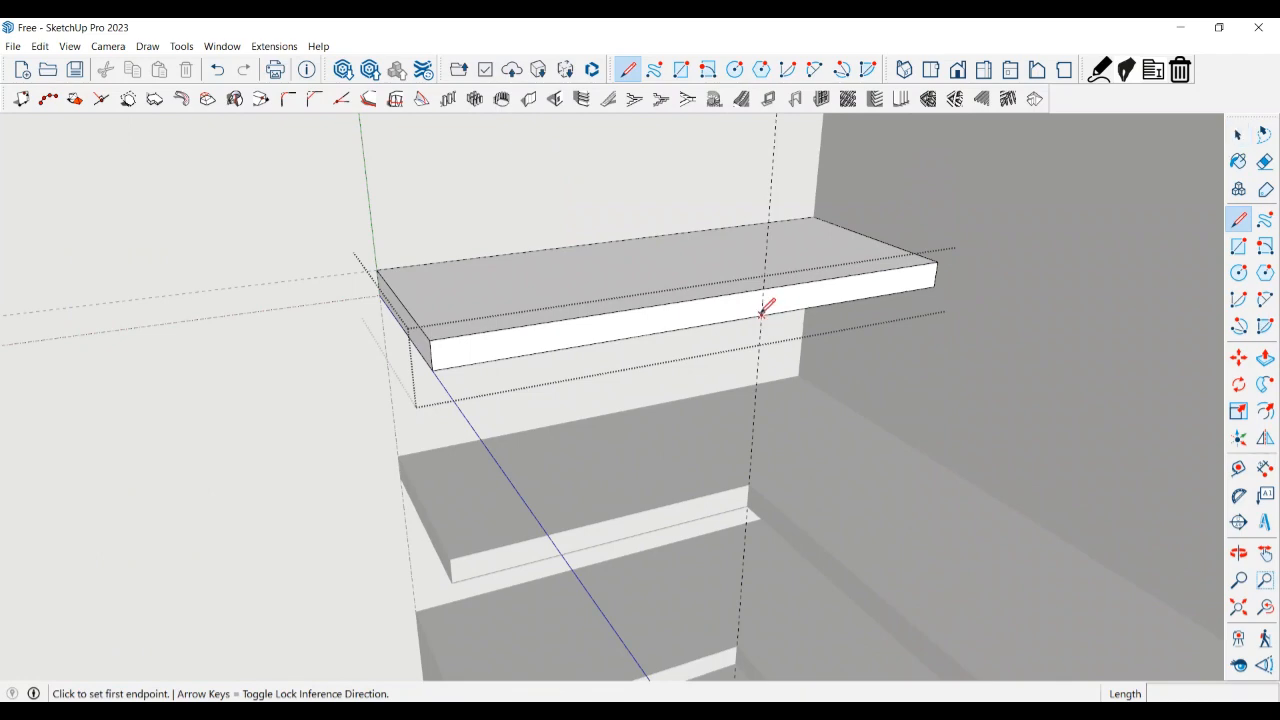
{"action": "left_click", "coordinate": [765, 310]}
{"action": "key", "text": "space"}
- Extrude the corner section of the front face along the right wall to line up with the end of the unit below
{"action": "left_click", "coordinate": [809, 297]}
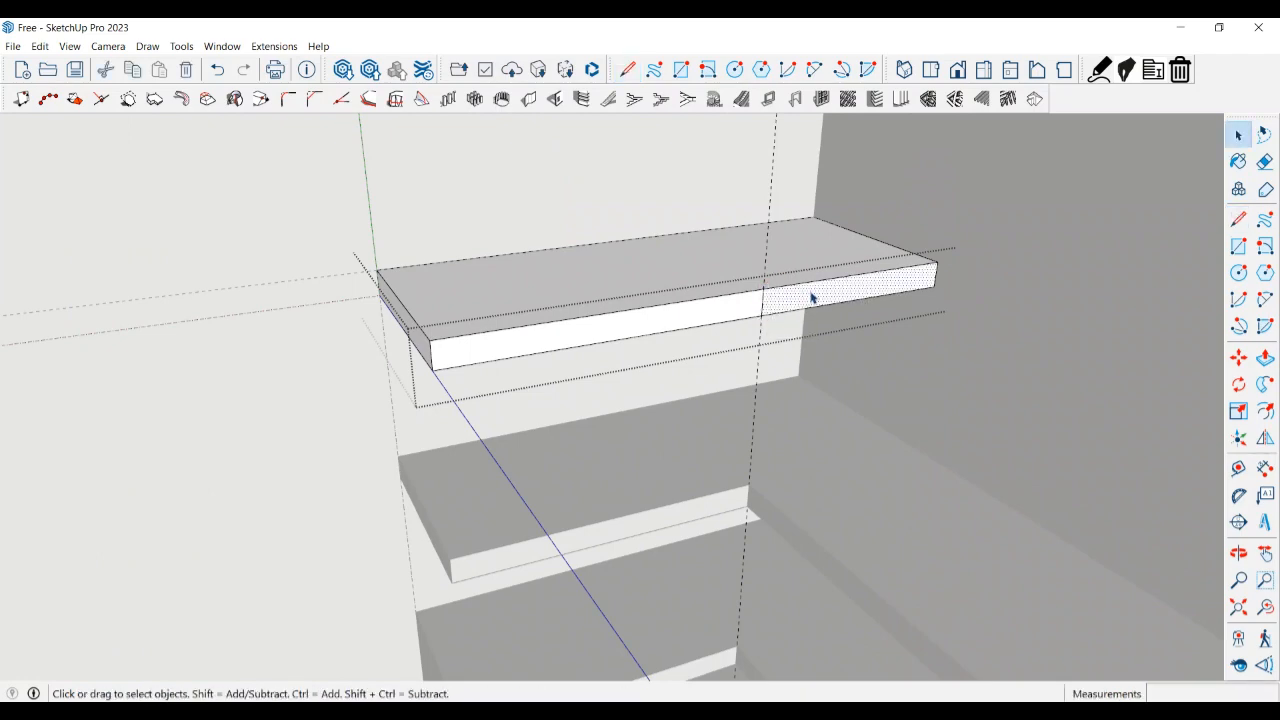
{"action": "key", "text": "p"}
{"action": "left_click", "coordinate": [810, 297]}
{"action": "left_click", "coordinate": [937, 371]}
{"action": "middle_click_drag", "start_coordinate": [937, 371], "coordinate": [702, 300]}
{"action": "scroll", "coordinate": [702, 300], "scroll_direction": "down", "scroll_amount": 5}
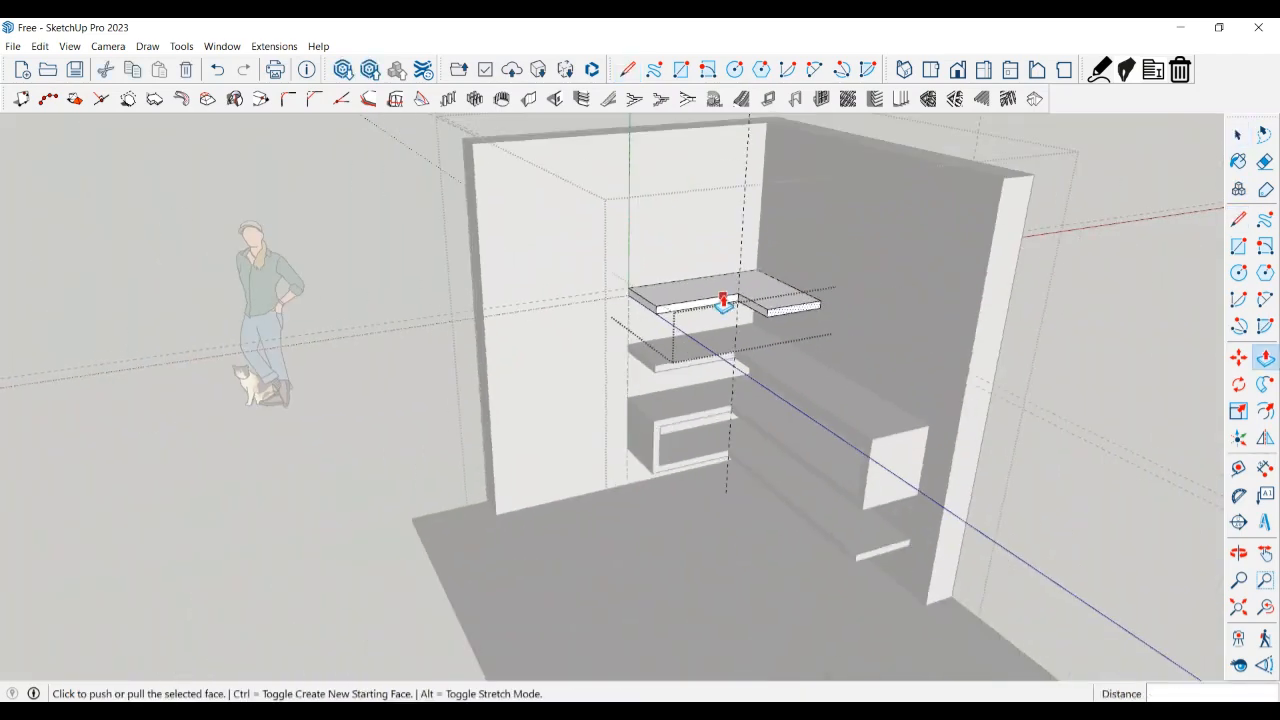
{"action": "left_click", "coordinate": [795, 318]}
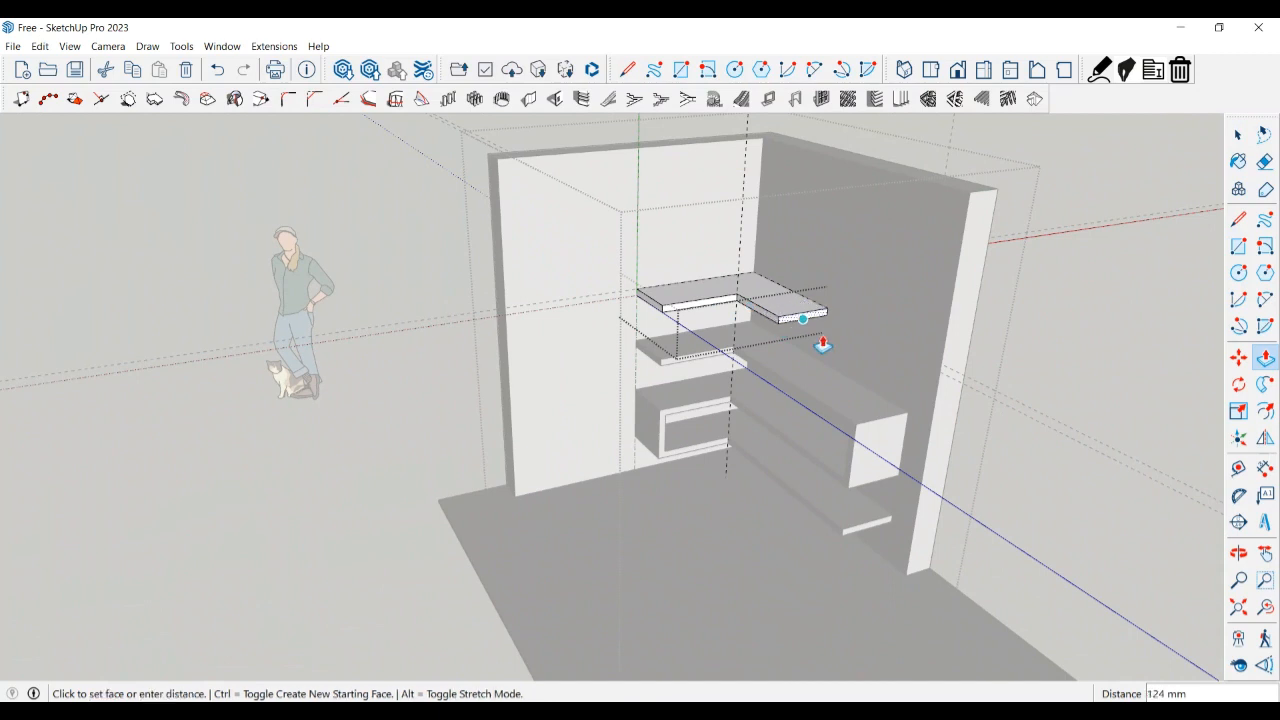
{"action": "left_click", "coordinate": [879, 430]}
{"action": "key", "text": "space"}
- Add a guide on the board's top face parallel to and just inside its free end on the right wall
{"action": "scroll", "coordinate": [895, 350], "scroll_direction": "up", "scroll_amount": 5}
{"action": "key", "text": "t"}
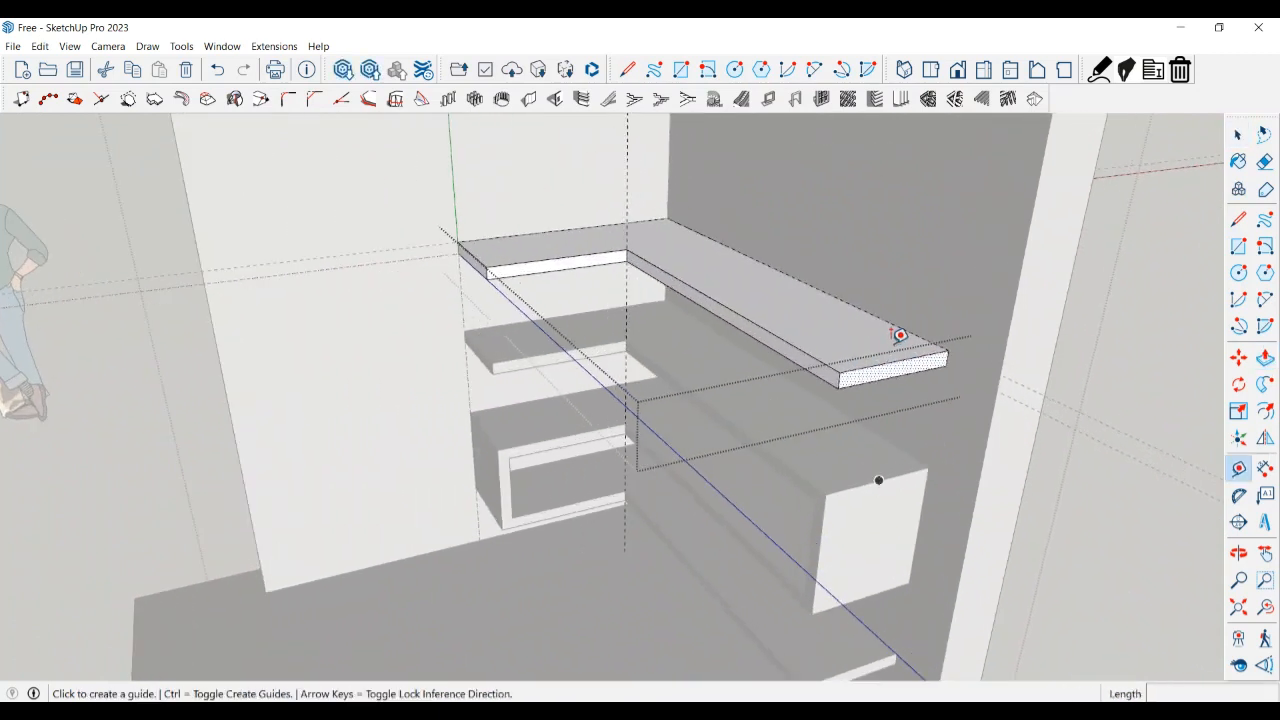
{"action": "left_click", "coordinate": [879, 363]}
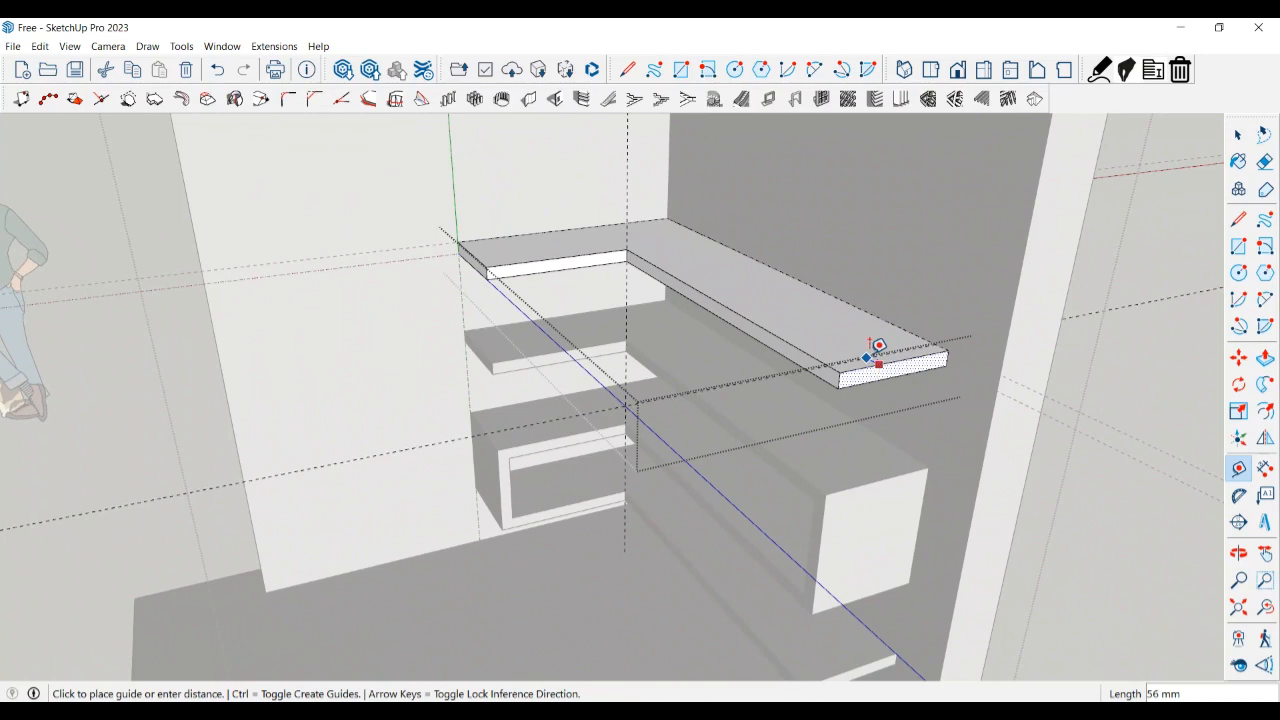
{"action": "middle_click_drag", "start_coordinate": [871, 349], "coordinate": [848, 431]}
- Draw a line along the guide across the board's top face to separate a narrow strip at its free end
{"action": "key", "text": "space"}
{"action": "scroll", "coordinate": [840, 414], "scroll_direction": "up", "scroll_amount": 2}
{"action": "key", "text": "l"}
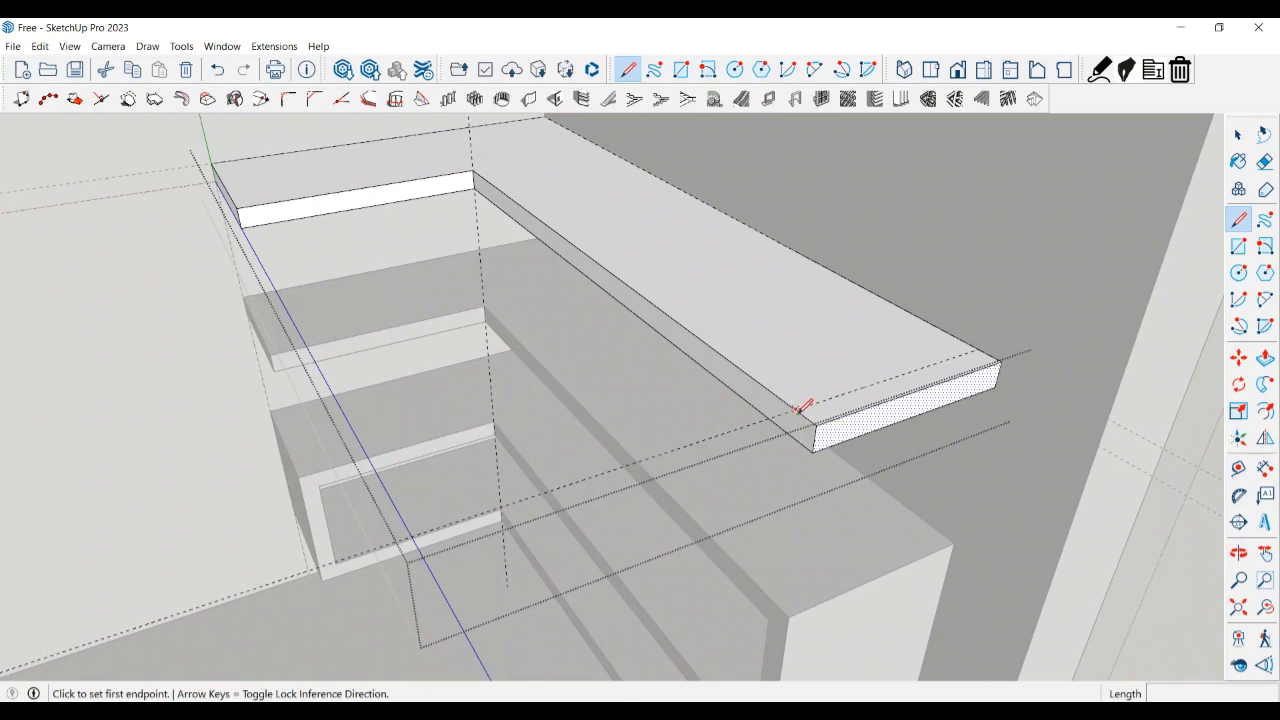
{"action": "left_click", "coordinate": [800, 408]}
{"action": "left_click", "coordinate": [978, 353]}
{"action": "key", "text": "space"}
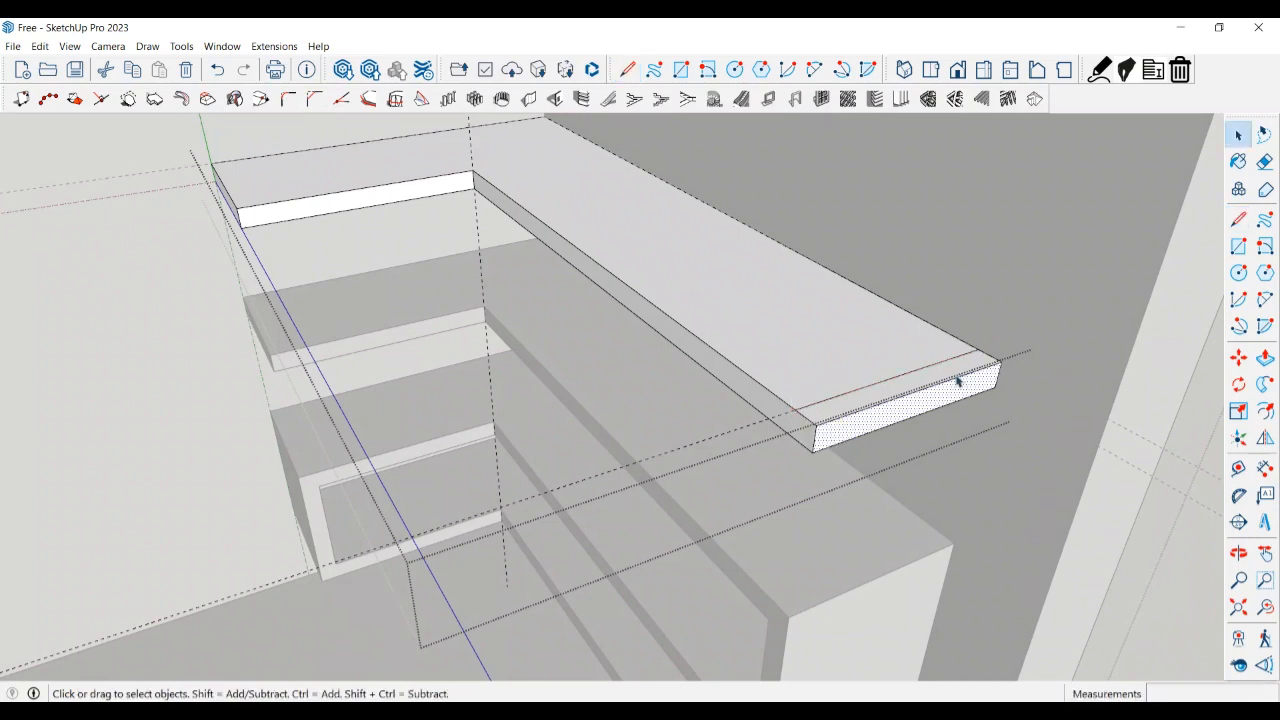
- Extrude the narrow end strip 400 mm upward to form an upright panel
{"action": "left_click", "coordinate": [951, 369]}
{"action": "key", "text": "p"}
{"action": "left_click_drag", "start_coordinate": [949, 366], "coordinate": [975, 328]}
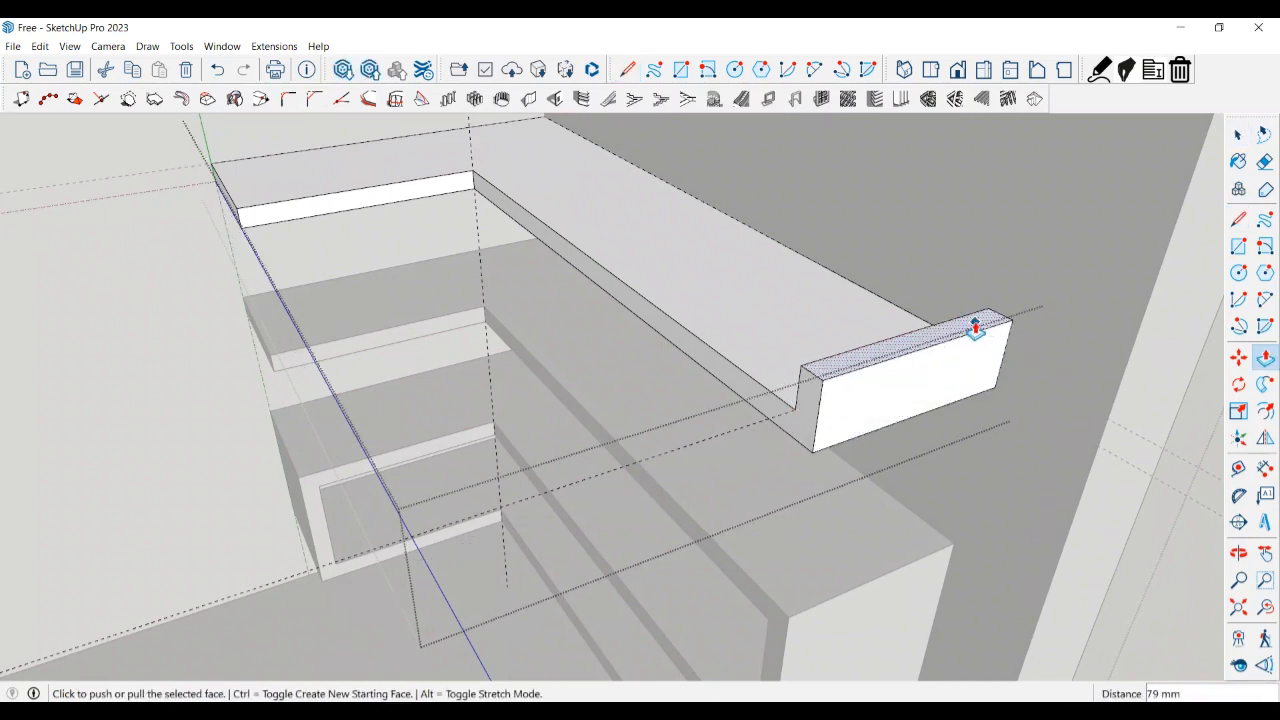
{"action": "type", "text": "400"}
{"action": "key", "text": "Return"}
{"action": "key", "text": "space"}
- Add a horizontal guide on the upright panel's inner face, just below its top edge
{"action": "middle_click_drag", "start_coordinate": [966, 323], "coordinate": [1023, 371]}
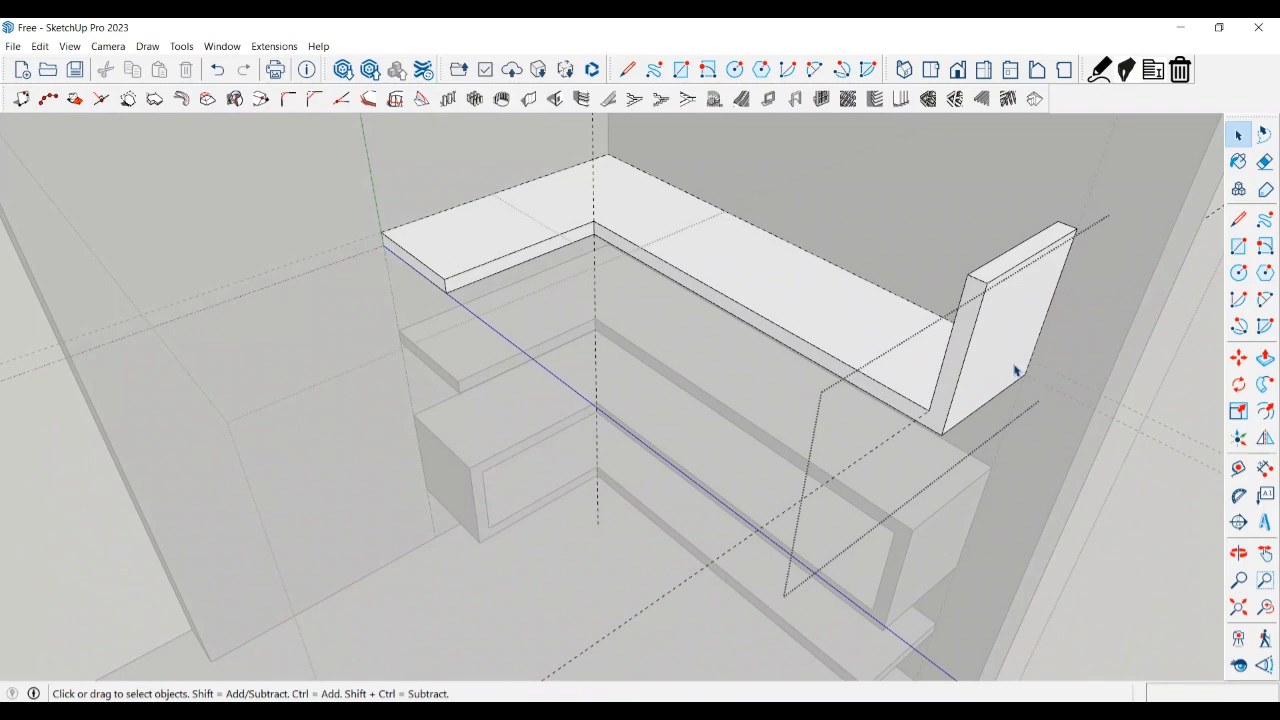
{"action": "middle_click_drag", "start_coordinate": [1012, 368], "coordinate": [1040, 408]}
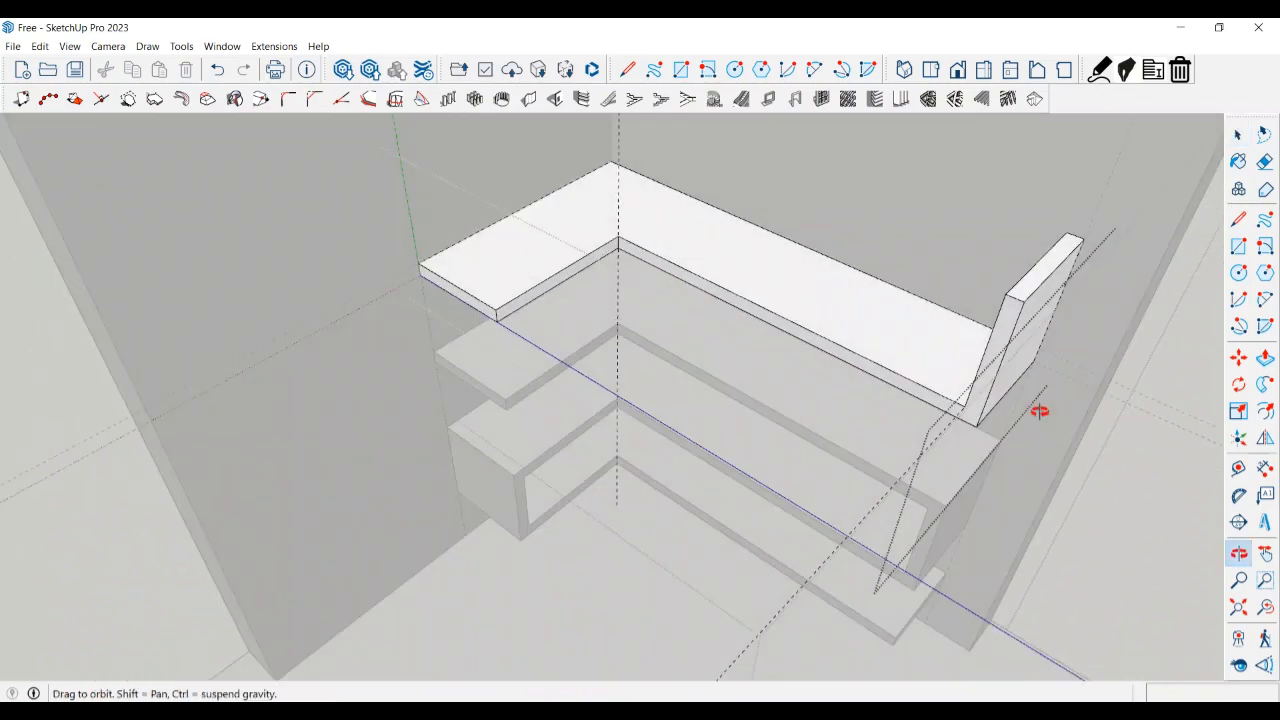
{"action": "scroll", "coordinate": [797, 449], "scroll_direction": "down", "scroll_amount": 5}
{"action": "middle_click_drag", "start_coordinate": [832, 425], "coordinate": [935, 208]}
{"action": "scroll", "coordinate": [931, 323], "scroll_direction": "up", "scroll_amount": 3}
{"action": "scroll", "coordinate": [935, 208], "scroll_direction": "up", "scroll_amount": 3}
{"action": "key", "text": "t"}
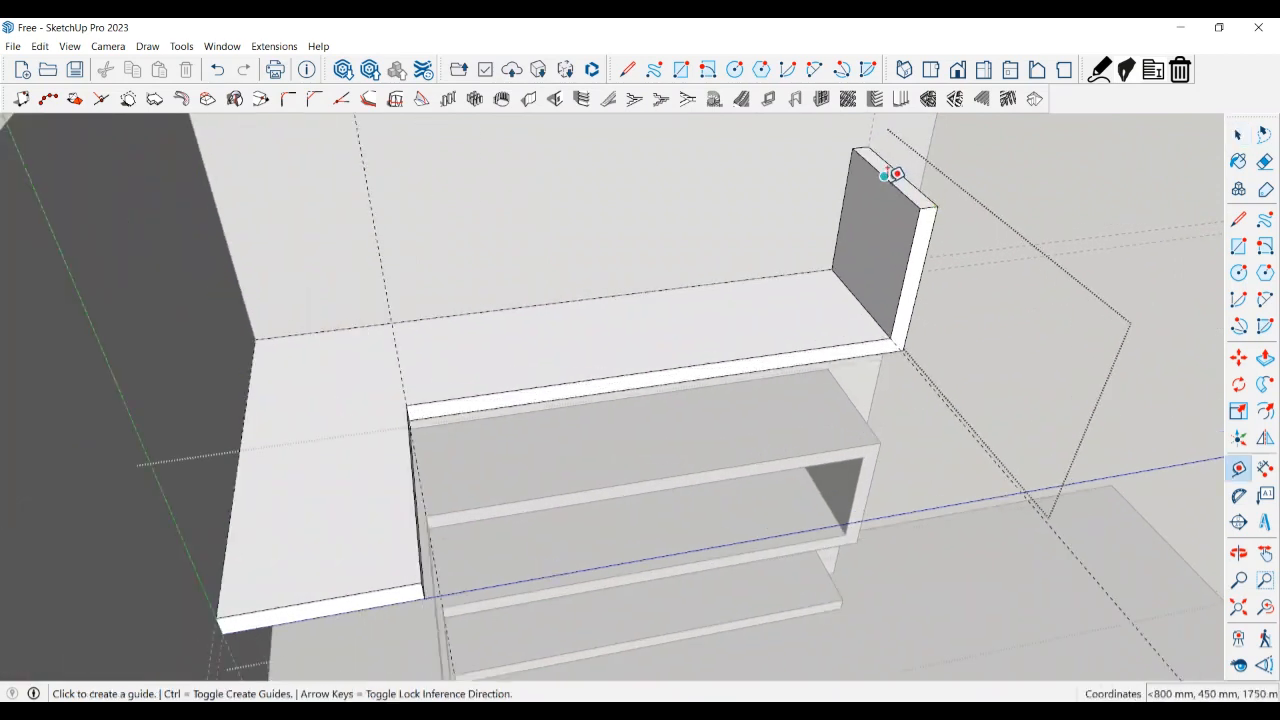
{"action": "left_click", "coordinate": [884, 176]}
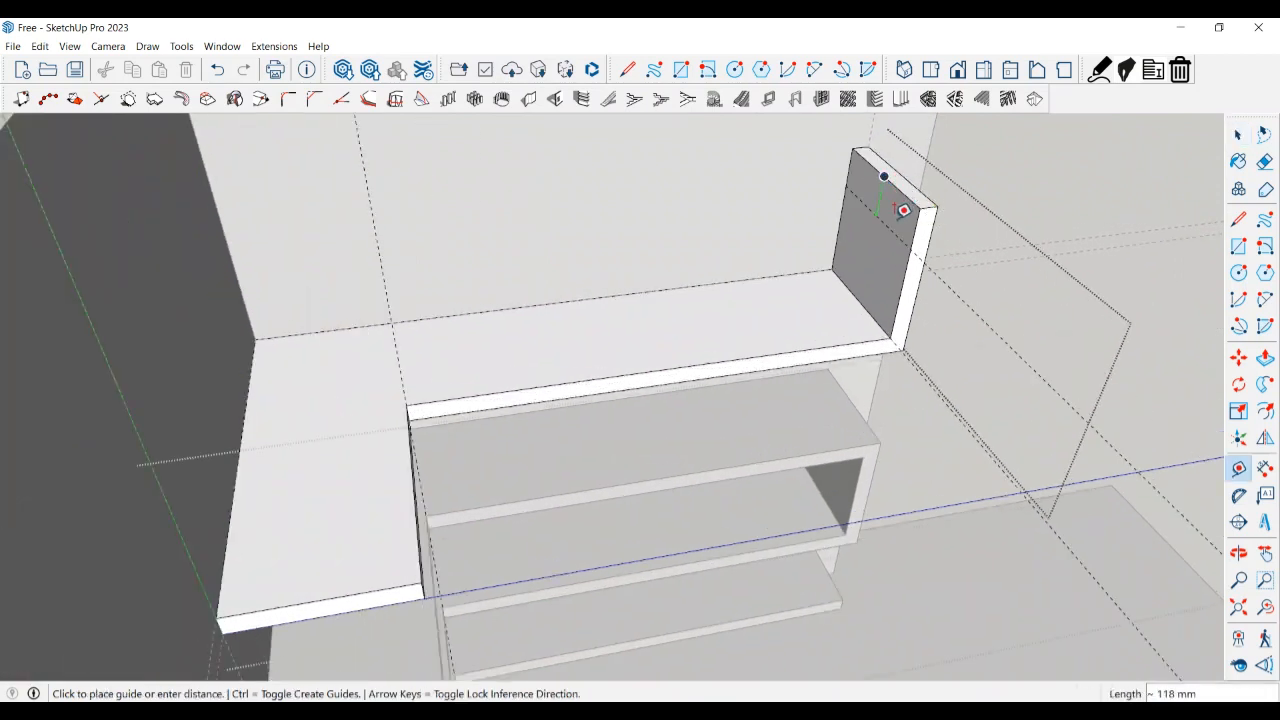
{"action": "key", "text": "Return"}
{"action": "key", "text": "space"}
- Draw a line along the guide across the upright's inner face and extrude the strip above it about 513 mm over the board
{"action": "key", "text": "l"}
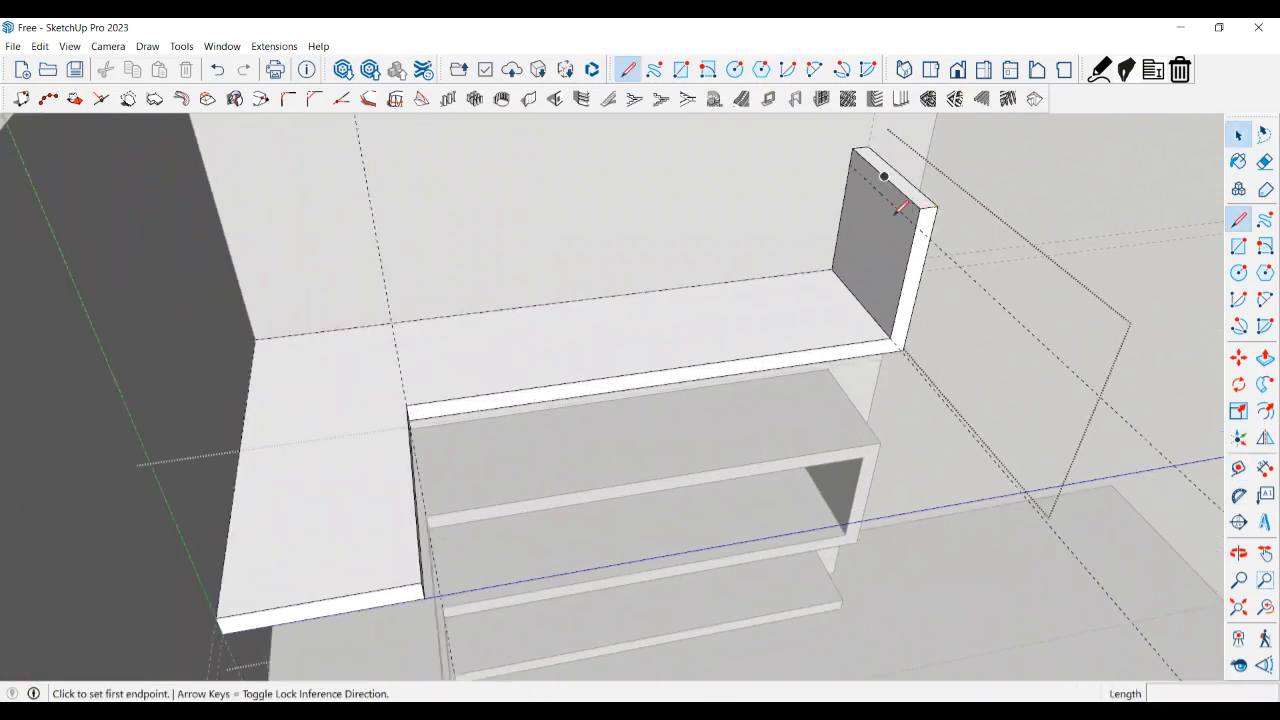
{"action": "left_click", "coordinate": [918, 222]}
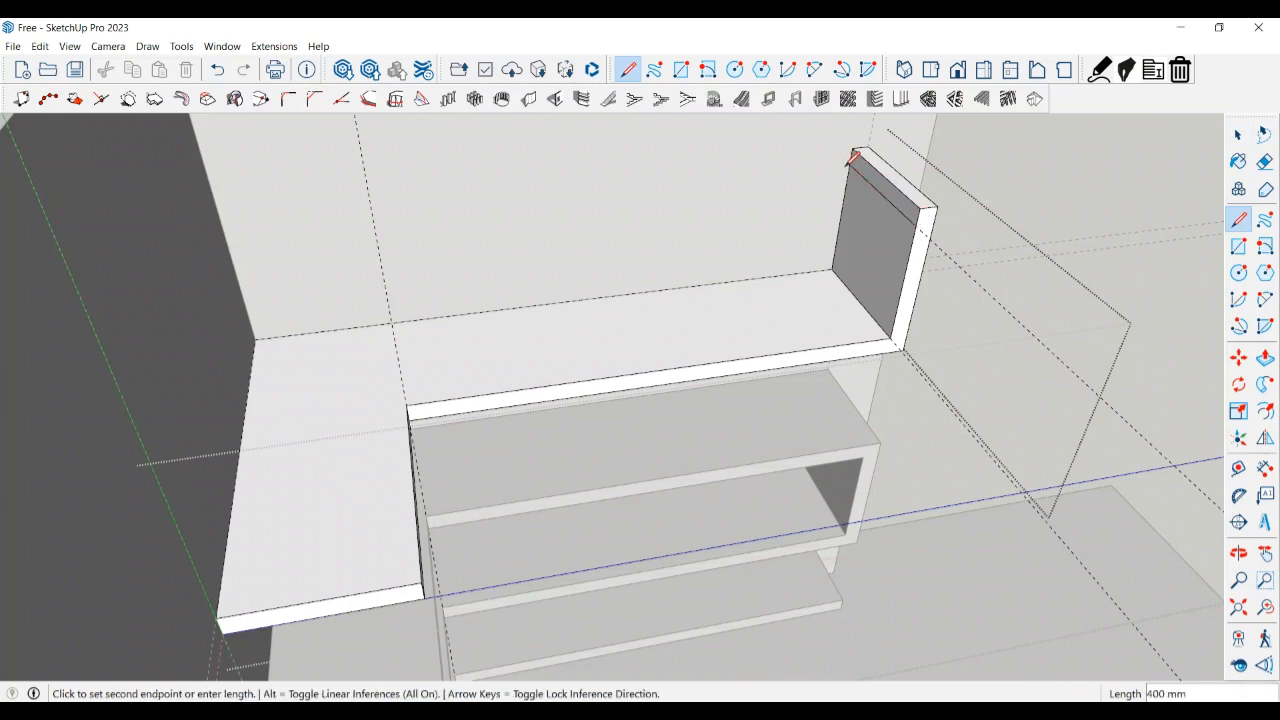
{"action": "left_click", "coordinate": [852, 156]}
{"action": "key", "text": "space"}
{"action": "key", "text": "p"}
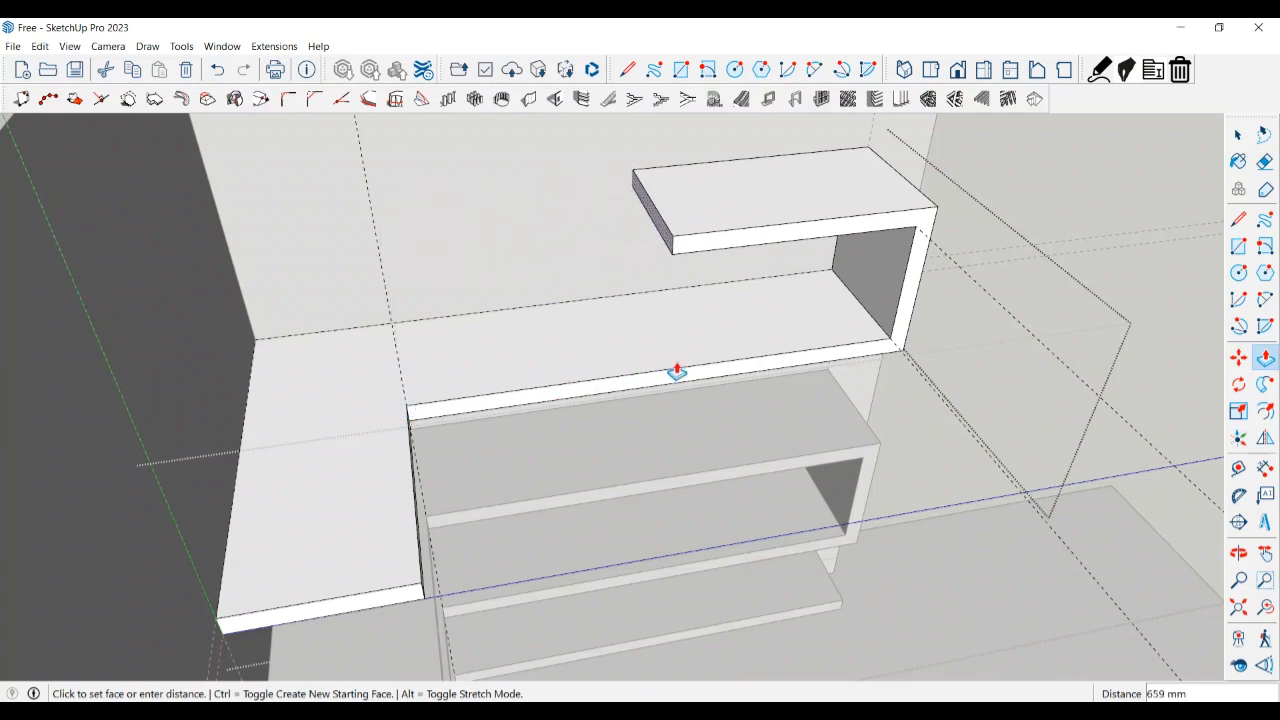
{"action": "left_click", "coordinate": [728, 368]}
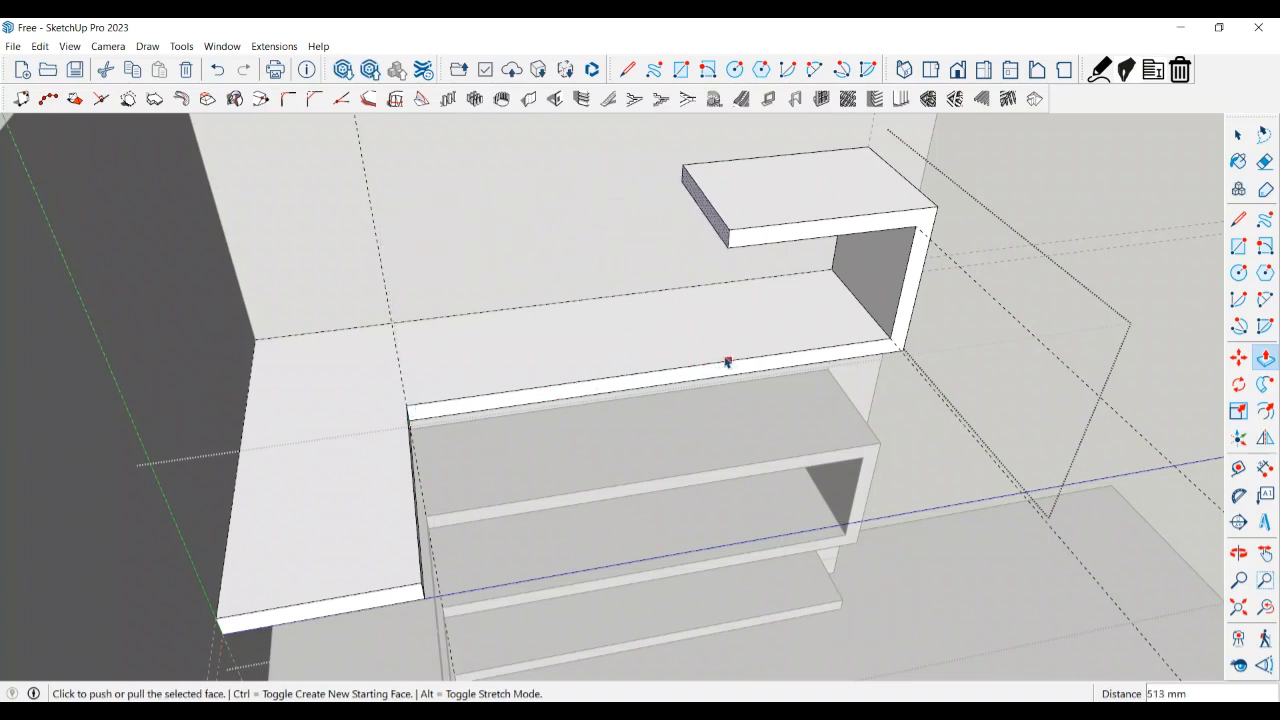
- Place a vertical guide 675 mm from the upright's inner edge and extend the upper shelf to it
{"action": "key", "text": "t"}
{"action": "left_click", "coordinate": [895, 319]}
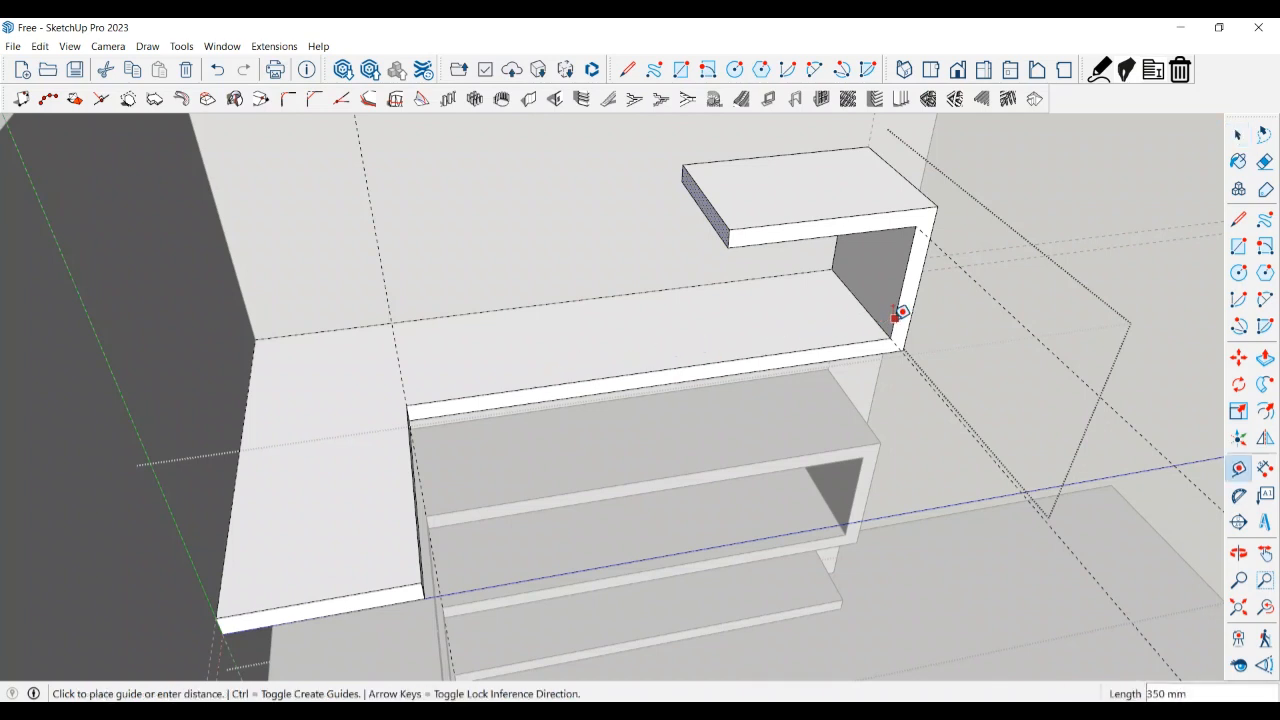
{"action": "key", "text": "Escape"}
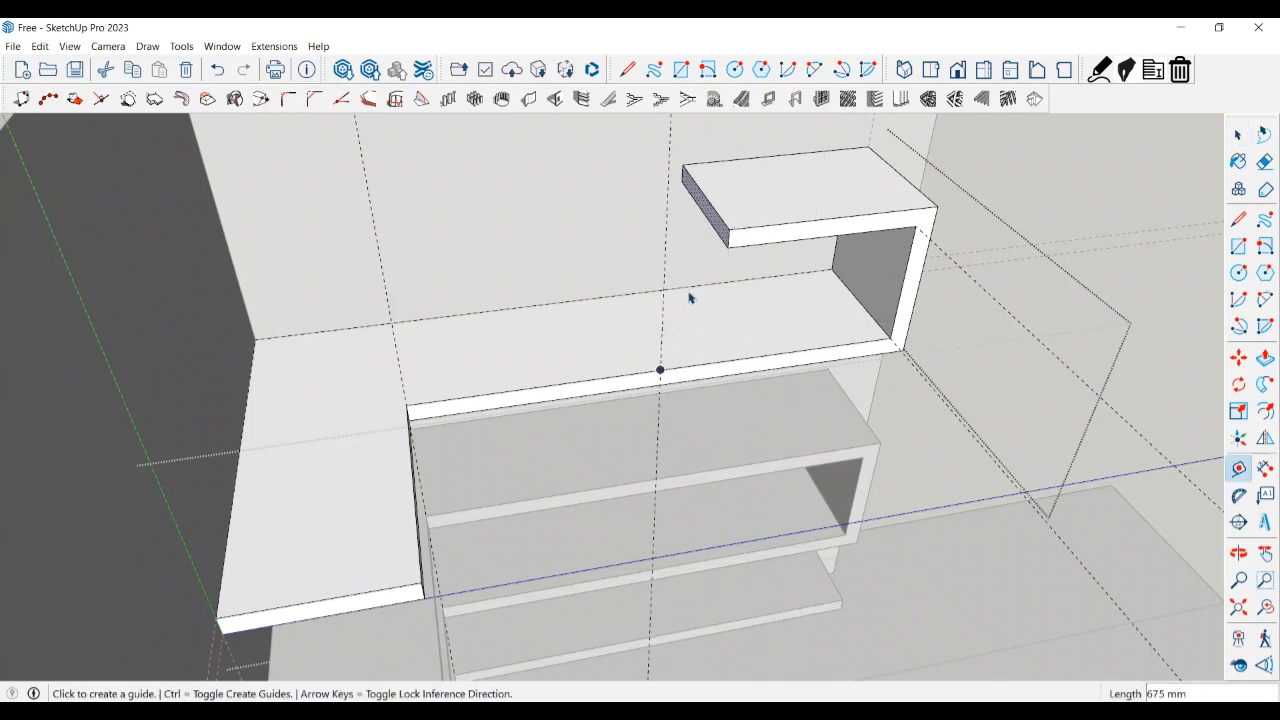
{"action": "key", "text": "space"}
{"action": "key", "text": "p"}
{"action": "left_click", "coordinate": [712, 232]}
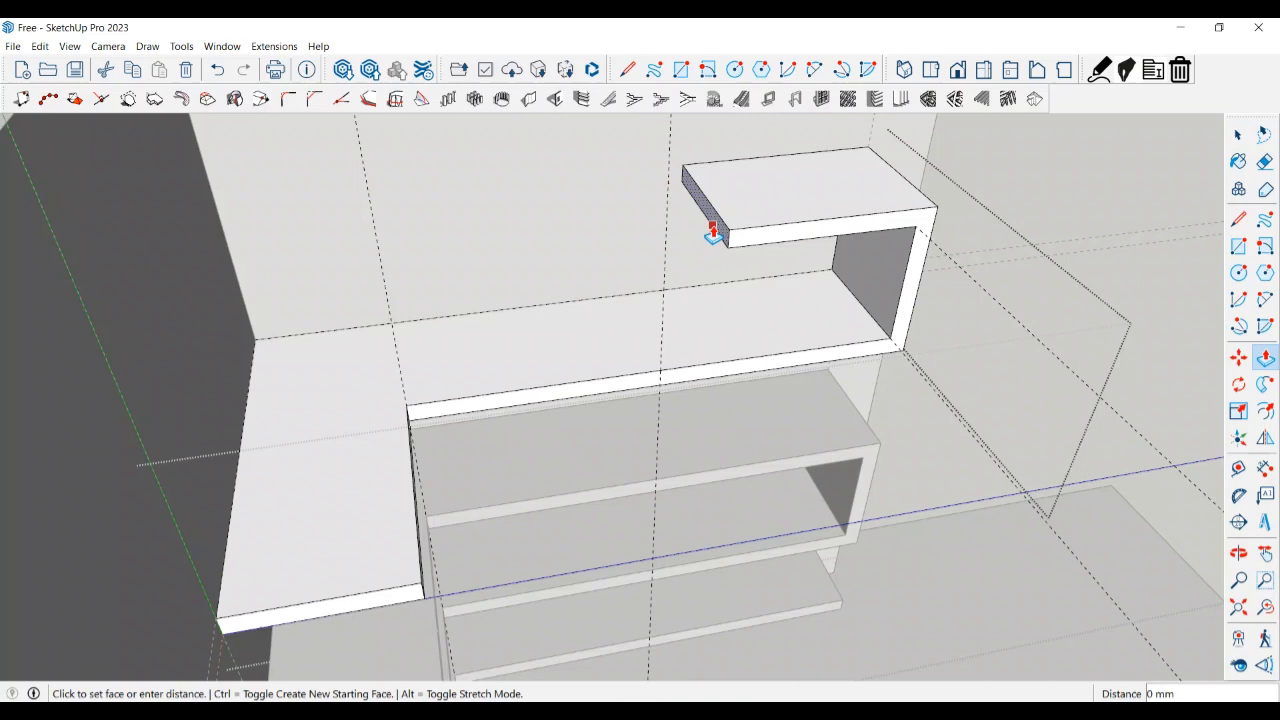
{"action": "left_click", "coordinate": [668, 288]}
{"action": "key", "text": "space"}
- Erase the vertical guide at the upper shelf's end and leave the board group
{"action": "mouse_move", "coordinate": [668, 288]}
{"action": "middle_mouse_down"}
{"action": "mouse_move", "coordinate": [697, 331]}
{"action": "mouse_move", "coordinate": [660, 363]}
{"action": "mouse_move", "coordinate": [531, 280]}
{"action": "mouse_move", "coordinate": [521, 245]}
{"action": "middle_mouse_up"}
{"action": "key", "text": "e"}
{"action": "key", "text": "space"}
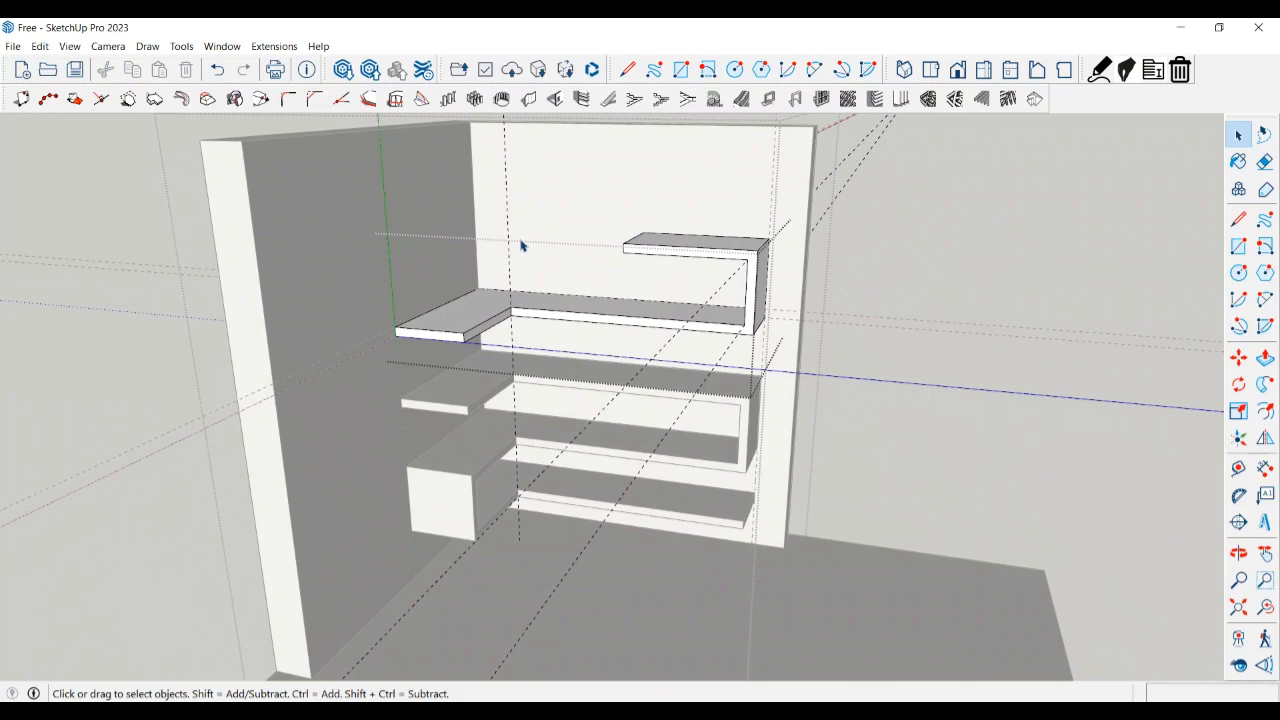
{"action": "middle_click_drag", "start_coordinate": [490, 278], "coordinate": [606, 311]}
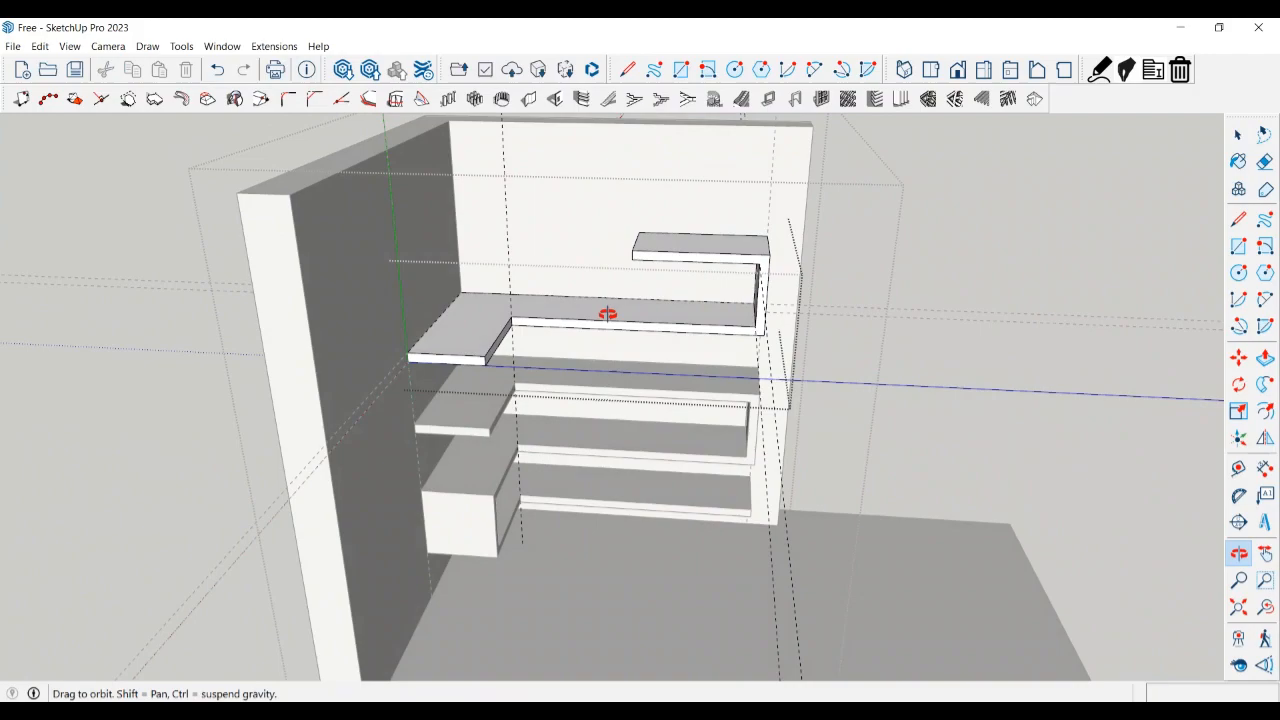
{"action": "left_click", "coordinate": [616, 210]}
- Place horizontal guides on the right wall along the upper shelf's top back edge and on the left wall 400 mm above the board
{"action": "middle_click_drag", "start_coordinate": [614, 215], "coordinate": [350, 222]}
{"action": "scroll", "coordinate": [514, 283], "scroll_direction": "down", "scroll_amount": 2}
{"action": "mouse_move", "coordinate": [567, 281]}
{"action": "middle_mouse_down"}
{"action": "mouse_move", "coordinate": [568, 265]}
{"action": "mouse_move", "coordinate": [557, 277]}
{"action": "middle_mouse_up"}
{"action": "scroll", "coordinate": [486, 251], "scroll_direction": "up", "scroll_amount": 3}
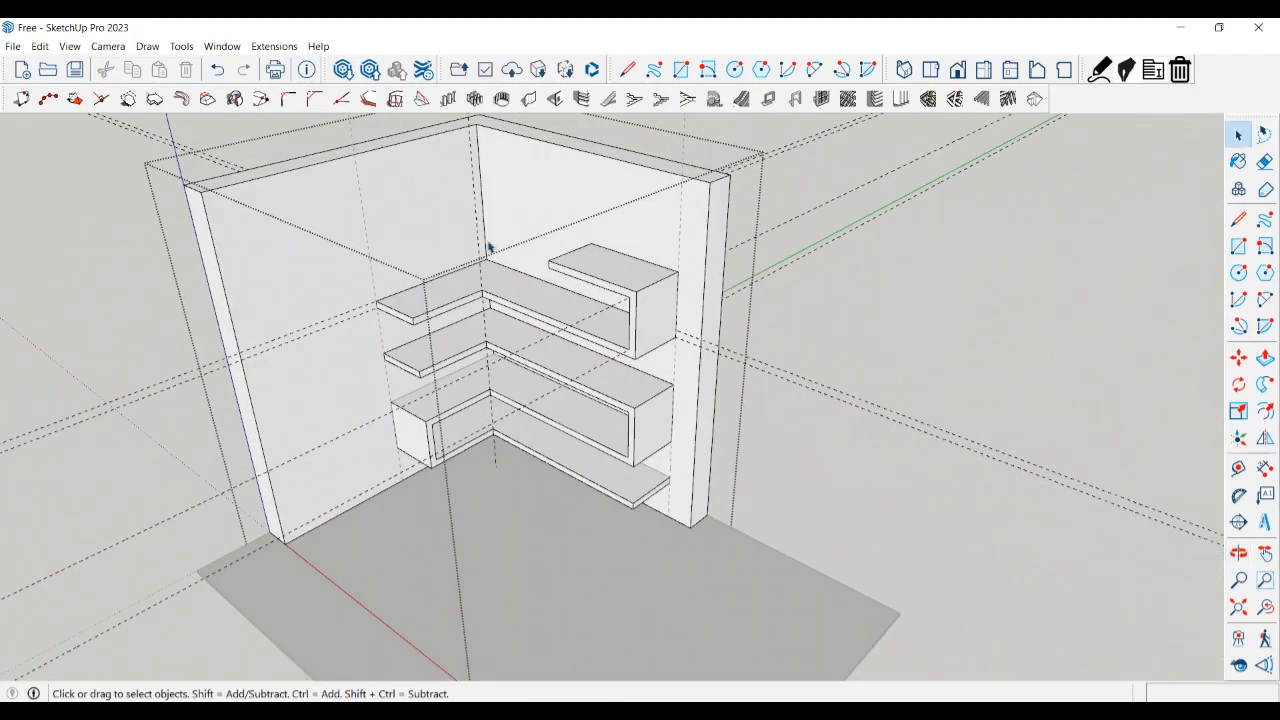
{"action": "middle_click_drag", "start_coordinate": [486, 251], "coordinate": [536, 232]}
{"action": "key", "text": "t"}
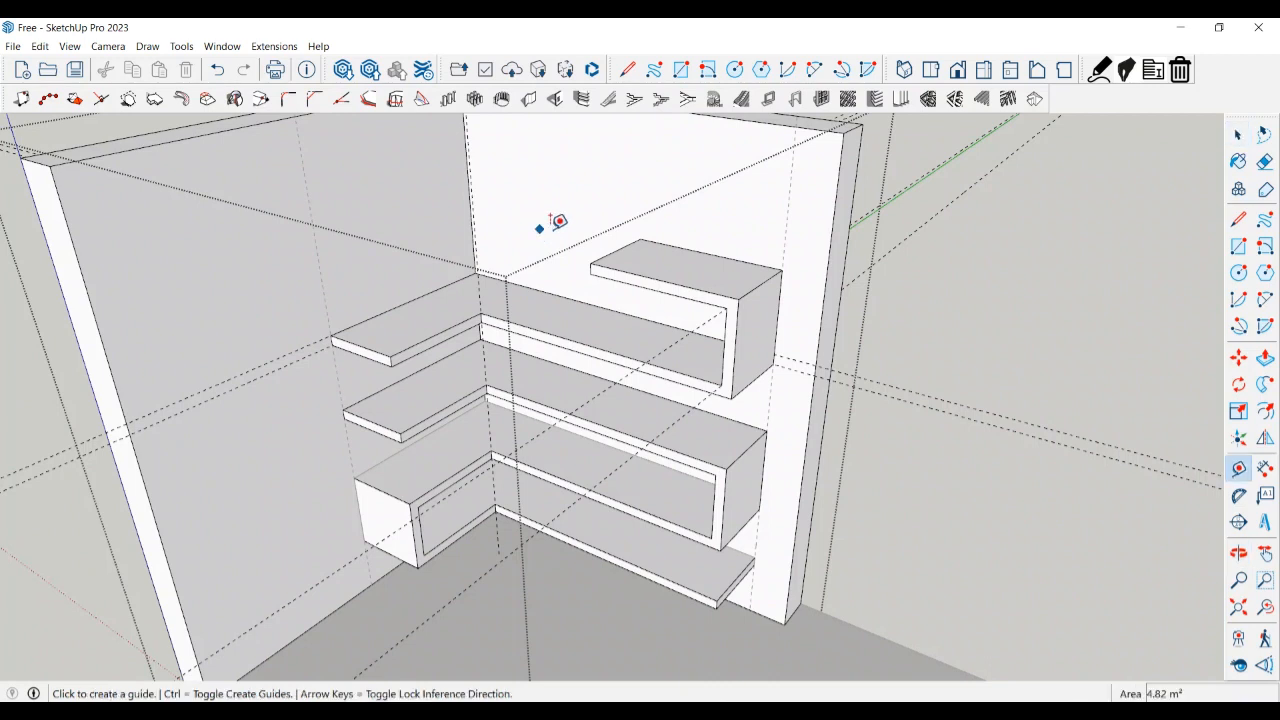
{"action": "left_click", "coordinate": [709, 253]}
{"action": "left_click", "coordinate": [718, 241]}
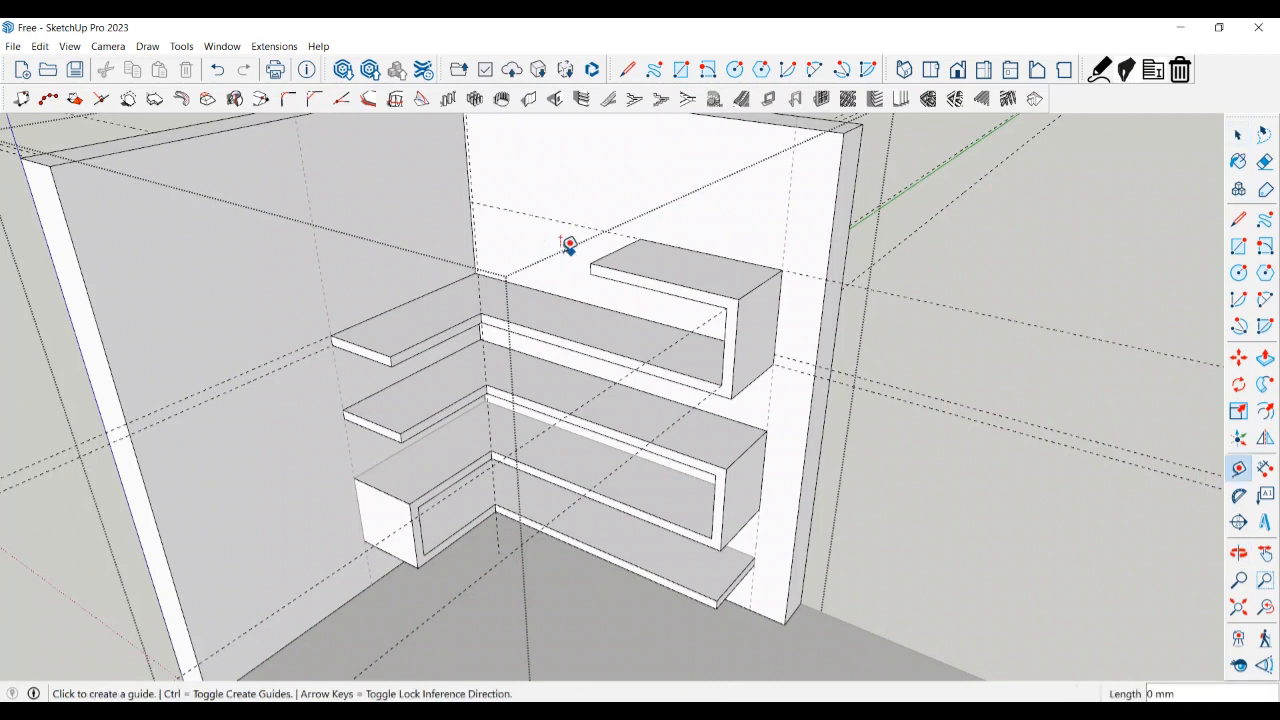
{"action": "left_click", "coordinate": [455, 281]}
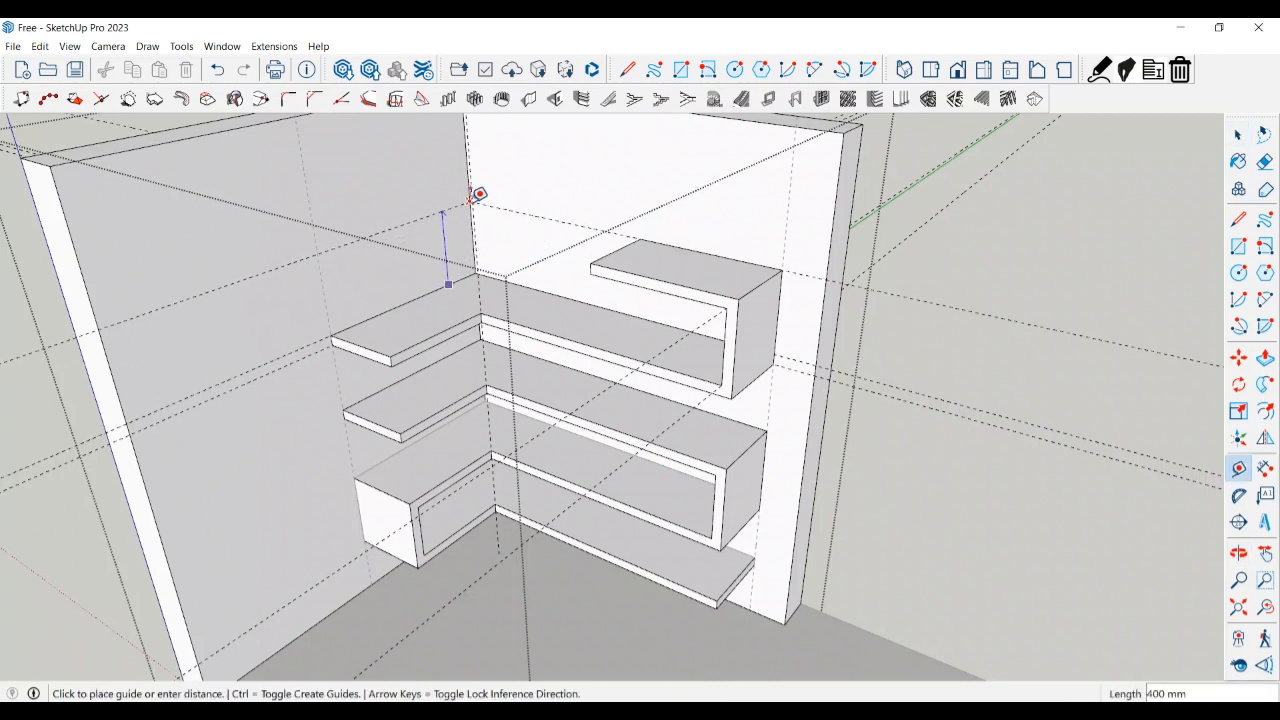
{"action": "left_click", "coordinate": [477, 200]}
- Add a guide 50 mm above the upper guide on the left wall and draw a 1000 × 50 mm rectangle between them up to the corner
{"action": "middle_click_drag", "start_coordinate": [477, 200], "coordinate": [370, 240]}
{"action": "left_click", "coordinate": [376, 224]}
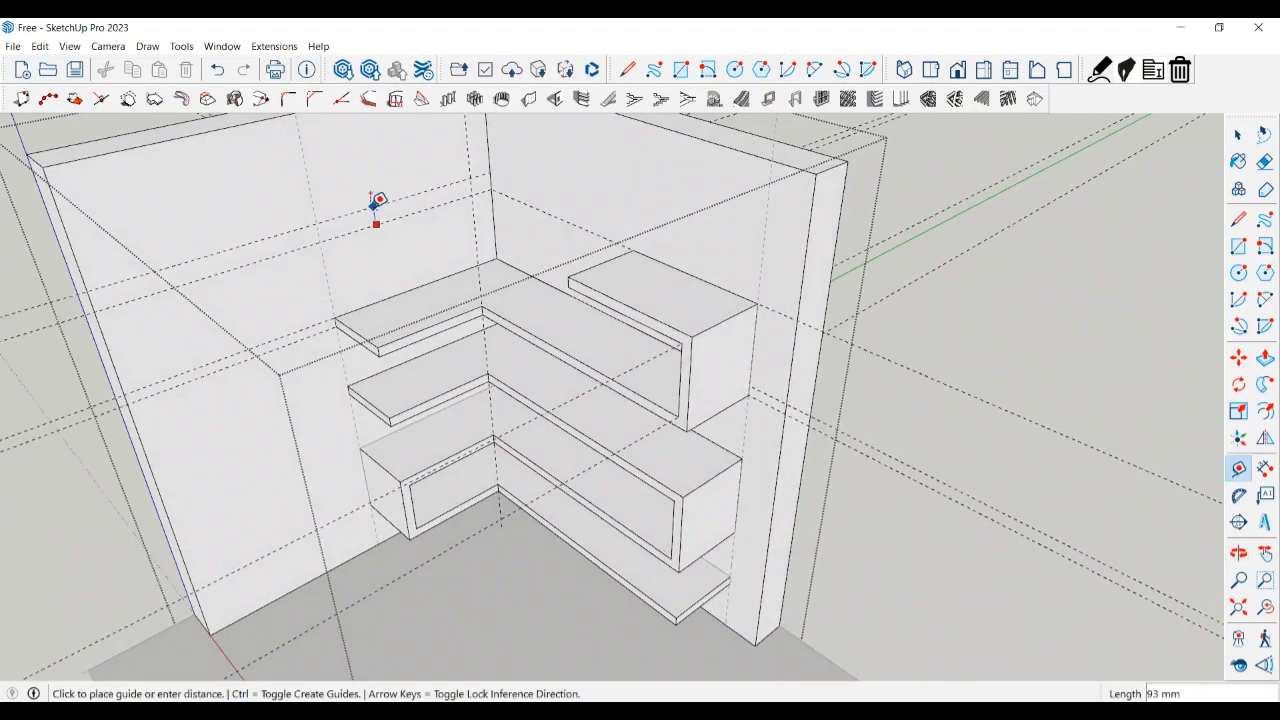
{"action": "left_click", "coordinate": [376, 200]}
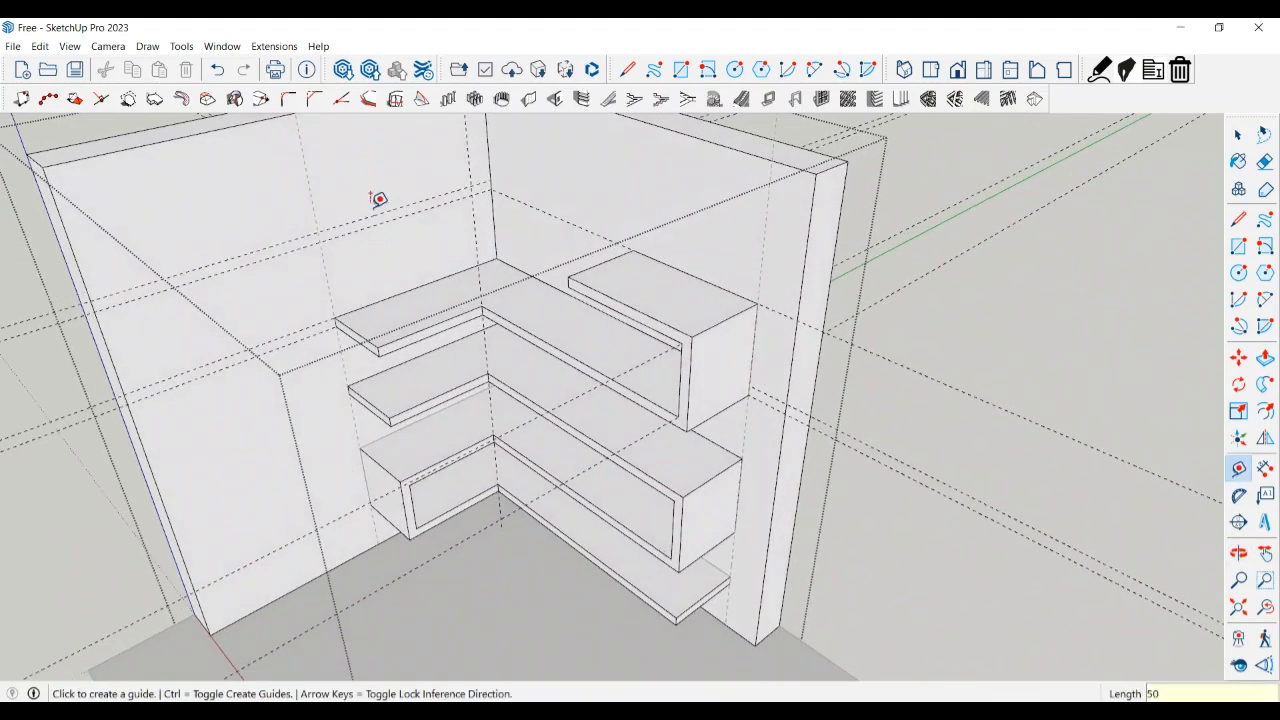
{"action": "key", "text": "space"}
{"action": "key", "text": "r"}
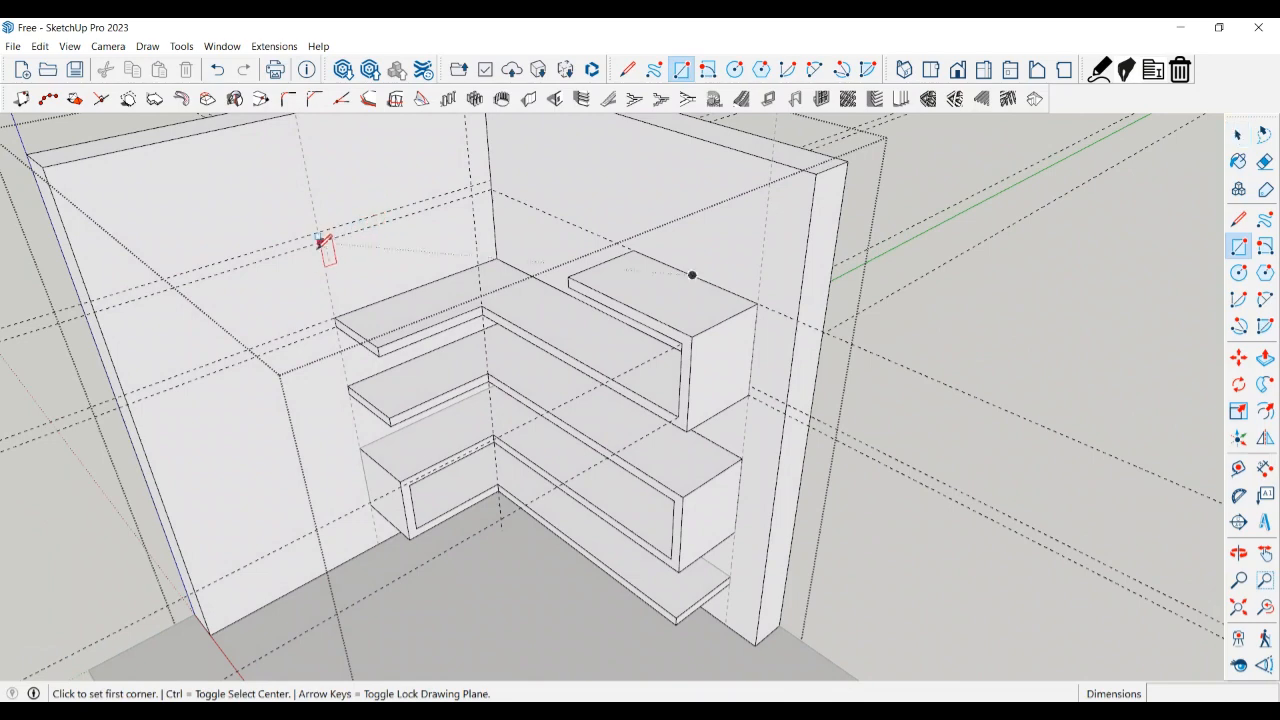
{"action": "left_click", "coordinate": [320, 240]}
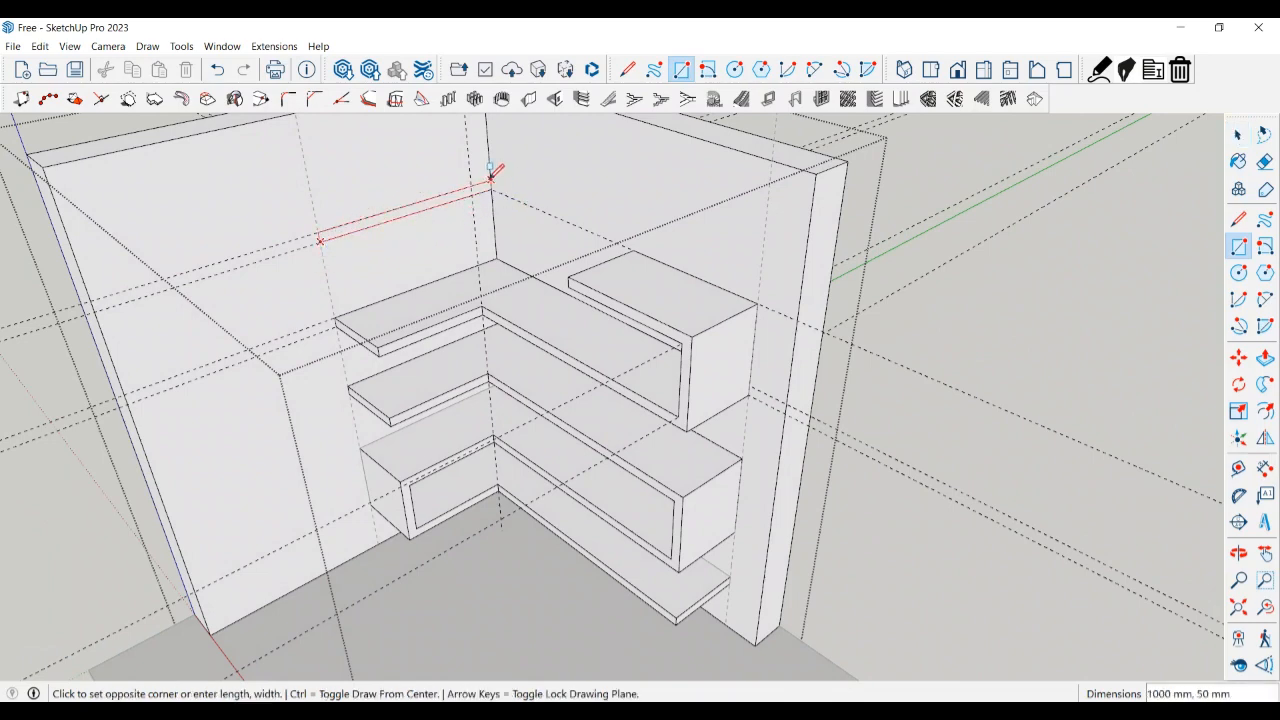
{"action": "left_click", "coordinate": [490, 185]}
- Select the new rectangle's face with its edges on the left wall and make it a group
{"action": "key", "text": "space"}
{"action": "double_click", "coordinate": [436, 205]}
{"action": "right_click", "coordinate": [433, 207]}
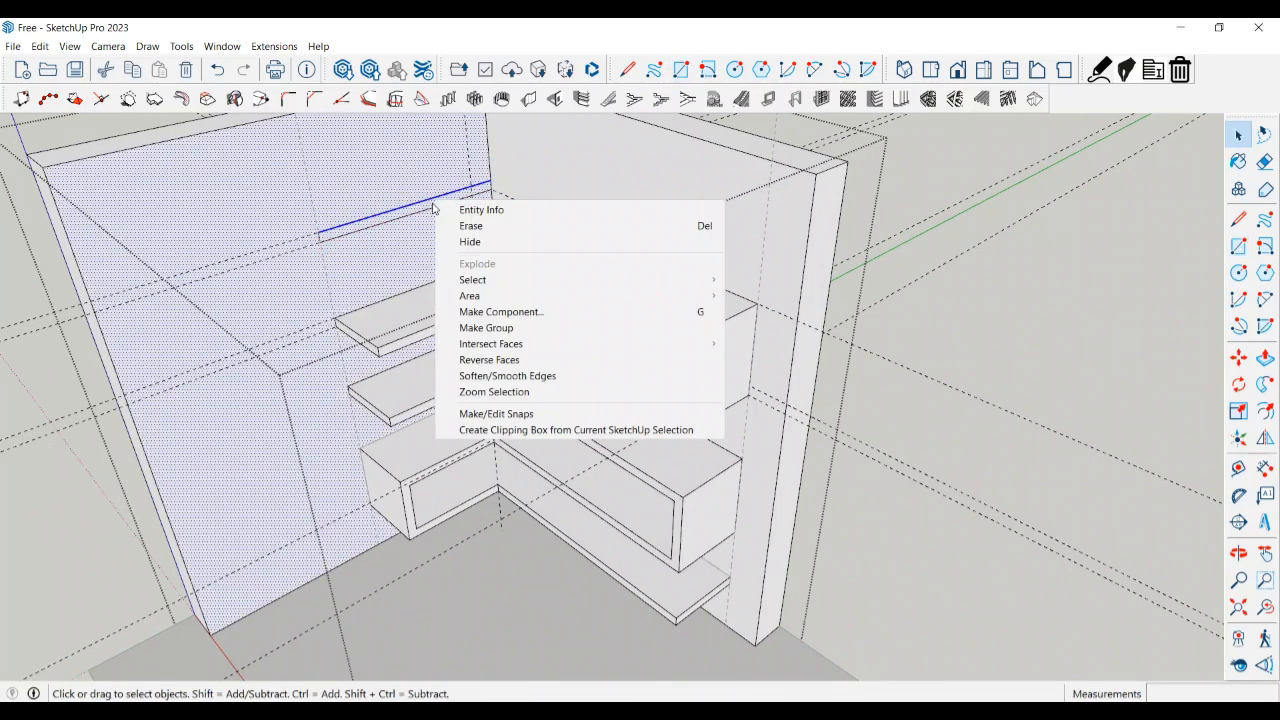
{"action": "left_click", "coordinate": [389, 224]}
{"action": "right_click", "coordinate": [389, 222]}
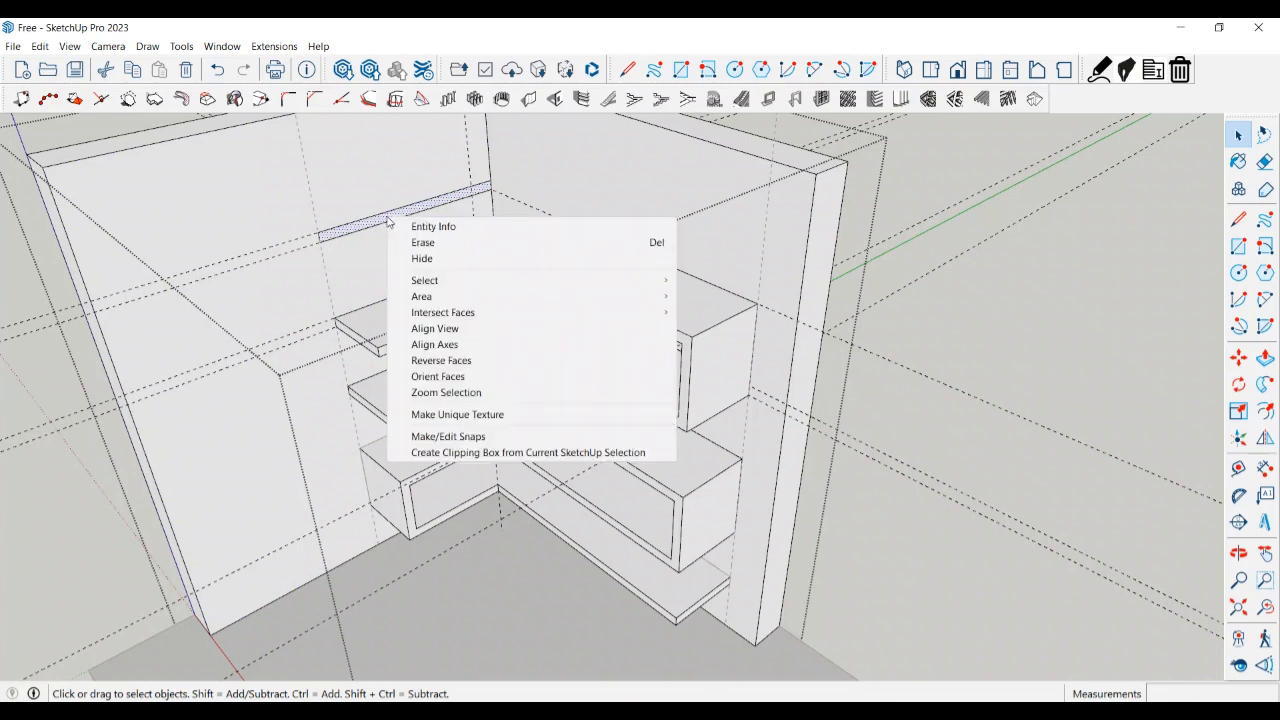
{"action": "key", "text": "Escape"}
{"action": "double_click", "coordinate": [389, 222]}
{"action": "right_click", "coordinate": [389, 222]}
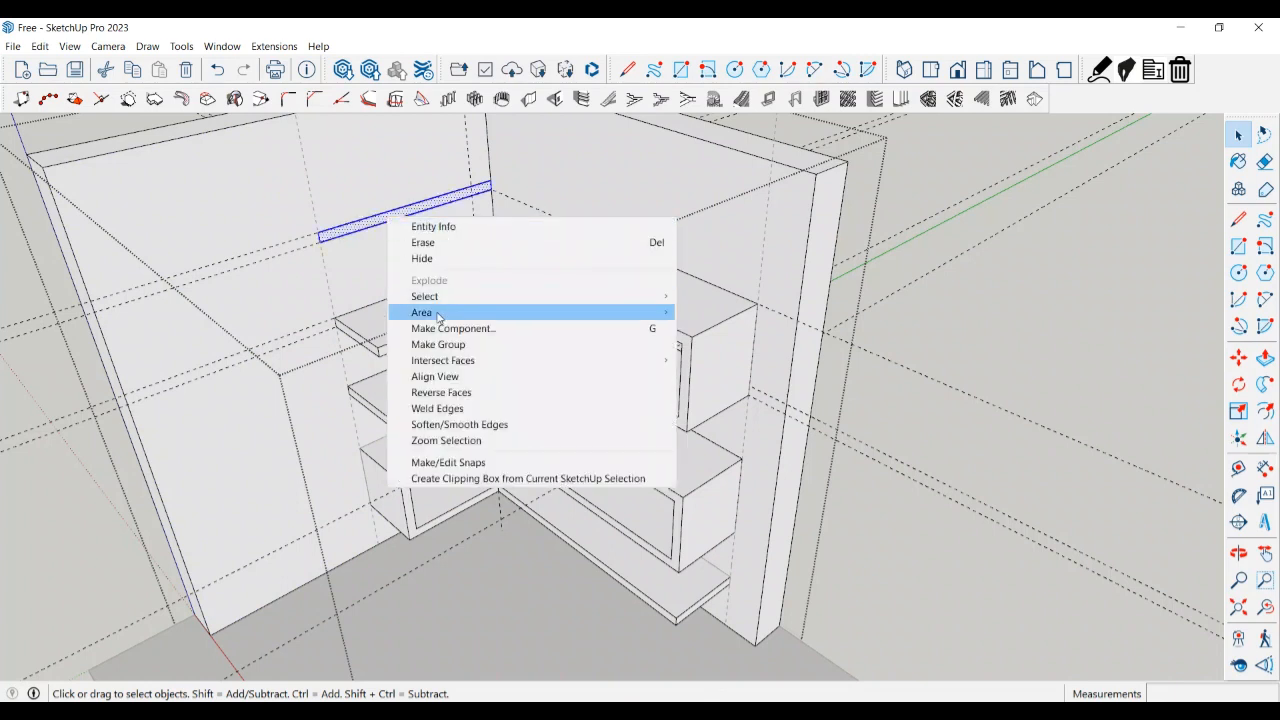
{"action": "left_click", "coordinate": [440, 344]}
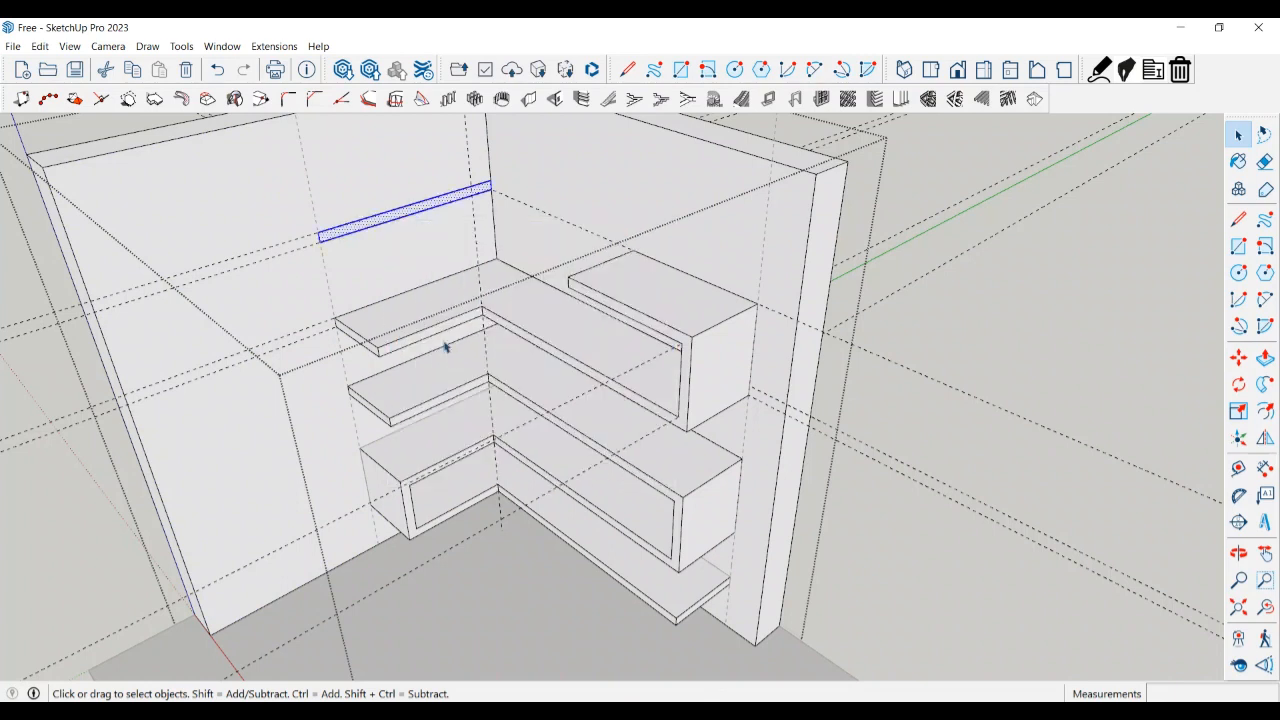
- Open the rectangle's group and extrude the face 400 mm out from the left wall into a shelf board
{"action": "double_click", "coordinate": [450, 203]}
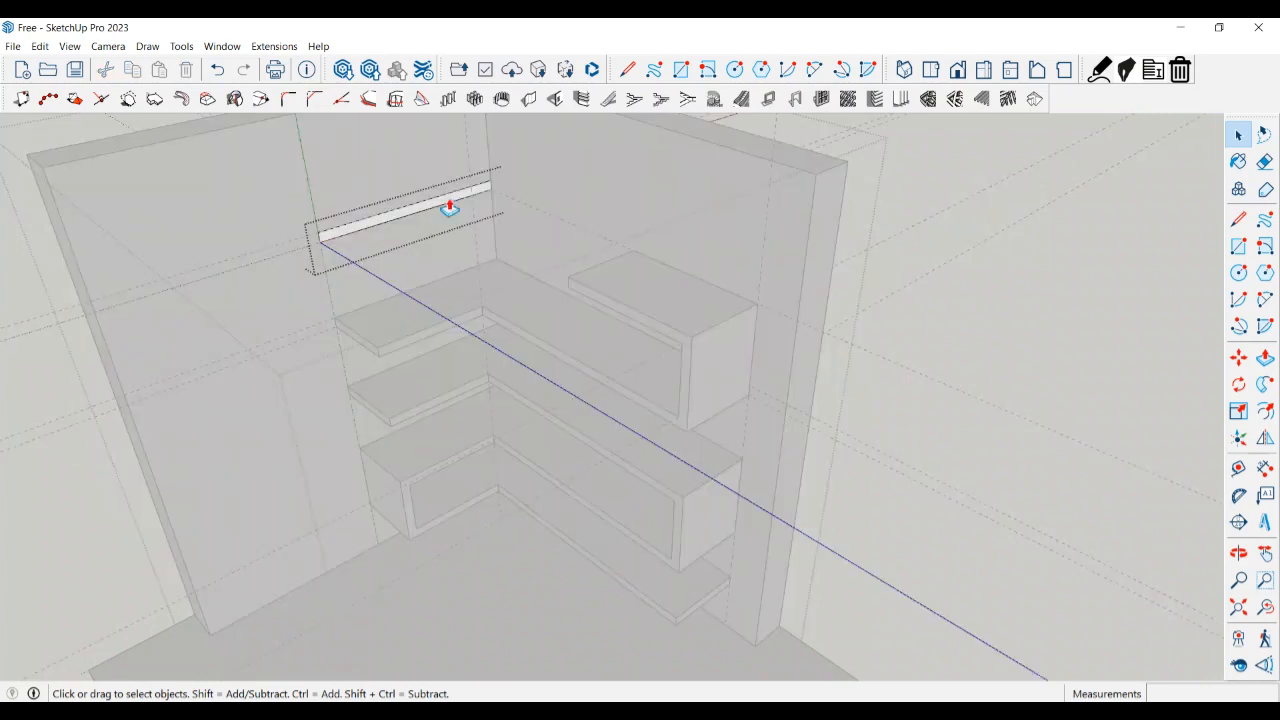
{"action": "key", "text": "p"}
{"action": "left_click", "coordinate": [450, 207]}
{"action": "left_click", "coordinate": [482, 228]}
{"action": "type", "text": "40"}
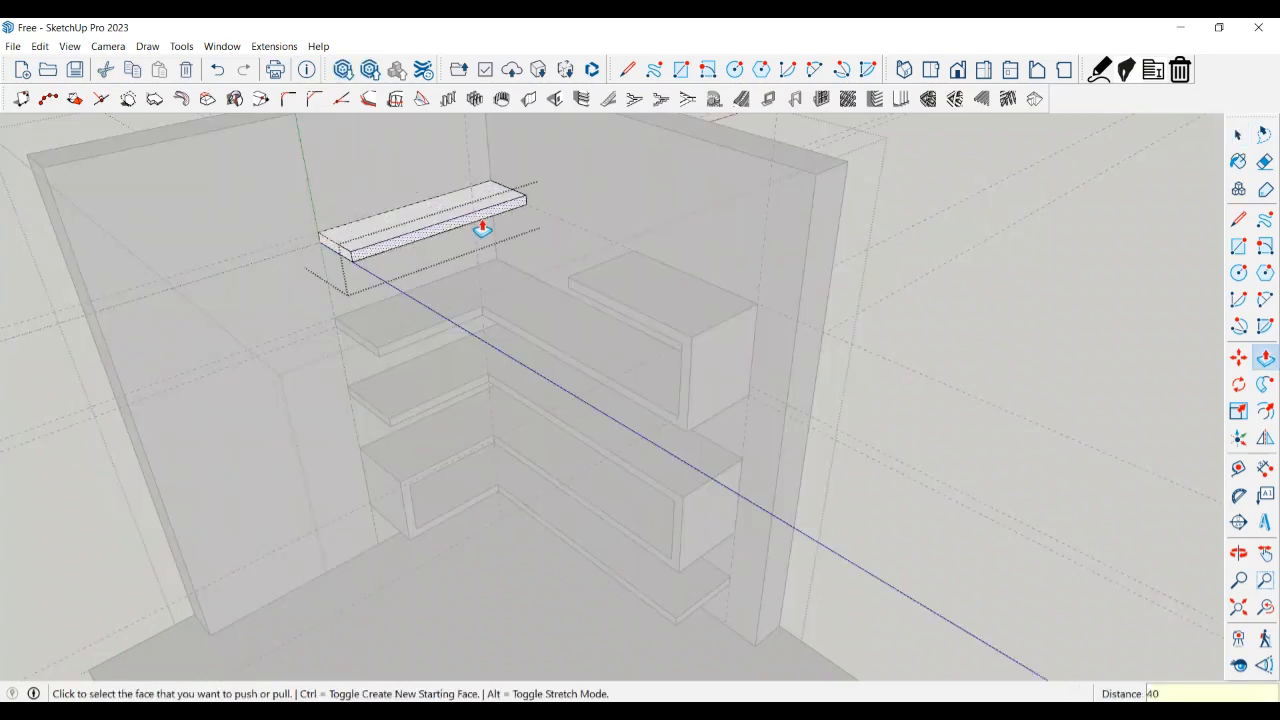
{"action": "type", "text": "0"}
{"action": "key", "text": "Return"}
{"action": "key", "text": "space"}
- Place a vertical guide on the new board's front face, 400 mm from its corner-side end
{"action": "scroll", "coordinate": [577, 217], "scroll_direction": "up", "scroll_amount": 4}
{"action": "middle_click_drag", "start_coordinate": [577, 217], "coordinate": [501, 217]}
{"action": "key", "text": "t"}
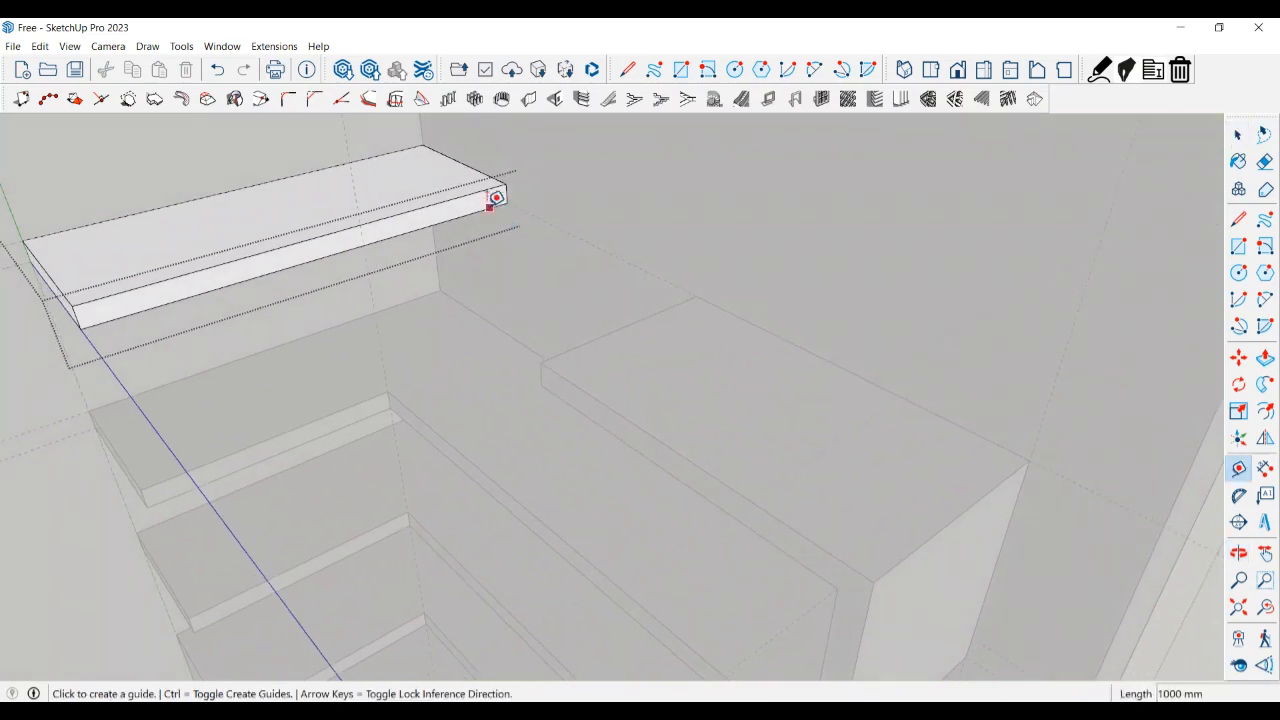
{"action": "scroll", "coordinate": [507, 201], "scroll_direction": "up", "scroll_amount": 2}
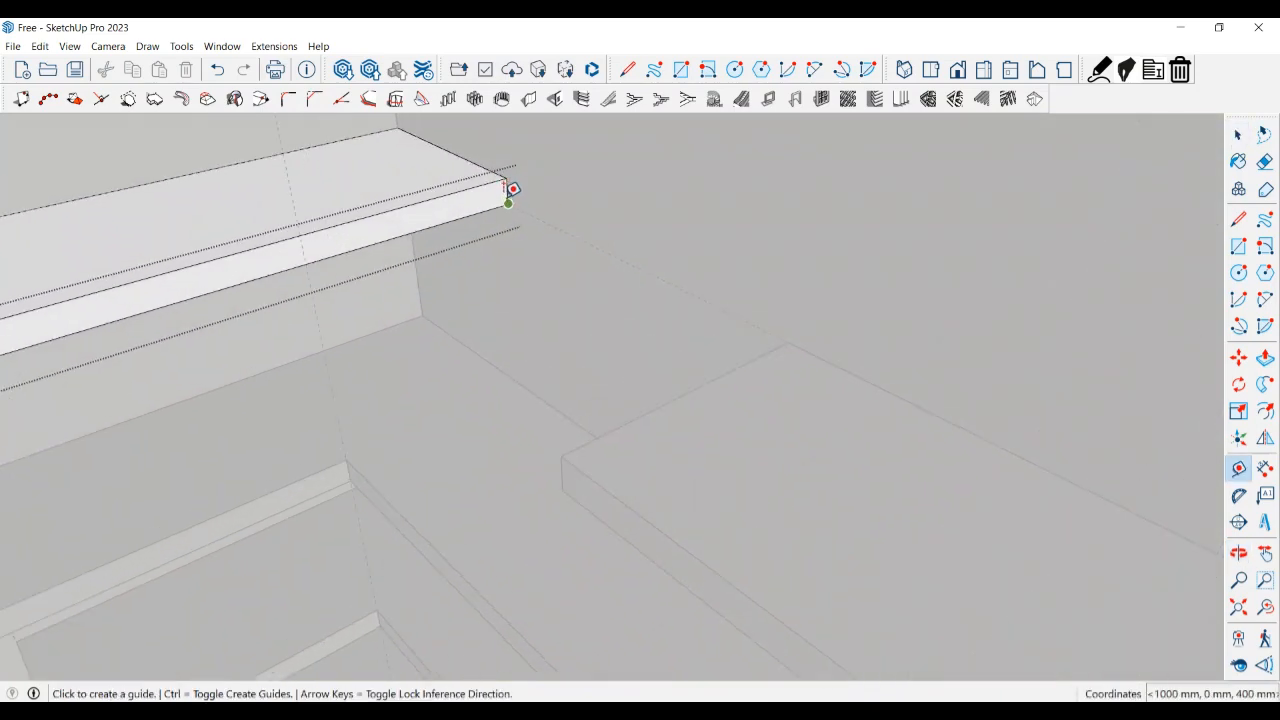
{"action": "left_click", "coordinate": [508, 191]}
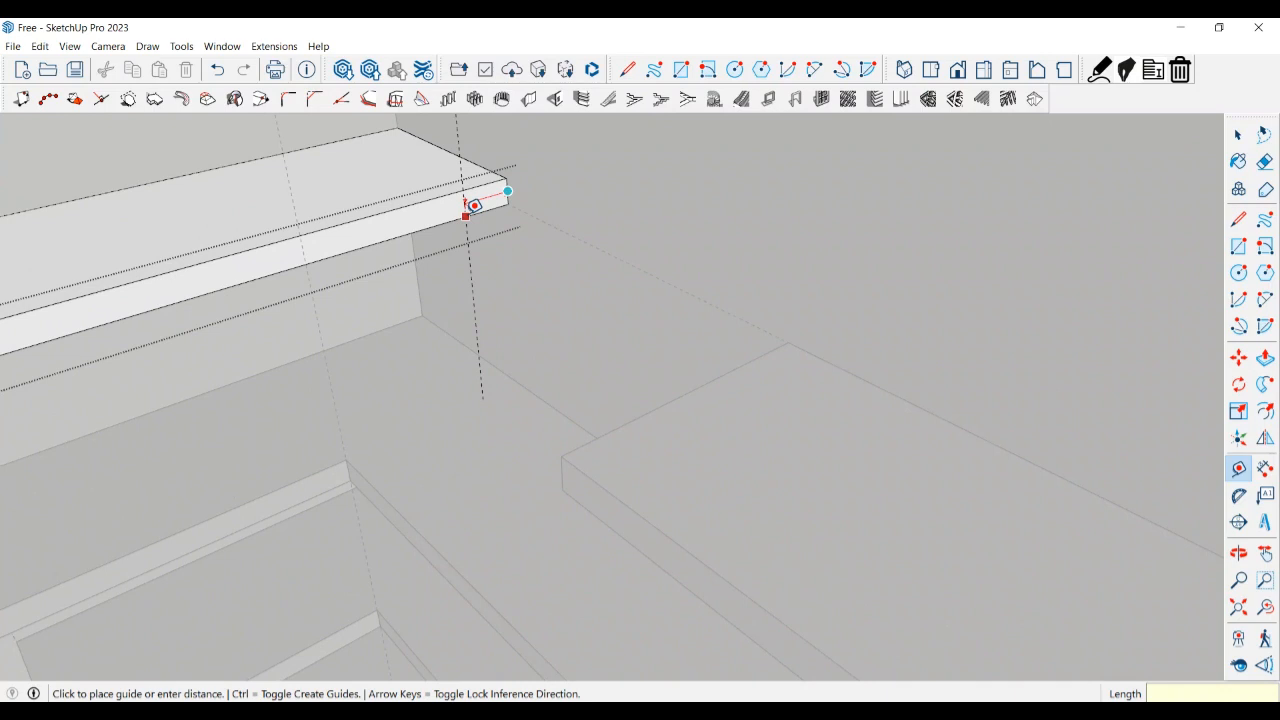
{"action": "key", "text": "Return"}
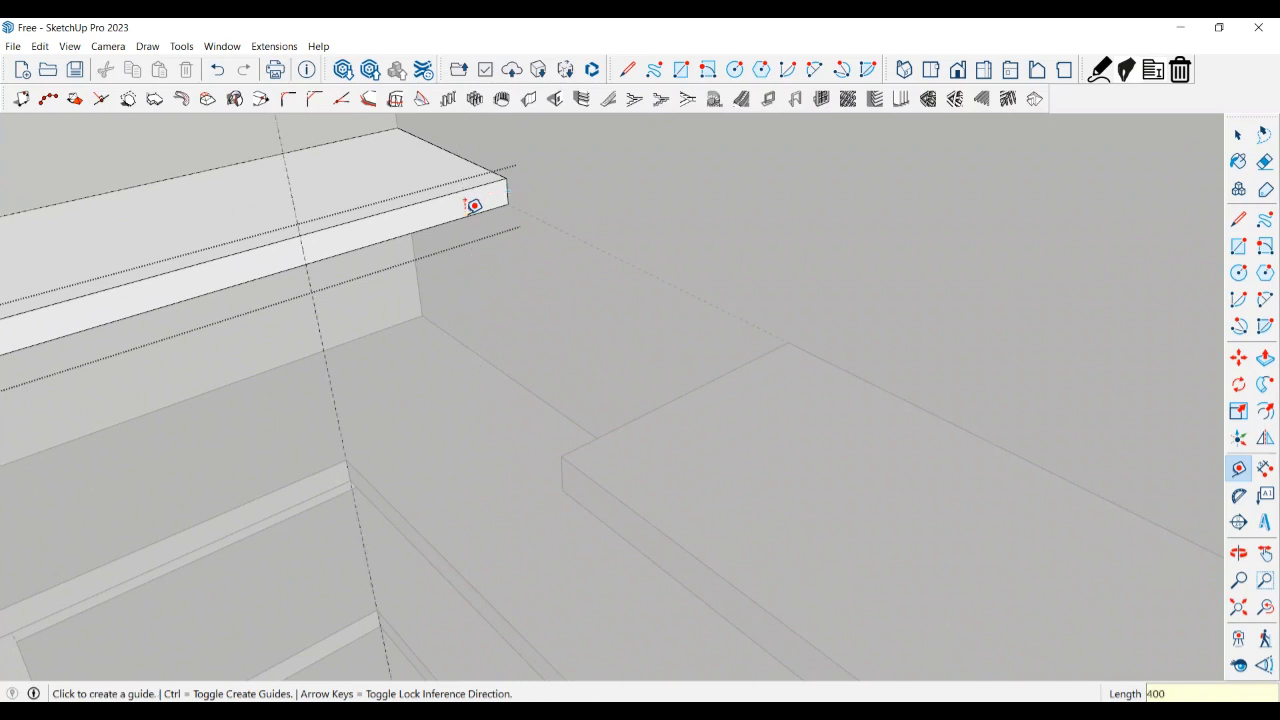
{"action": "key", "text": "space"}
- Try to split the board's front face at the guide and extrude the corner-side section about 447 mm along the right wall
{"action": "key", "text": "l"}
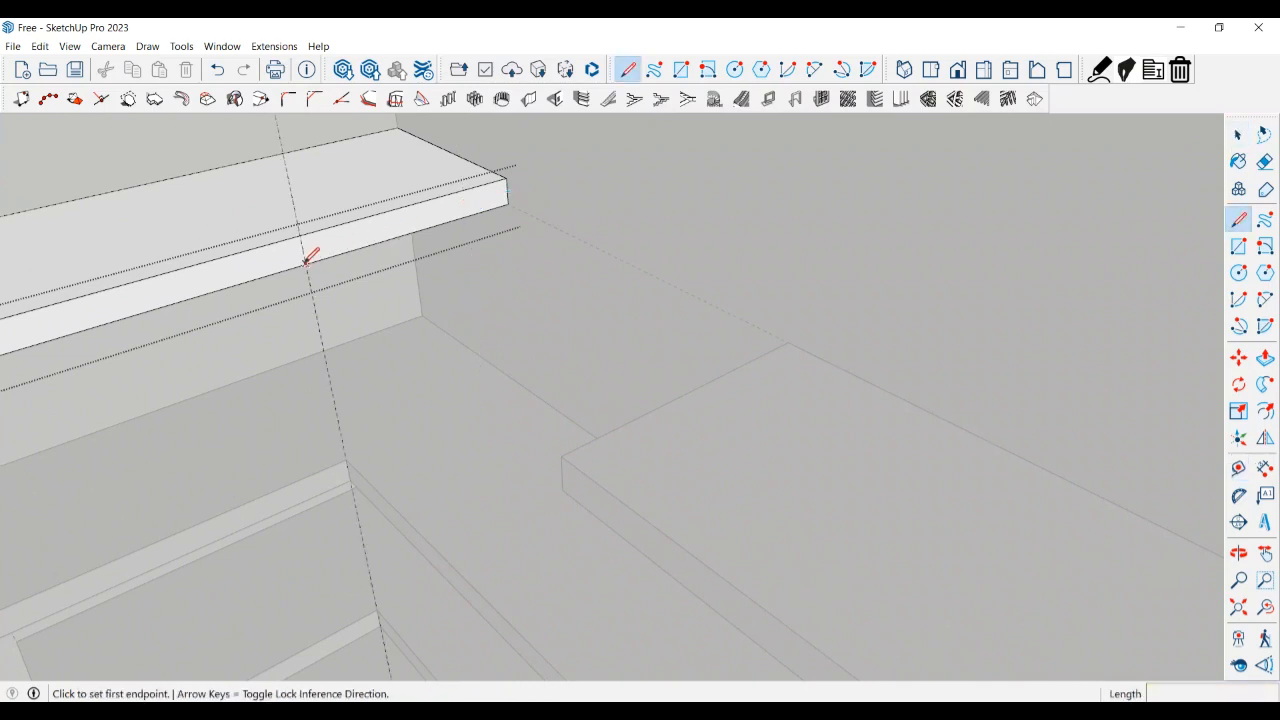
{"action": "left_click", "coordinate": [306, 262]}
{"action": "left_click", "coordinate": [306, 229]}
{"action": "key", "text": "space"}
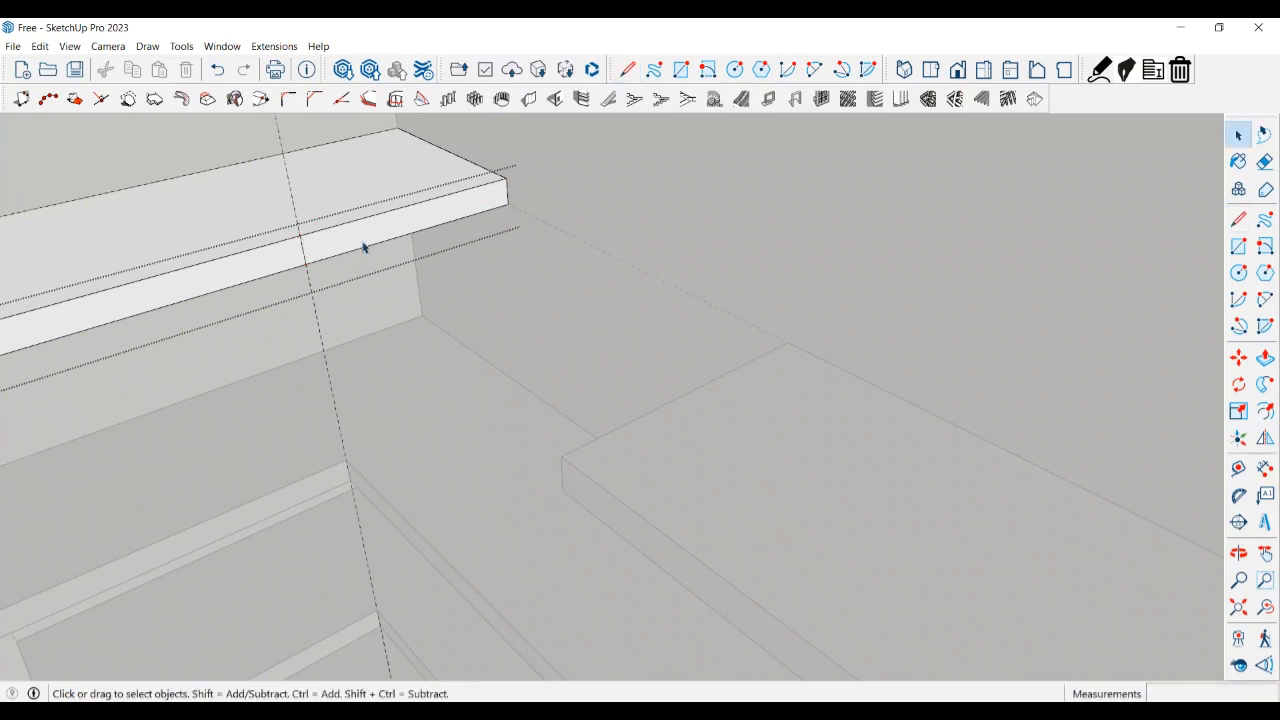
{"action": "left_click", "coordinate": [363, 246]}
{"action": "key", "text": "p"}
{"action": "left_click", "coordinate": [363, 246]}
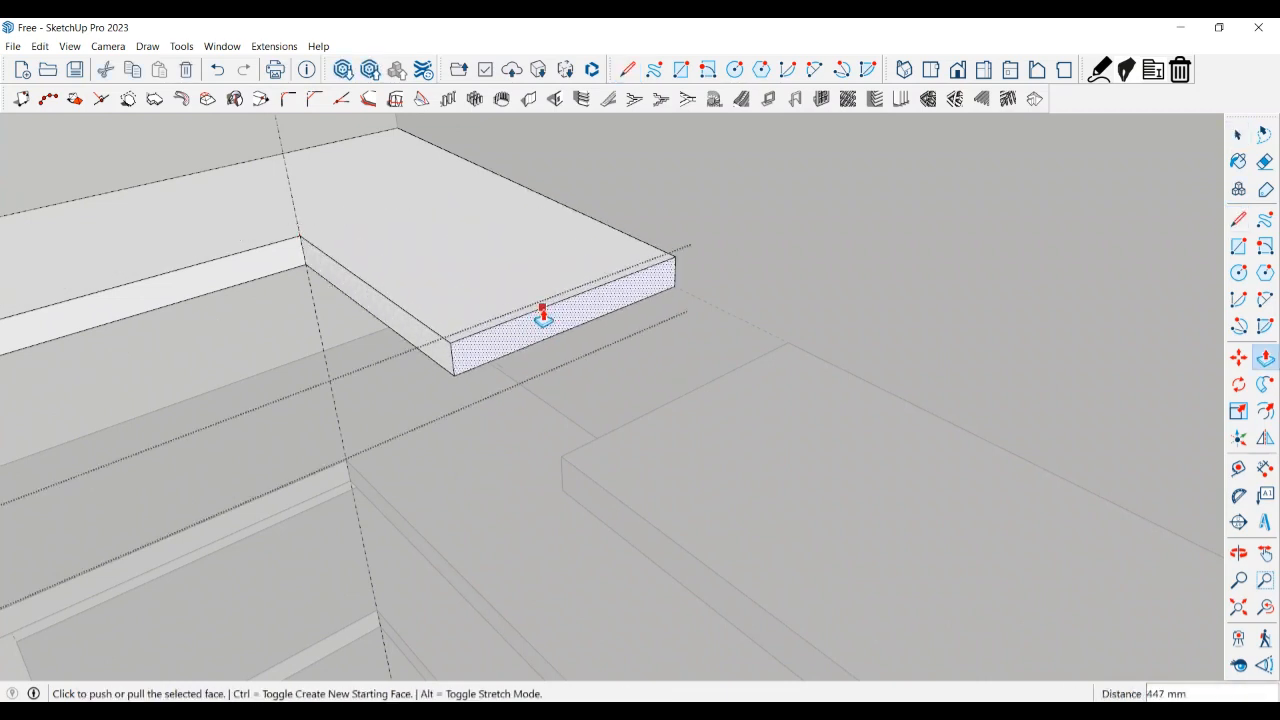
{"action": "scroll", "coordinate": [429, 283], "scroll_direction": "down", "scroll_amount": 6}
{"action": "middle_click_drag", "start_coordinate": [466, 349], "coordinate": [641, 331]}
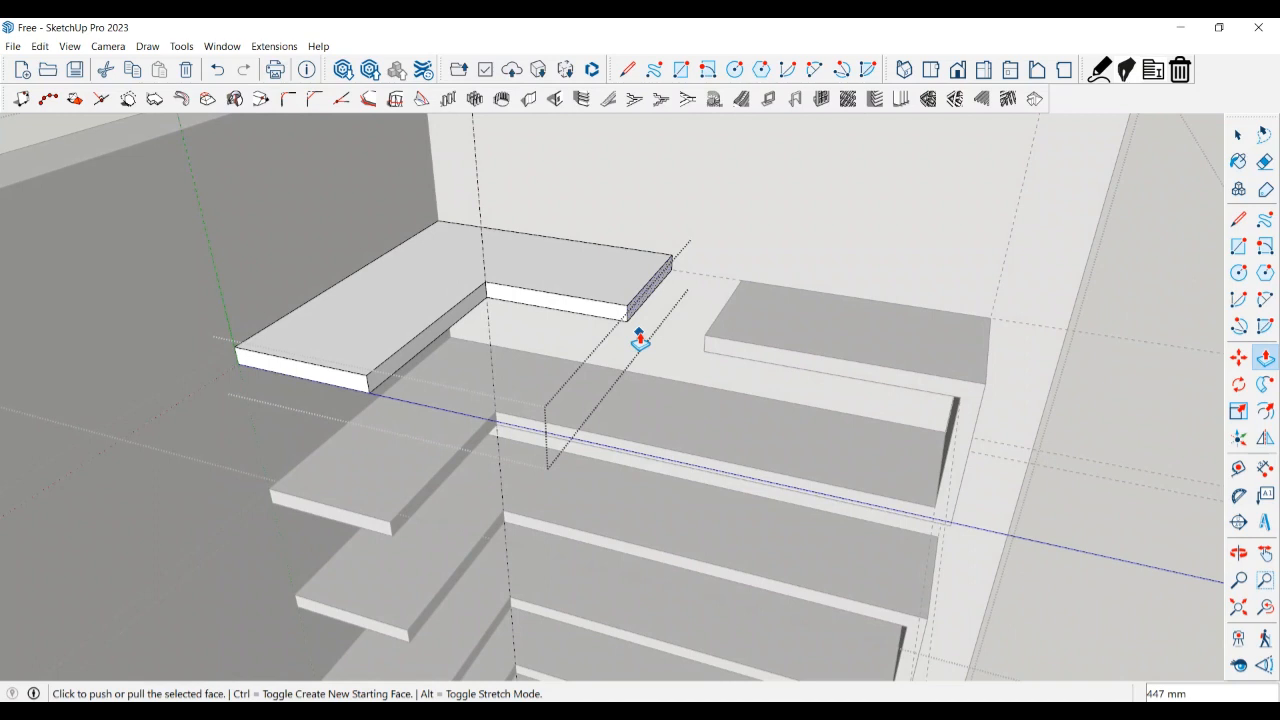
{"action": "left_click", "coordinate": [640, 340]}
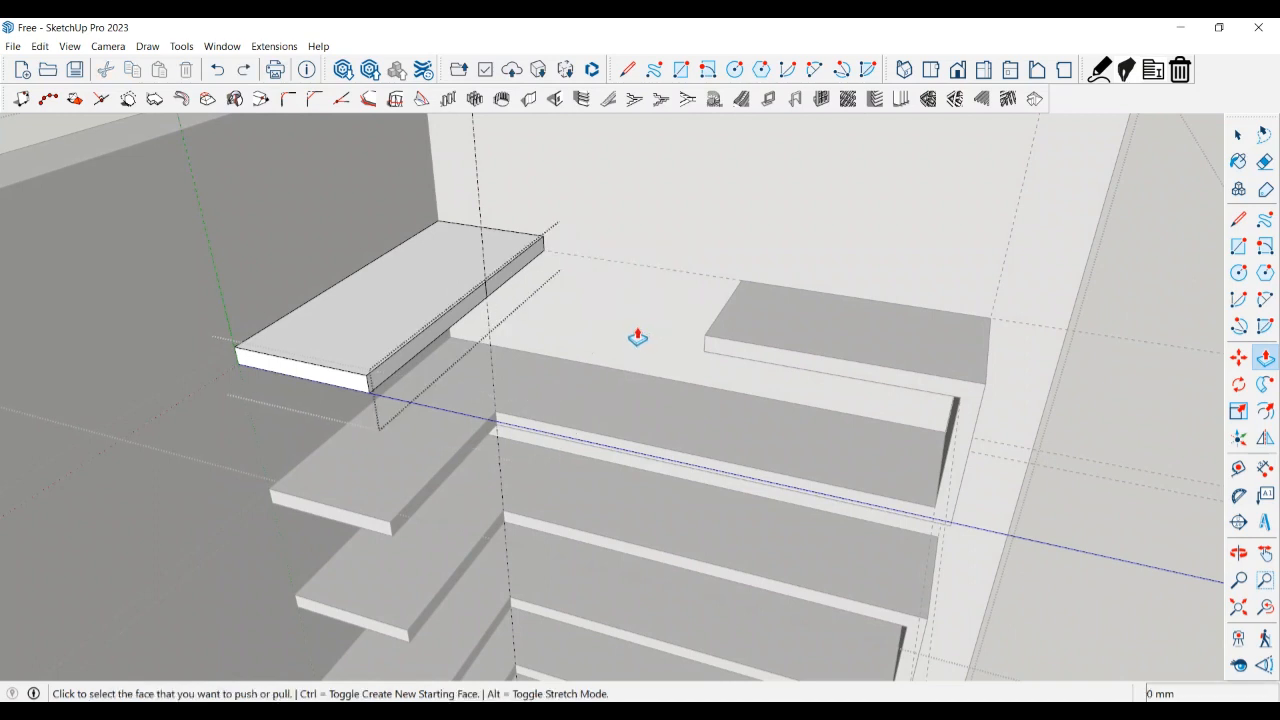
- Erase the vertical guide crossing the new board's front face
{"action": "middle_click_drag", "start_coordinate": [634, 337], "coordinate": [349, 281]}
{"action": "key", "text": "space"}
{"action": "key", "text": "e"}
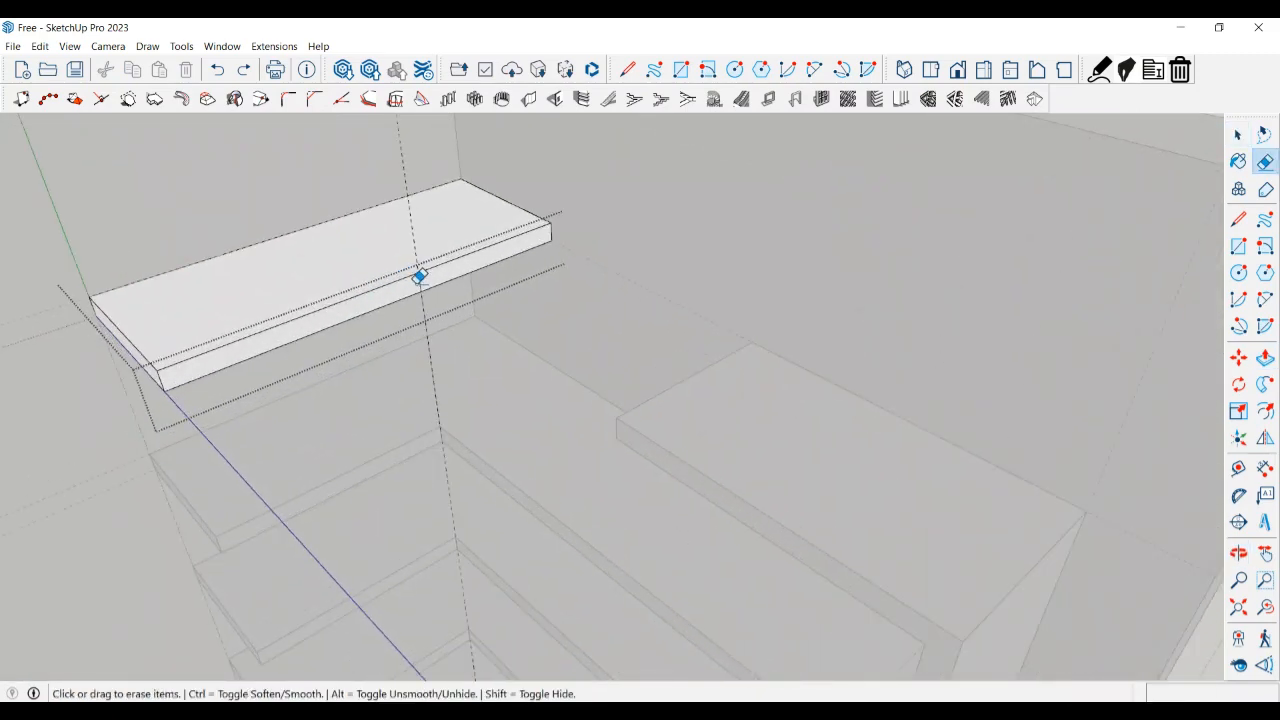
{"action": "key", "text": "space"}
- Place a guide on the board's top face, 50 mm in from its free end
{"action": "middle_click_drag", "start_coordinate": [436, 290], "coordinate": [243, 303]}
{"action": "key", "text": "t"}
{"action": "scroll", "coordinate": [228, 300], "scroll_direction": "up", "scroll_amount": 2}
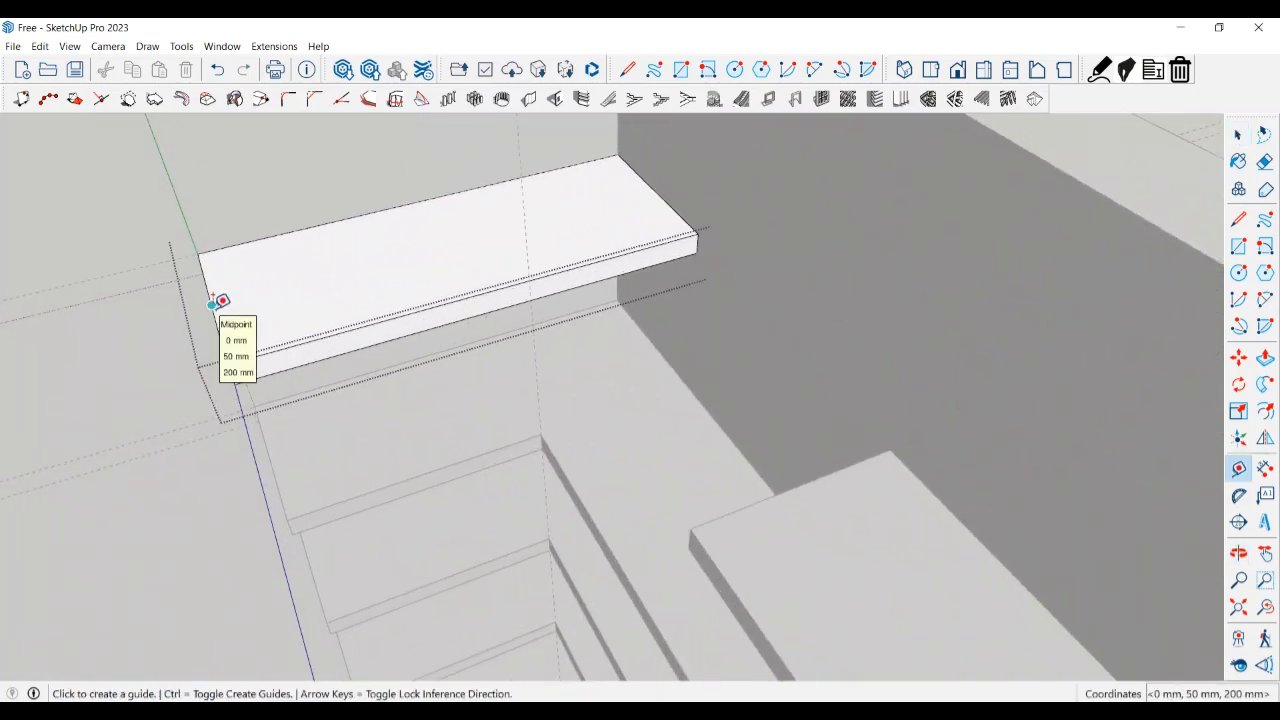
{"action": "left_click", "coordinate": [212, 304]}
{"action": "type", "text": "50"}
{"action": "key", "text": "Return"}
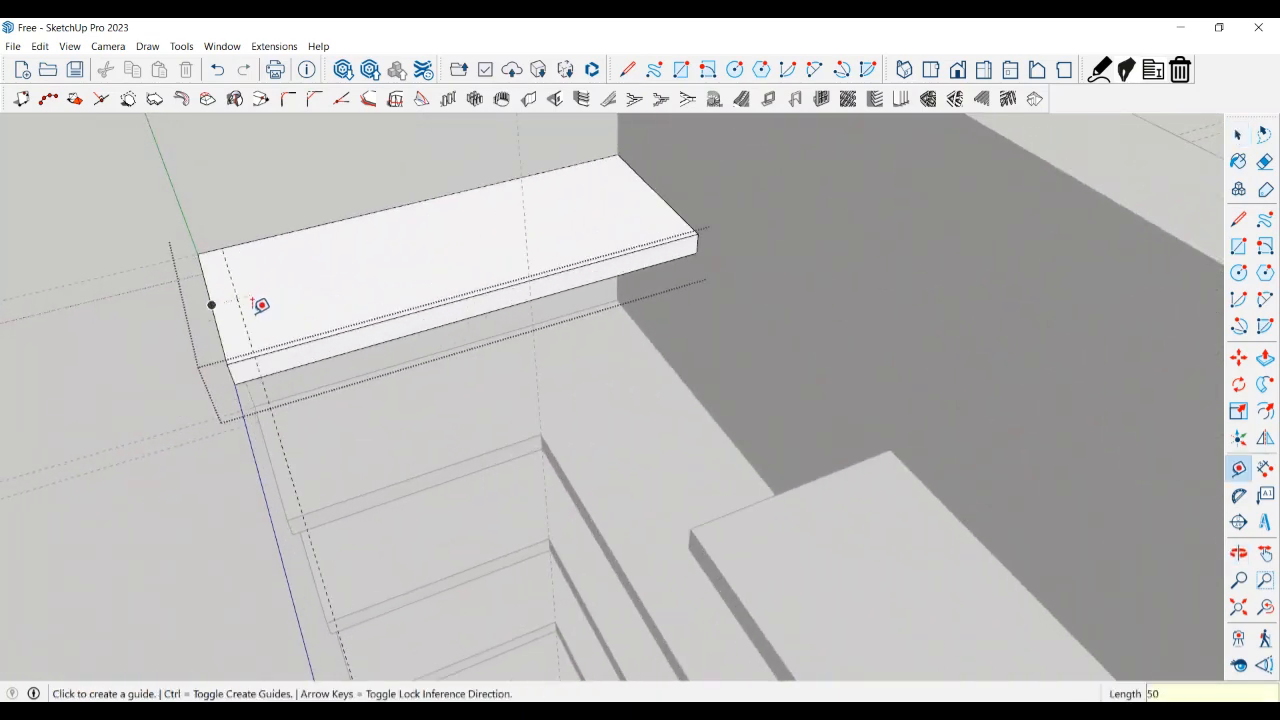
{"action": "key", "text": "space"}
- Draw a line along the guide across the board's top face and extrude the end strip 400 mm up as an upright
{"action": "key", "text": "l"}
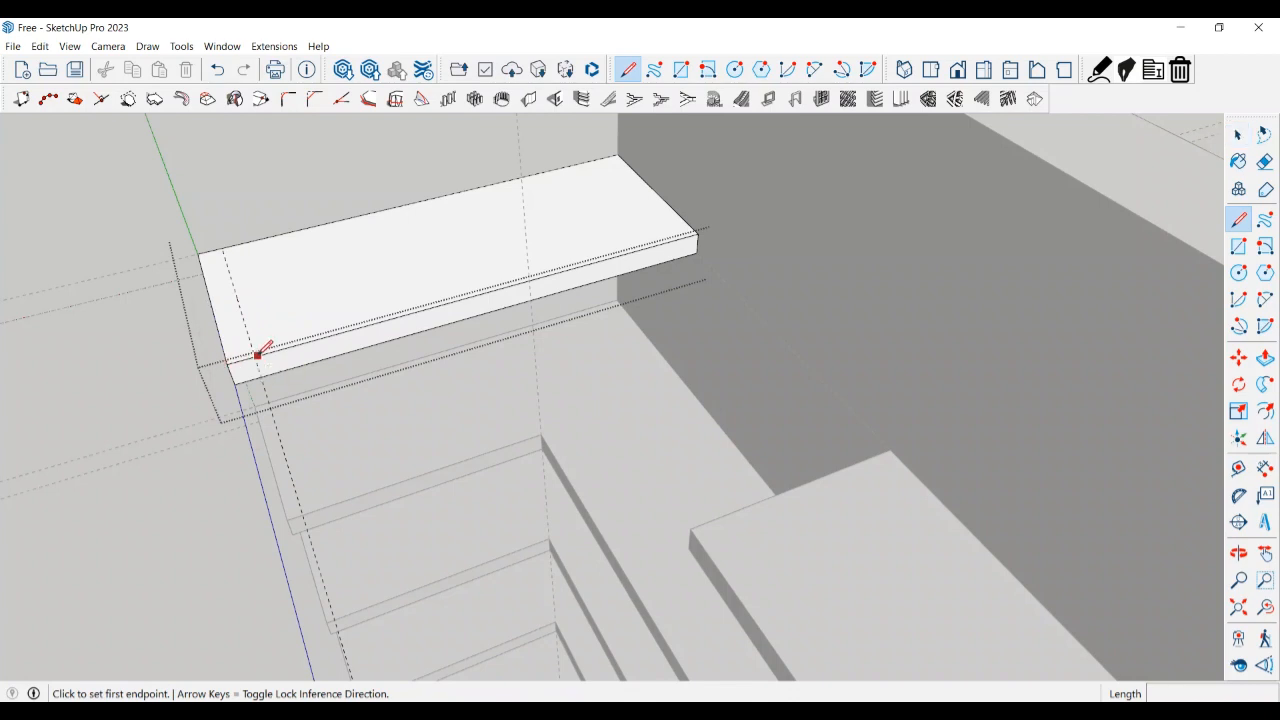
{"action": "left_click", "coordinate": [223, 248]}
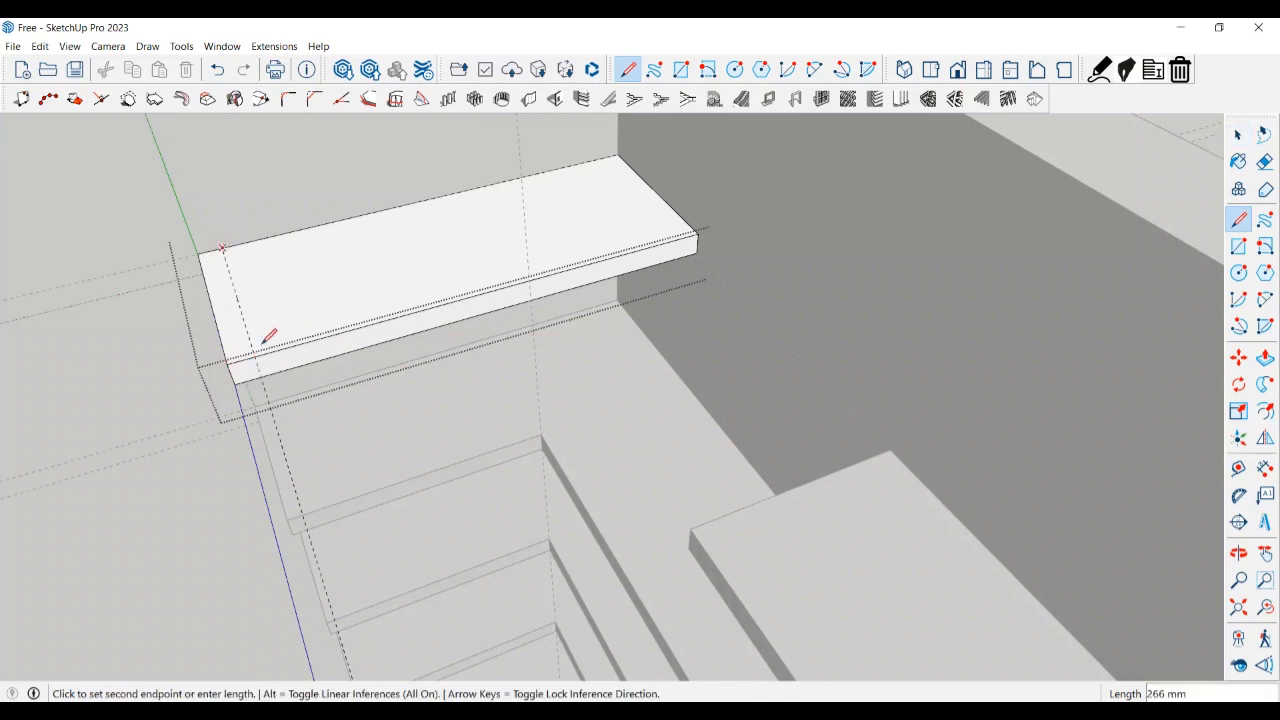
{"action": "left_click", "coordinate": [240, 356]}
{"action": "key", "text": "space"}
{"action": "left_click", "coordinate": [238, 346]}
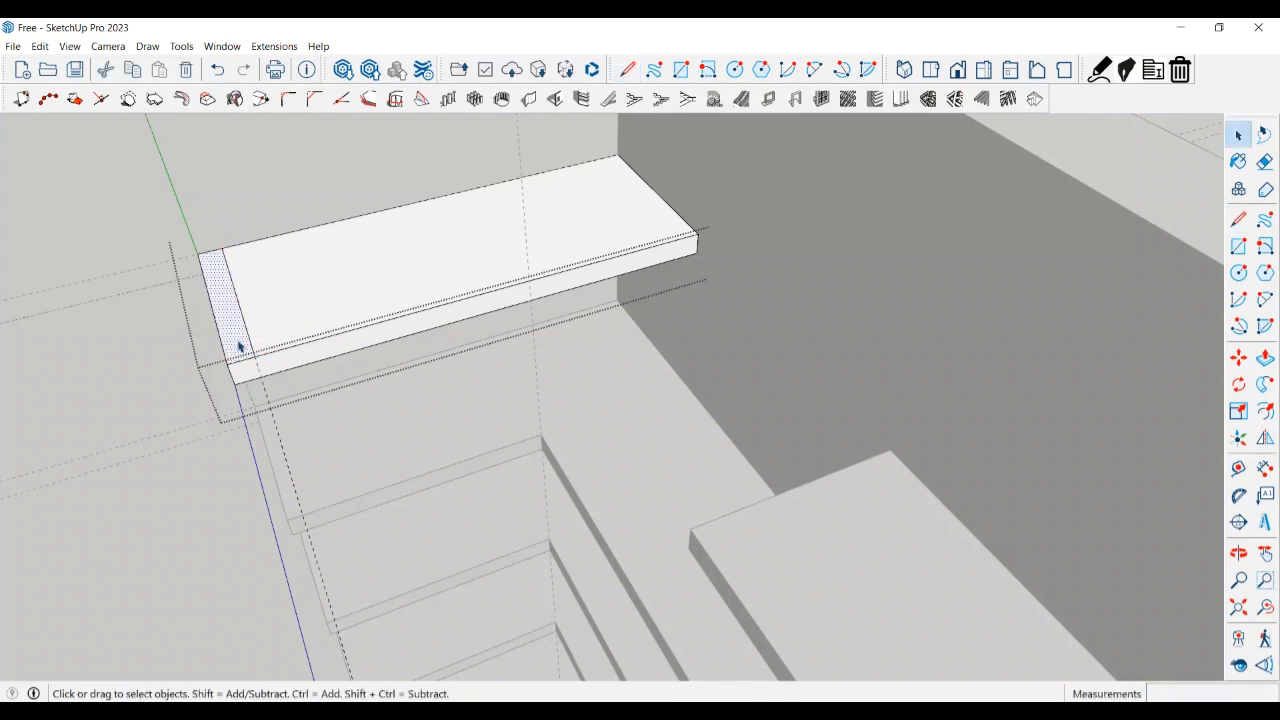
{"action": "key", "text": "p"}
{"action": "type", "text": "4"}
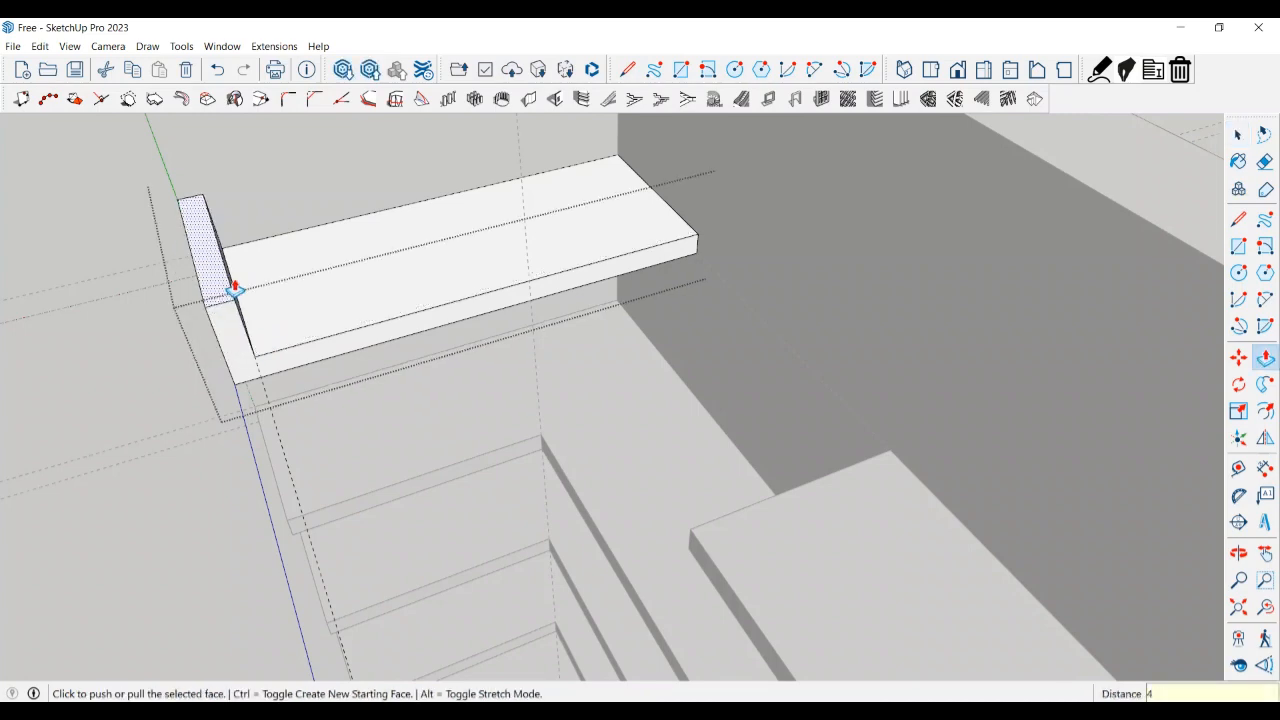
{"action": "type", "text": "00"}
{"action": "key", "text": "Return"}
- Place a guide on the new upright's inner face, 50 mm below its top edge
{"action": "scroll", "coordinate": [235, 289], "scroll_direction": "down", "scroll_amount": 2}
{"action": "middle_click_drag", "start_coordinate": [356, 428], "coordinate": [254, 431]}
{"action": "scroll", "coordinate": [192, 274], "scroll_direction": "up", "scroll_amount": 3}
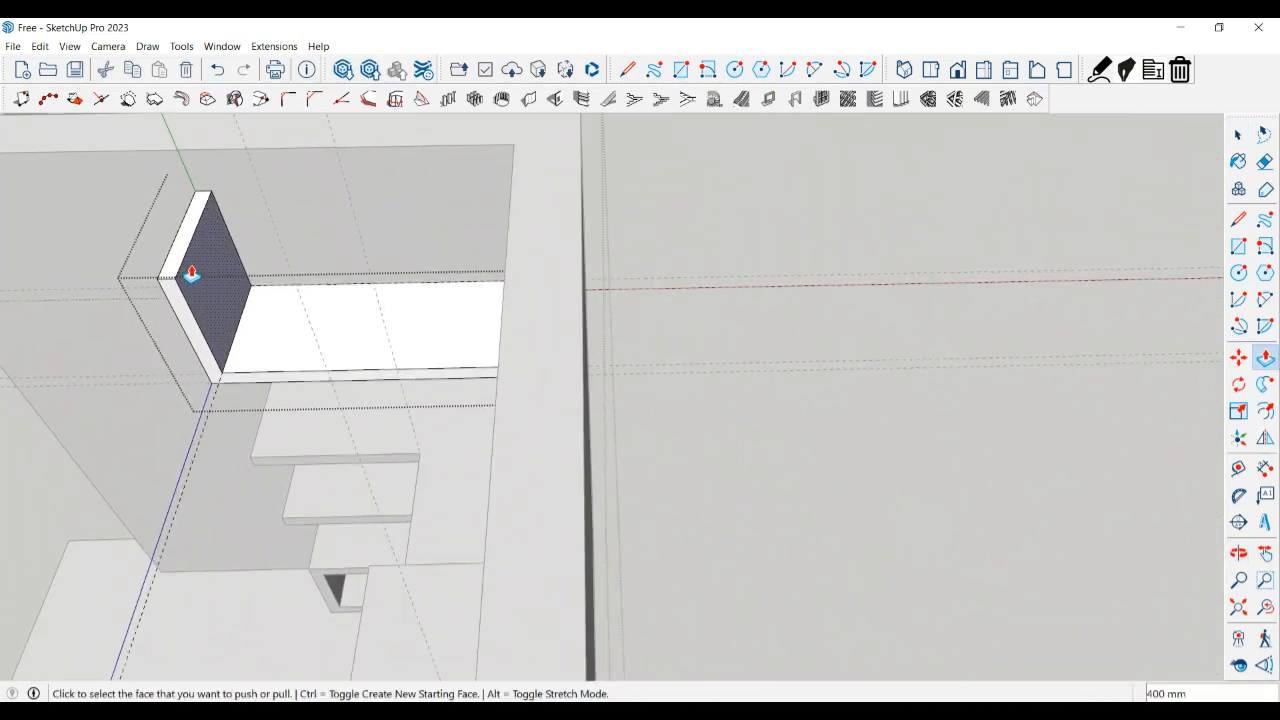
{"action": "key", "text": "space"}
{"action": "scroll", "coordinate": [192, 250], "scroll_direction": "up", "scroll_amount": 3}
{"action": "key", "text": "t"}
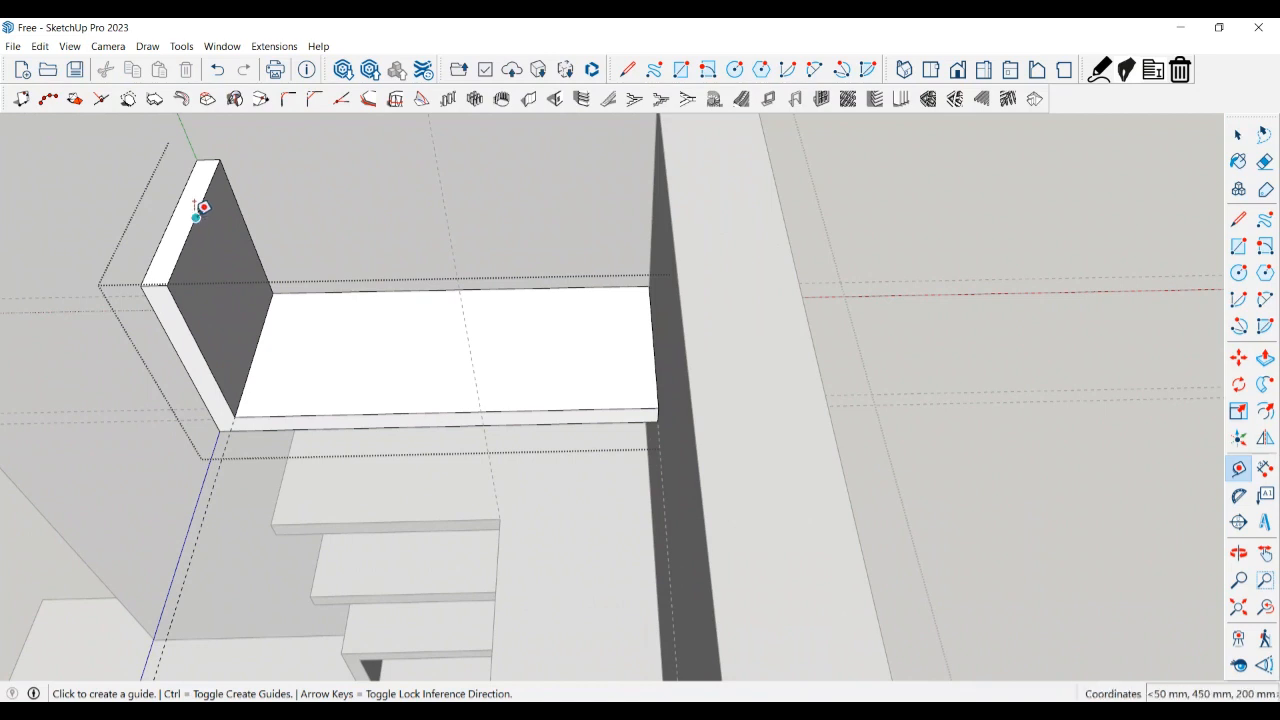
{"action": "left_click", "coordinate": [196, 217]}
{"action": "type", "text": "50"}
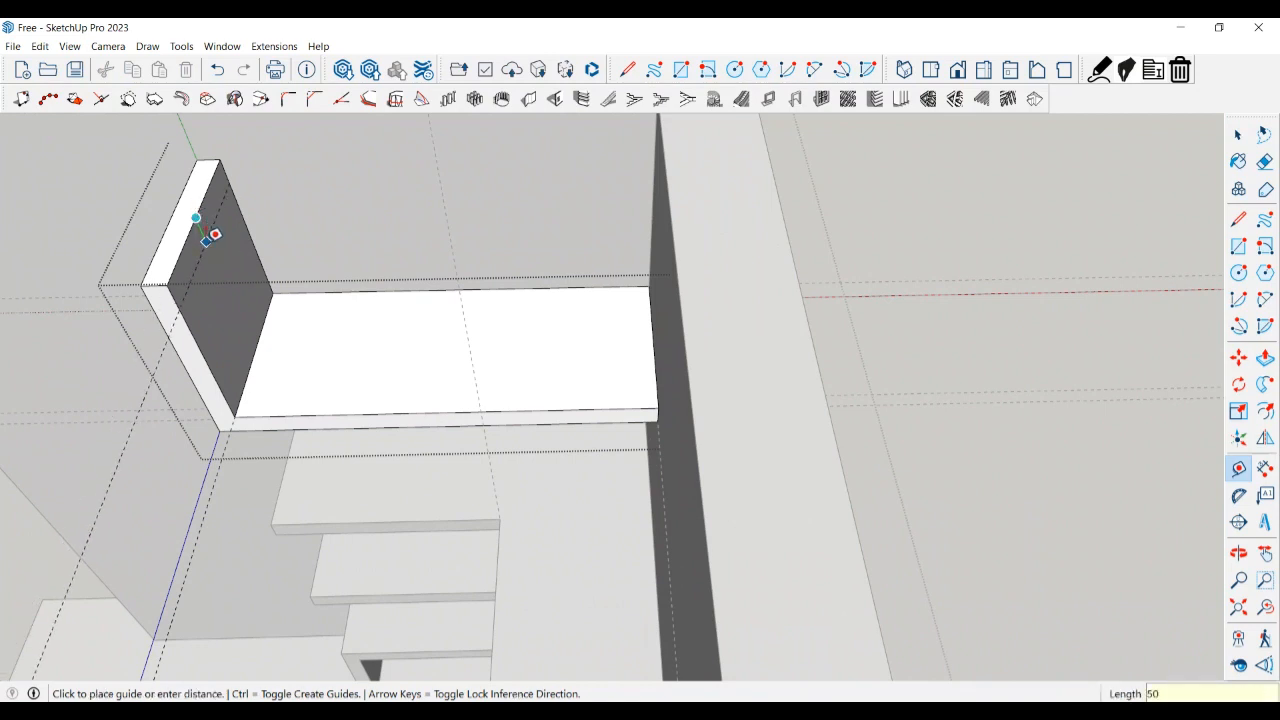
{"action": "key", "text": "Return"}
{"action": "key", "text": "space"}
- Draw a line along the guide across the upright's inner face and extrude the strip above it 950 mm to the right wall
{"action": "key", "text": "l"}
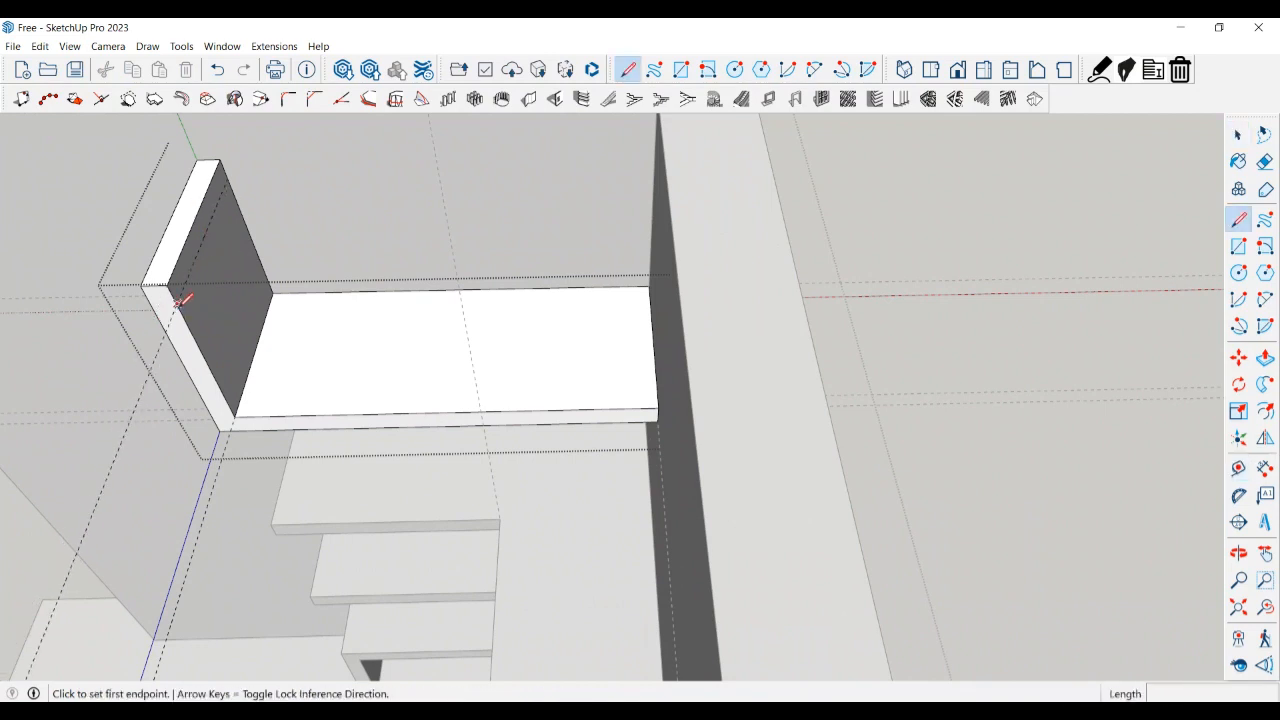
{"action": "left_click", "coordinate": [183, 299]}
{"action": "left_click", "coordinate": [228, 178]}
{"action": "key", "text": "space"}
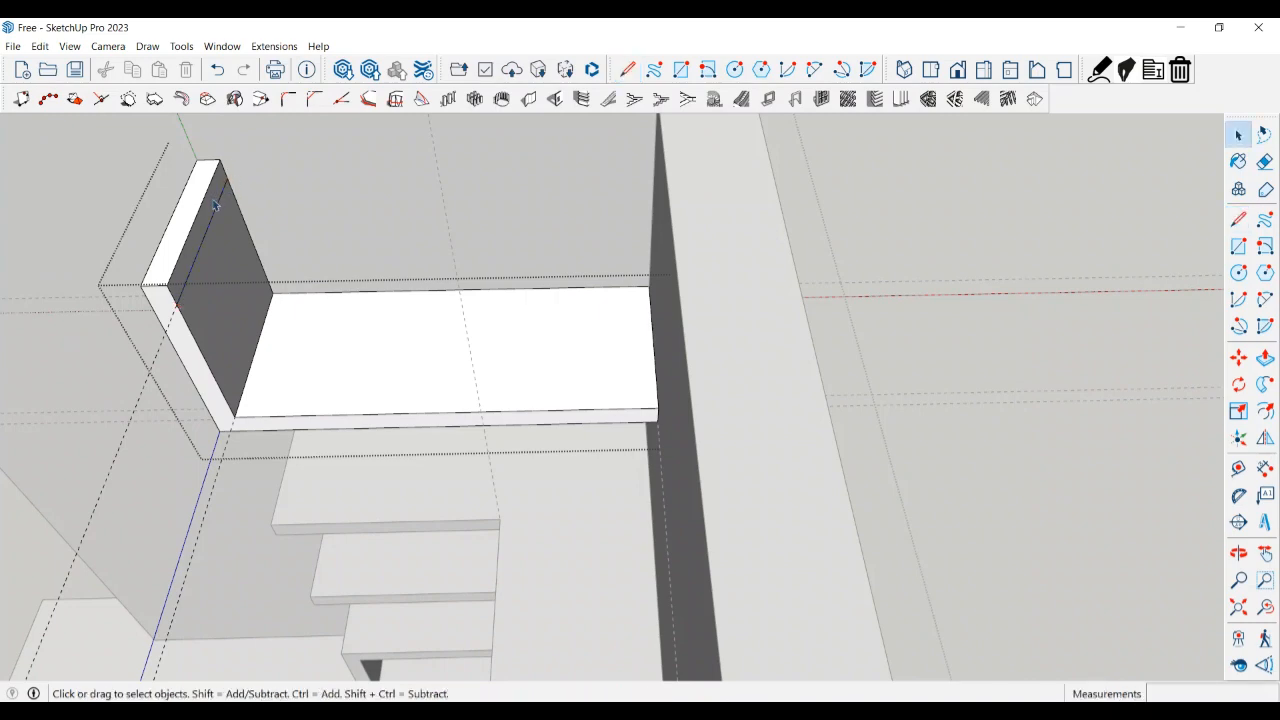
{"action": "key", "text": "p"}
{"action": "left_click", "coordinate": [248, 215]}
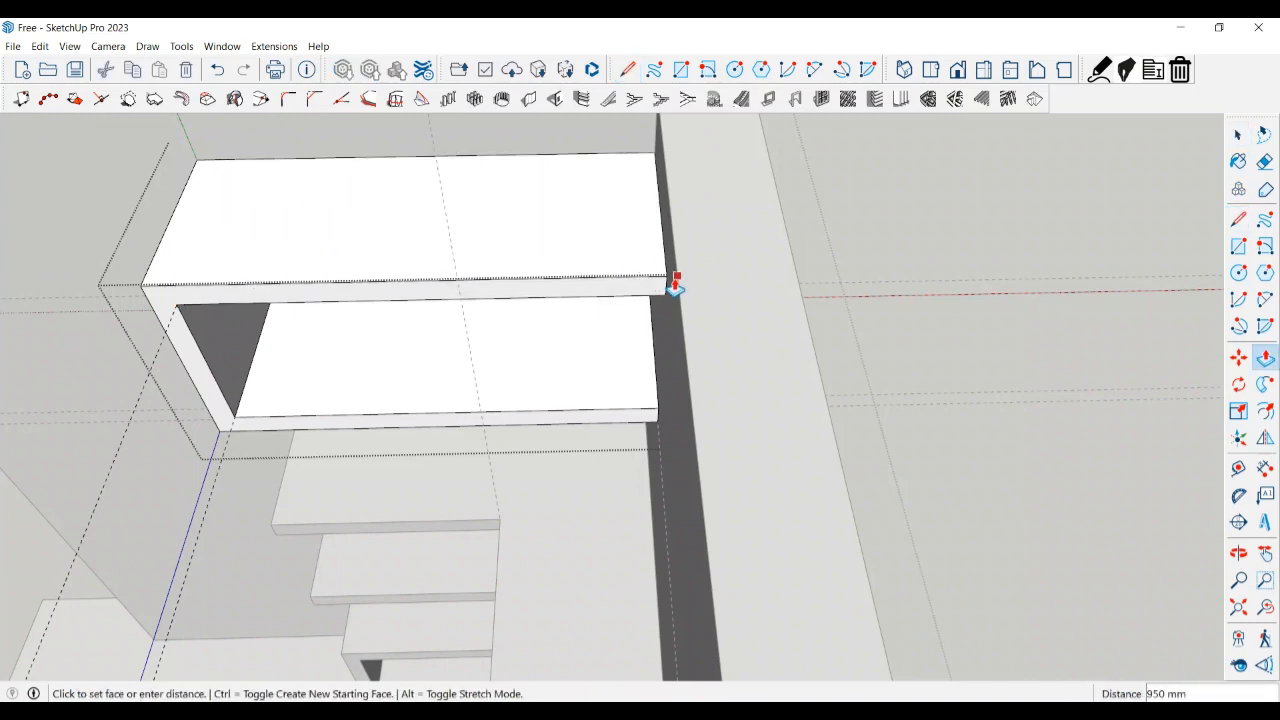
{"action": "middle_click_drag", "start_coordinate": [677, 292], "coordinate": [730, 184]}
{"action": "key", "text": "space"}
- Draw a line along the guide across the front edge of the topmost shelf's upper board
{"action": "scroll", "coordinate": [730, 184], "scroll_direction": "up", "scroll_amount": 1}
{"action": "key", "text": "t"}
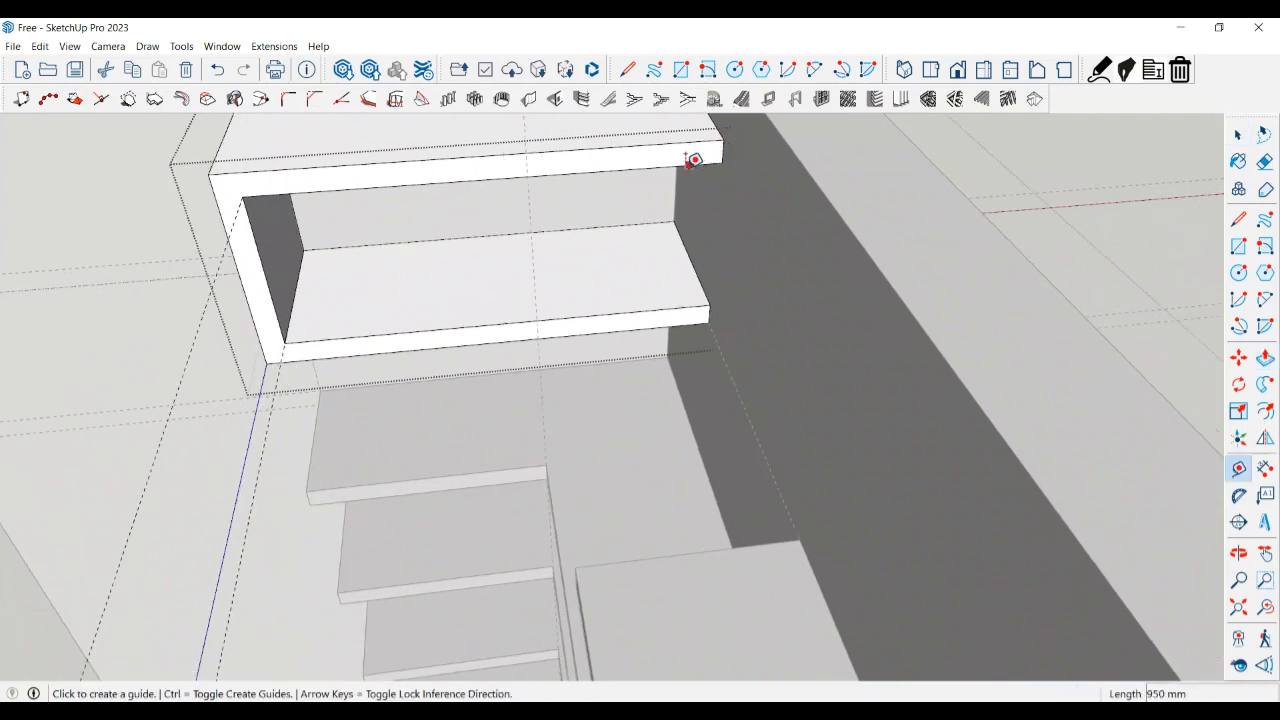
{"action": "key", "text": "space"}
{"action": "key", "text": "l"}
{"action": "left_click", "coordinate": [528, 177]}
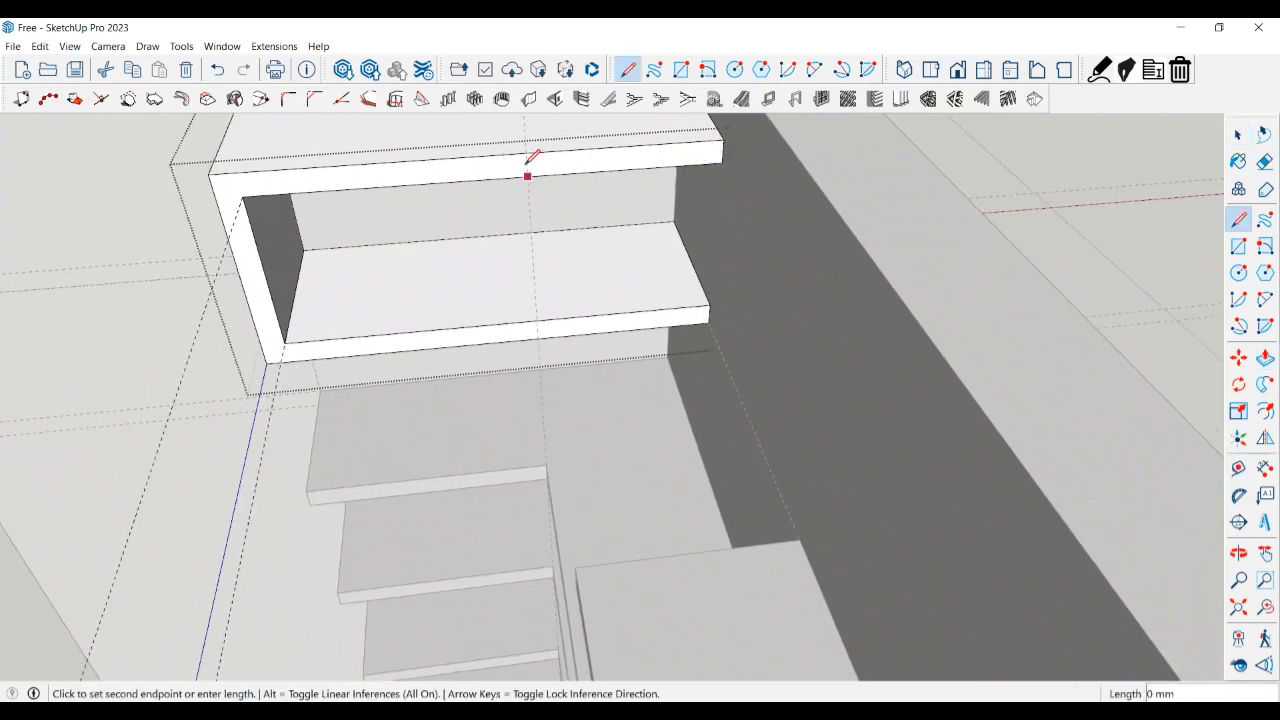
{"action": "left_click", "coordinate": [526, 153]}
{"action": "key", "text": "space"}
- Extrude the edge section beside the right wall along that wall until it aligns with the end of the box unit below
{"action": "left_click", "coordinate": [562, 168]}
{"action": "key", "text": "p"}
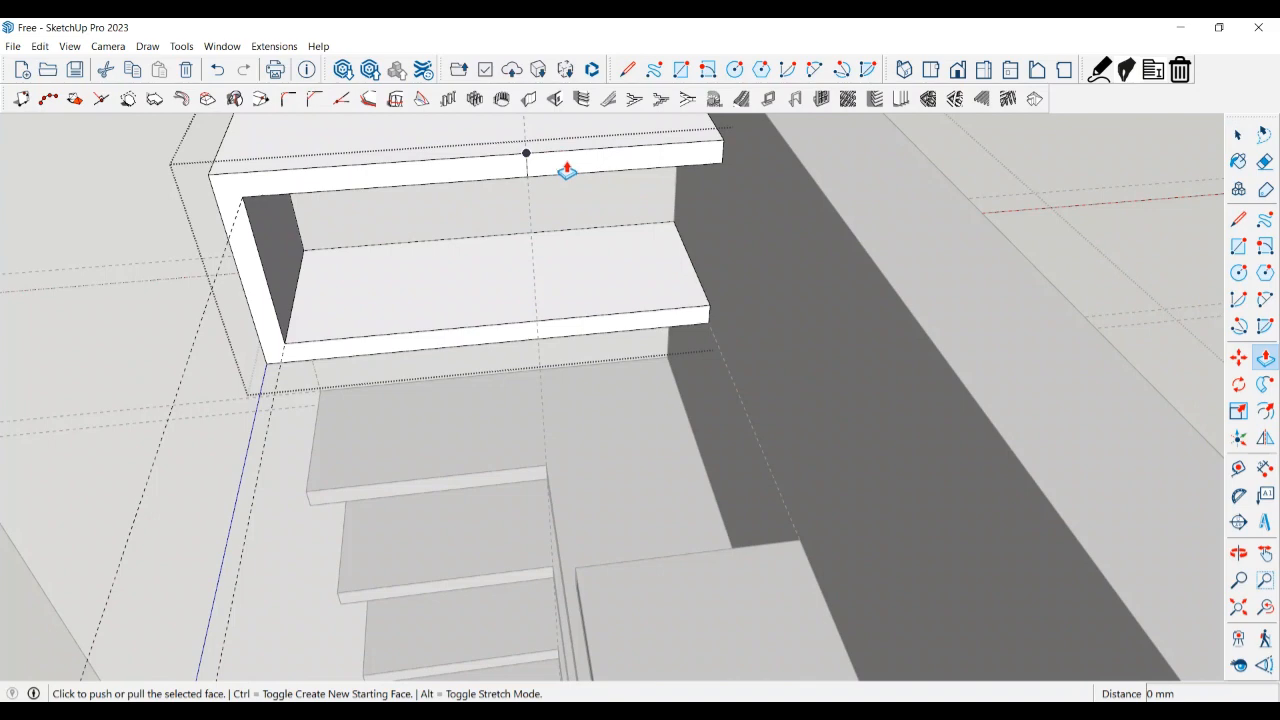
{"action": "key", "text": "space"}
{"action": "left_click", "coordinate": [572, 162]}
{"action": "key", "text": "p"}
{"action": "scroll", "coordinate": [663, 334], "scroll_direction": "down", "scroll_amount": 8}
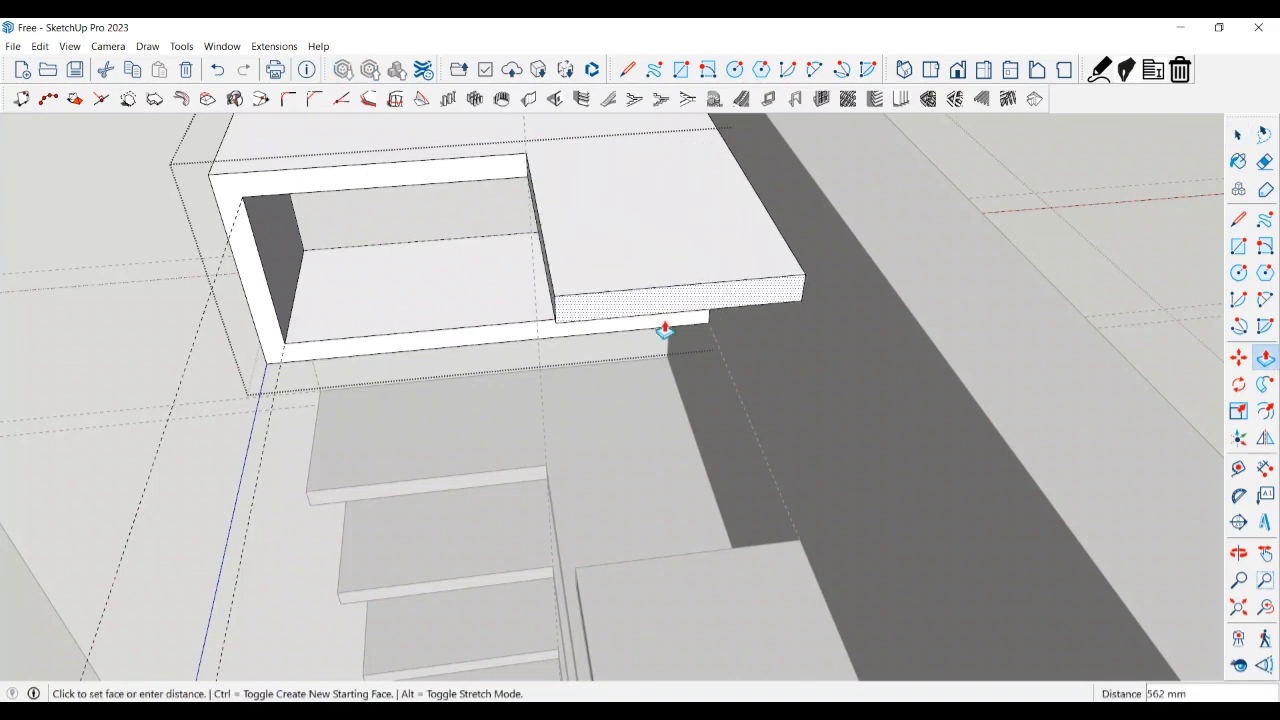
{"action": "middle_click_drag", "start_coordinate": [618, 348], "coordinate": [808, 320]}
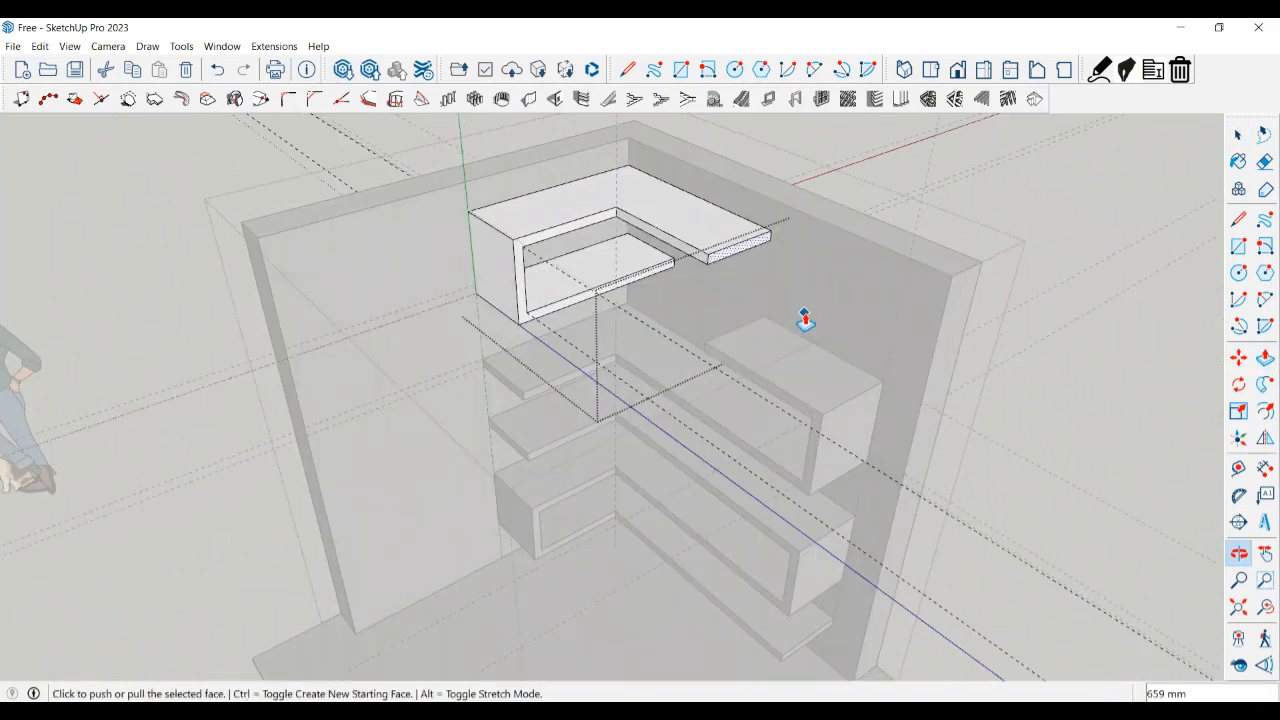
{"action": "left_click", "coordinate": [742, 270]}
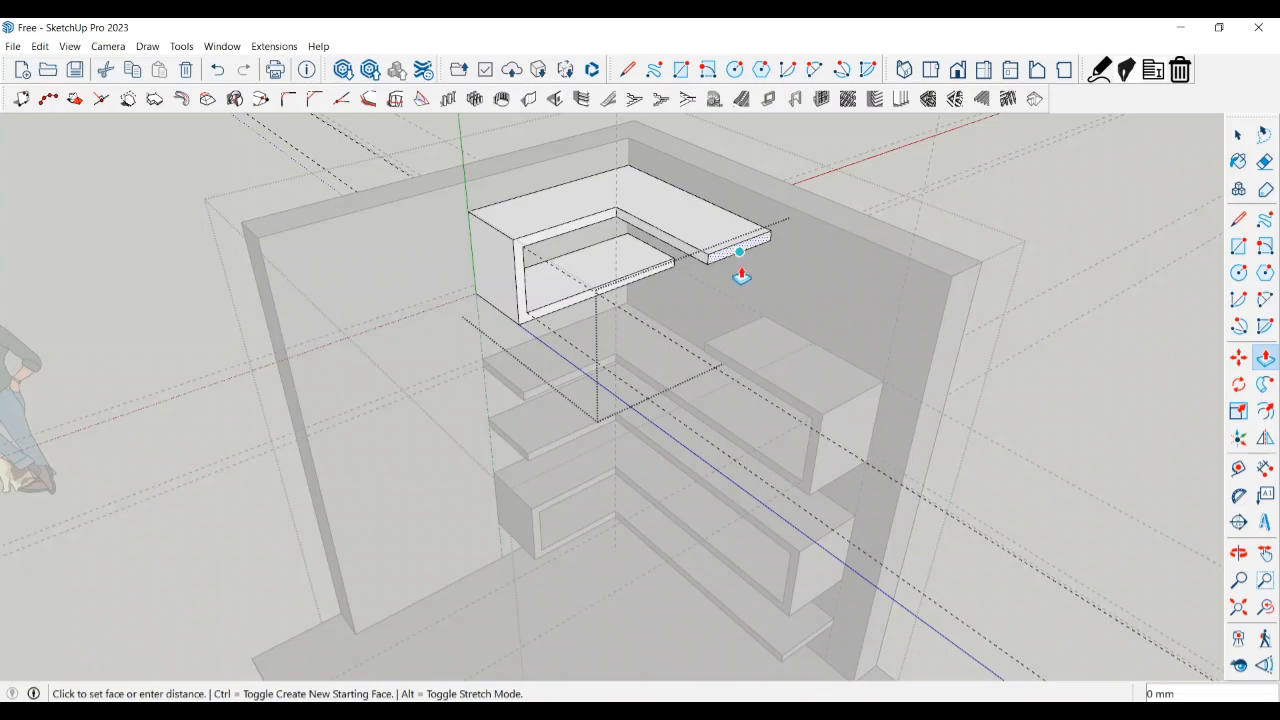
{"action": "left_click", "coordinate": [822, 422]}
{"action": "key", "text": "space"}
- Erase the guides inside the topmost shelf group and leave the group
{"action": "scroll", "coordinate": [811, 434], "scroll_direction": "down", "scroll_amount": 5}
{"action": "mouse_move", "coordinate": [811, 434]}
{"action": "middle_mouse_down"}
{"action": "mouse_move", "coordinate": [846, 296]}
{"action": "mouse_move", "coordinate": [897, 249]}
{"action": "mouse_move", "coordinate": [906, 283]}
{"action": "mouse_move", "coordinate": [846, 286]}
{"action": "mouse_move", "coordinate": [766, 346]}
{"action": "middle_mouse_up"}
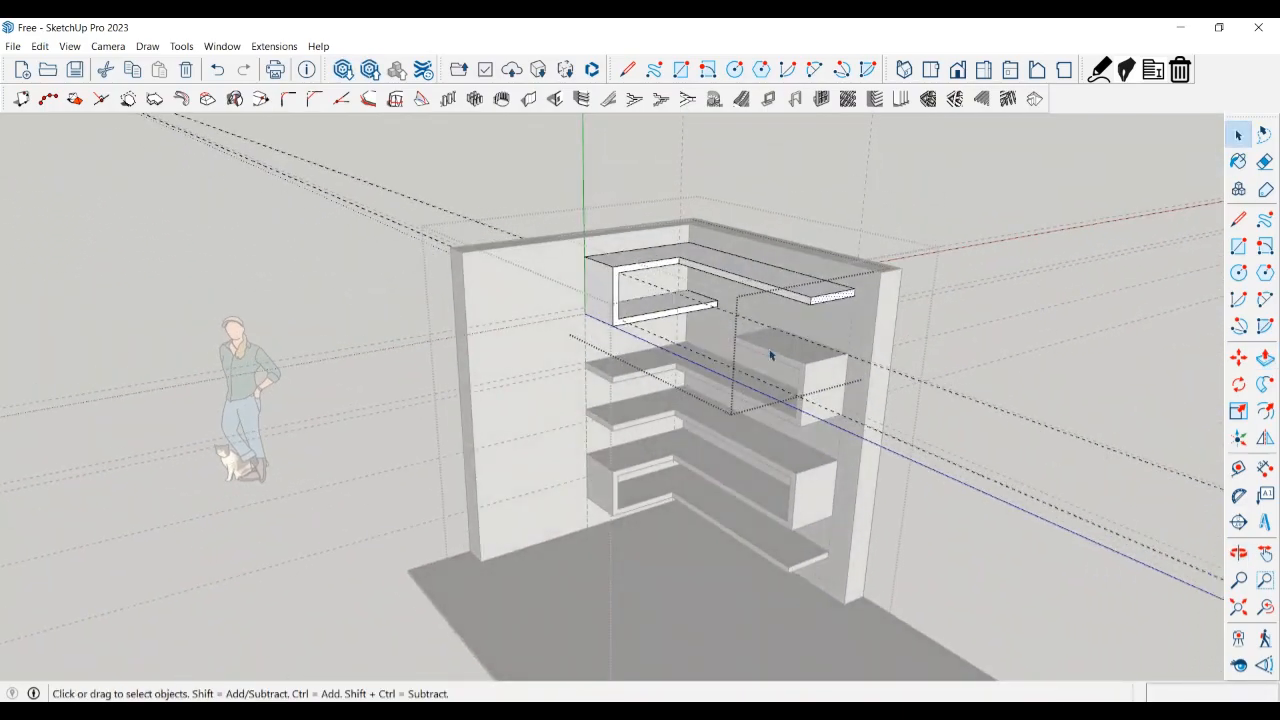
{"action": "key", "text": "e"}
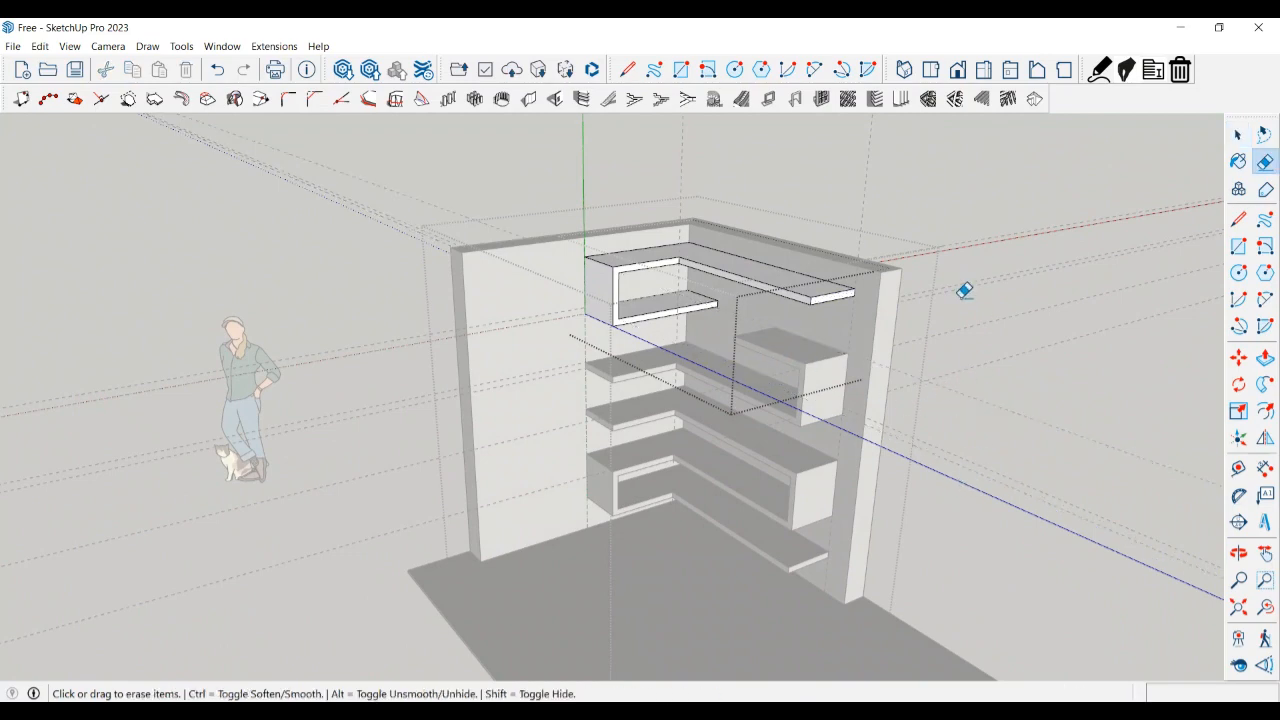
{"action": "key", "text": "space"}
{"action": "middle_click_drag", "start_coordinate": [971, 366], "coordinate": [973, 341]}
- Open the middle shelf group with the box unit on the right wall, erase its guides and leave the group
{"action": "key", "text": "e"}
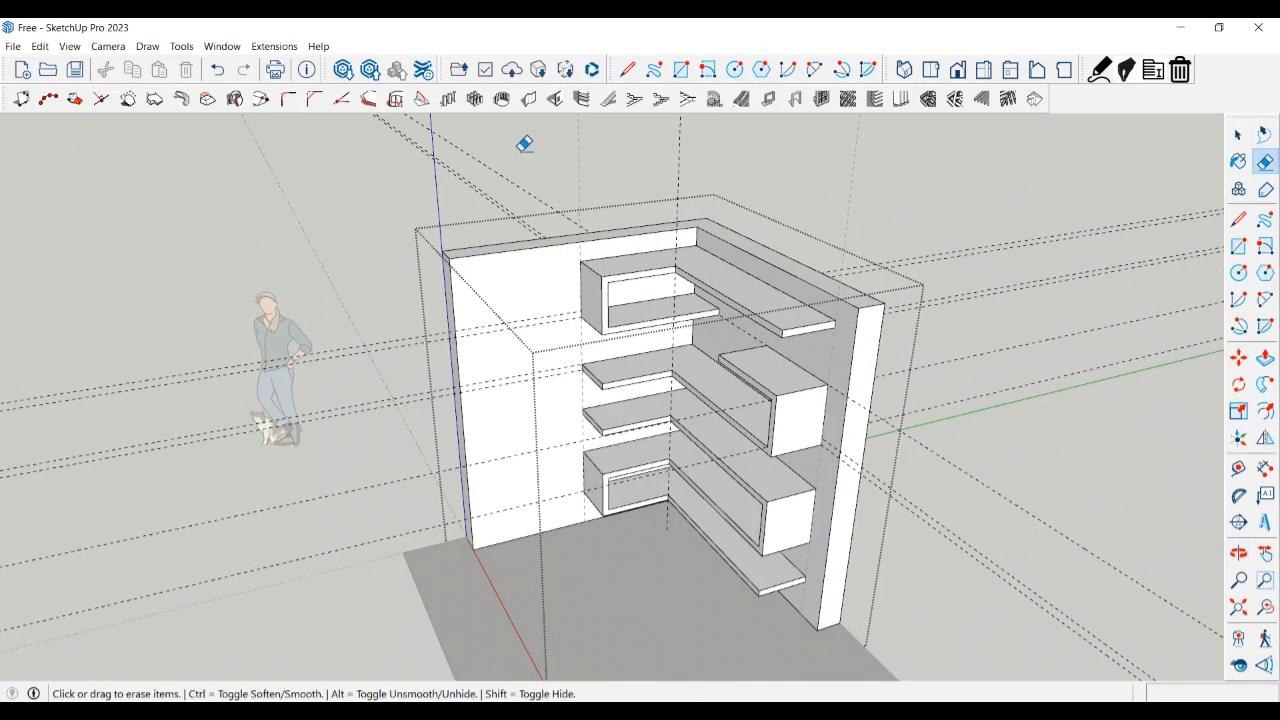
{"action": "key", "text": "space"}
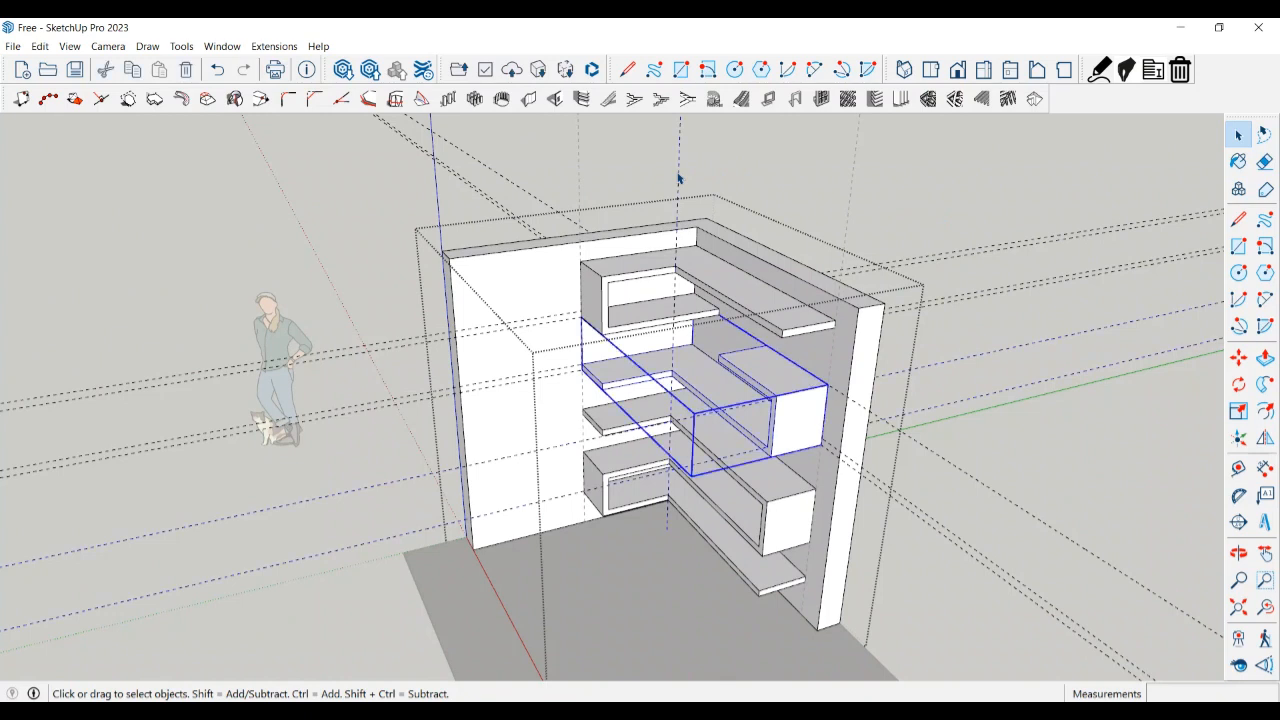
{"action": "key", "text": "Return"}
{"action": "key", "text": "e"}
{"action": "left_click_drag", "start_coordinate": [678, 178], "coordinate": [720, 168]}
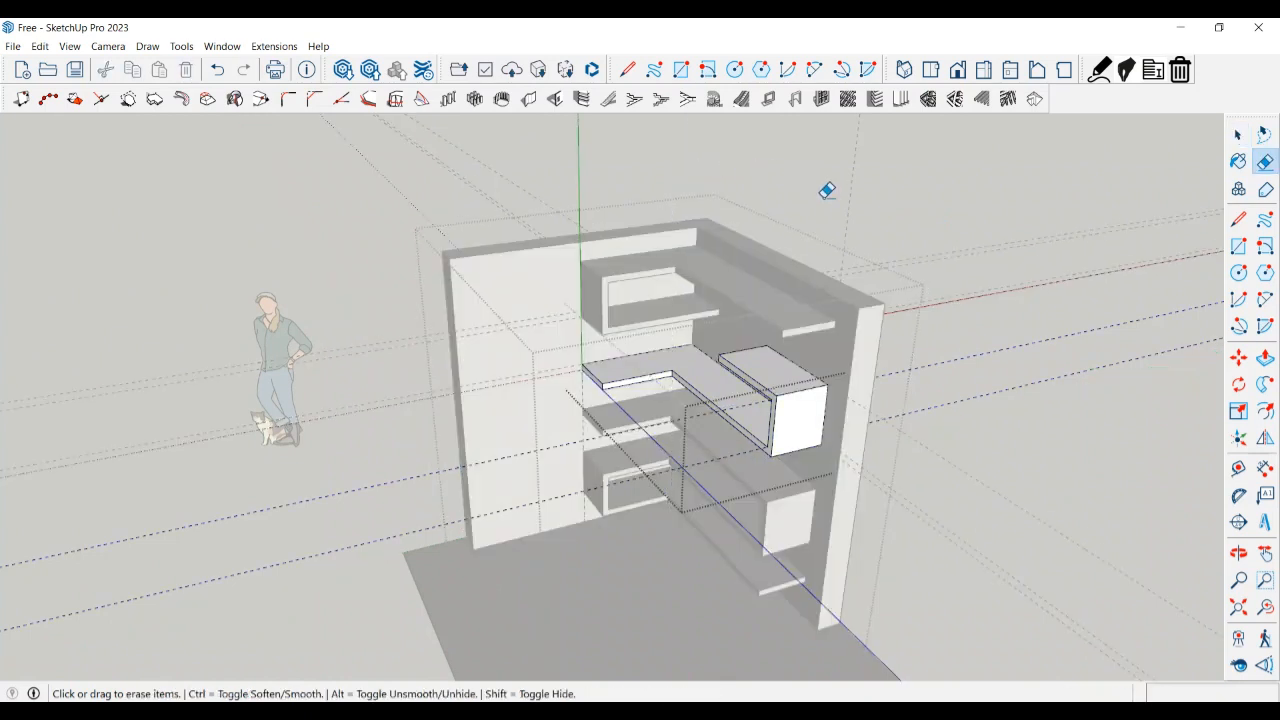
{"action": "key", "text": "space"}
{"action": "key", "text": "e"}
{"action": "left_click_drag", "start_coordinate": [940, 366], "coordinate": [960, 357]}
{"action": "key", "text": "space"}
{"action": "left_click", "coordinate": [956, 498]}
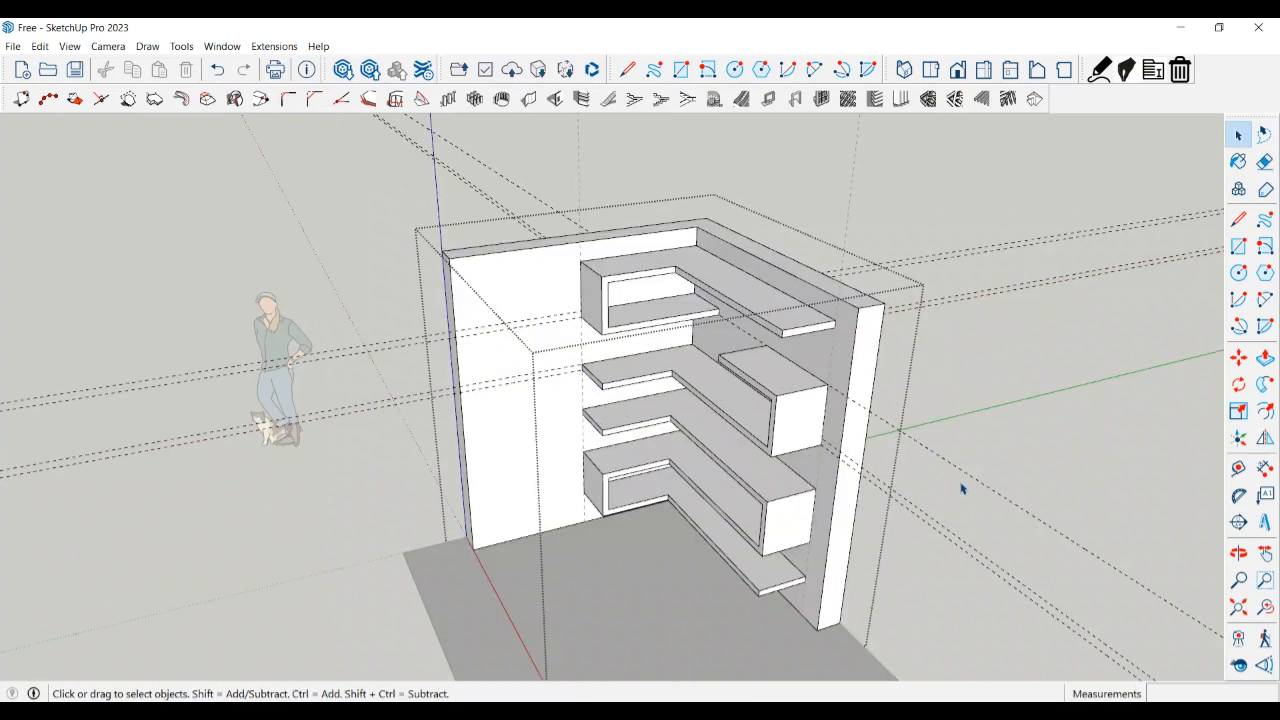
- Erase the remaining guides around the room corner, both inside the enclosing group and outside it
{"action": "key", "text": "r"}
{"action": "key", "text": "e"}
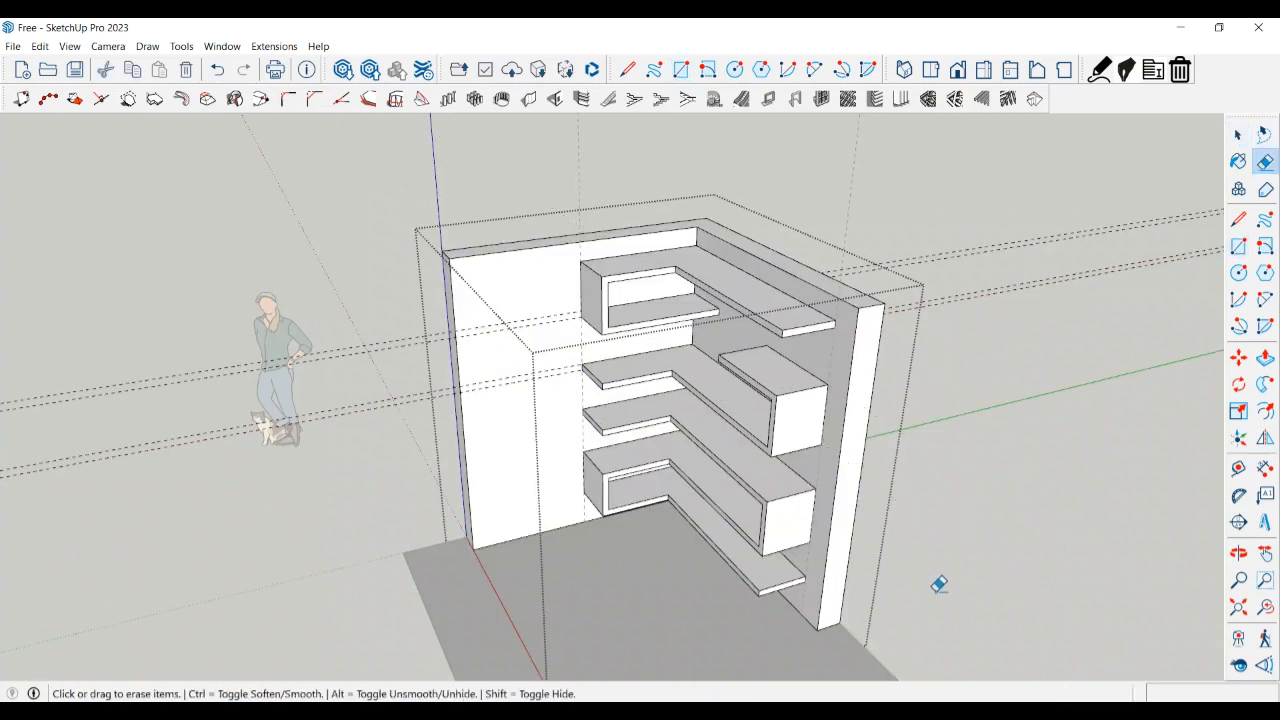
{"action": "left_click_drag", "start_coordinate": [889, 338], "coordinate": [894, 249]}
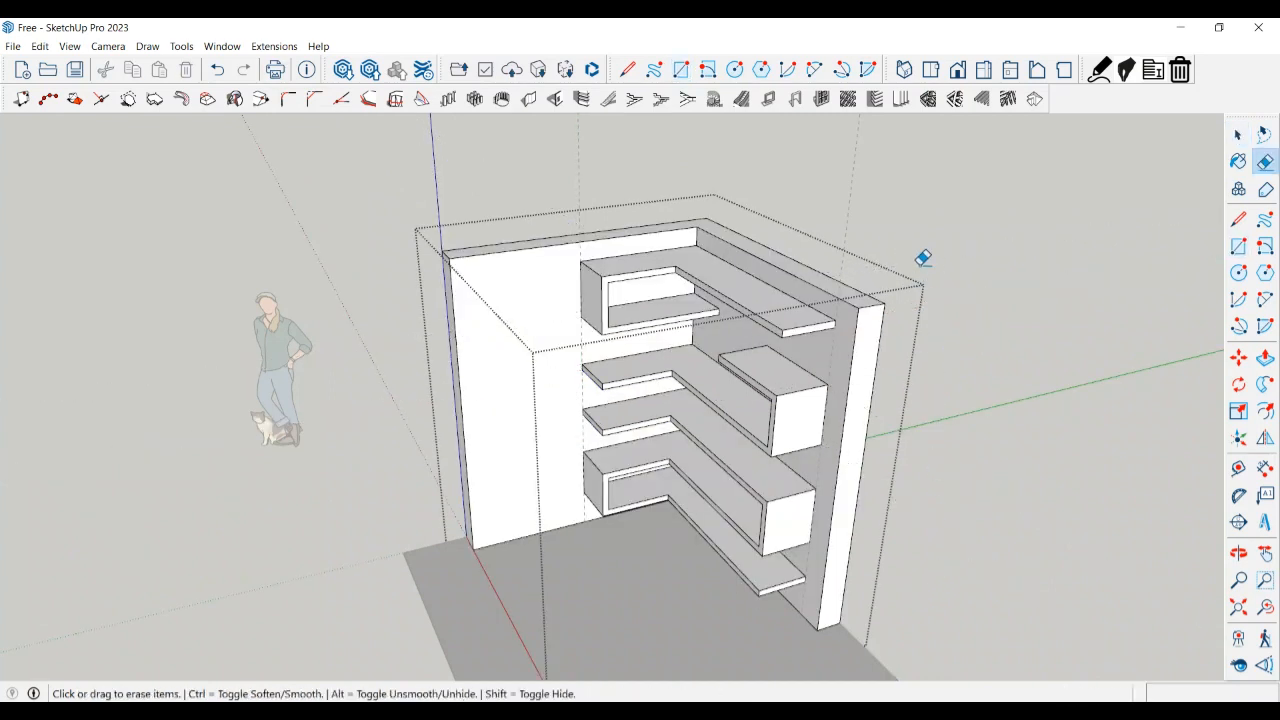
{"action": "key", "text": "space"}
{"action": "left_click", "coordinate": [957, 383]}
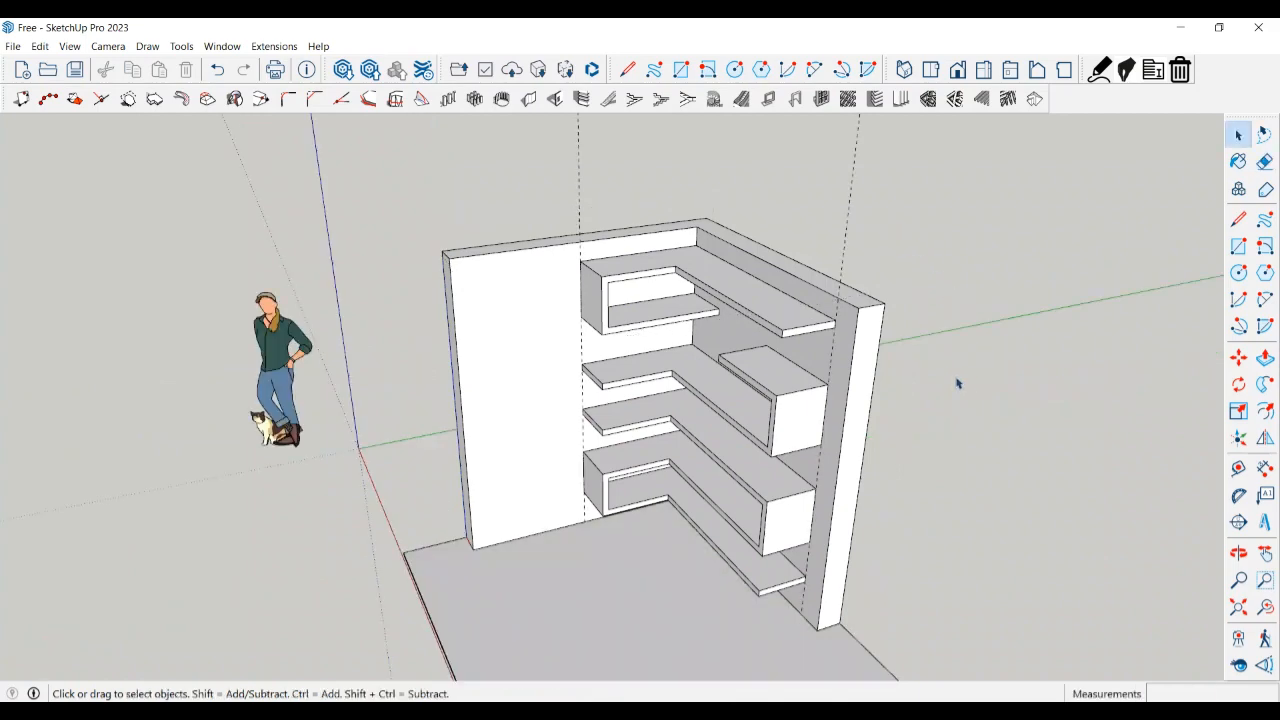
{"action": "key", "text": "e"}
{"action": "mouse_move", "coordinate": [902, 254]}
{"action": "left_mouse_down"}
{"action": "mouse_move", "coordinate": [789, 183]}
{"action": "mouse_move", "coordinate": [506, 177]}
{"action": "left_mouse_up"}
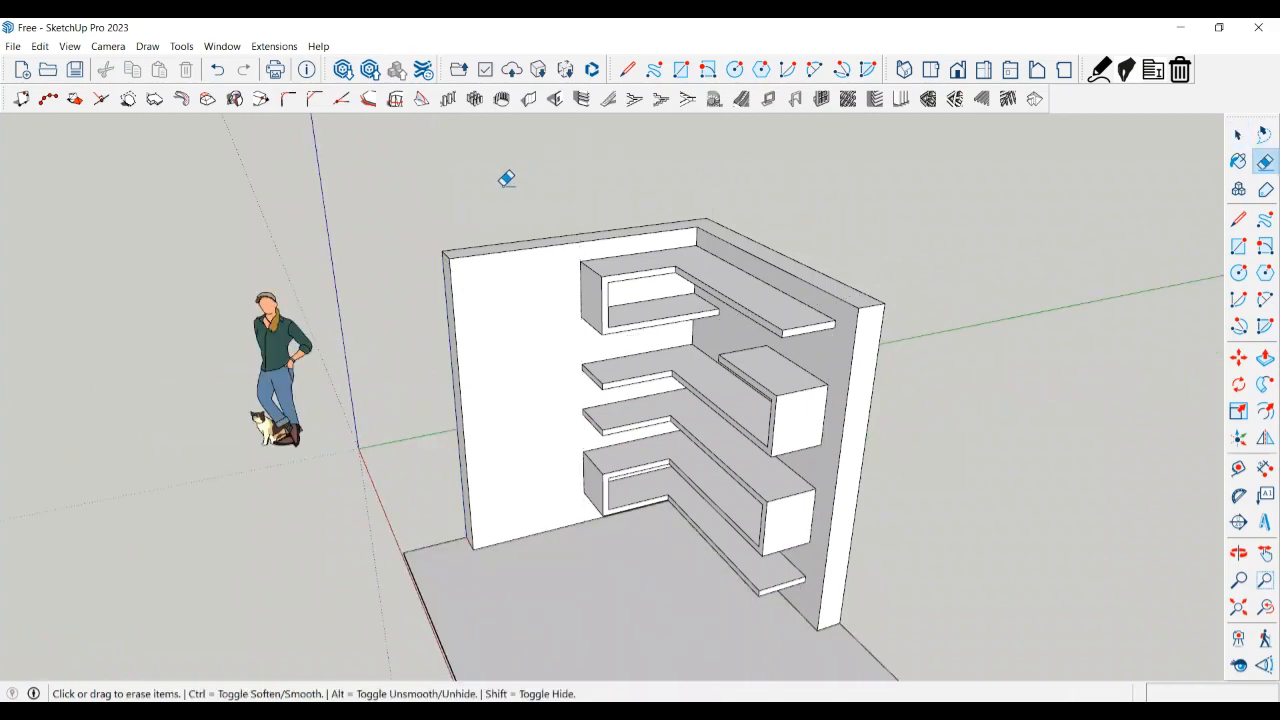
{"action": "key", "text": "space"}
- Start the Paint Bucket and open the Tile material collection
{"action": "mouse_move", "coordinate": [506, 177]}
{"action": "middle_mouse_down"}
{"action": "mouse_move", "coordinate": [573, 375]}
{"action": "mouse_move", "coordinate": [677, 520]}
{"action": "mouse_move", "coordinate": [783, 434]}
{"action": "mouse_move", "coordinate": [566, 487]}
{"action": "mouse_move", "coordinate": [517, 477]}
{"action": "mouse_move", "coordinate": [594, 477]}
{"action": "mouse_move", "coordinate": [803, 554]}
{"action": "mouse_move", "coordinate": [757, 443]}
{"action": "mouse_move", "coordinate": [806, 334]}
{"action": "mouse_move", "coordinate": [714, 348]}
{"action": "mouse_move", "coordinate": [677, 377]}
{"action": "mouse_move", "coordinate": [691, 378]}
{"action": "middle_mouse_up"}
{"action": "key", "text": "b"}
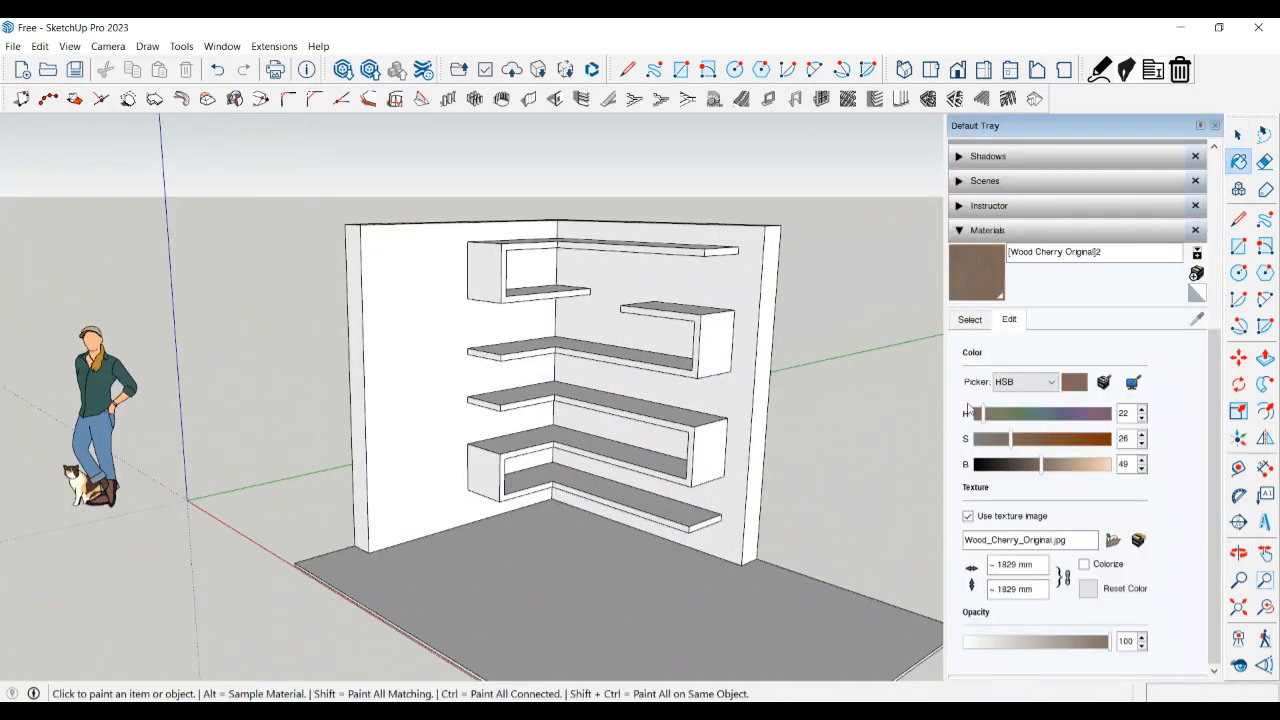
{"action": "left_click", "coordinate": [970, 320]}
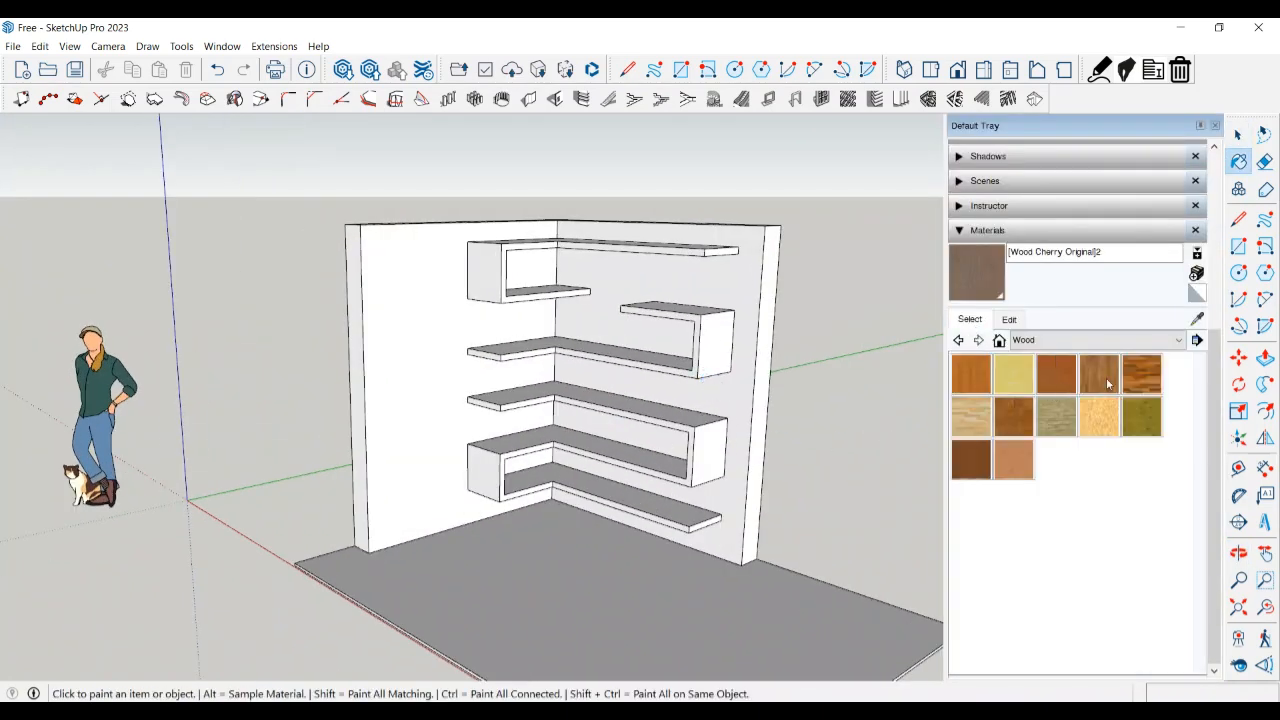
{"action": "left_click", "coordinate": [1150, 340]}
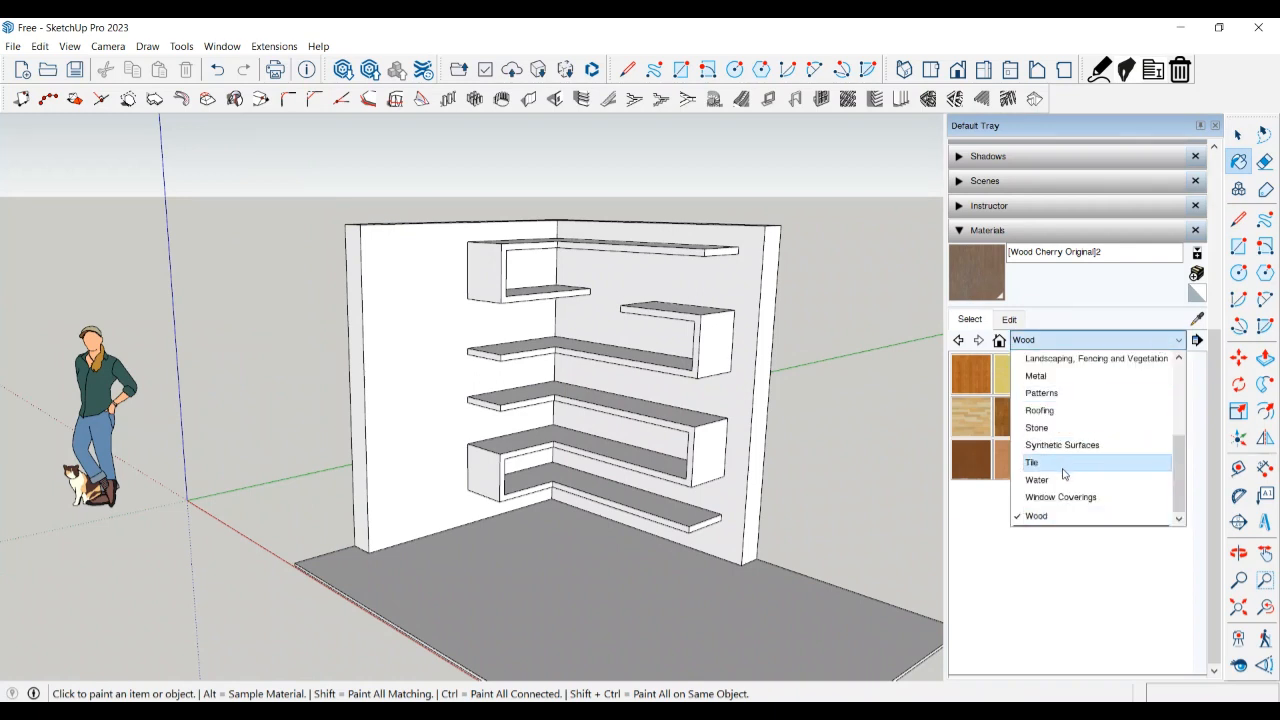
{"action": "scroll", "coordinate": [1040, 441], "scroll_direction": "up", "scroll_amount": 3}
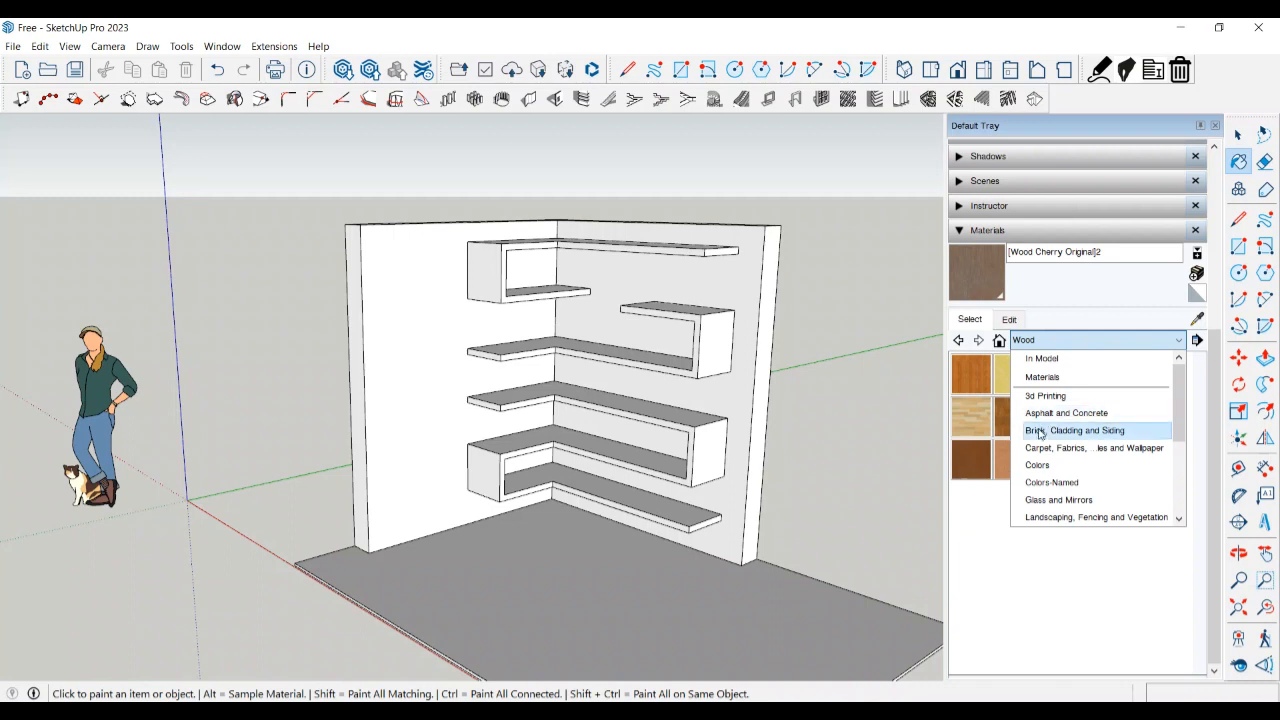
{"action": "scroll", "coordinate": [1045, 444], "scroll_direction": "down", "scroll_amount": 2}
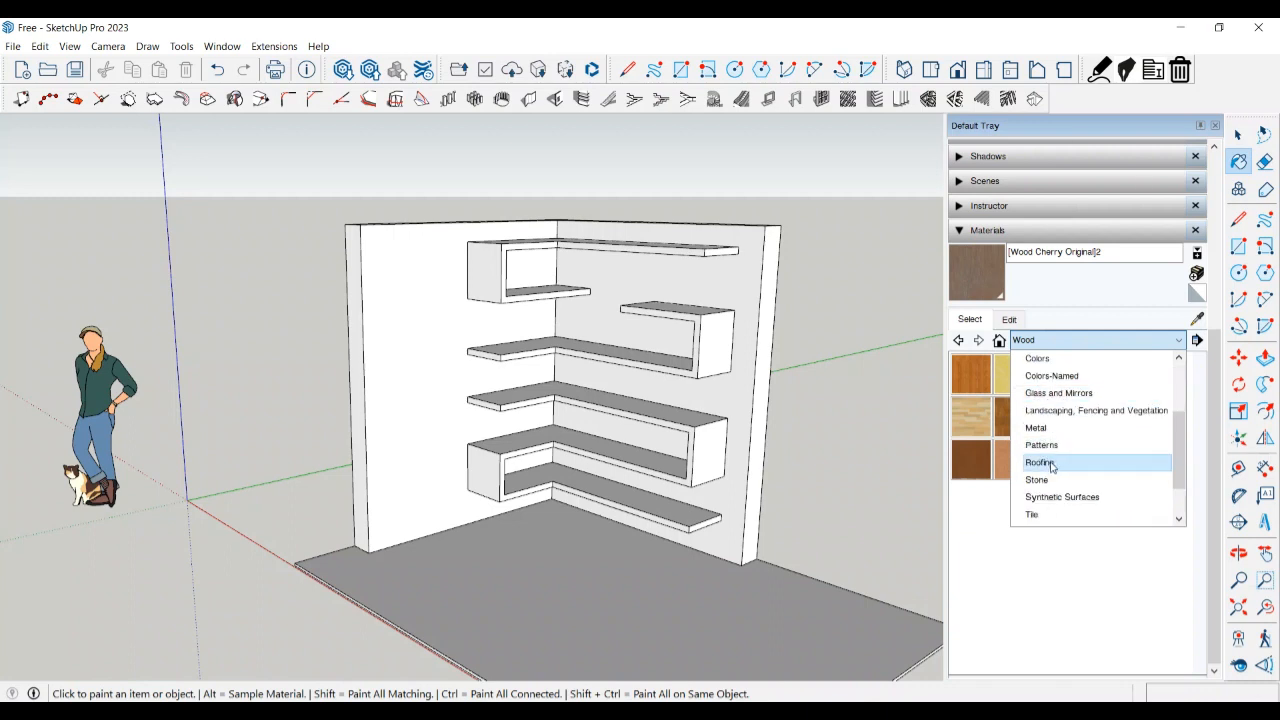
{"action": "left_click", "coordinate": [1040, 514]}
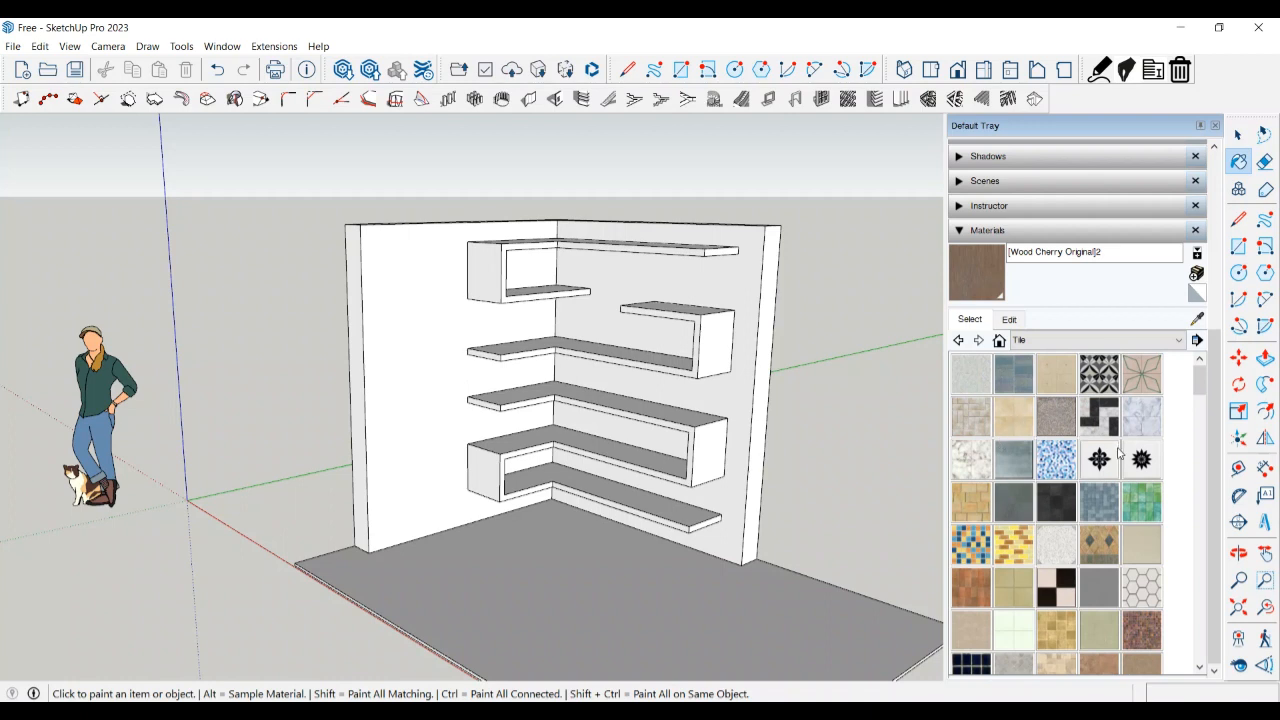
- Paint the floor with the Terrazzo Tile Accent material
{"action": "scroll", "coordinate": [1150, 487], "scroll_direction": "down", "scroll_amount": 1}
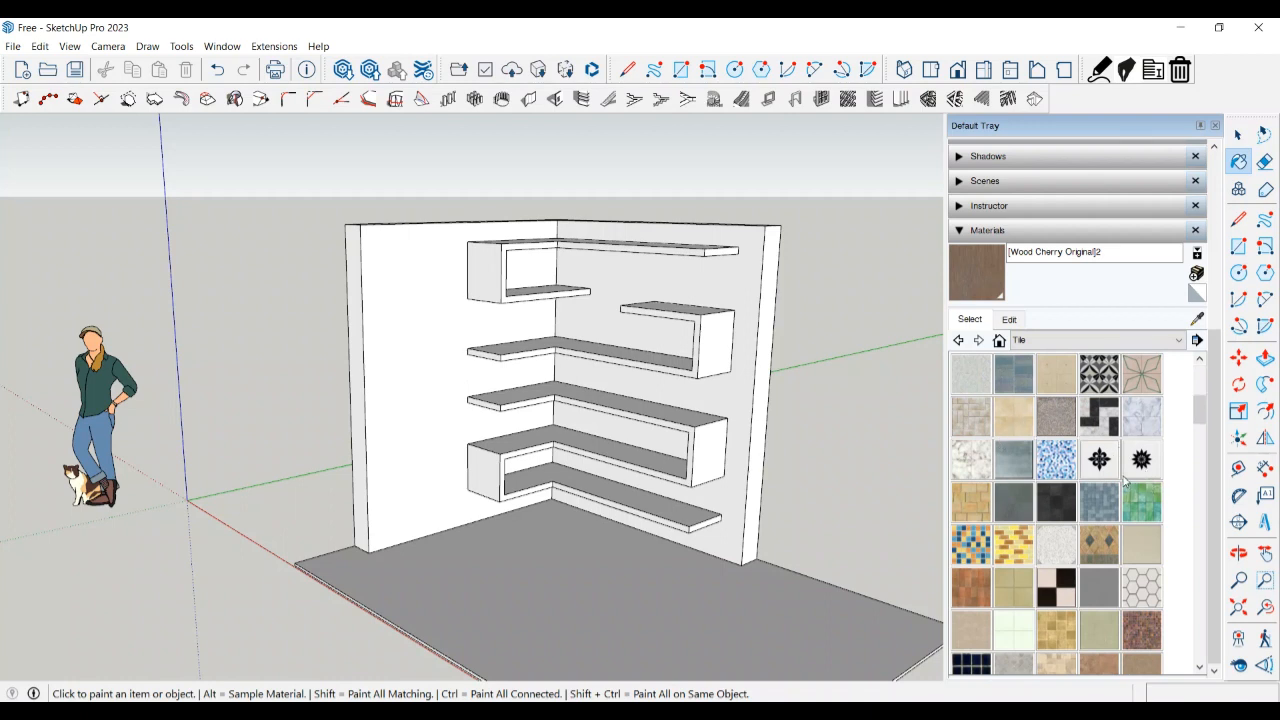
{"action": "scroll", "coordinate": [1120, 478], "scroll_direction": "down", "scroll_amount": 1}
{"action": "scroll", "coordinate": [1100, 500], "scroll_direction": "down", "scroll_amount": 1}
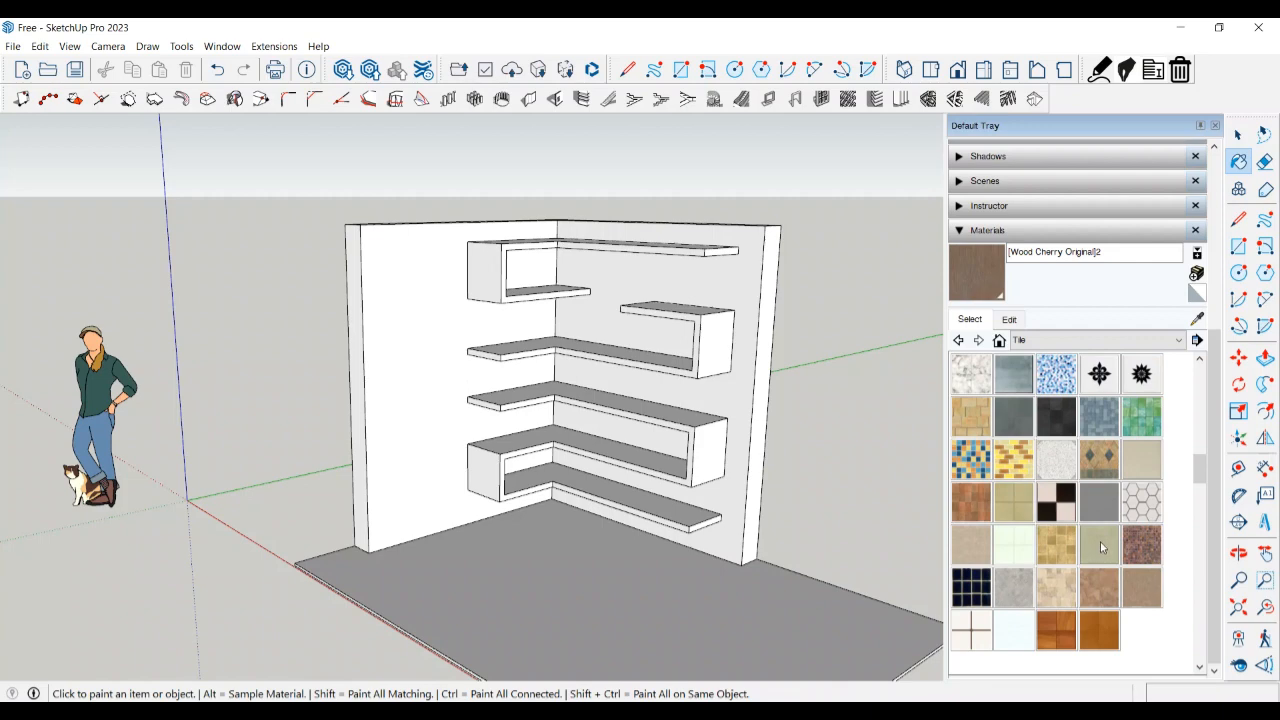
{"action": "scroll", "coordinate": [1101, 541], "scroll_direction": "up", "scroll_amount": 1}
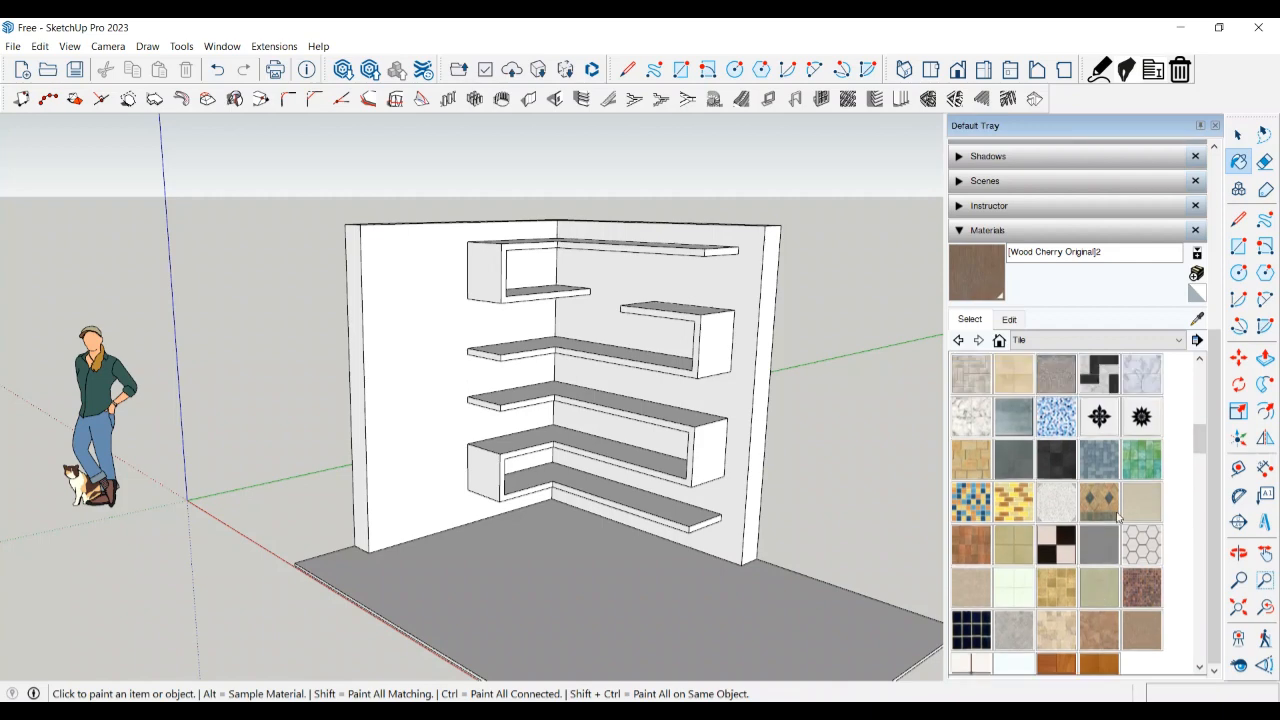
{"action": "left_click", "coordinate": [1060, 512]}
{"action": "left_click", "coordinate": [783, 614]}
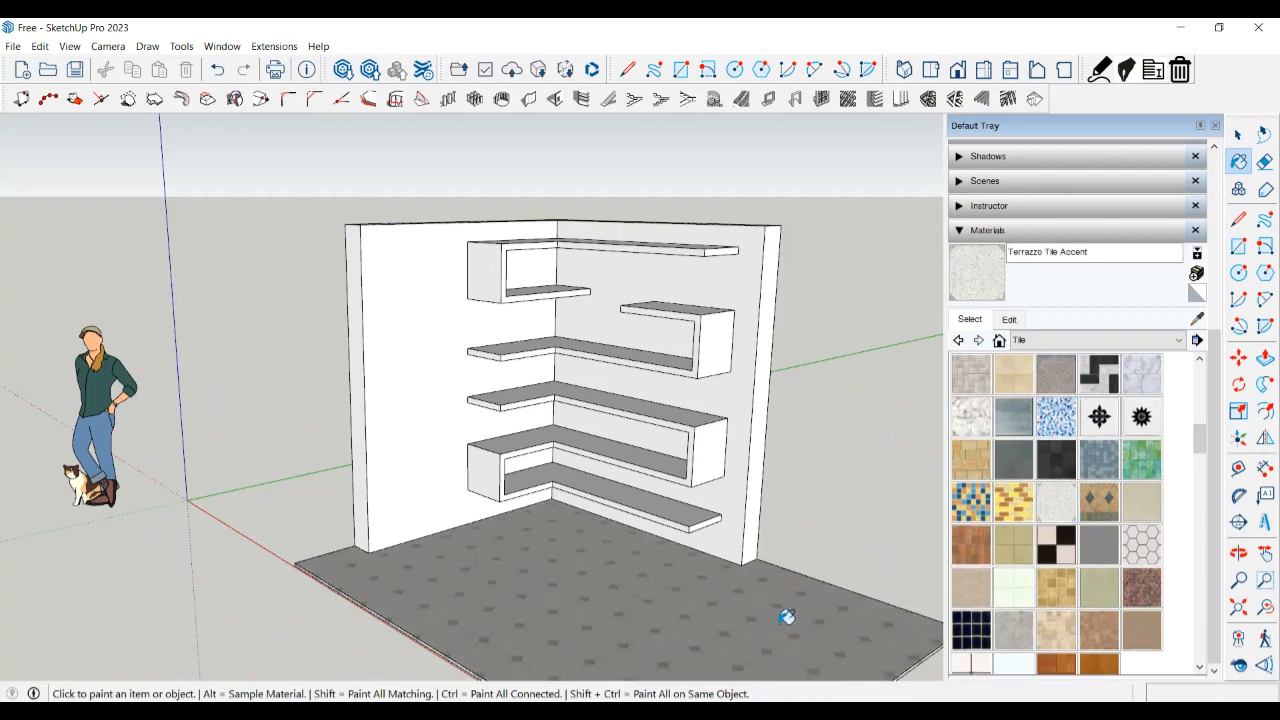
{"action": "middle_click_drag", "start_coordinate": [776, 632], "coordinate": [777, 648]}
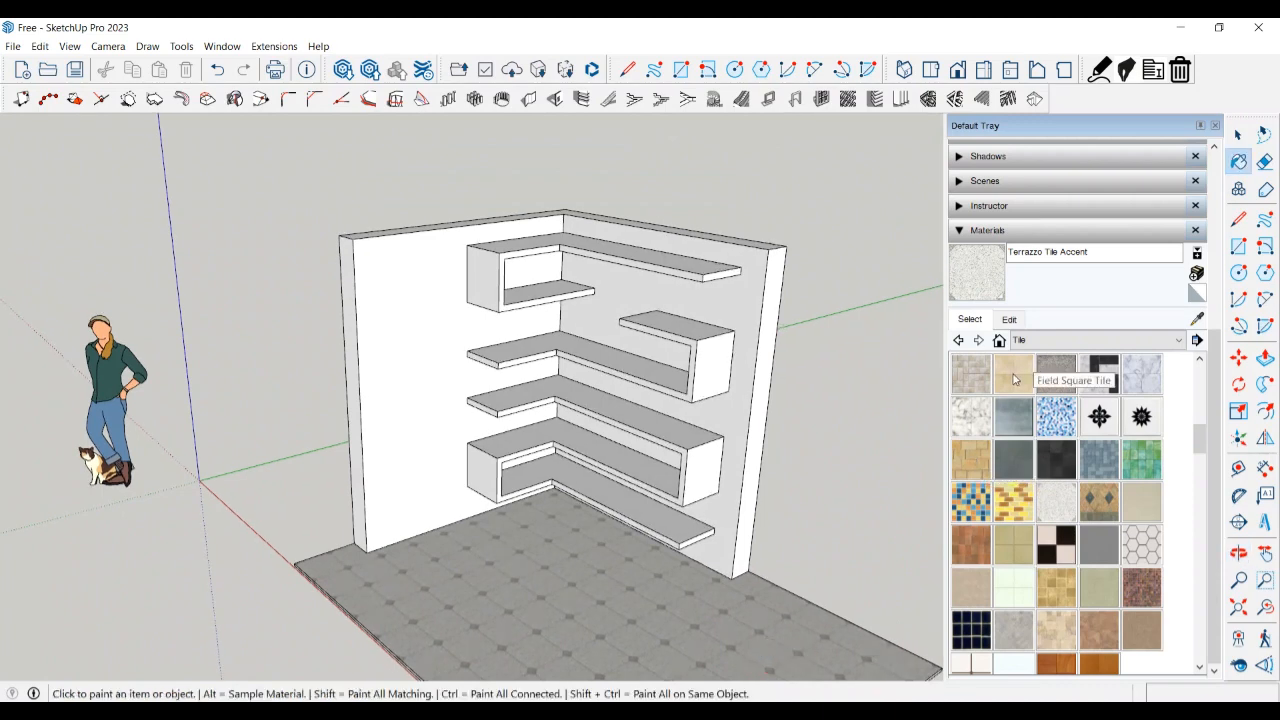
- Paint the floor with the Marble Carrara Floor Tile material and view the tiling up close
{"action": "left_click", "coordinate": [1142, 375]}
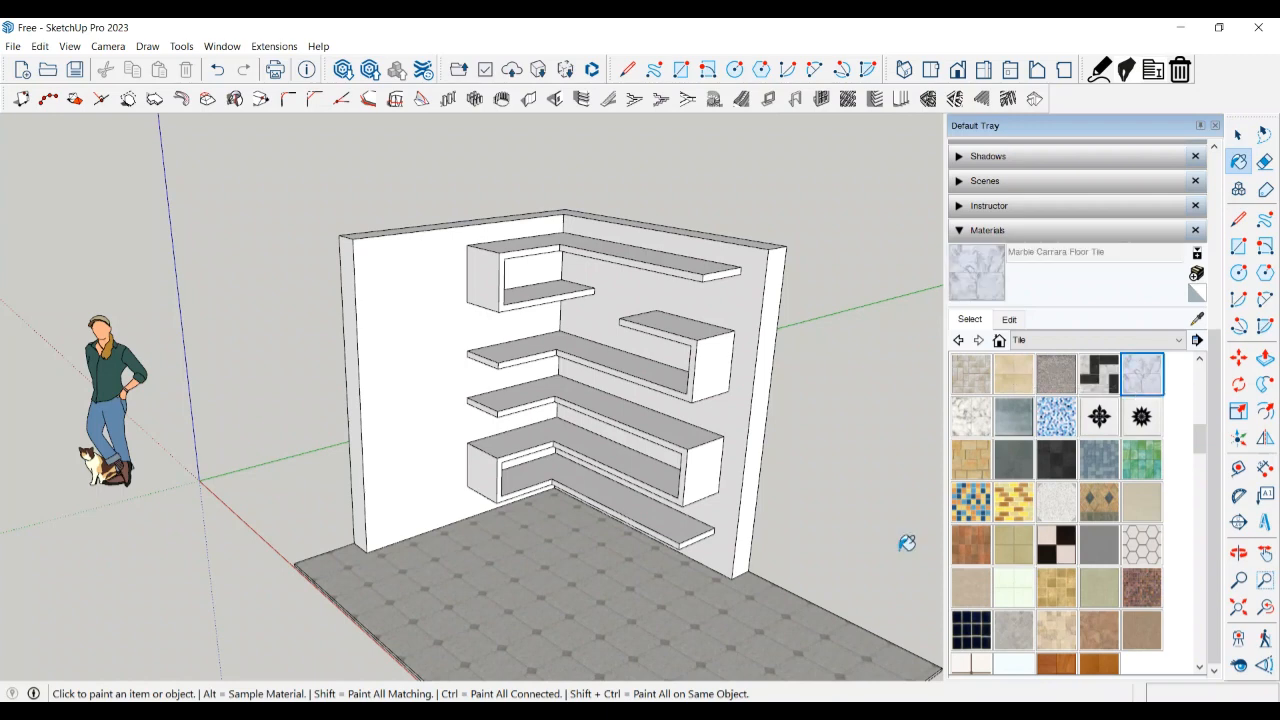
{"action": "left_click", "coordinate": [662, 620]}
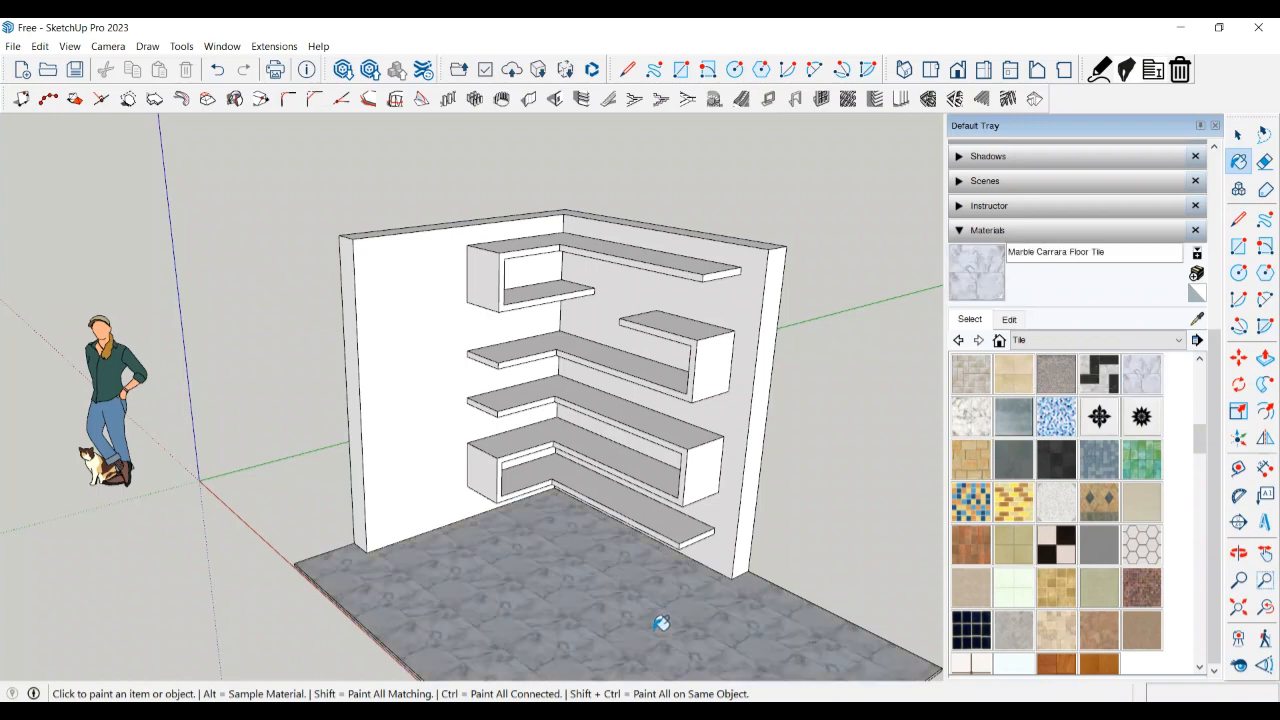
{"action": "scroll", "coordinate": [662, 622], "scroll_direction": "up", "scroll_amount": 4}
{"action": "middle_click_drag", "start_coordinate": [663, 620], "coordinate": [705, 637]}
{"action": "scroll", "coordinate": [793, 600], "scroll_direction": "up", "scroll_amount": 2}
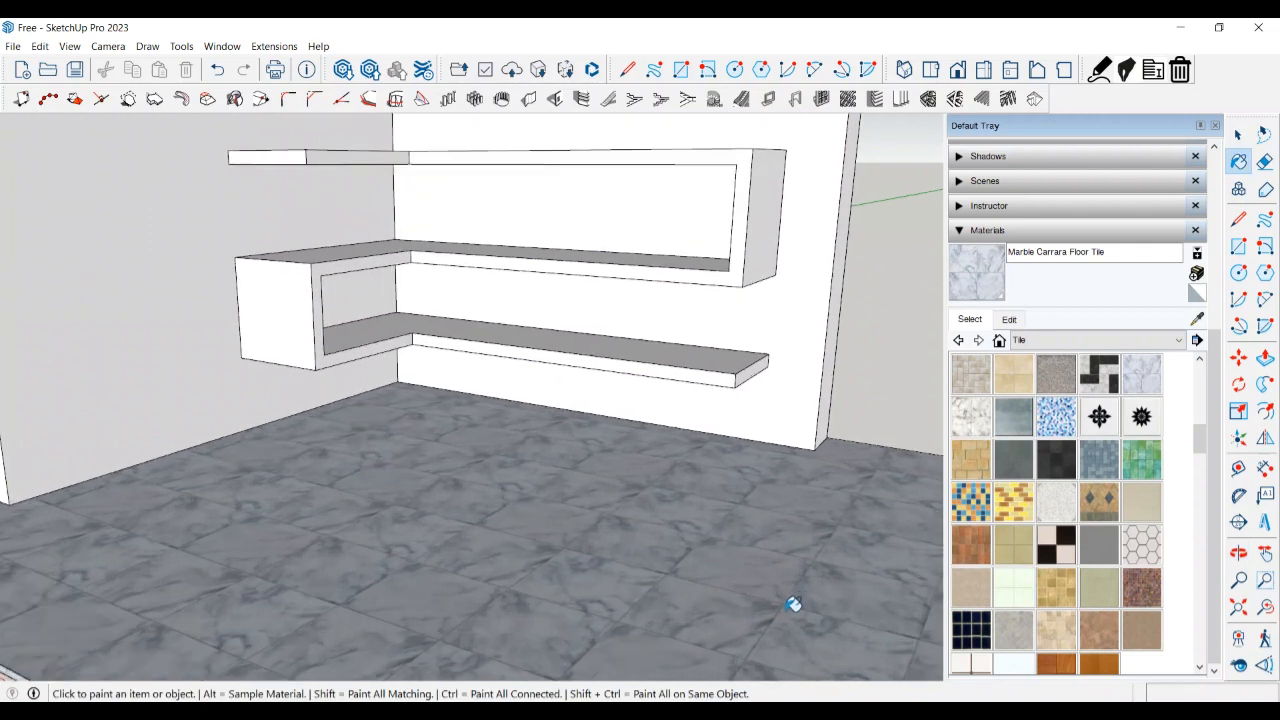
- Set the Marble Carrara Floor Tile colour to hue 258, saturation 0 and brightness 89
{"action": "left_click", "coordinate": [1010, 321]}
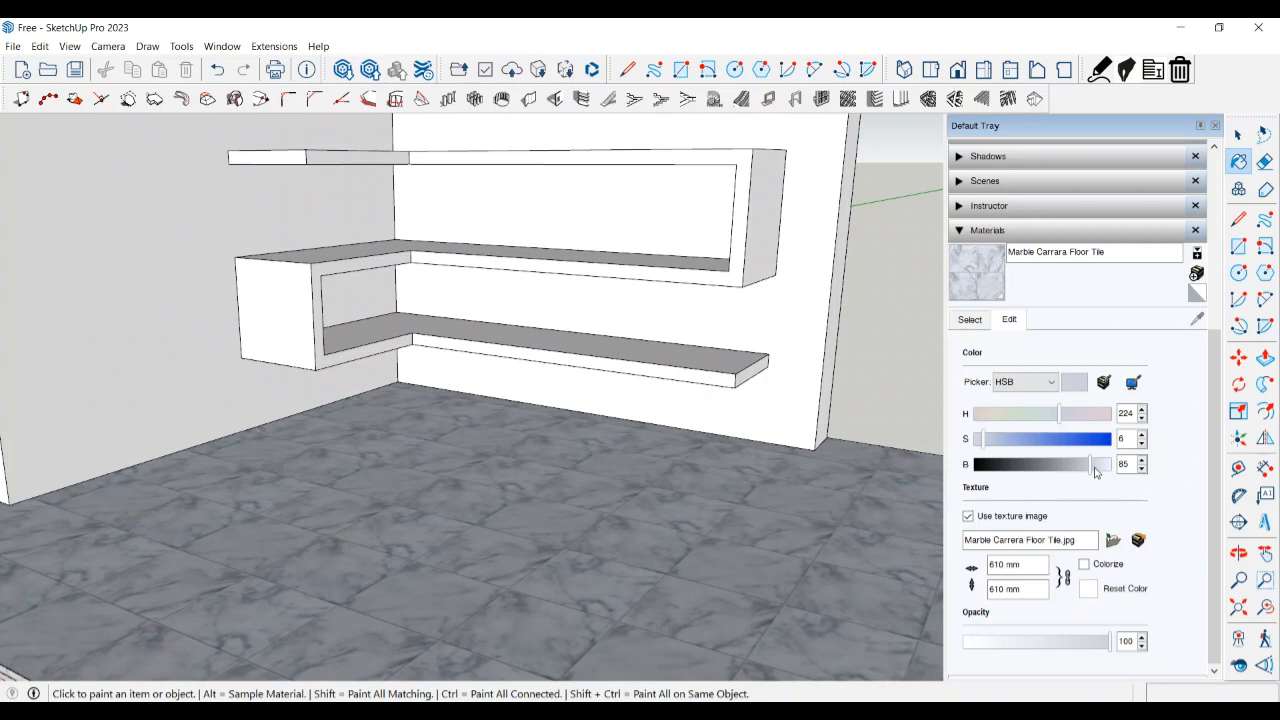
{"action": "mouse_move", "coordinate": [1095, 472]}
{"action": "left_mouse_down"}
{"action": "mouse_move", "coordinate": [1059, 470]}
{"action": "mouse_move", "coordinate": [1122, 482]}
{"action": "mouse_move", "coordinate": [1102, 478]}
{"action": "left_mouse_up"}
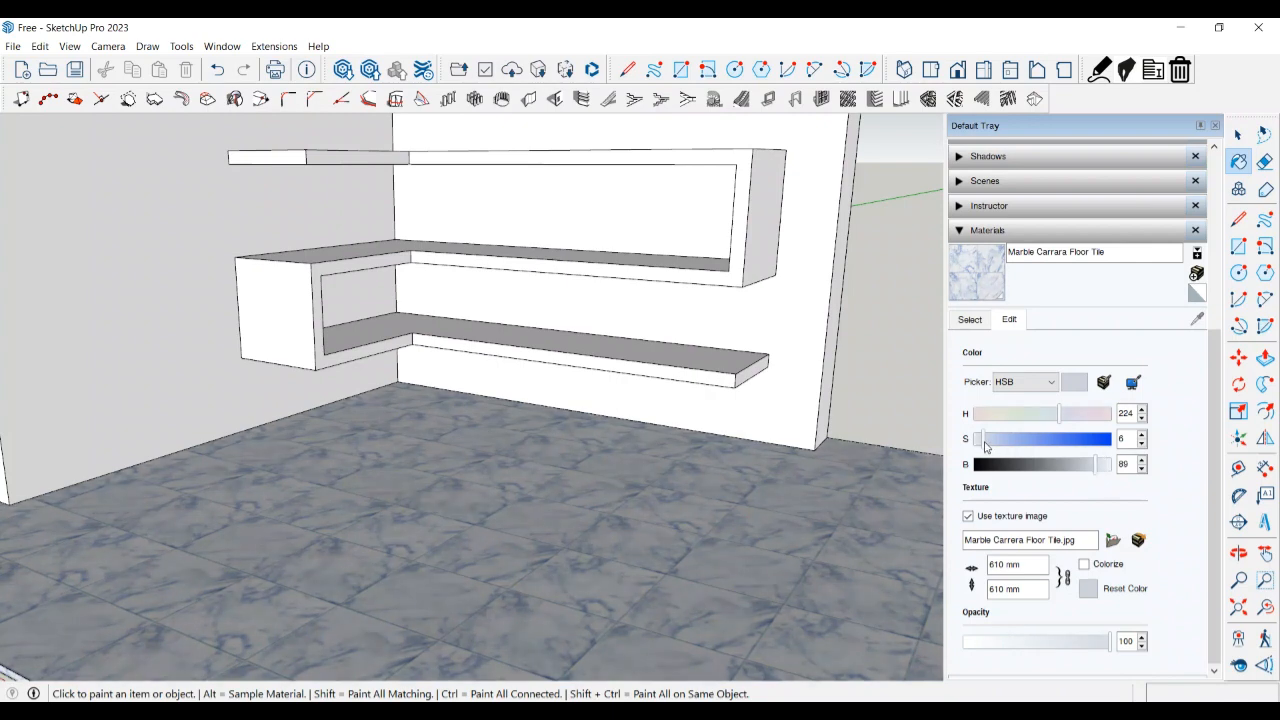
{"action": "left_click_drag", "start_coordinate": [985, 446], "coordinate": [974, 448]}
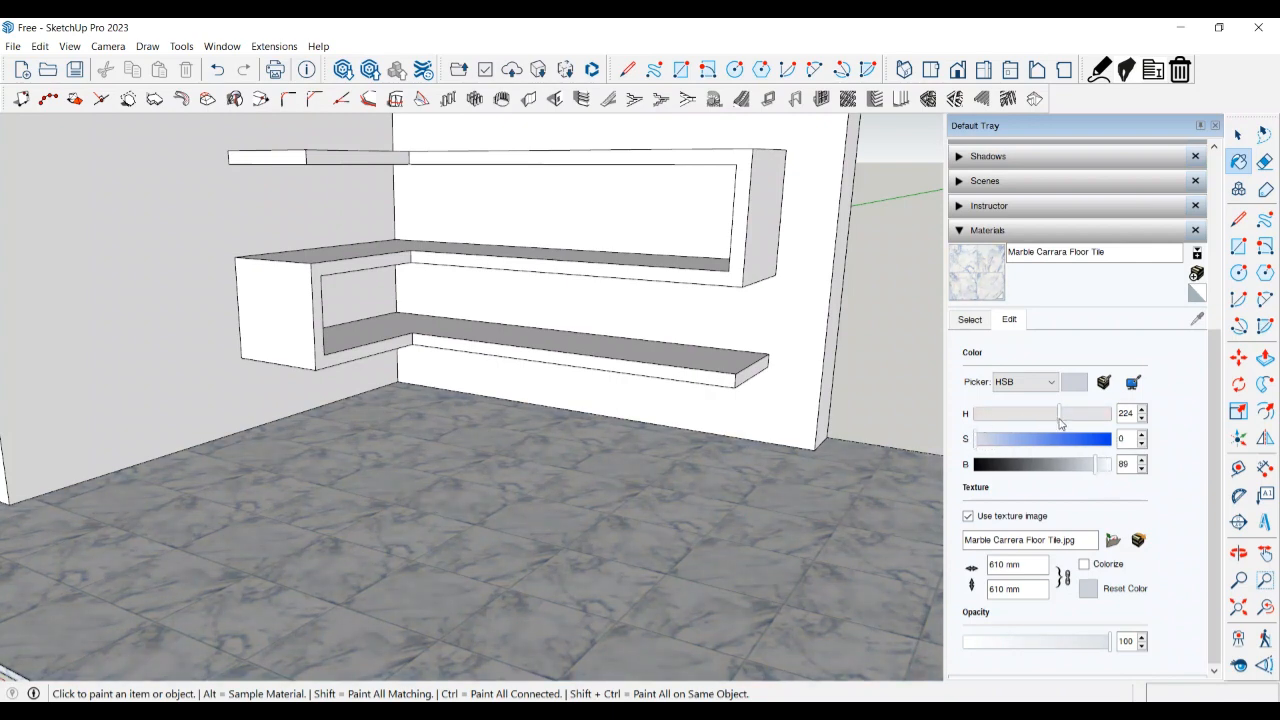
{"action": "mouse_move", "coordinate": [1060, 423]}
{"action": "left_mouse_down"}
{"action": "mouse_move", "coordinate": [982, 422]}
{"action": "mouse_move", "coordinate": [1096, 430]}
{"action": "mouse_move", "coordinate": [1073, 430]}
{"action": "left_mouse_up"}
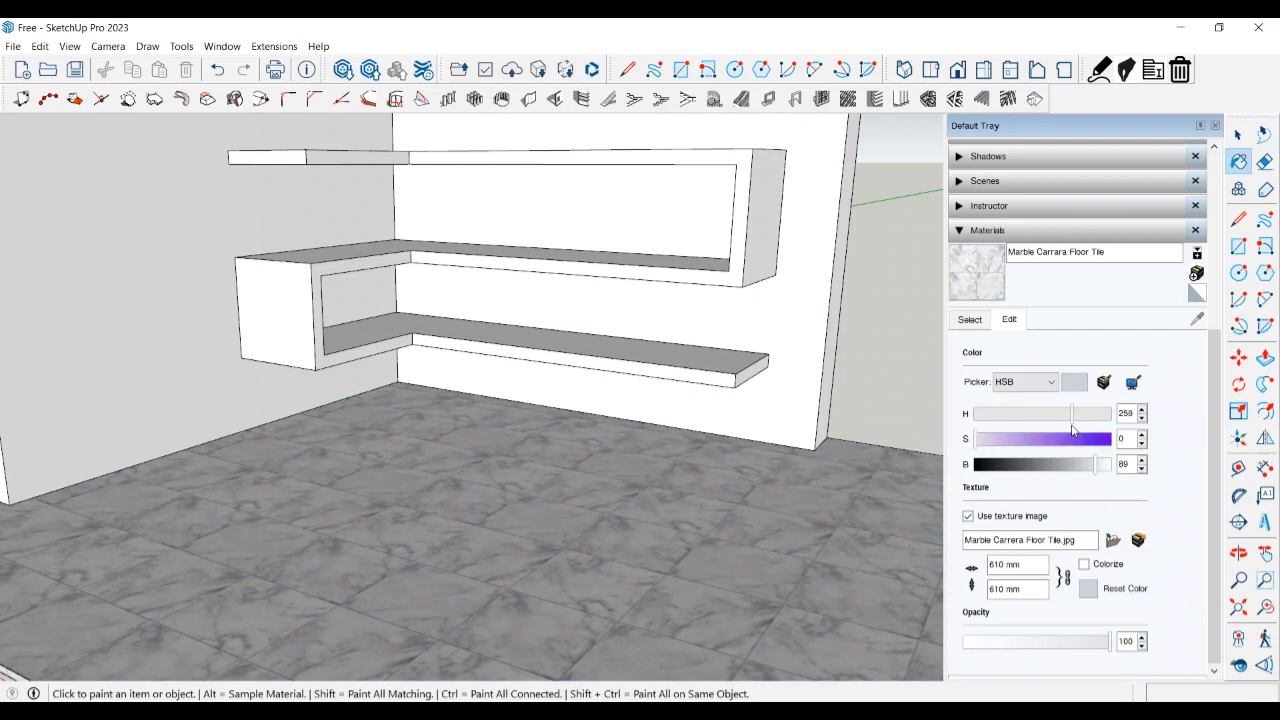
{"action": "left_click", "coordinate": [975, 321]}
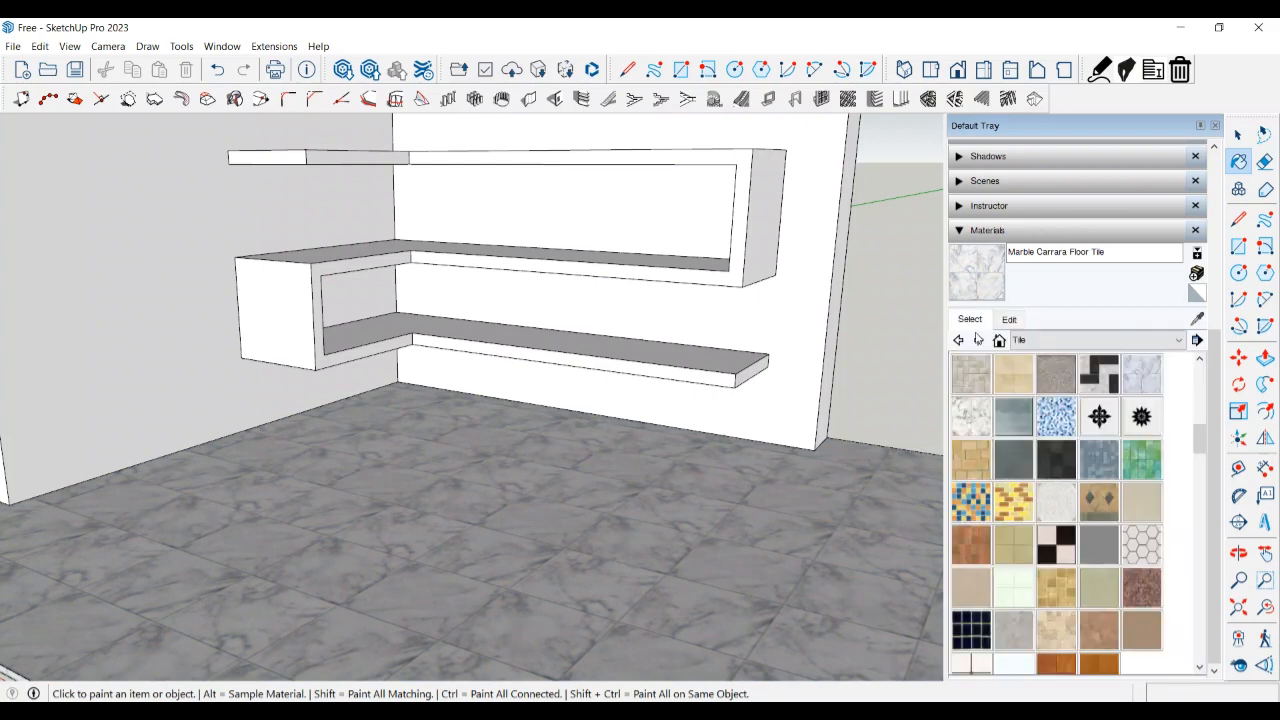
- Stop painting the floor and open the Wood material collection
{"action": "scroll", "coordinate": [1003, 443], "scroll_direction": "down", "scroll_amount": 4}
{"action": "scroll", "coordinate": [669, 480], "scroll_direction": "up", "scroll_amount": 1}
{"action": "mouse_move", "coordinate": [680, 505]}
{"action": "middle_mouse_down"}
{"action": "mouse_move", "coordinate": [611, 557]}
{"action": "mouse_move", "coordinate": [575, 527]}
{"action": "mouse_move", "coordinate": [668, 560]}
{"action": "middle_mouse_up"}
{"action": "scroll", "coordinate": [602, 519], "scroll_direction": "down", "scroll_amount": 2}
{"action": "key", "text": "space"}
{"action": "scroll", "coordinate": [618, 506], "scroll_direction": "down", "scroll_amount": 1}
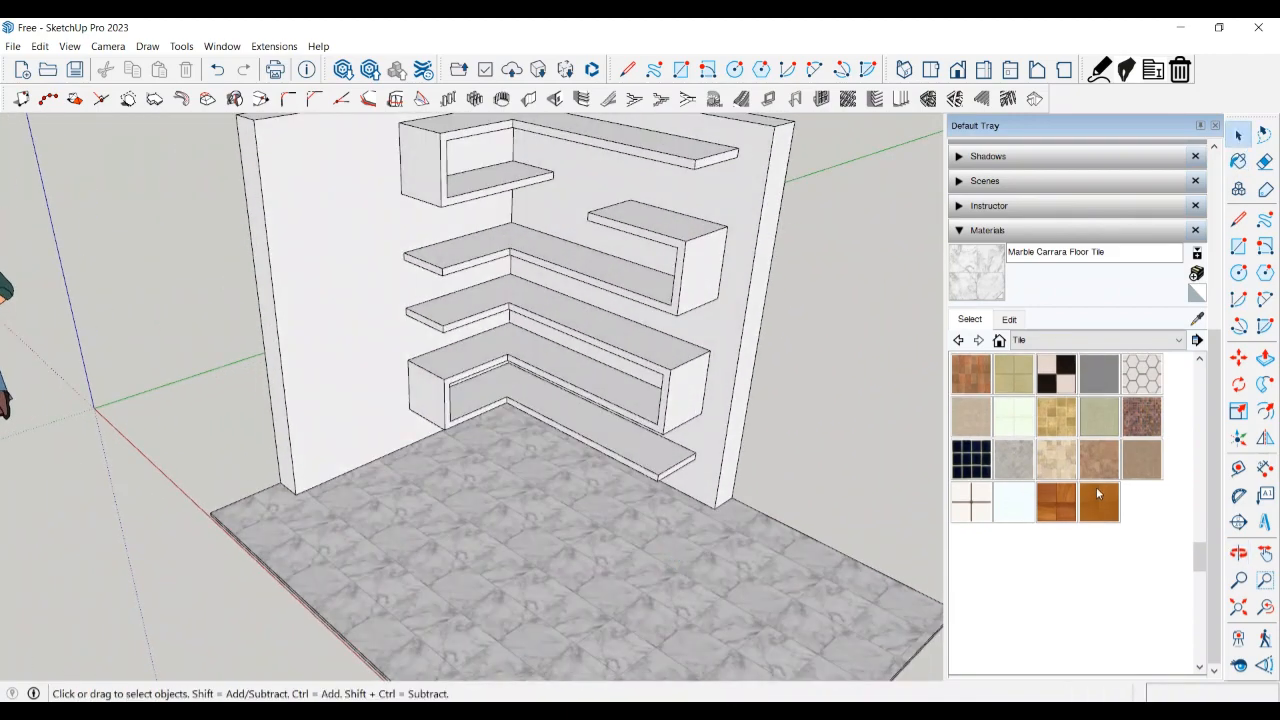
{"action": "left_click", "coordinate": [1087, 343]}
{"action": "scroll", "coordinate": [1078, 440], "scroll_direction": "up", "scroll_amount": 2}
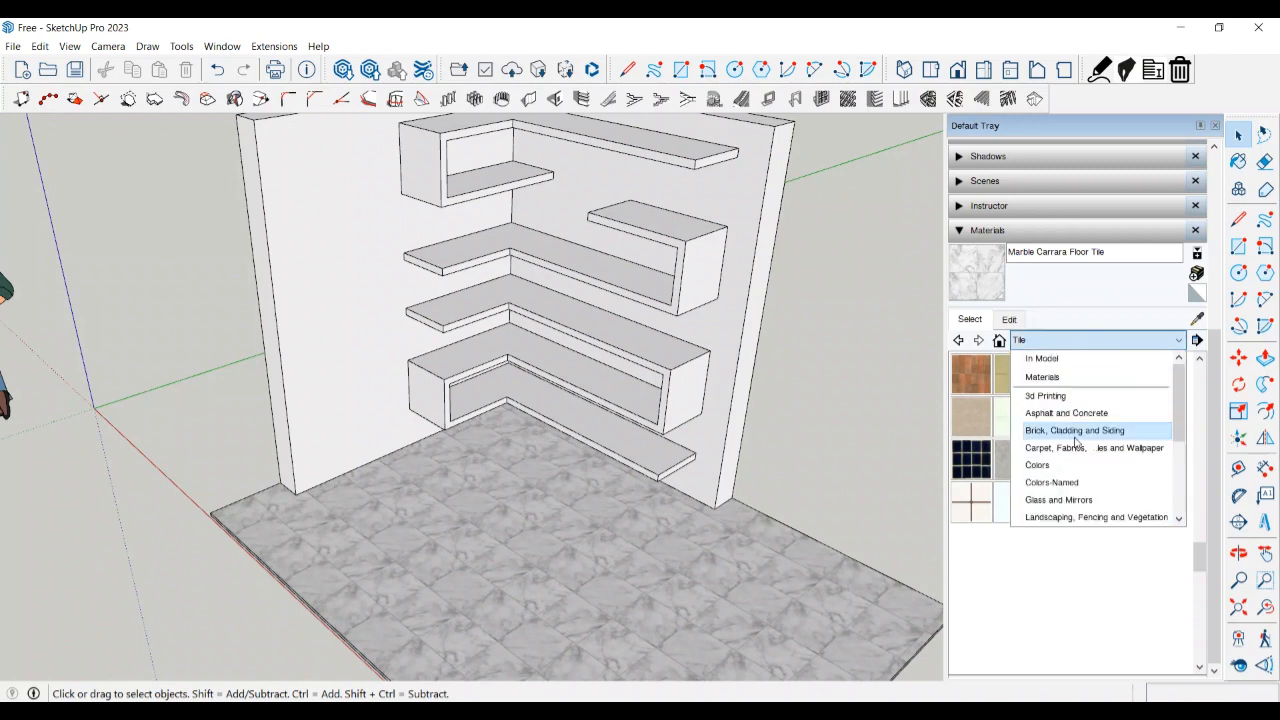
{"action": "scroll", "coordinate": [1077, 440], "scroll_direction": "down", "scroll_amount": 3}
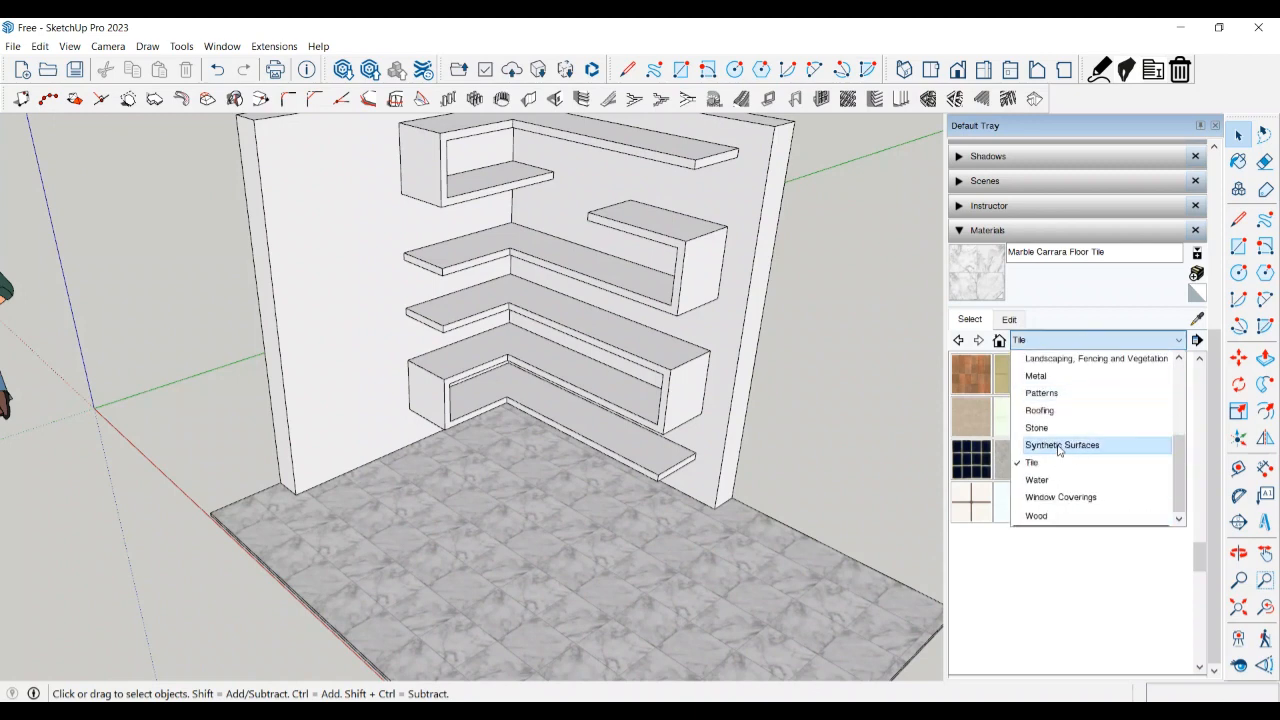
{"action": "left_click", "coordinate": [1062, 517]}
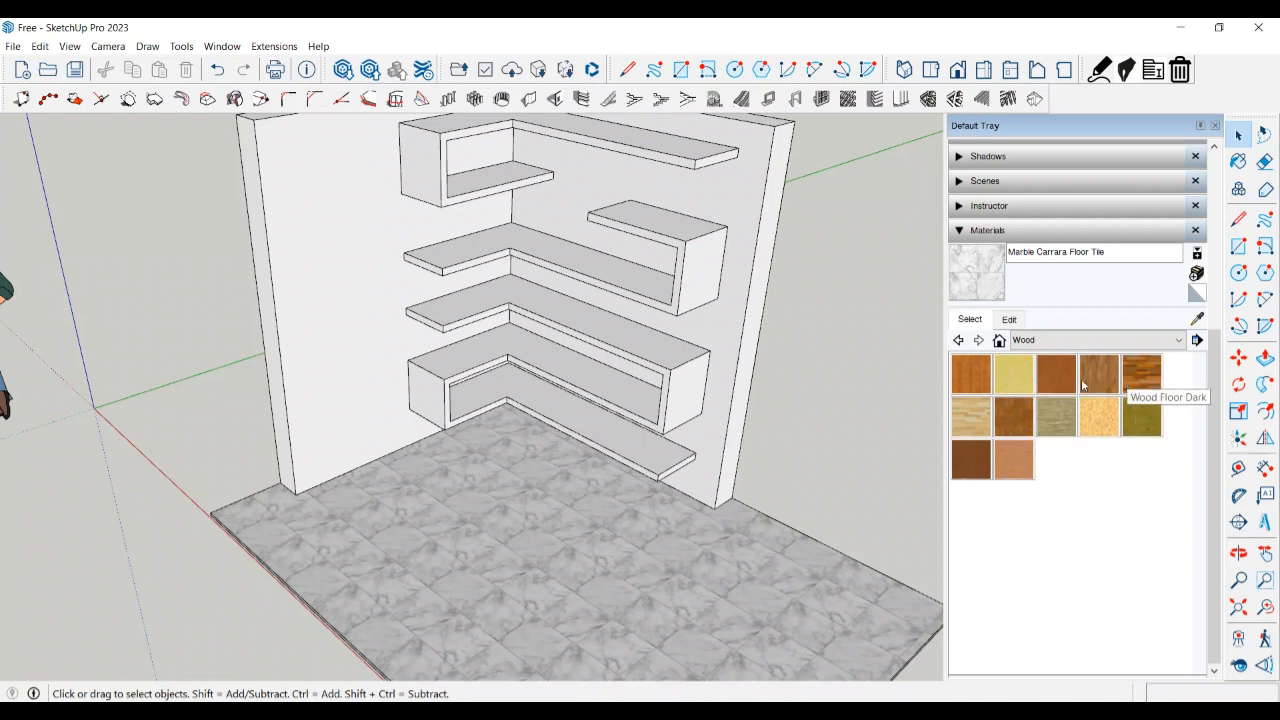
- Try painting the corner shelf with the Wood Board Cork material and undo it
{"action": "left_click", "coordinate": [1010, 377]}
{"action": "left_click", "coordinate": [688, 456]}
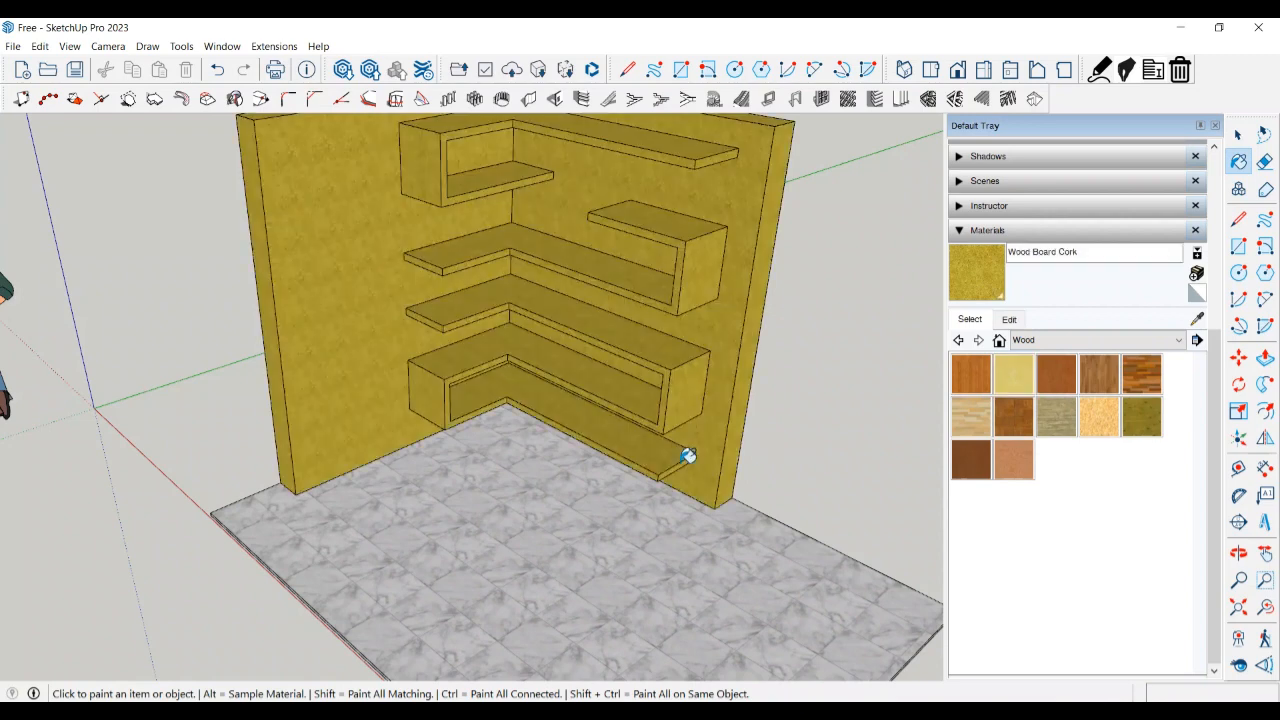
{"action": "key", "text": "space"}
{"action": "key", "text": "ctrl+z"}
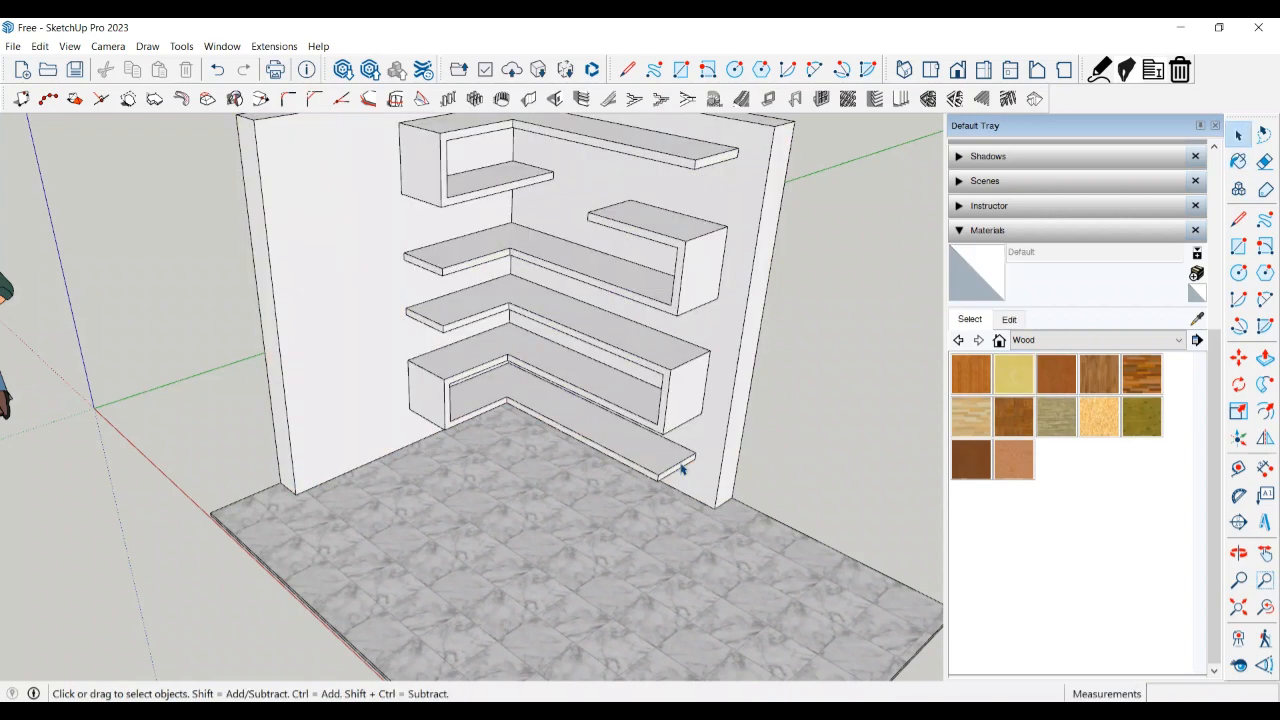
- Open the wall and shelf group for editing and paint all the shelf units with the Wood Floor Light material
{"action": "left_click", "coordinate": [662, 461]}
{"action": "double_click", "coordinate": [662, 461]}
{"action": "left_click", "coordinate": [662, 461]}
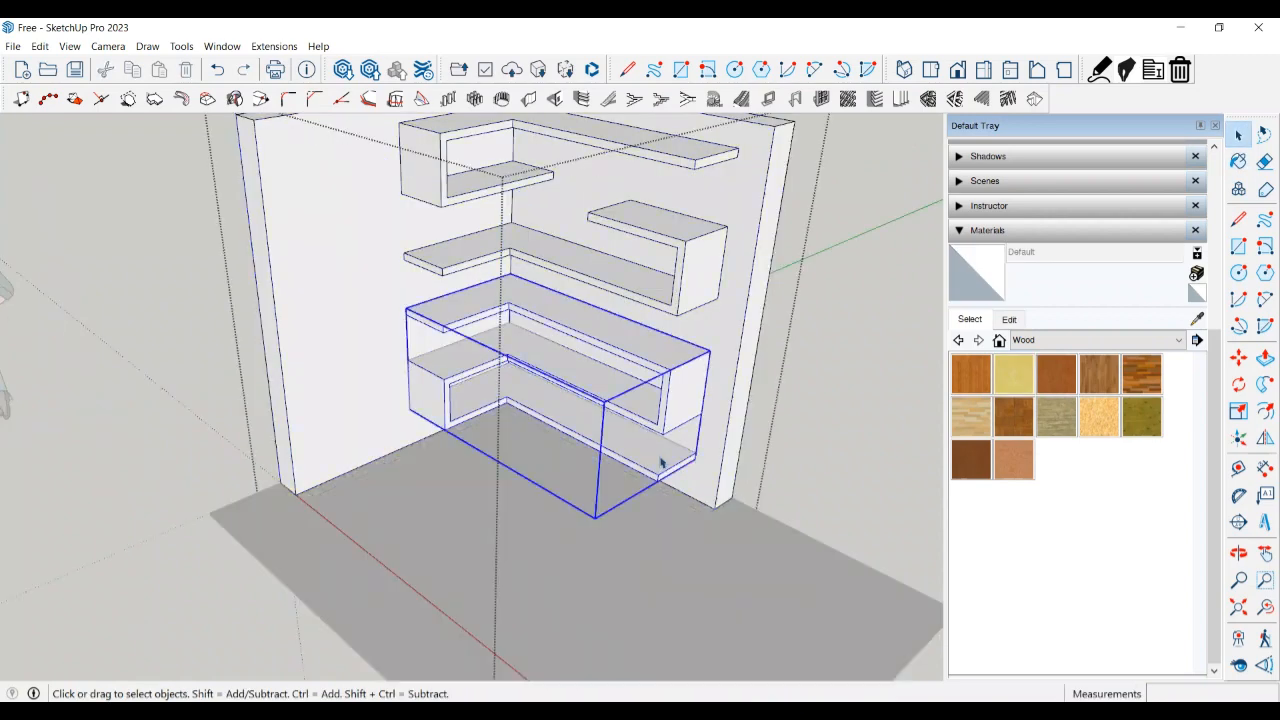
{"action": "left_click", "coordinate": [972, 422]}
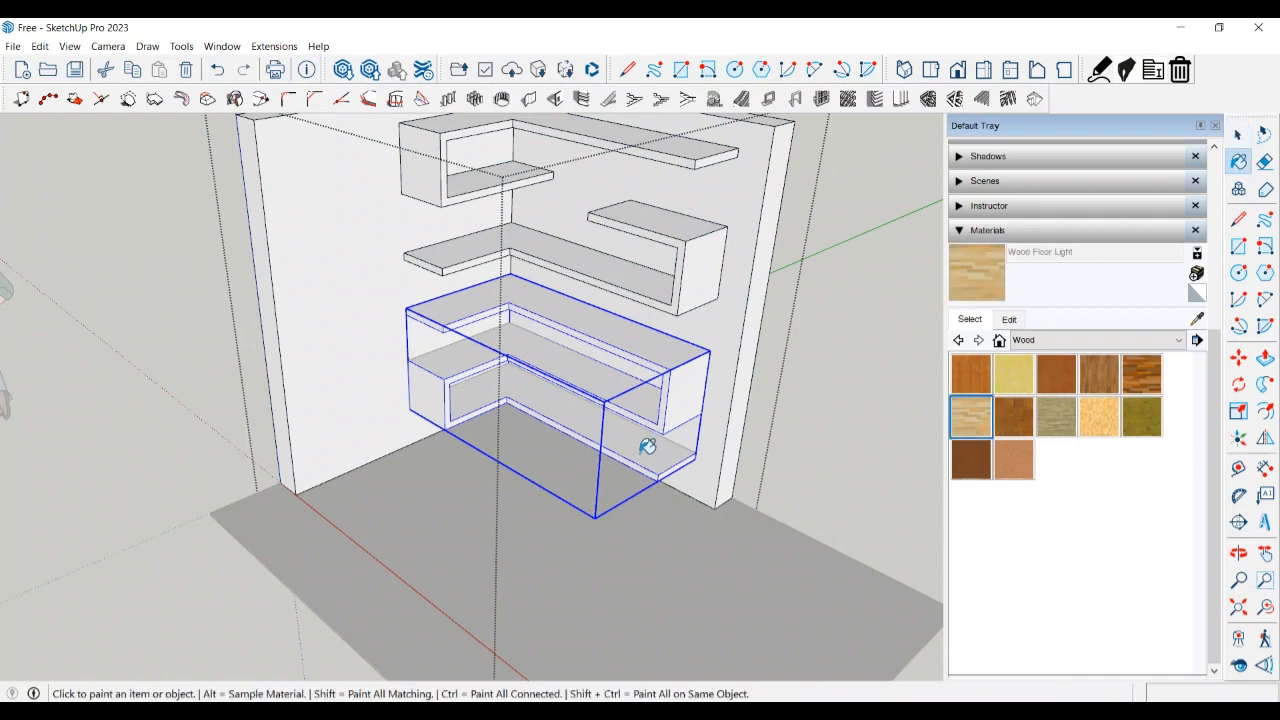
{"action": "left_click", "coordinate": [662, 455]}
{"action": "left_click", "coordinate": [690, 263]}
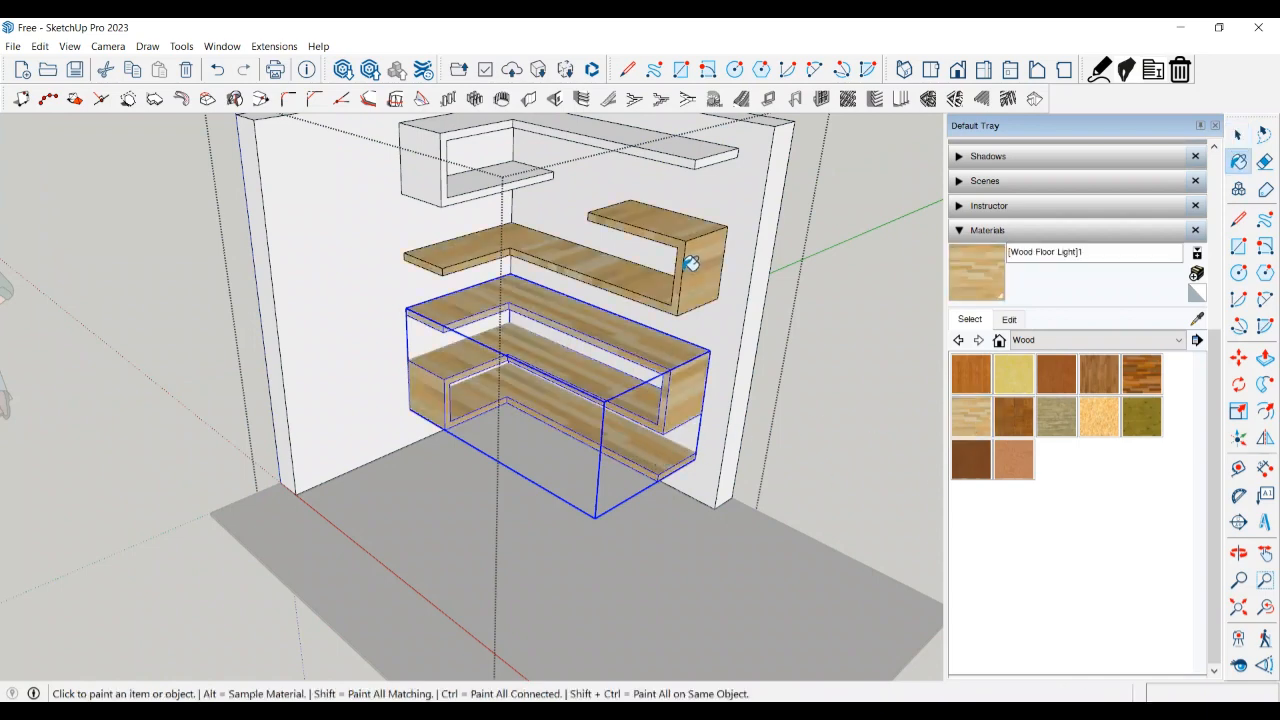
{"action": "left_click", "coordinate": [677, 145]}
{"action": "mouse_move", "coordinate": [714, 194]}
{"action": "middle_mouse_down"}
{"action": "mouse_move", "coordinate": [573, 227]}
{"action": "mouse_move", "coordinate": [714, 229]}
{"action": "mouse_move", "coordinate": [663, 371]}
{"action": "middle_mouse_up"}
{"action": "key", "text": "space"}
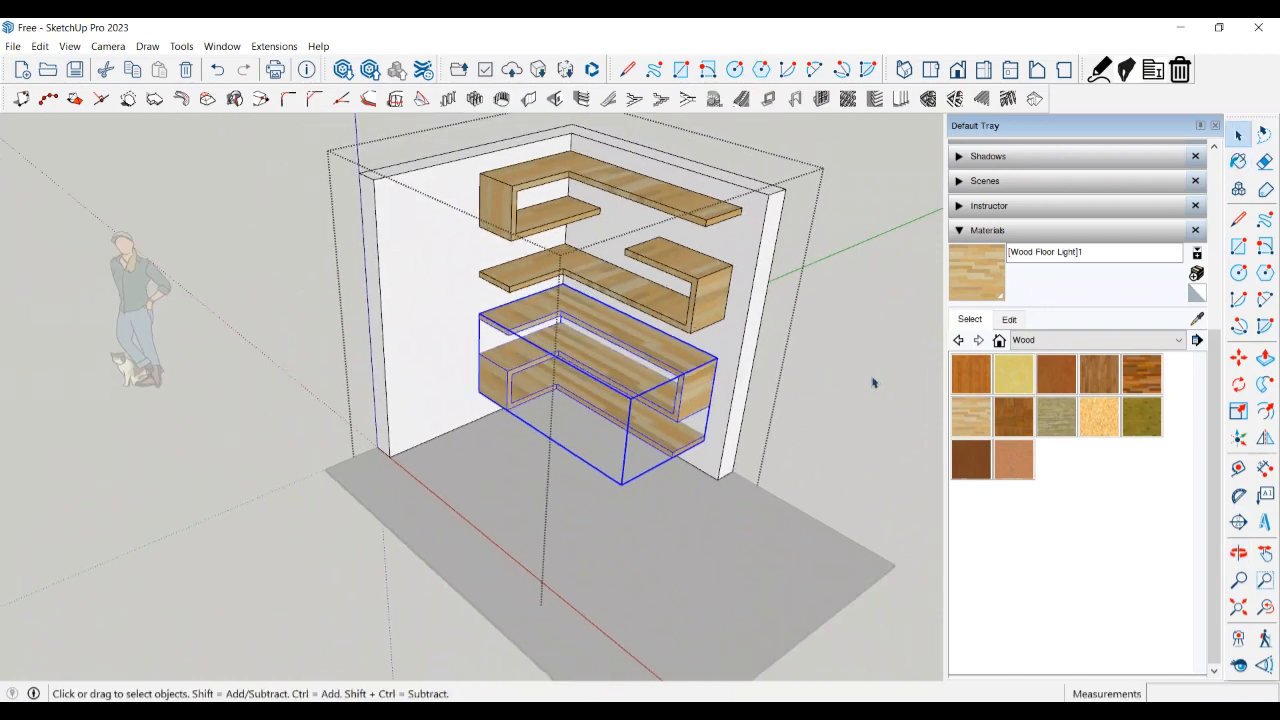
- Look through the Asphalt and Concrete materials and open the Brick, Cladding and Siding collection
{"action": "left_click", "coordinate": [1036, 341]}
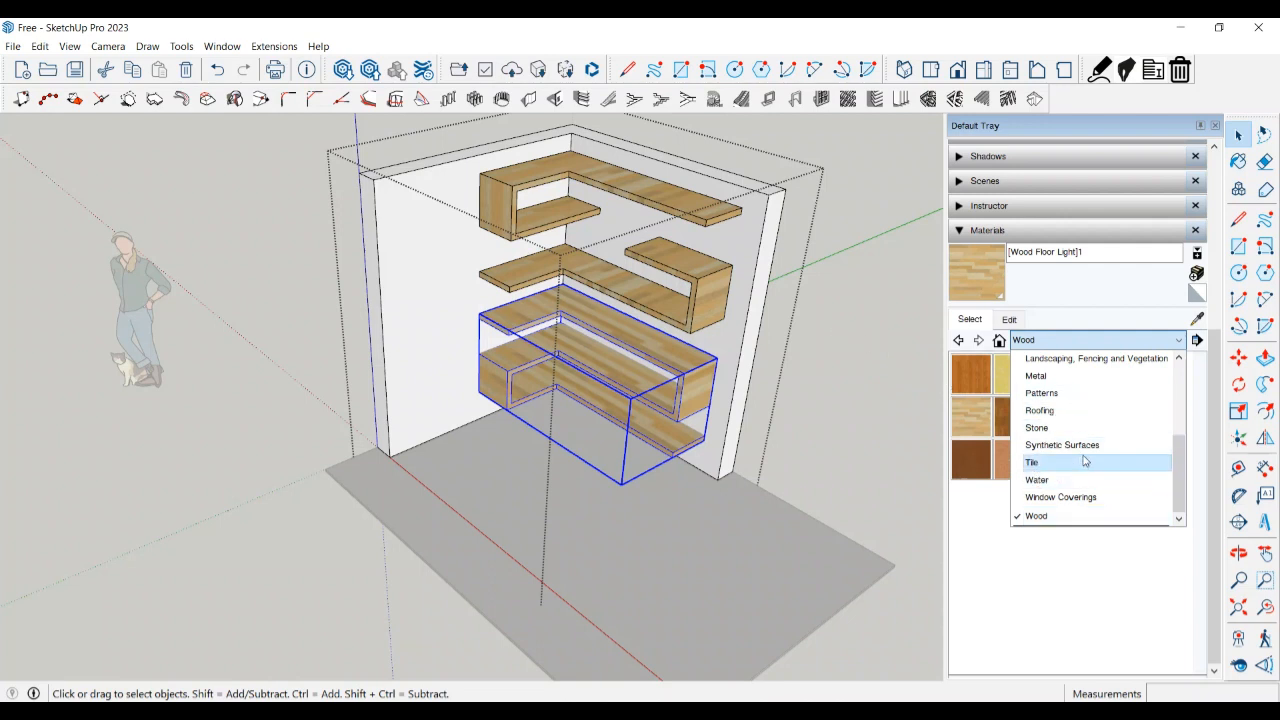
{"action": "scroll", "coordinate": [1070, 455], "scroll_direction": "up", "scroll_amount": 2}
{"action": "scroll", "coordinate": [1072, 446], "scroll_direction": "up", "scroll_amount": 1}
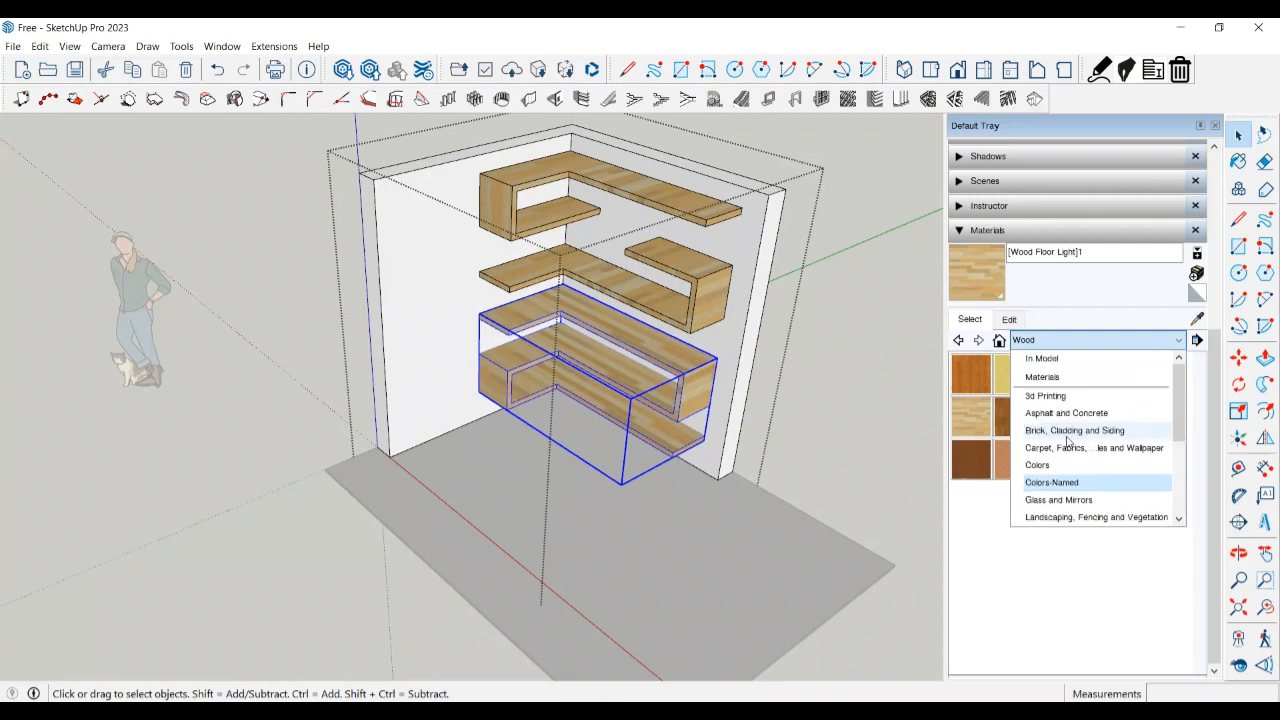
{"action": "left_click", "coordinate": [1076, 415]}
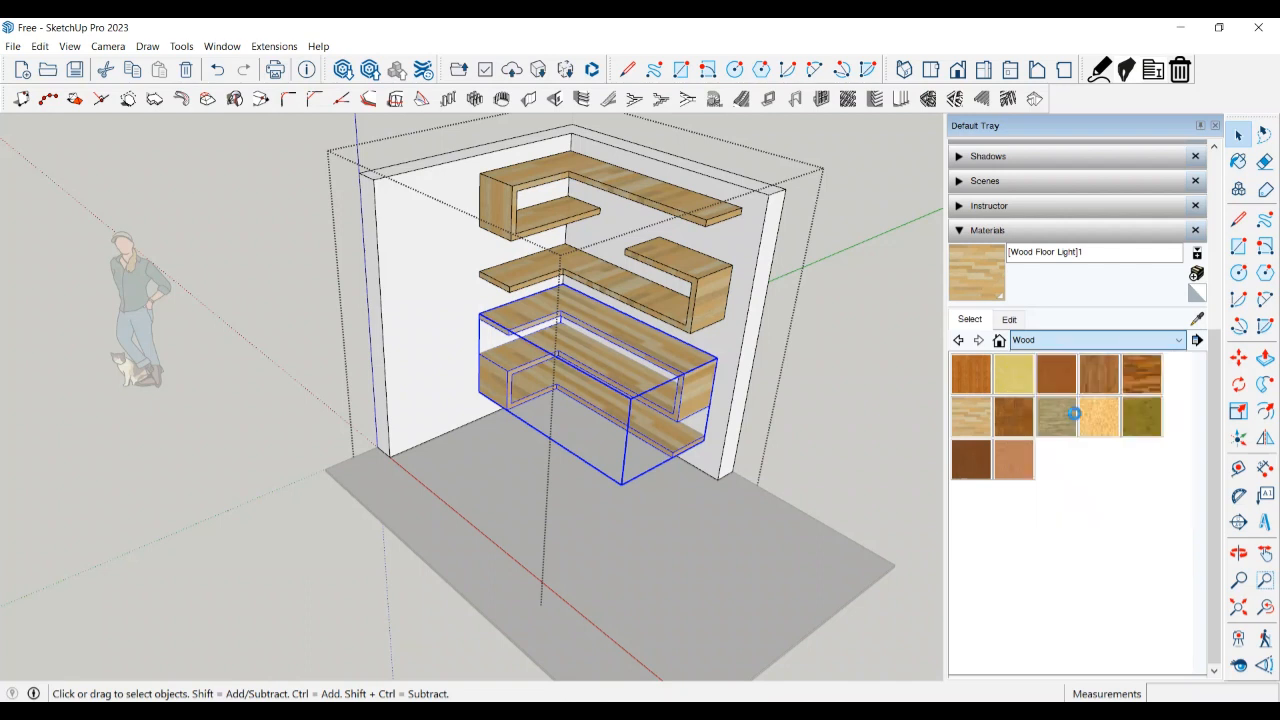
{"action": "scroll", "coordinate": [1100, 437], "scroll_direction": "up", "scroll_amount": 1}
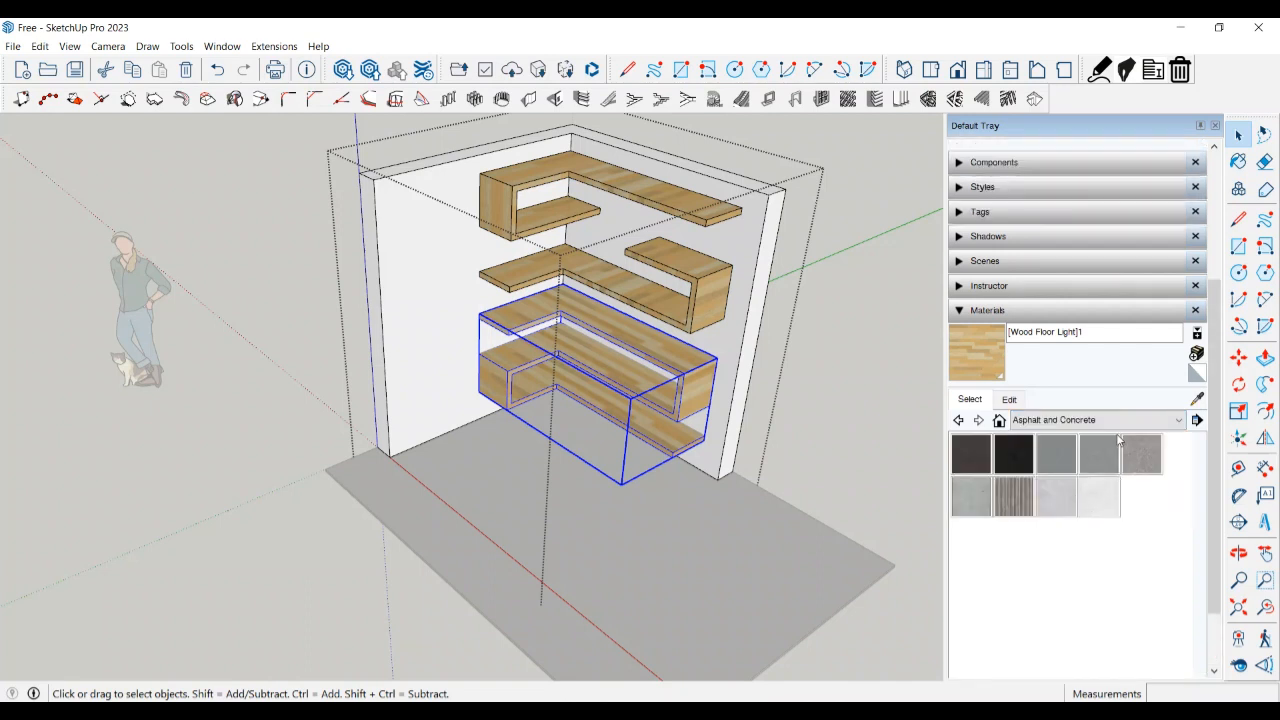
{"action": "left_click", "coordinate": [1062, 420]}
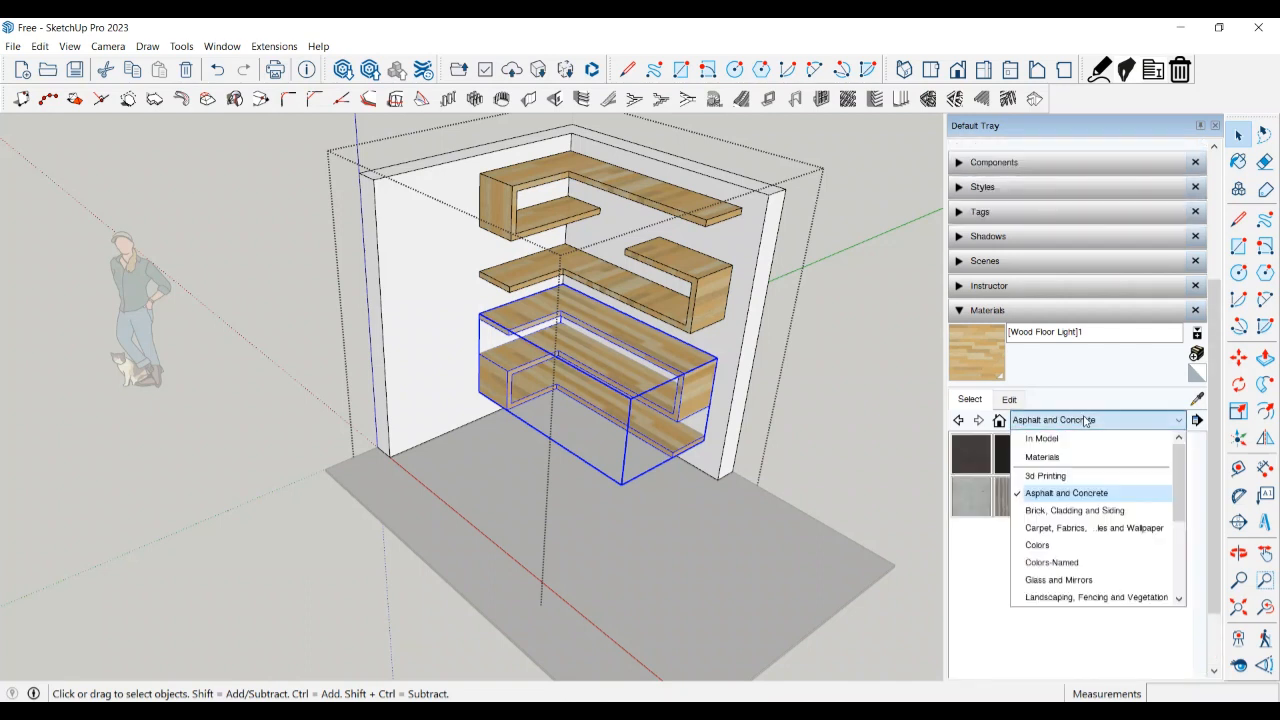
{"action": "left_click", "coordinate": [1052, 512]}
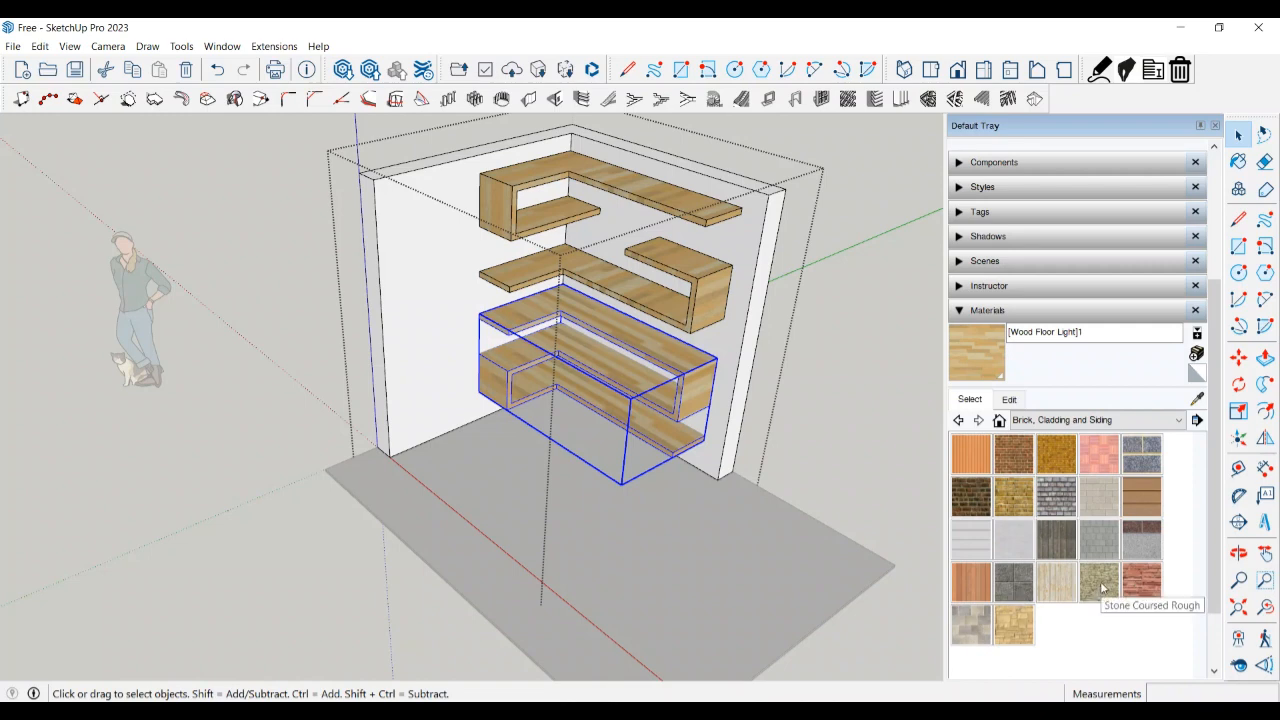
- Paint the two inner wall faces behind the shelves with the Cinder Block material
{"action": "left_click", "coordinate": [1107, 513]}
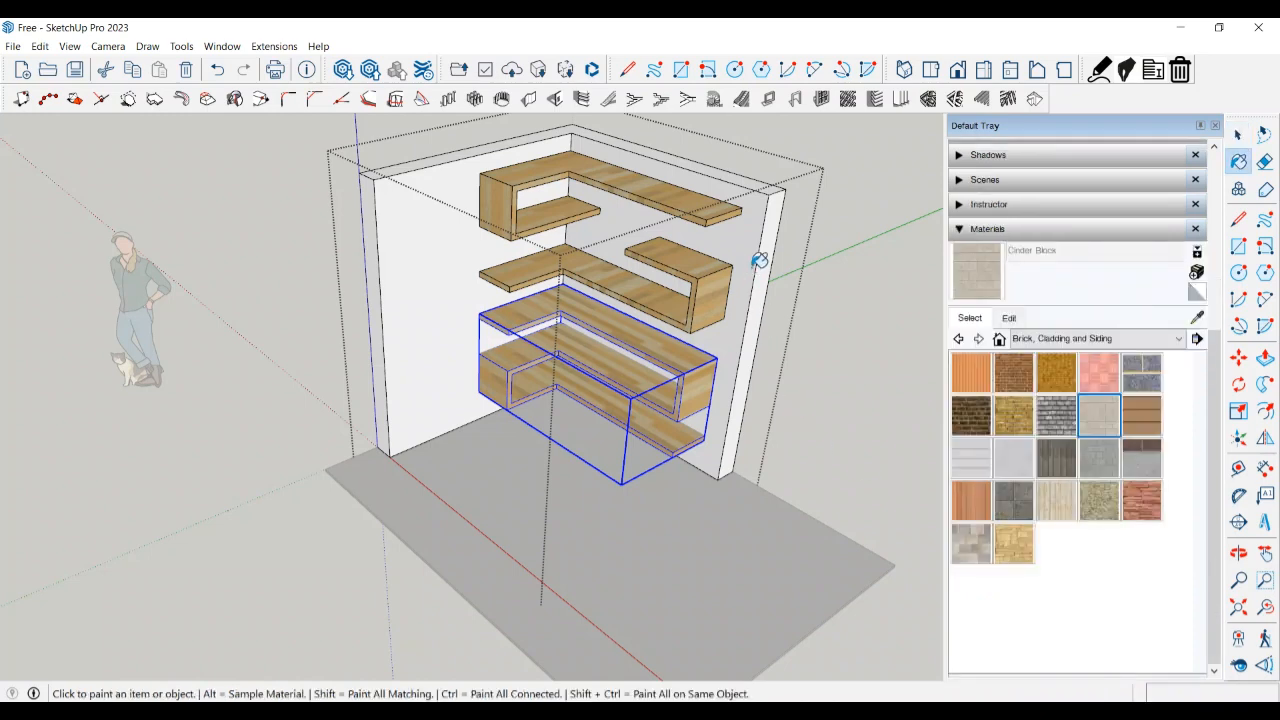
{"action": "left_click", "coordinate": [758, 263]}
{"action": "left_click", "coordinate": [449, 277]}
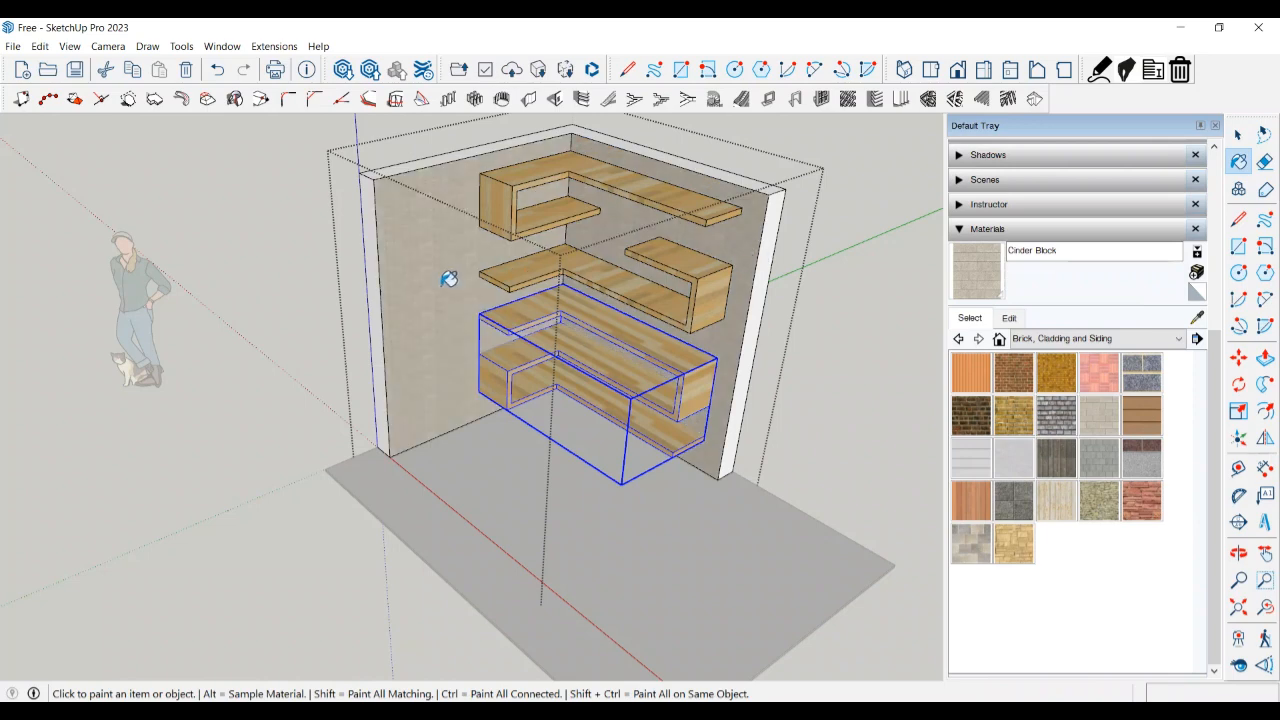
{"action": "scroll", "coordinate": [505, 340], "scroll_direction": "up", "scroll_amount": 2}
{"action": "middle_click_drag", "start_coordinate": [508, 340], "coordinate": [360, 277]}
{"action": "scroll", "coordinate": [500, 349], "scroll_direction": "down", "scroll_amount": 2}
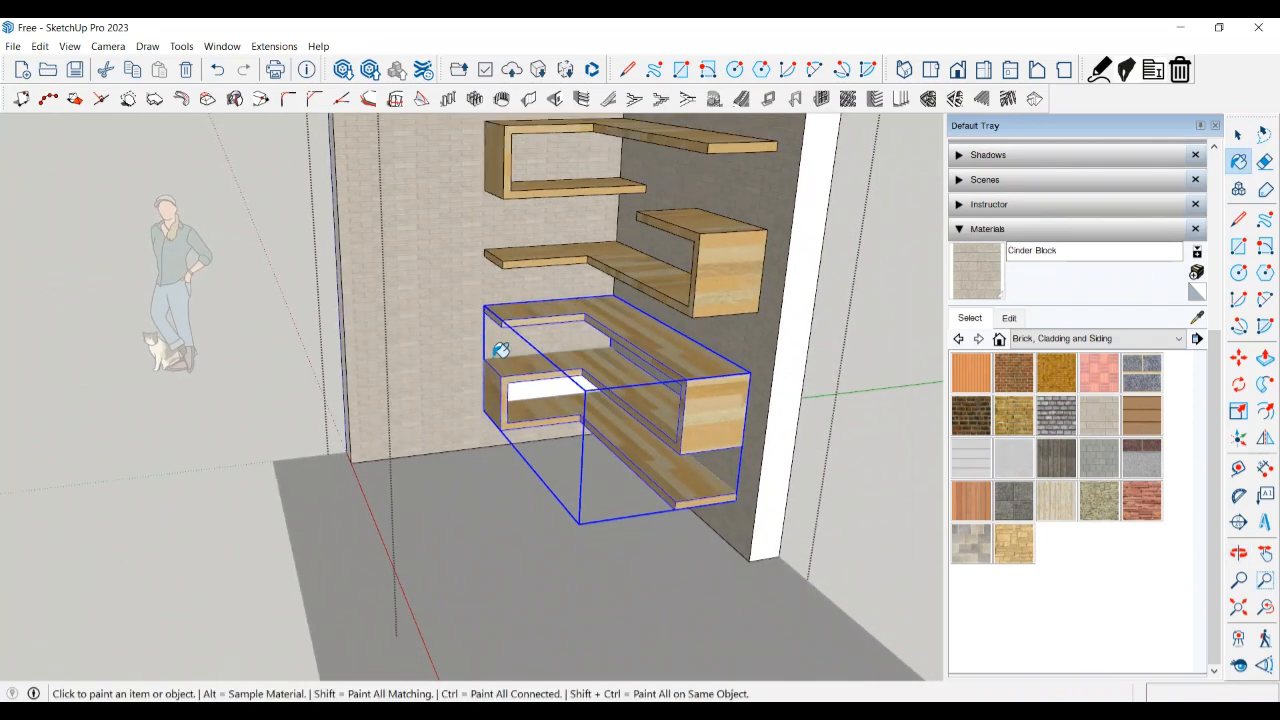
- Leave group editing and close the Default Tray to view the whole room corner
{"action": "left_click", "coordinate": [1238, 133]}
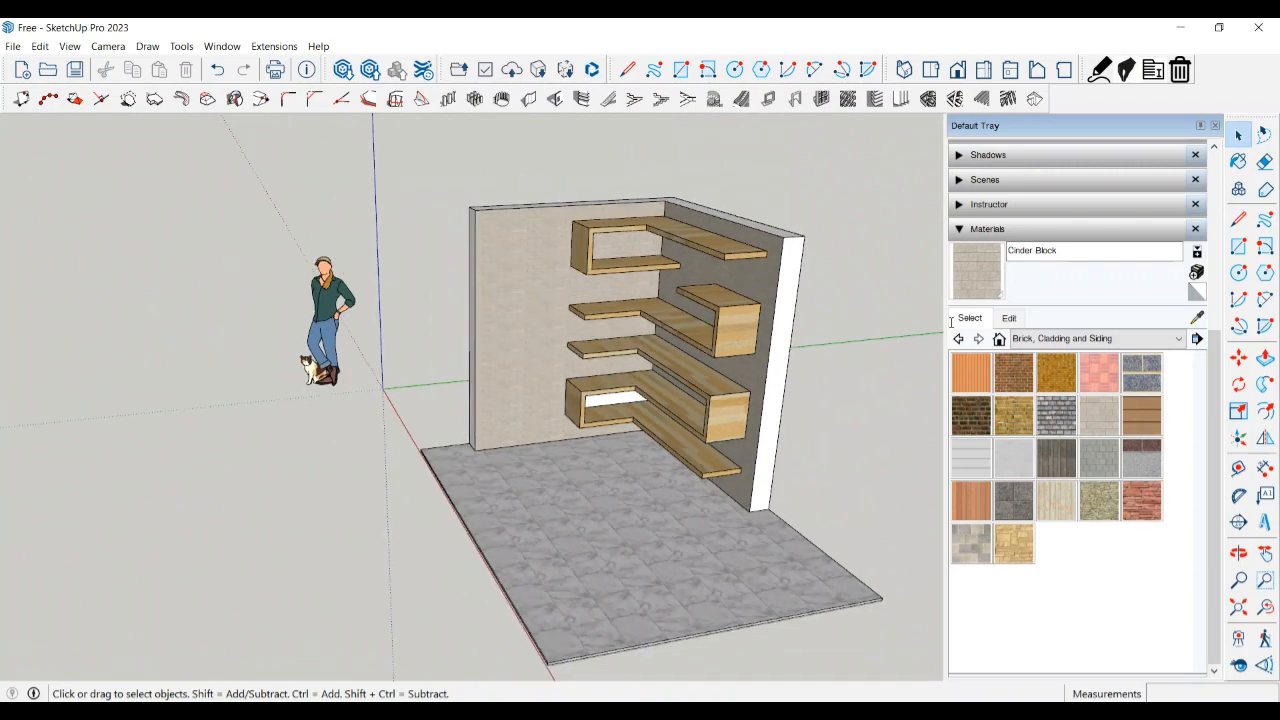
{"action": "left_click", "coordinate": [1215, 126]}
{"action": "middle_click_drag", "start_coordinate": [997, 406], "coordinate": [1094, 409]}
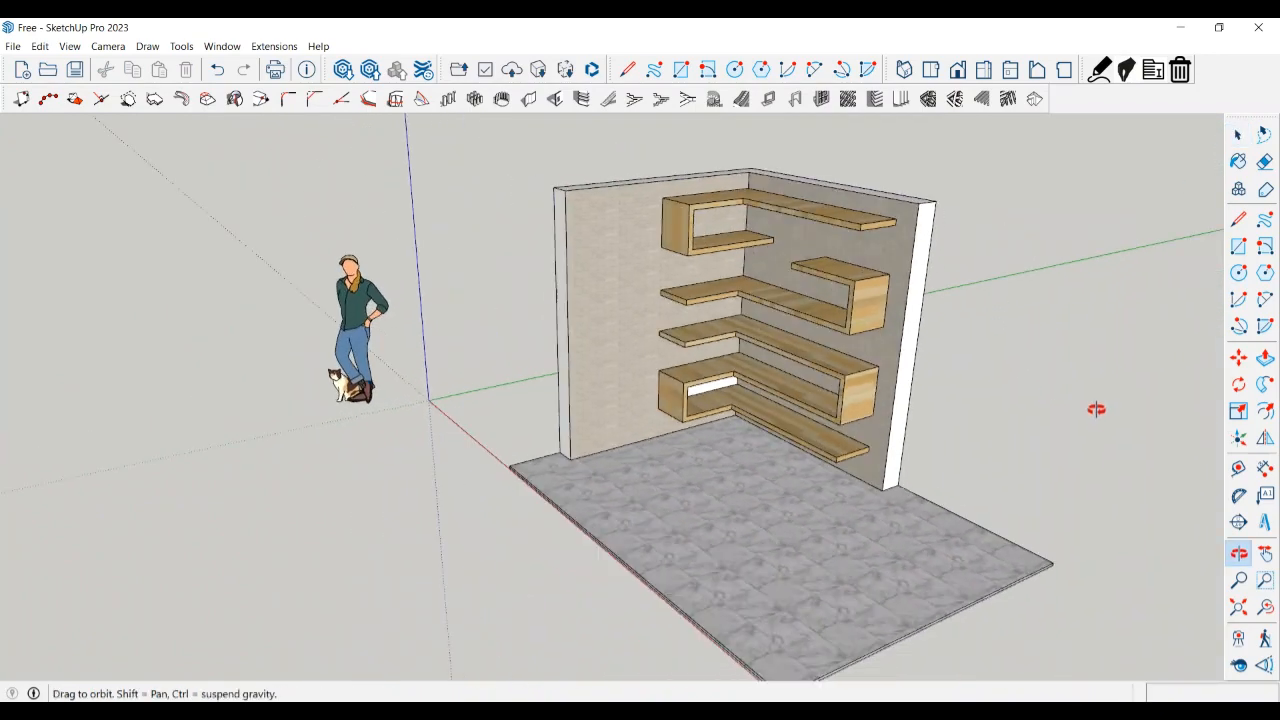
{"action": "scroll", "coordinate": [768, 489], "scroll_direction": "down", "scroll_amount": 2}
{"action": "scroll", "coordinate": [784, 504], "scroll_direction": "up", "scroll_amount": 3}
{"action": "middle_click_drag", "start_coordinate": [784, 504], "coordinate": [697, 529]}
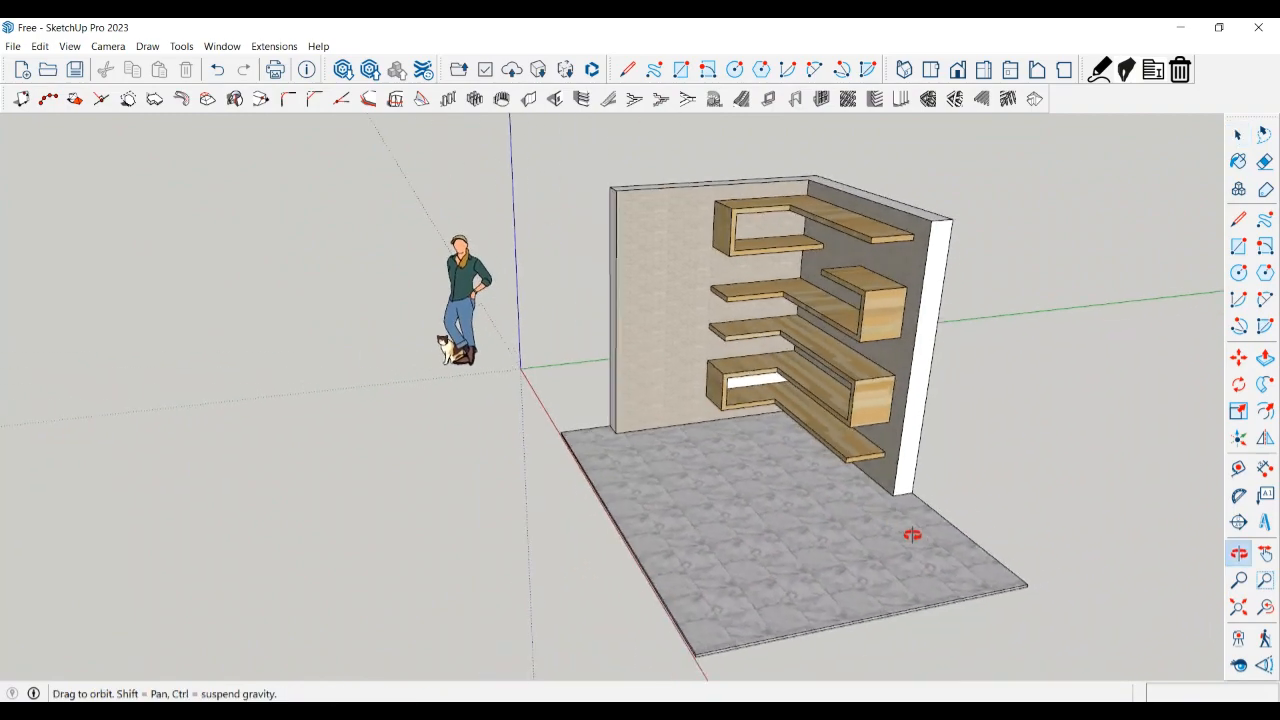